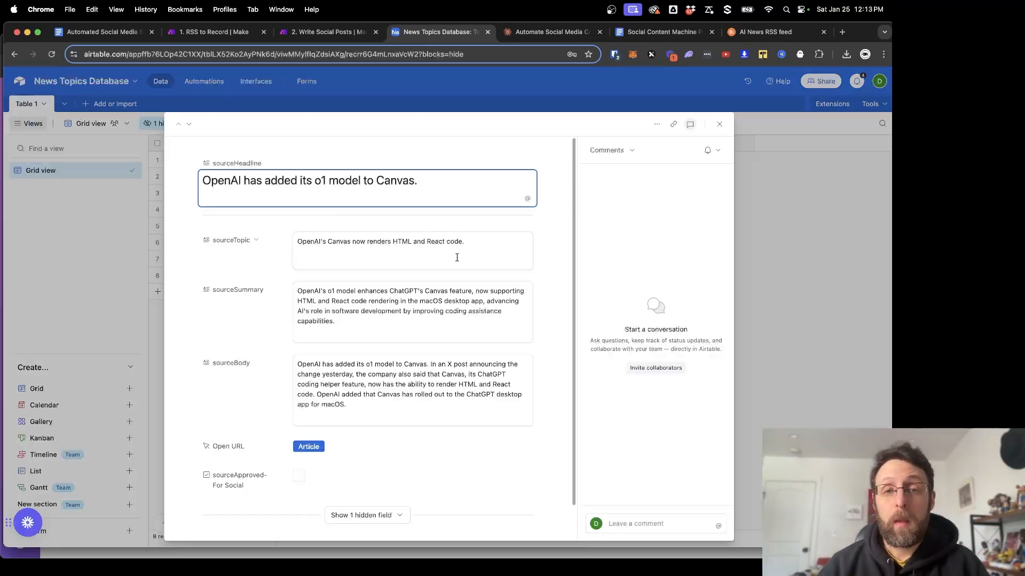
Read the topic, summary and body of the first OpenAI Canvas record, and switch to the Write Social Posts scenario in Make.
click(414, 250)
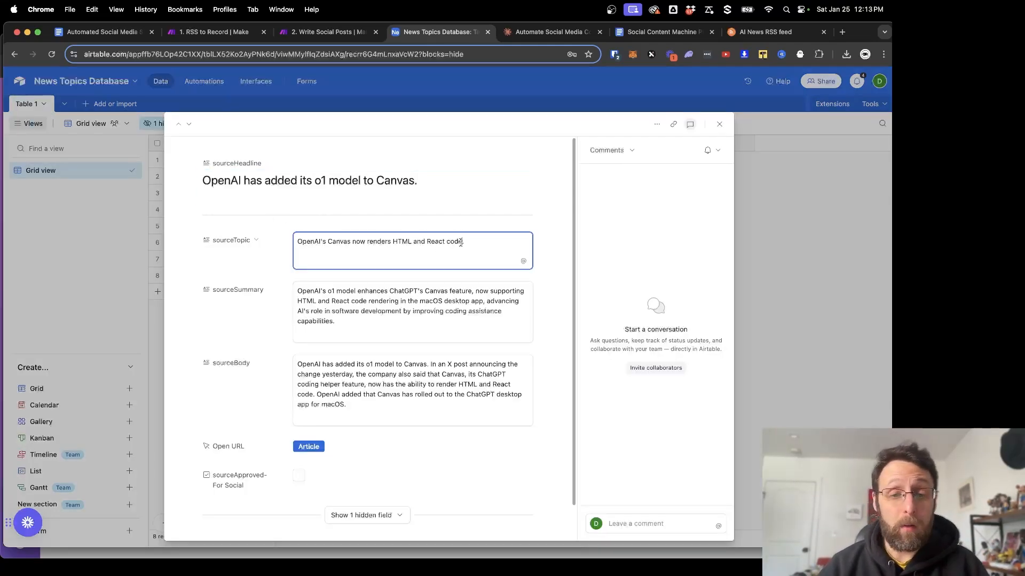
drag(463, 241, 298, 239)
drag(335, 321, 292, 267)
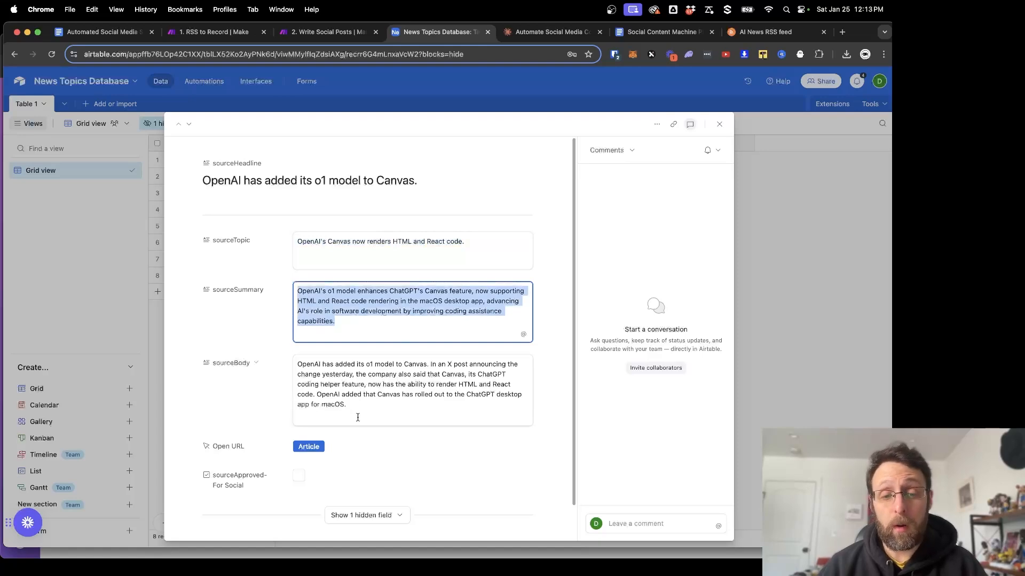
drag(357, 414, 276, 355)
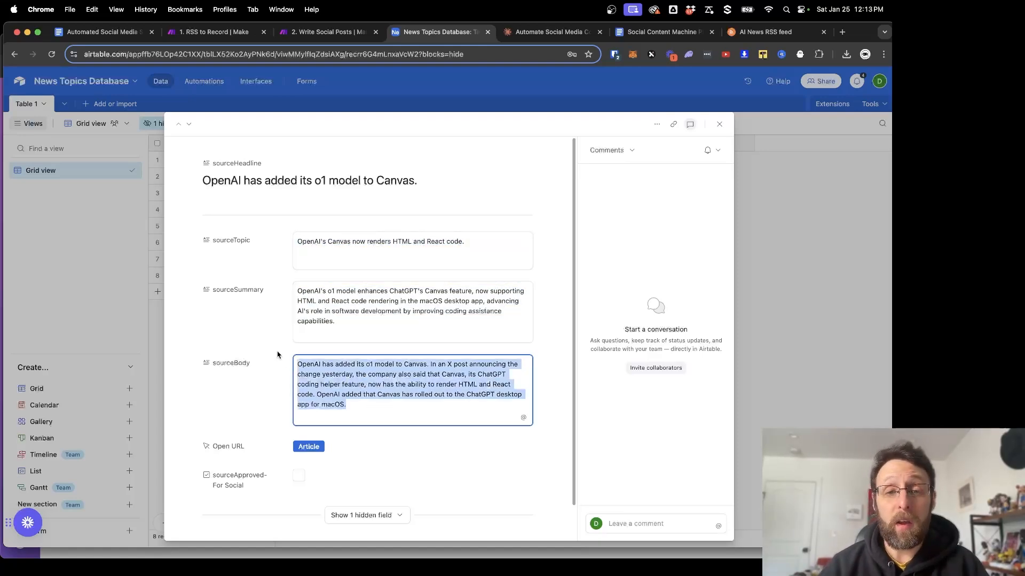
key(Escape)
click(320, 32)
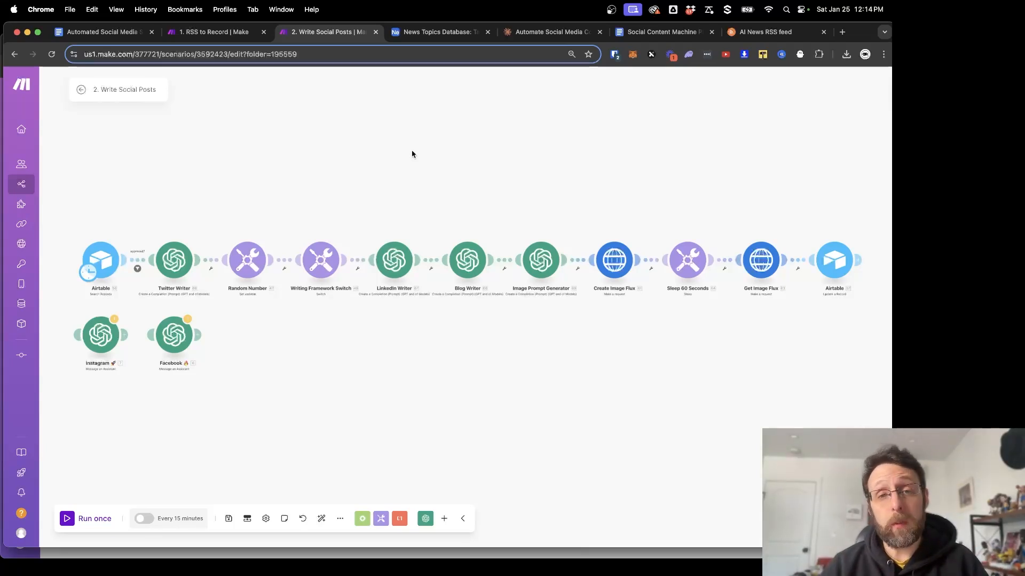
scroll(378, 136, up, 3)
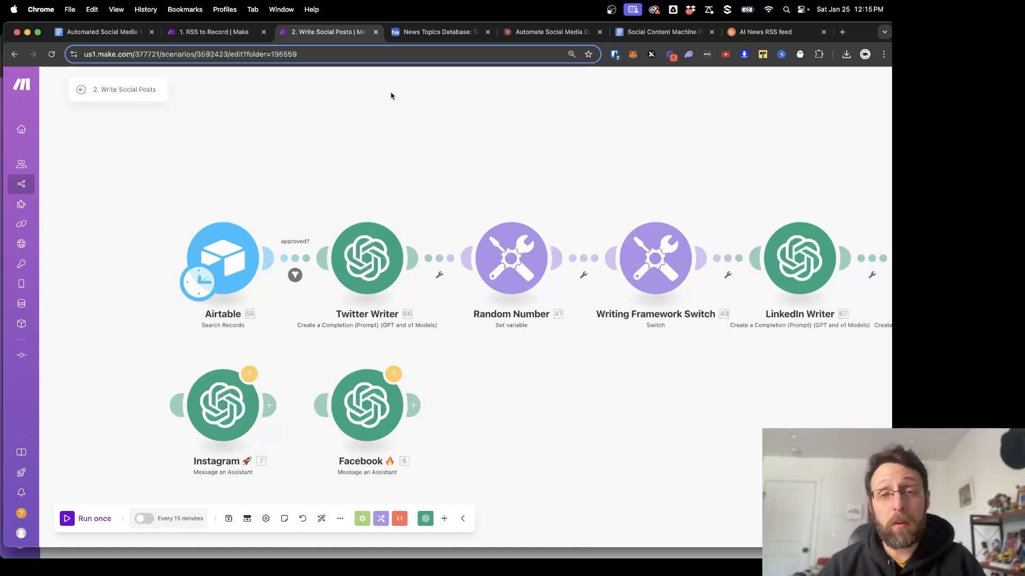
Switch to the Airtable News Topics Database, review the "Did OpenAI Cheat on Its Big Math Test?" record and mark it approved for social.
click(434, 33)
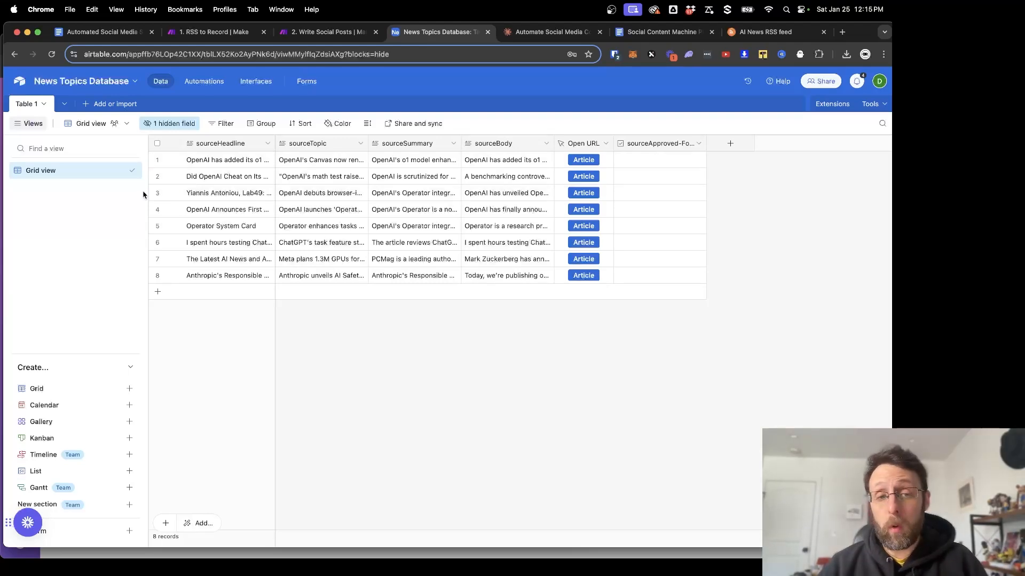
click(174, 177)
scroll(240, 240, down, 5)
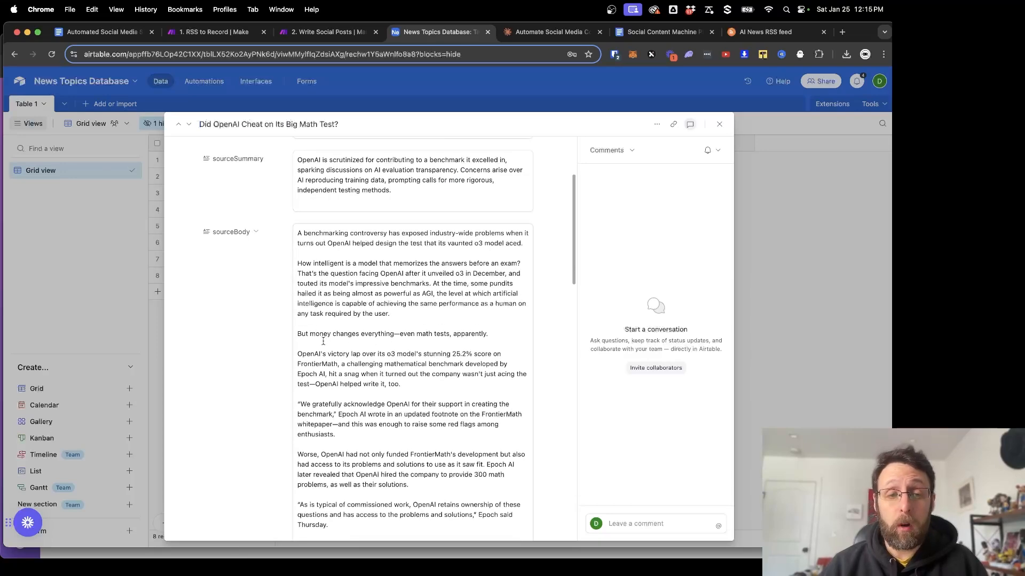
scroll(251, 270, up, 6)
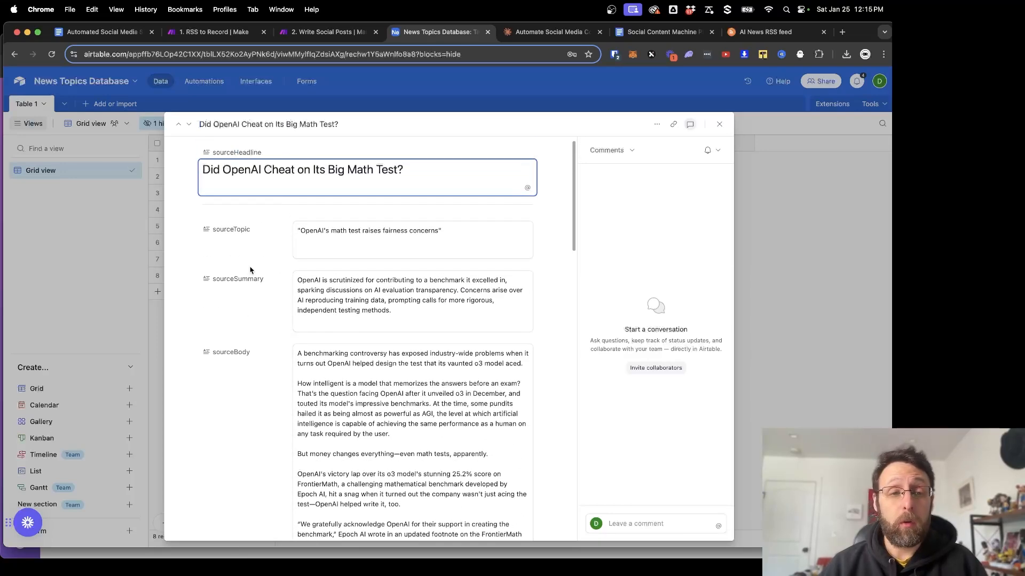
click(797, 278)
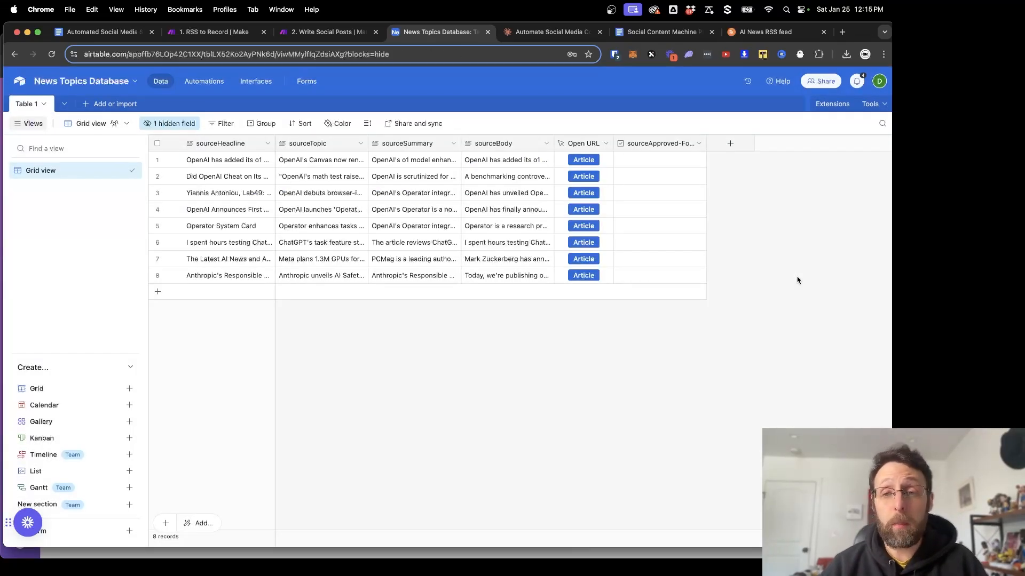
click(660, 176)
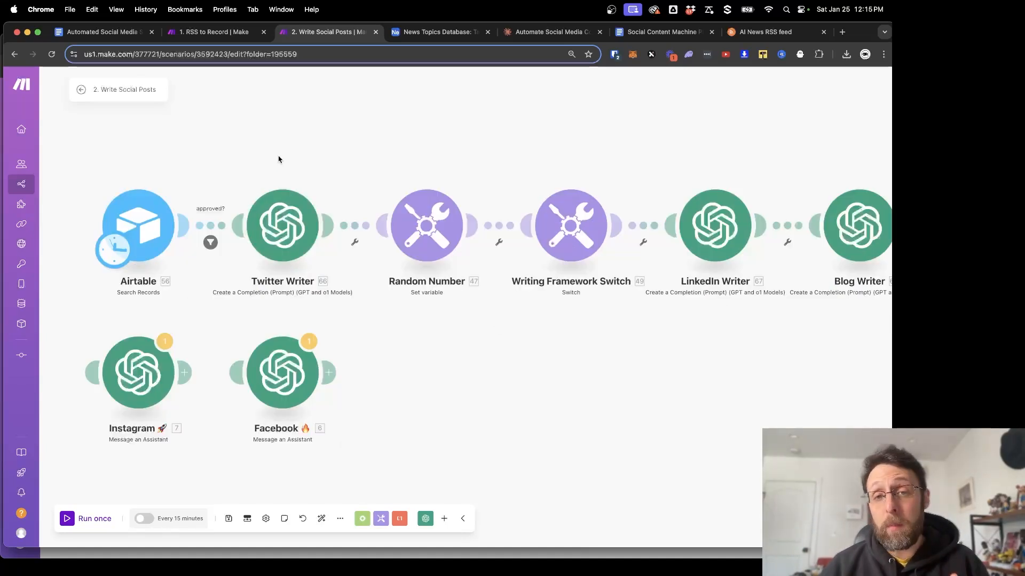
Examine the LinkedIn prompt frameworks in the Writing Framework Switch module of the Write Social Posts scenario, including the Else fallback.
click(269, 221)
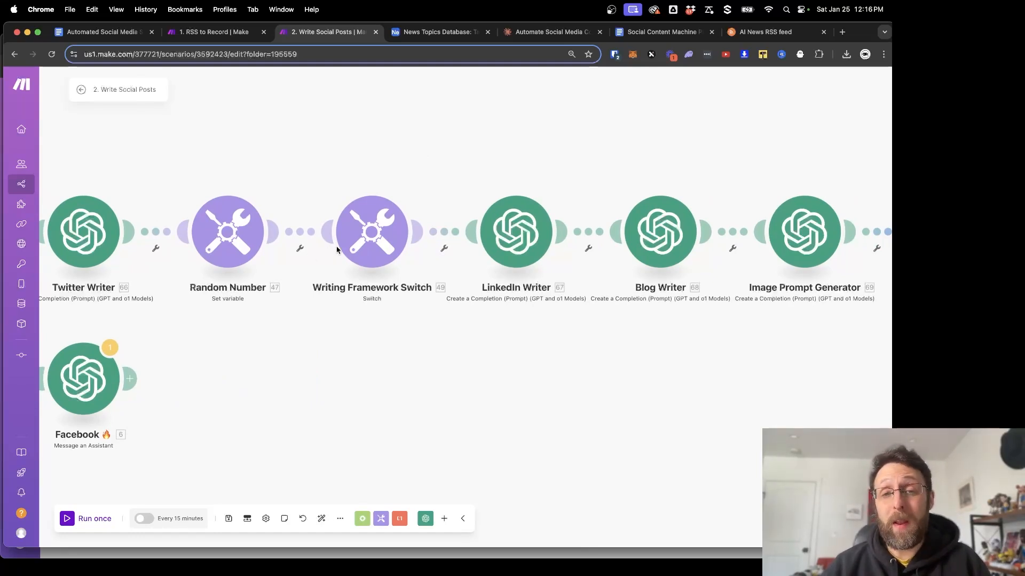
click(367, 236)
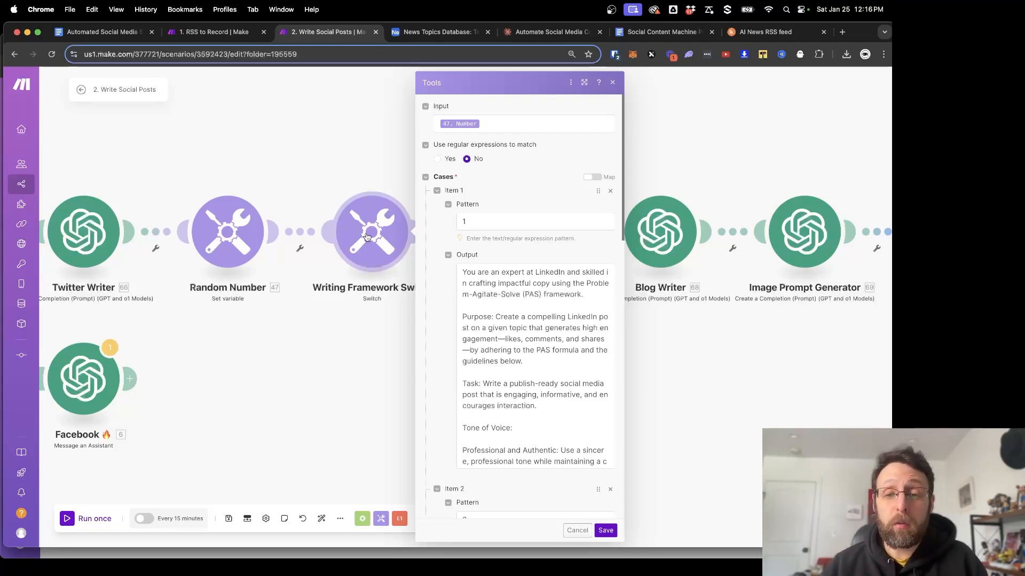
scroll(432, 354, down, 15)
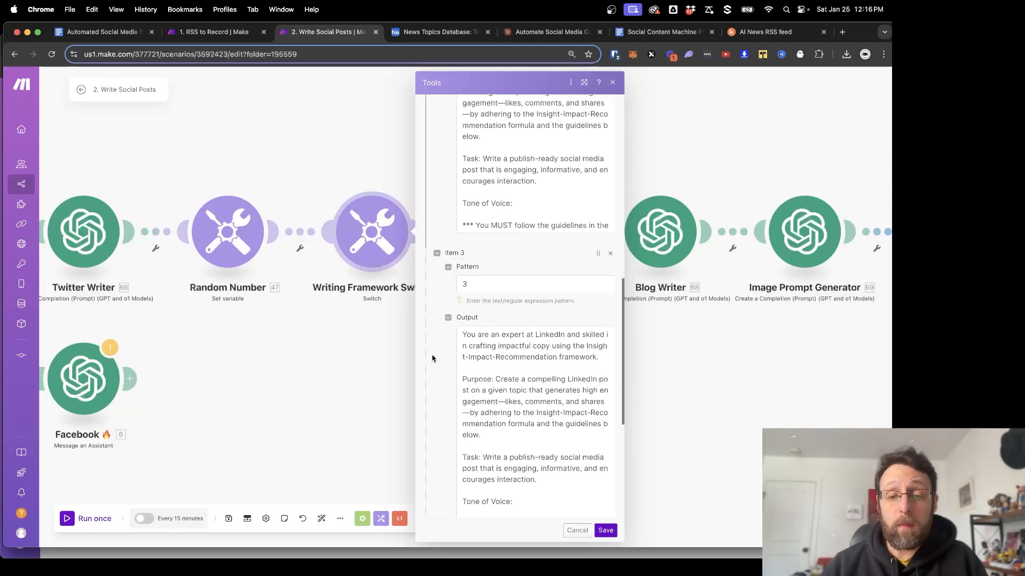
scroll(432, 357, down, 10)
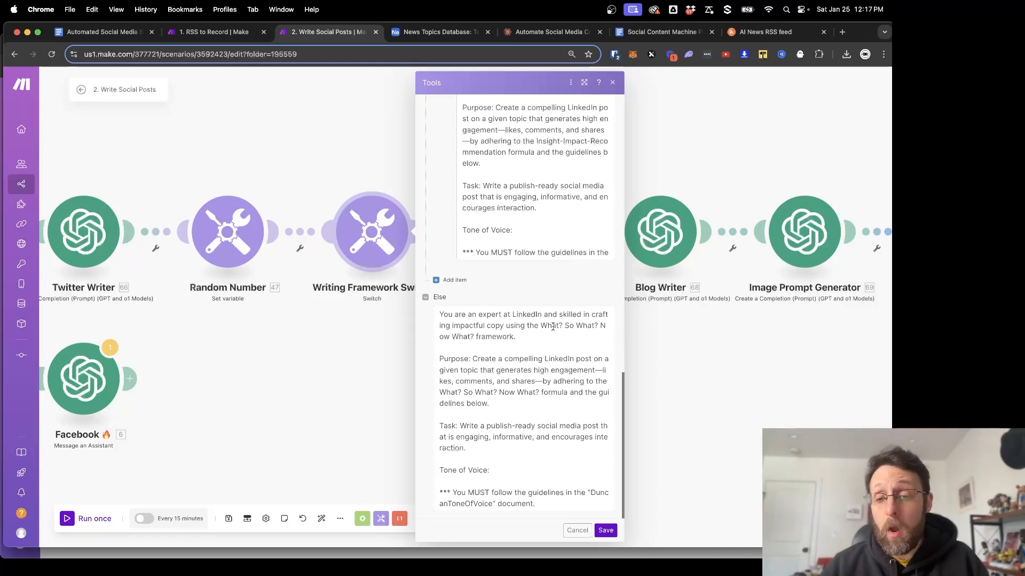
click(587, 327)
scroll(517, 320, up, 6)
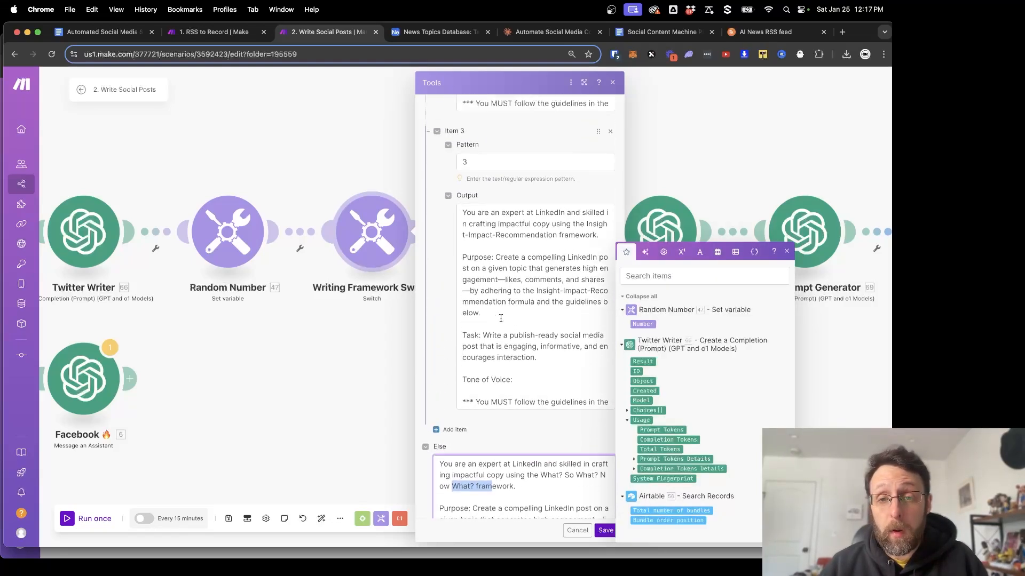
click(517, 309)
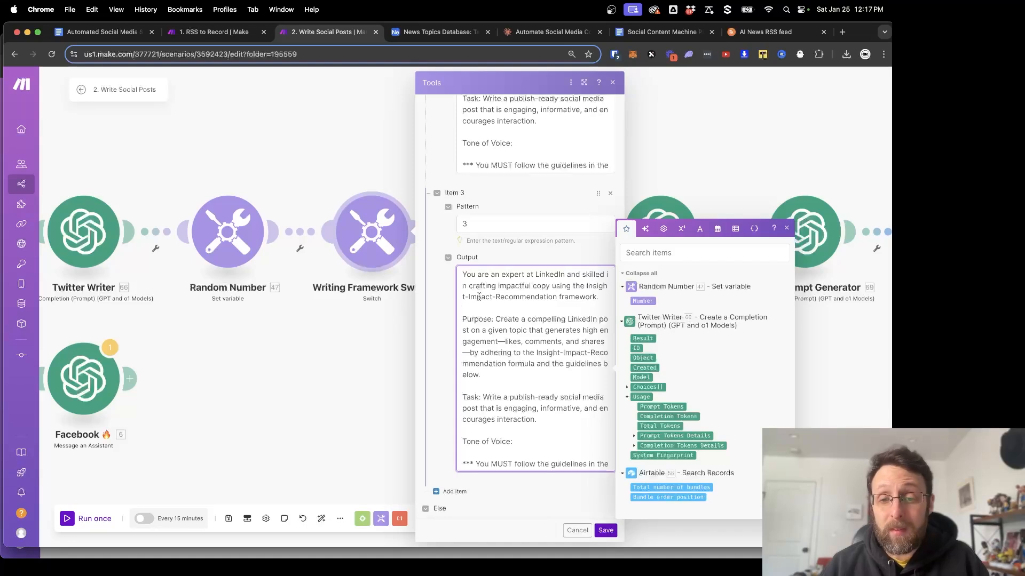
drag(481, 297, 526, 297)
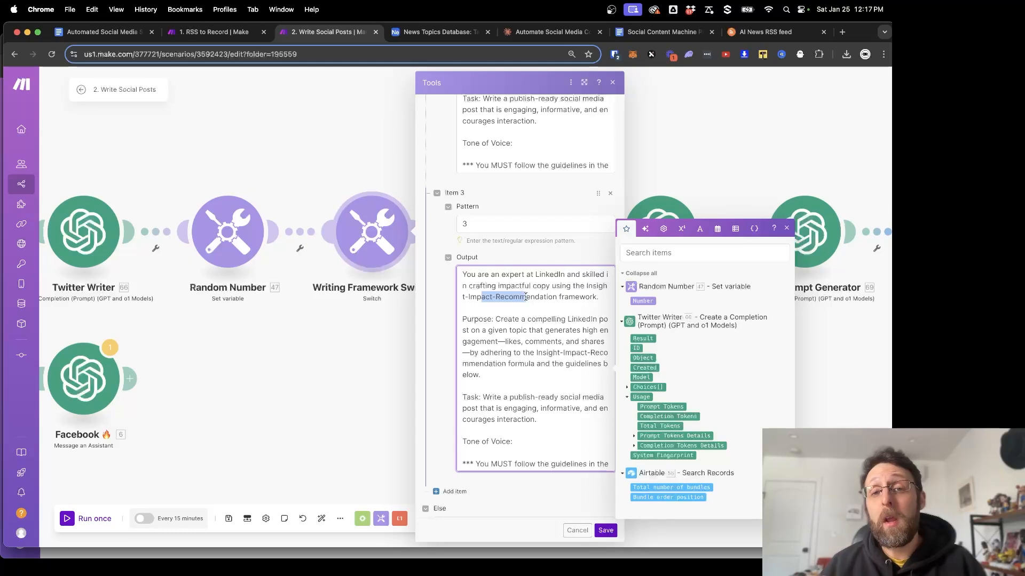
click(292, 146)
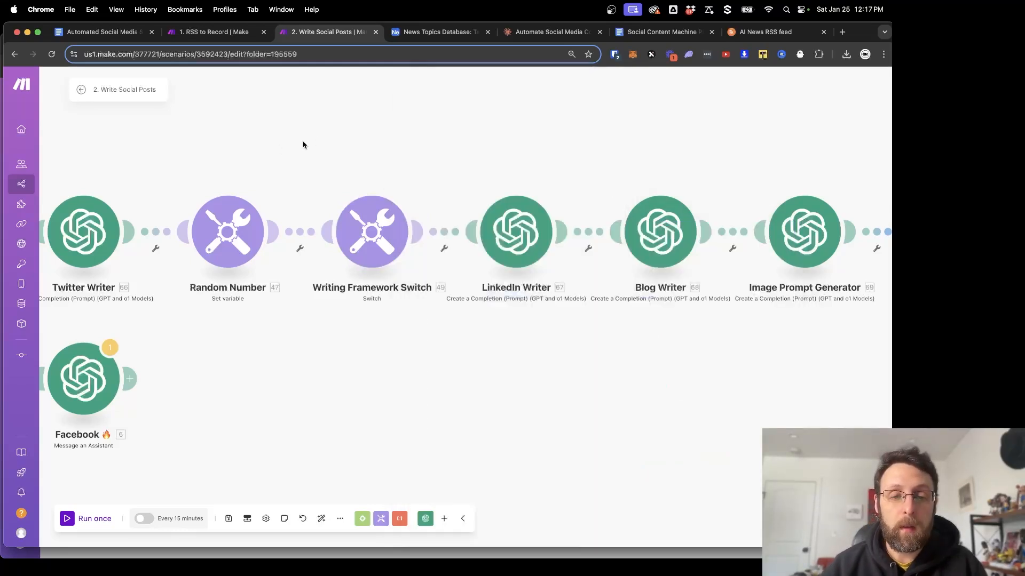
Examine the modules from LinkedIn Writer through the final Airtable record update, plus the unconnected Instagram and Facebook modules.
scroll(244, 121, right, 5)
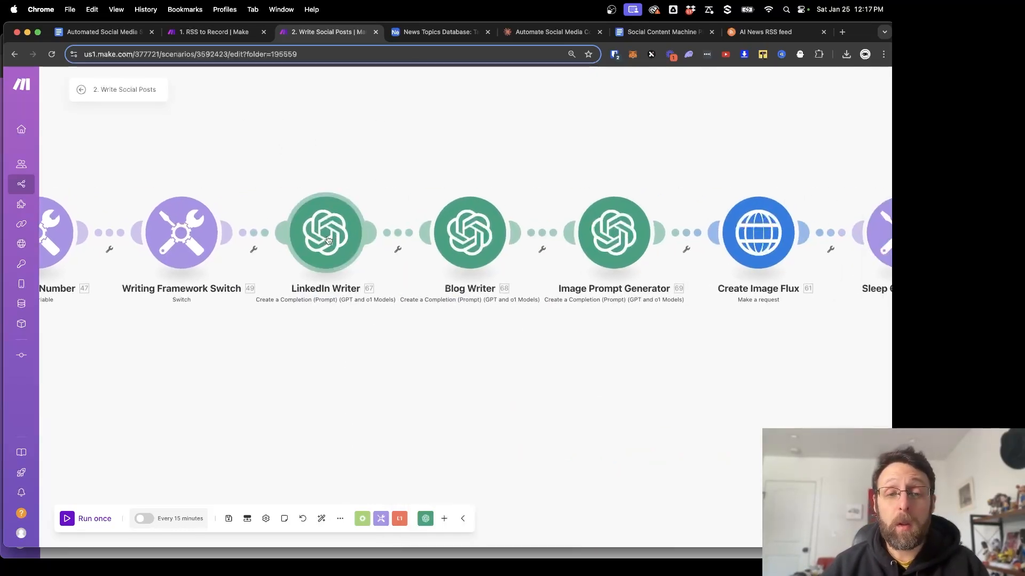
drag(439, 165, 350, 160)
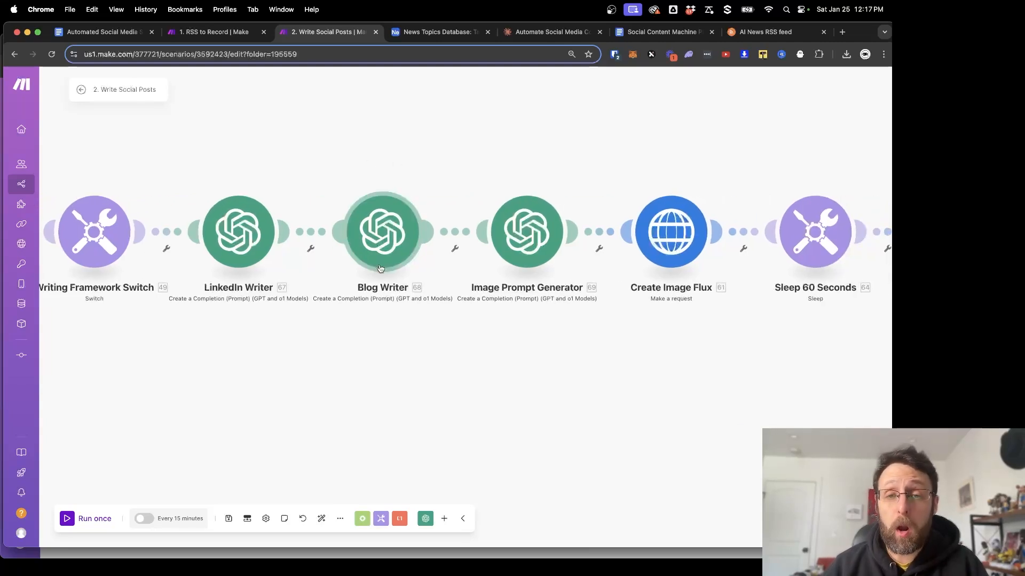
scroll(380, 267, right, 5)
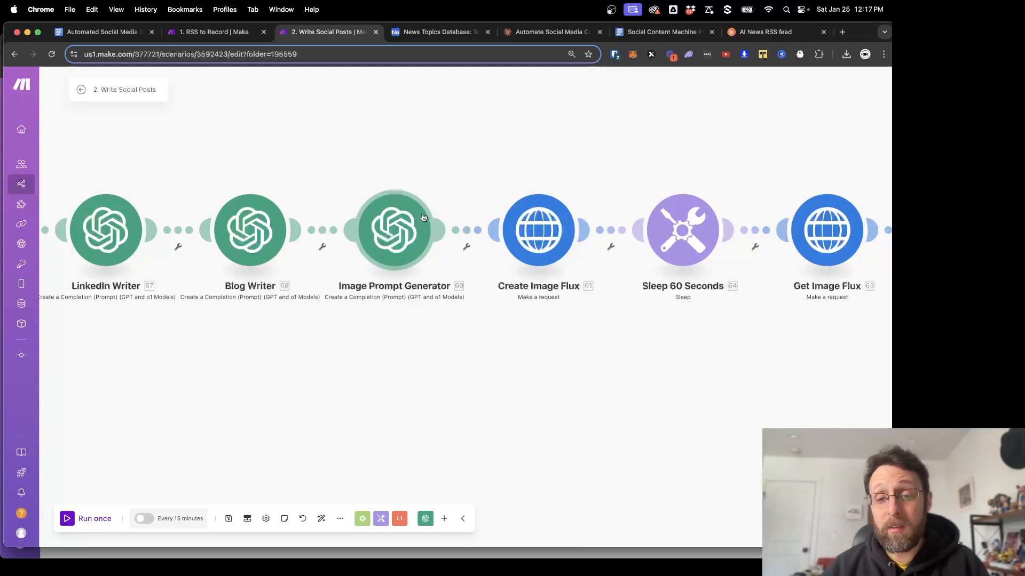
scroll(578, 151, right, 7)
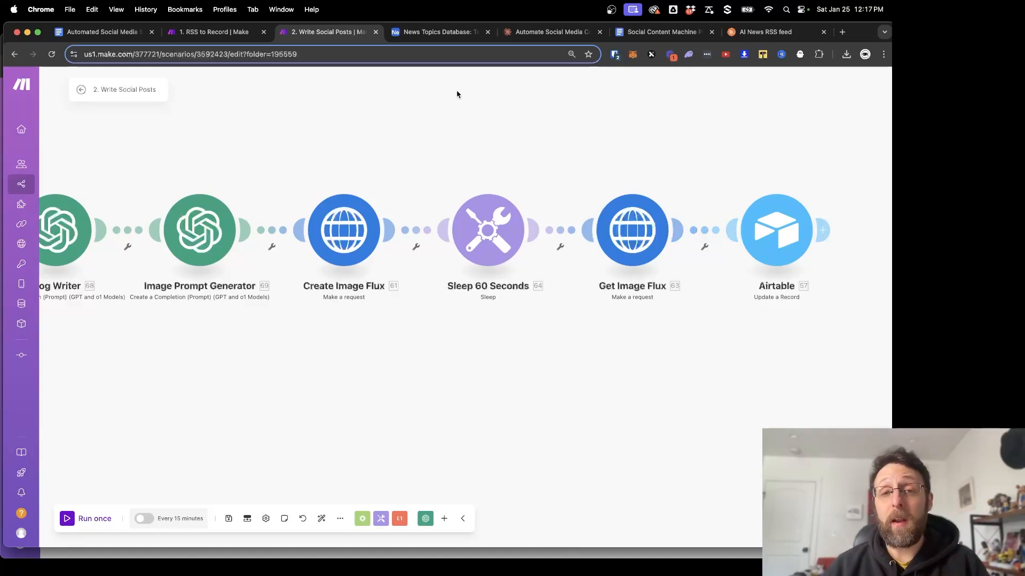
scroll(441, 105, left, 5)
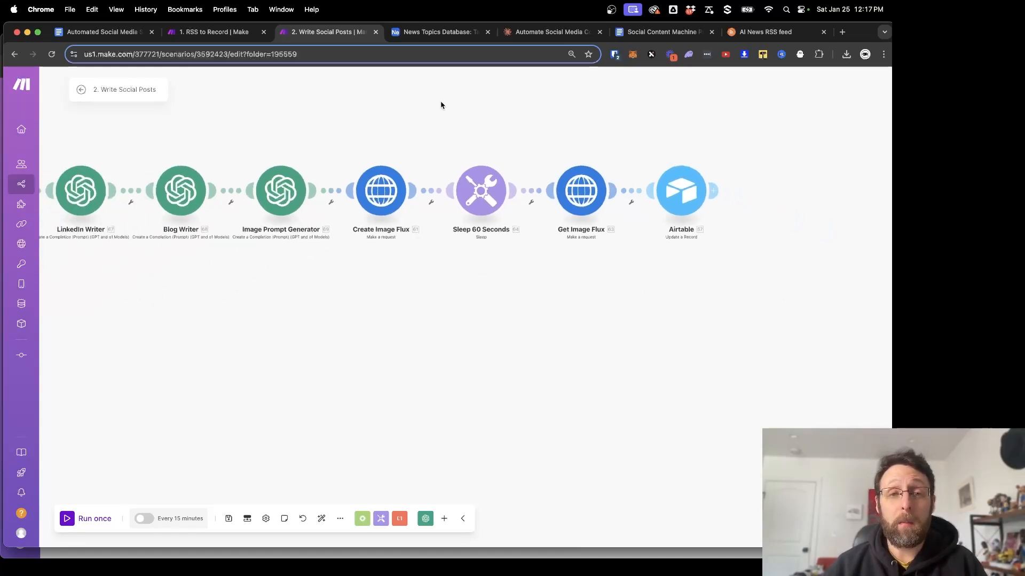
click(435, 31)
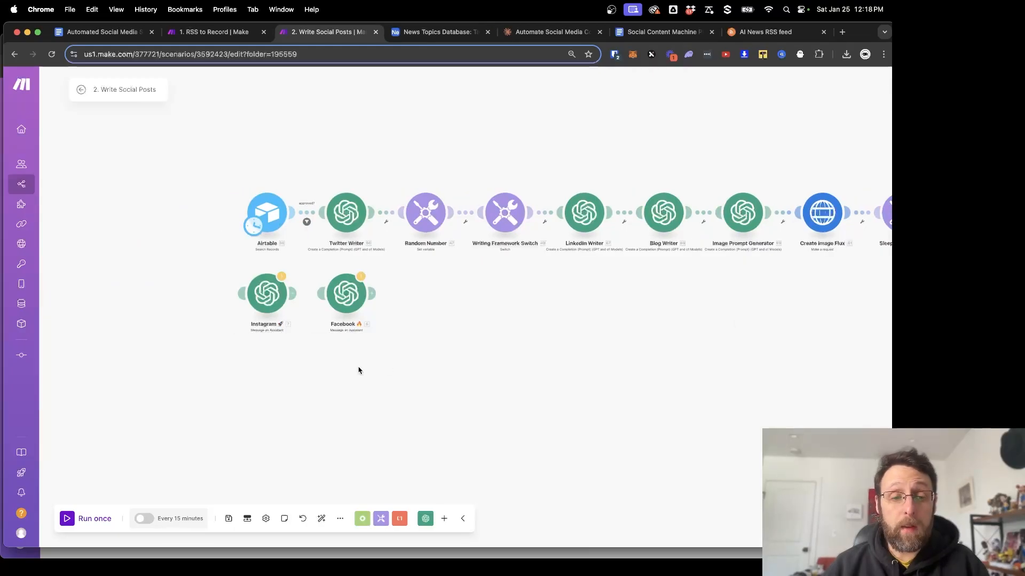
scroll(359, 370, up, 5)
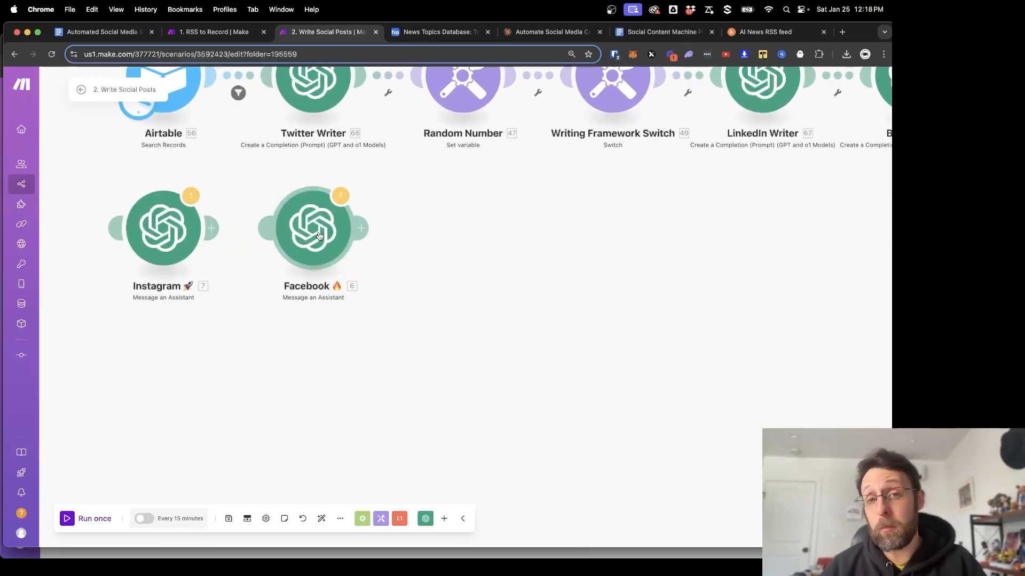
Create a new scenario in the Create Together folder and import the blueprint file "blueprint (15).json" into it.
click(21, 184)
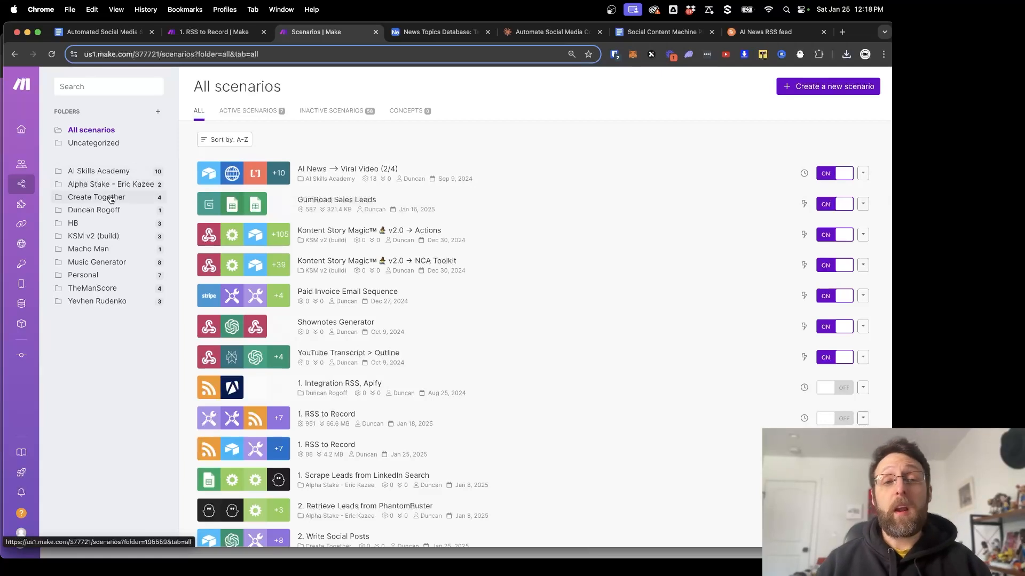
click(110, 199)
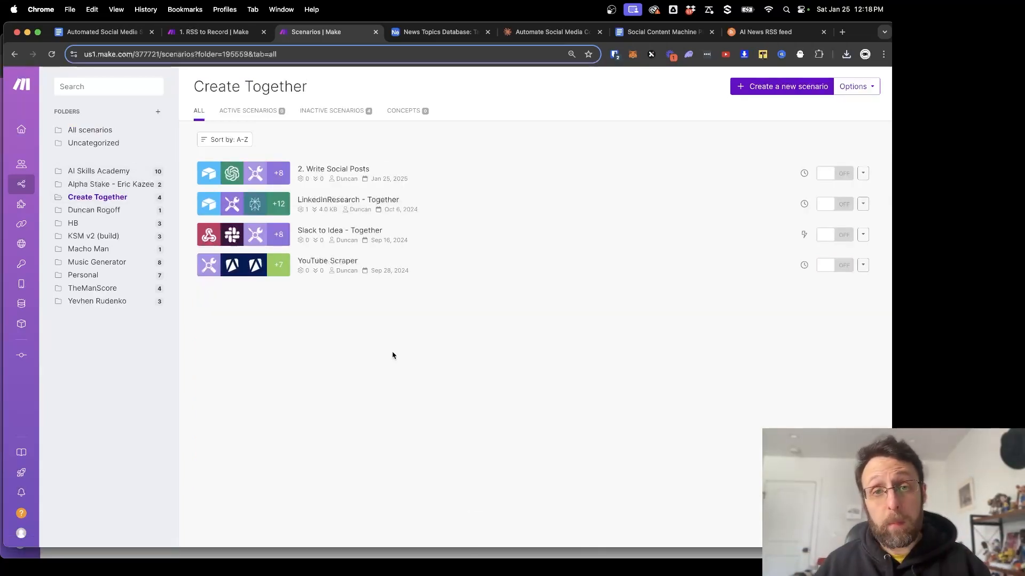
click(770, 87)
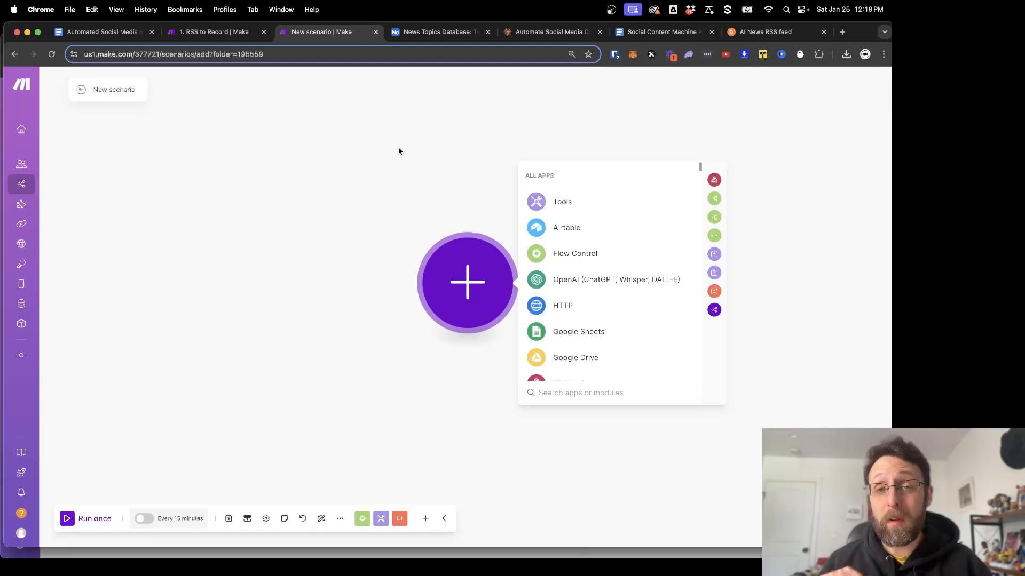
click(340, 519)
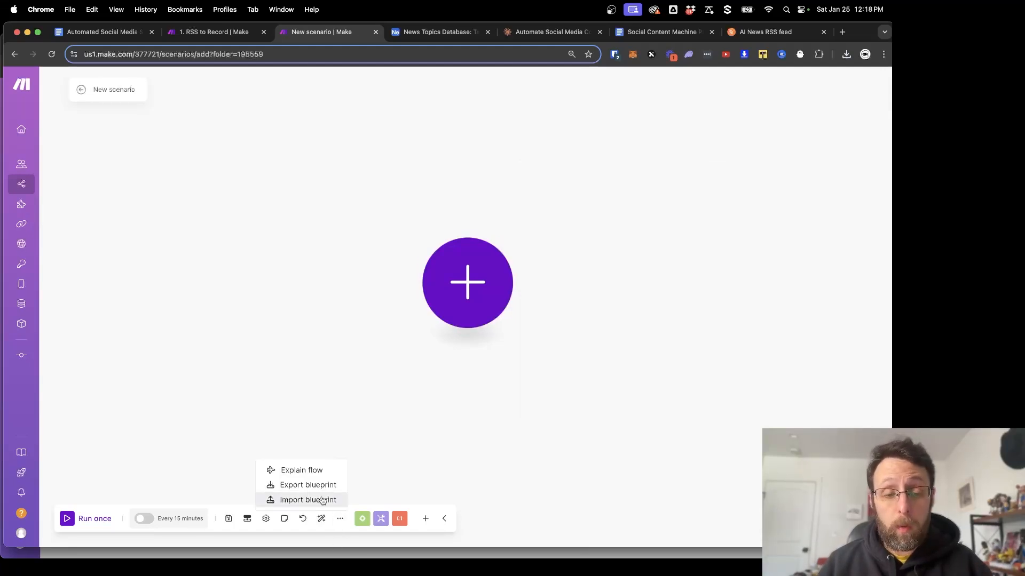
click(315, 500)
click(384, 313)
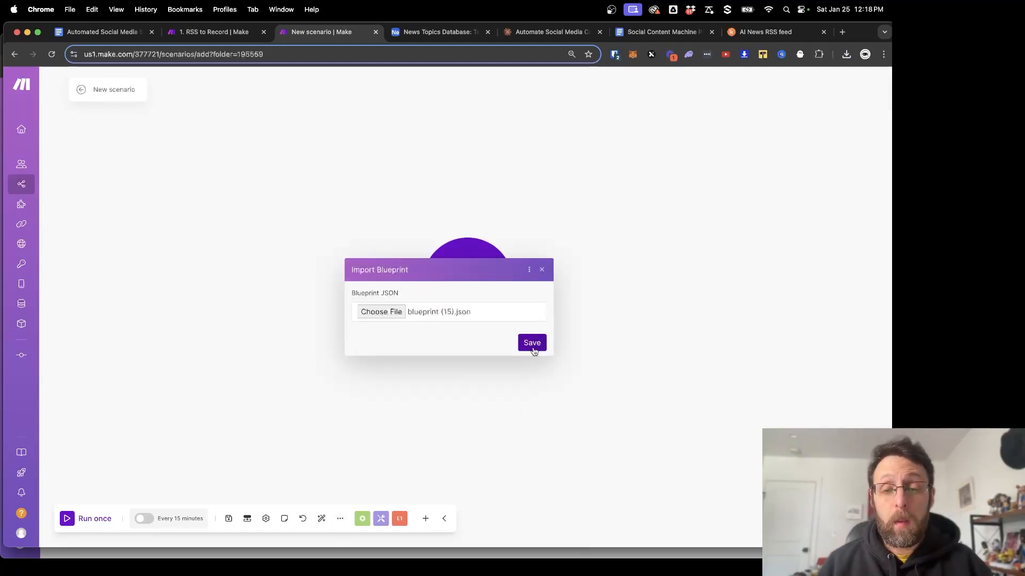
click(531, 341)
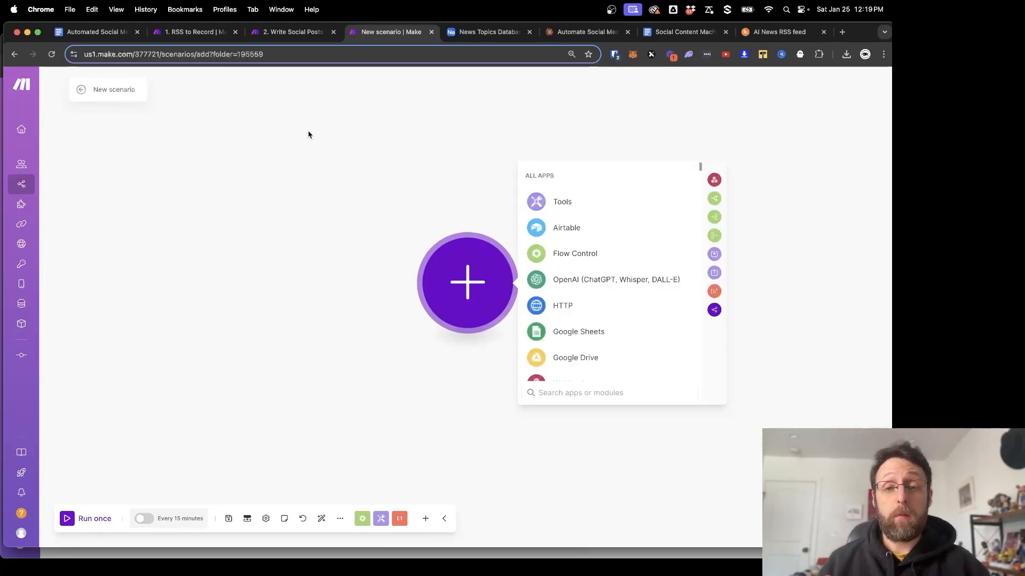
Add an Airtable Search Records module as the first module of the empty new scenario.
click(562, 237)
scroll(560, 283, down, 1)
click(562, 299)
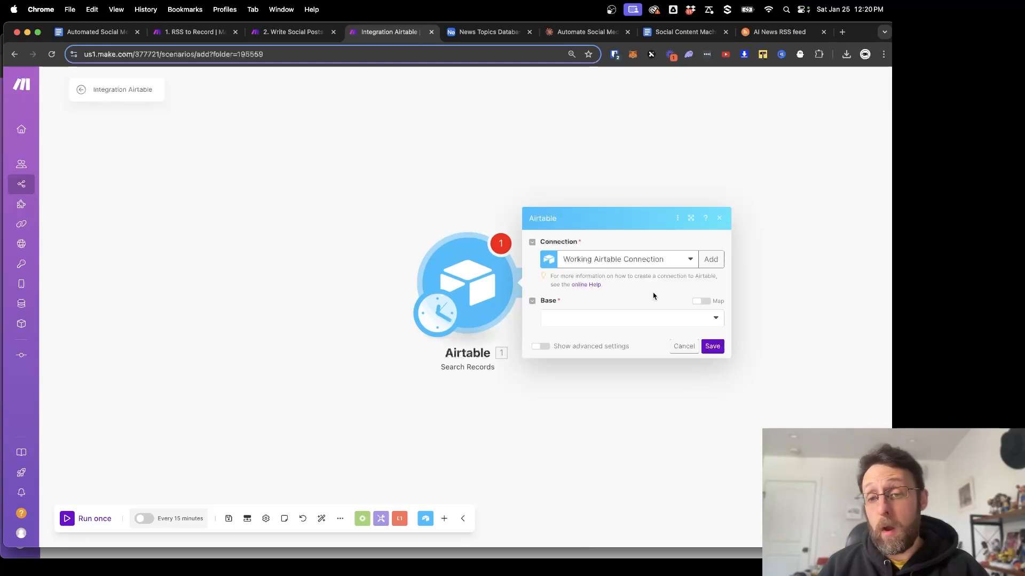
click(710, 260)
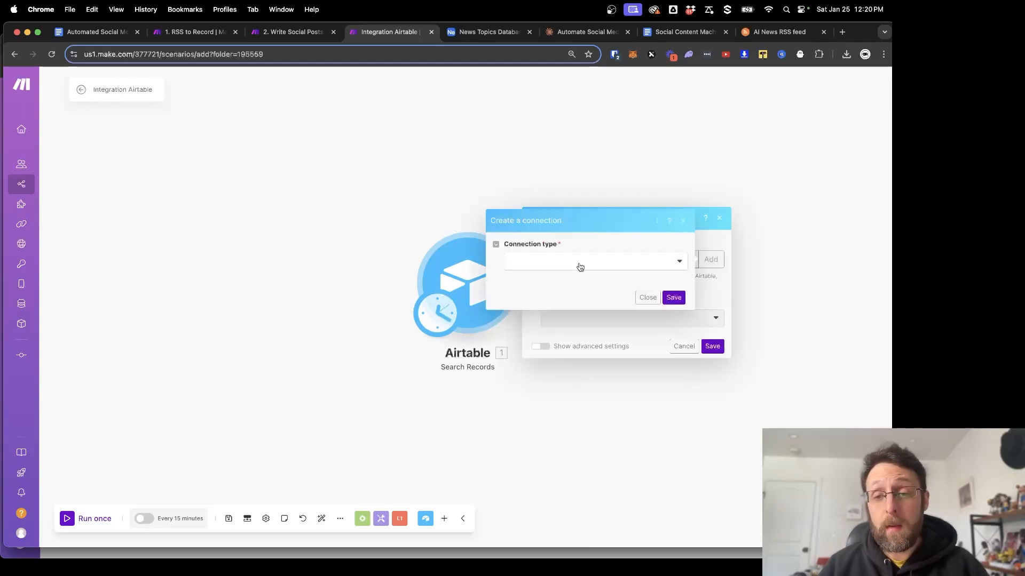
click(580, 261)
click(562, 278)
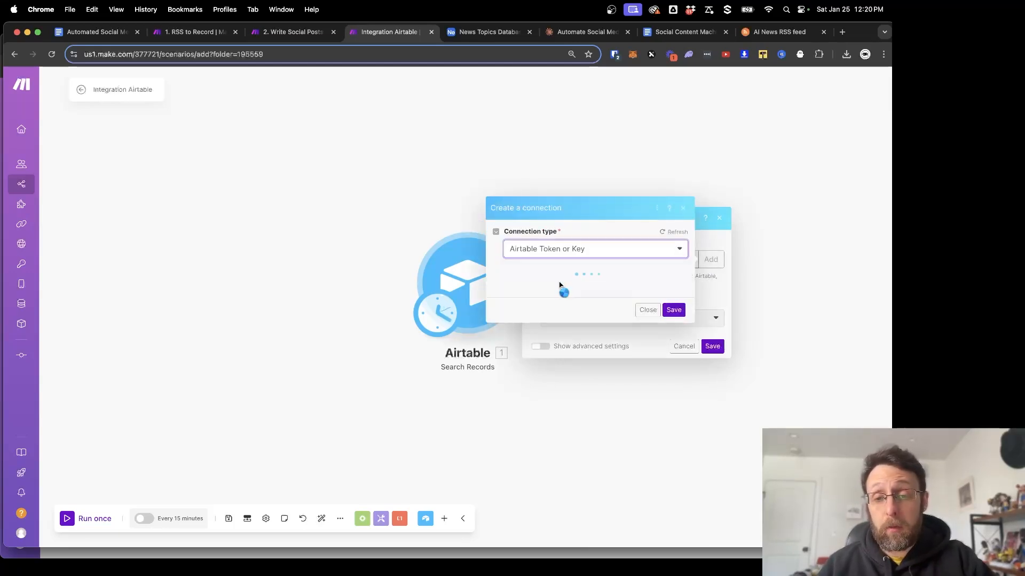
click(483, 33)
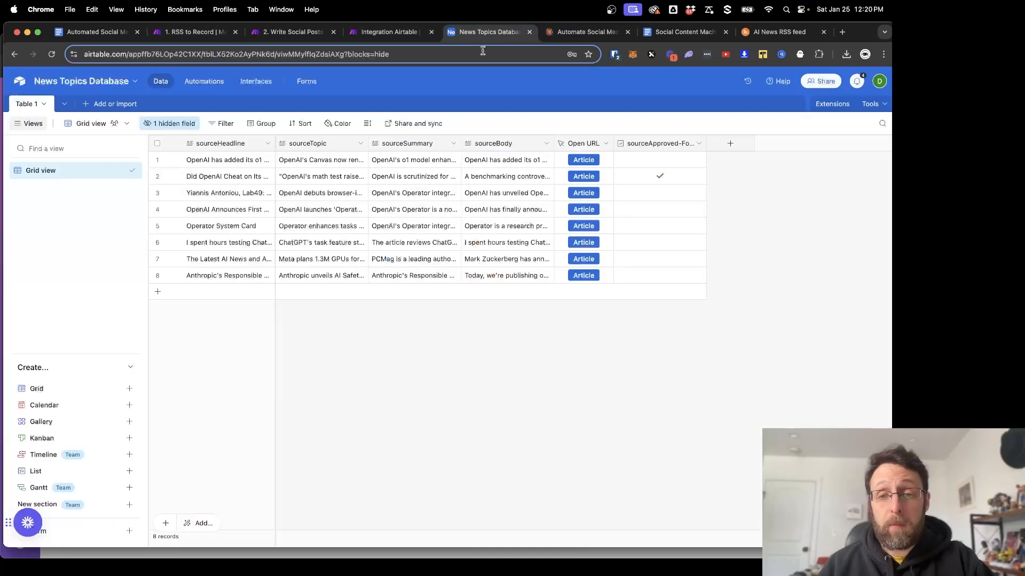
click(879, 83)
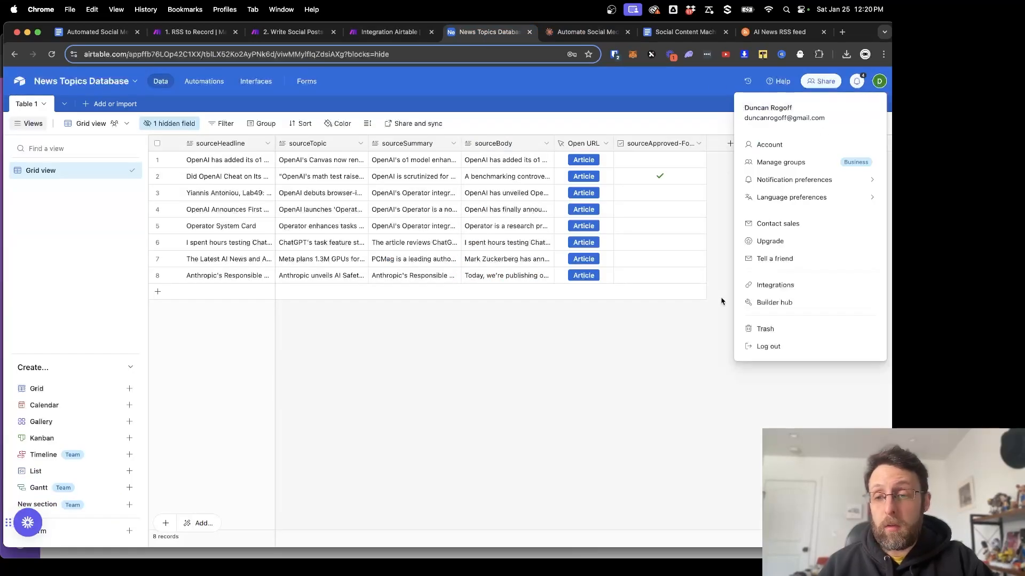
click(774, 302)
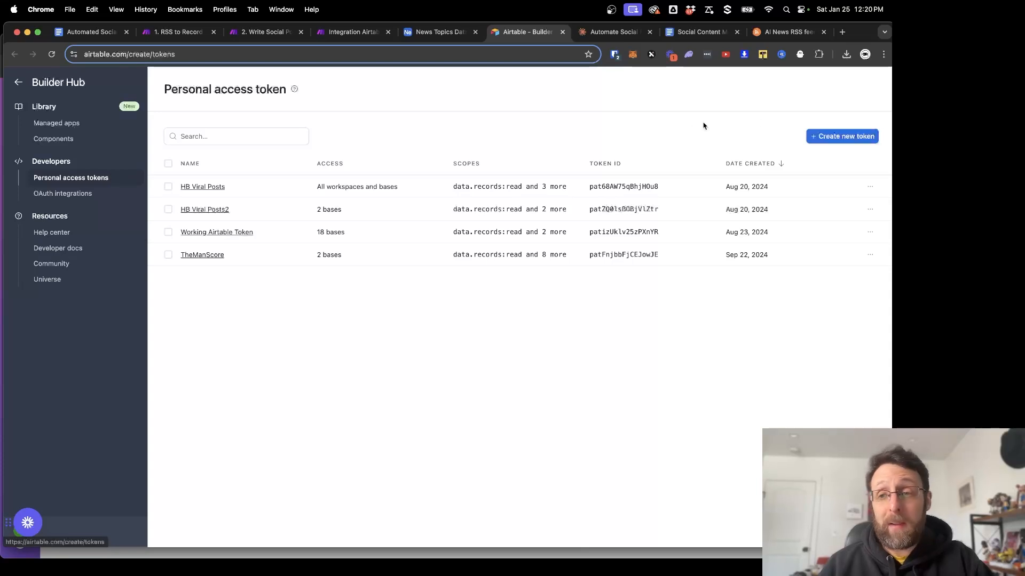
click(856, 137)
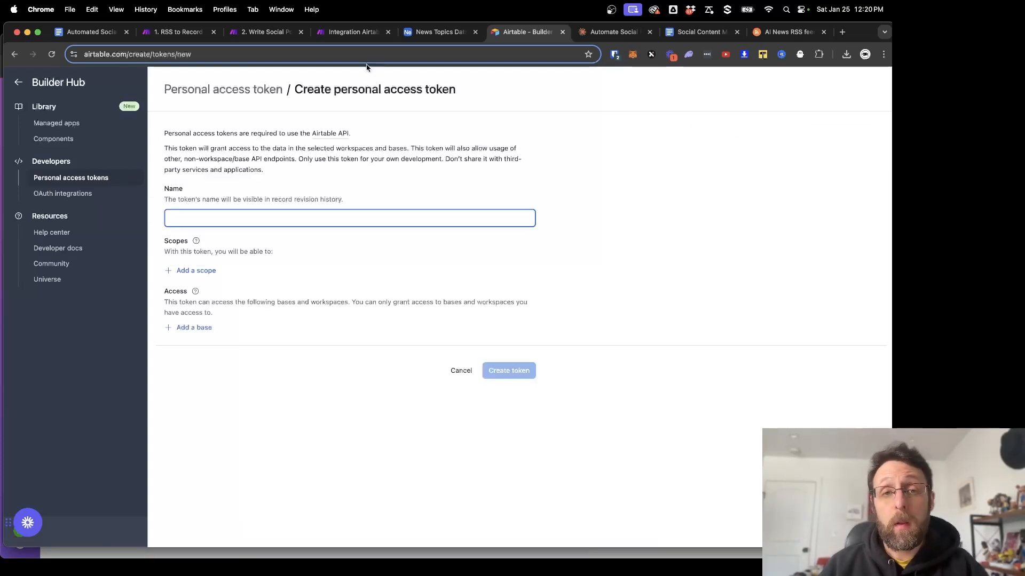
click(355, 32)
click(644, 392)
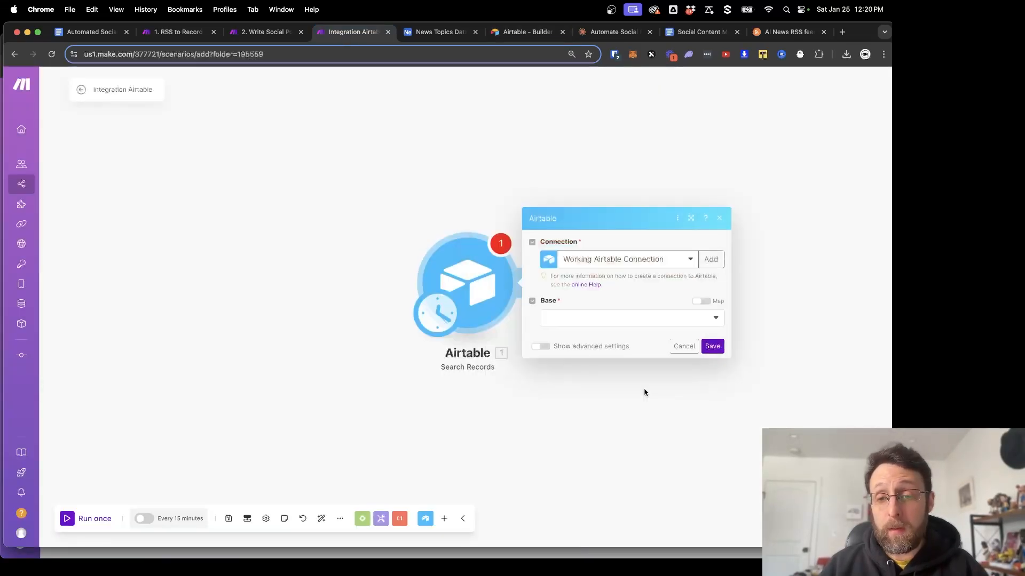
Point the Airtable search at the News Topics Database base and Table 1, with all output fields selected.
click(596, 324)
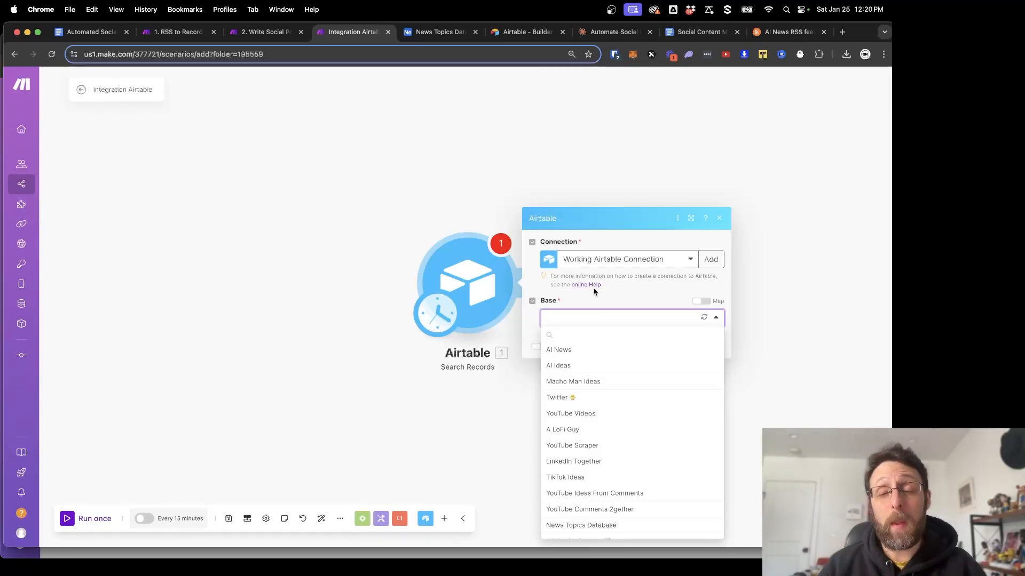
click(574, 525)
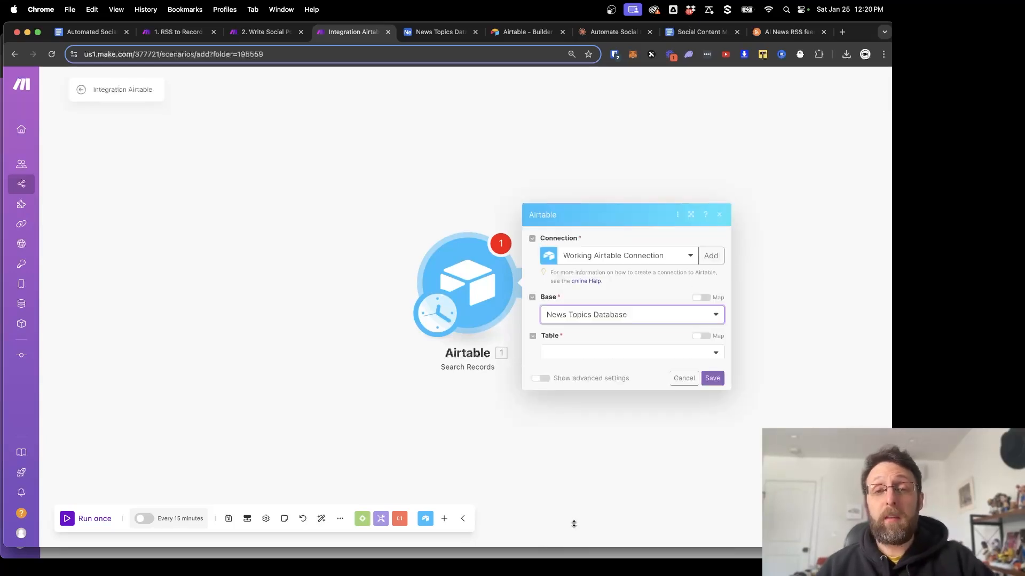
click(583, 277)
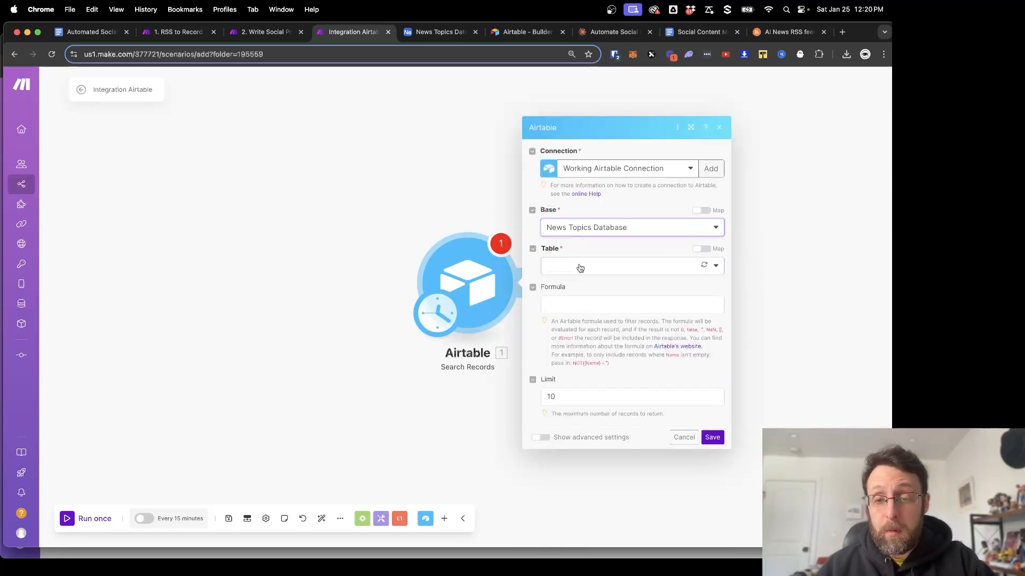
click(565, 283)
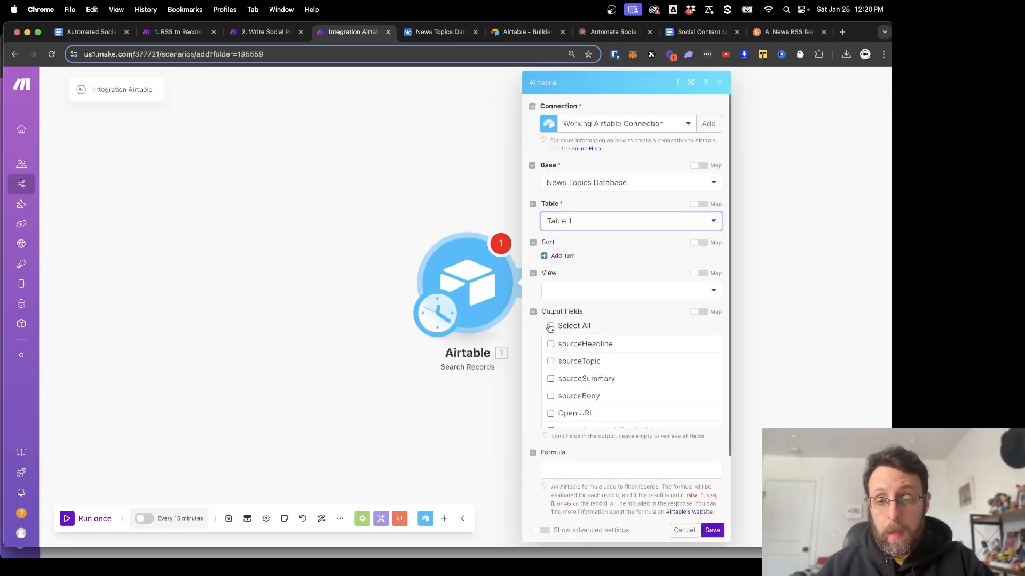
click(550, 326)
Copy the formula AND({sourceApproved-For Social} = 1, {twitterCopy} = "") from the Write Social Posts scenario's Airtable search into the new search module.
click(251, 31)
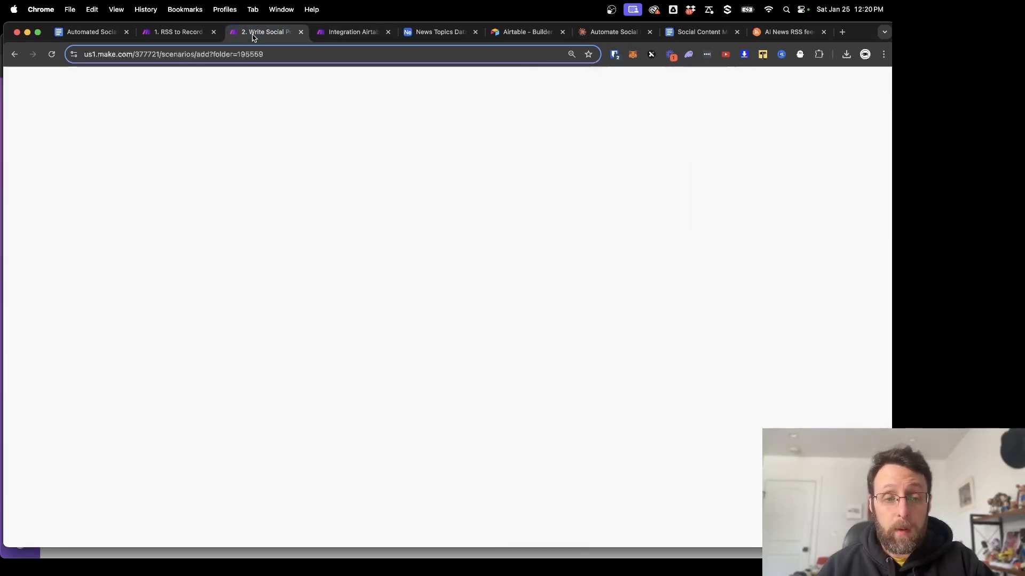
click(102, 255)
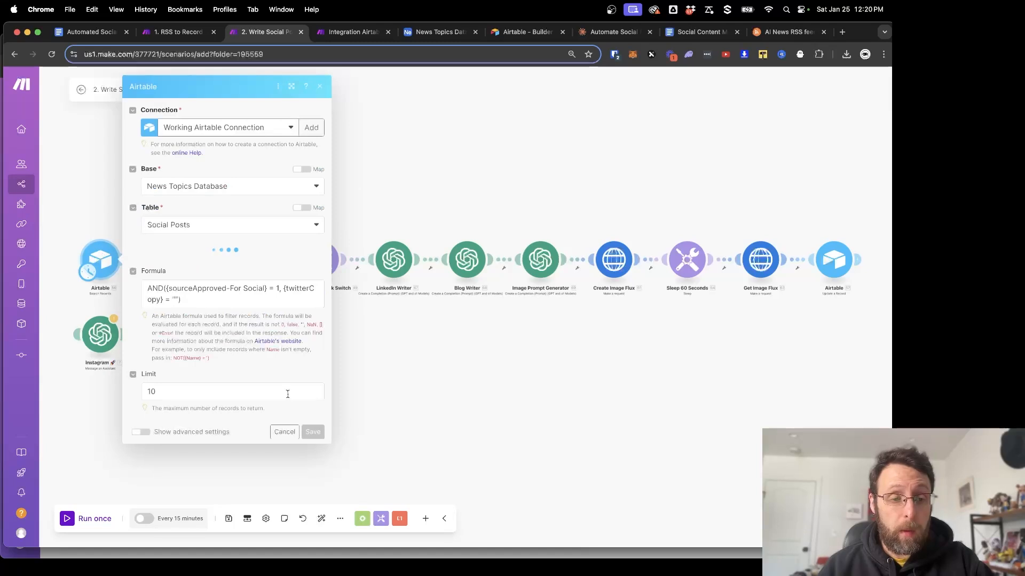
triple_click(192, 303)
key(super+c)
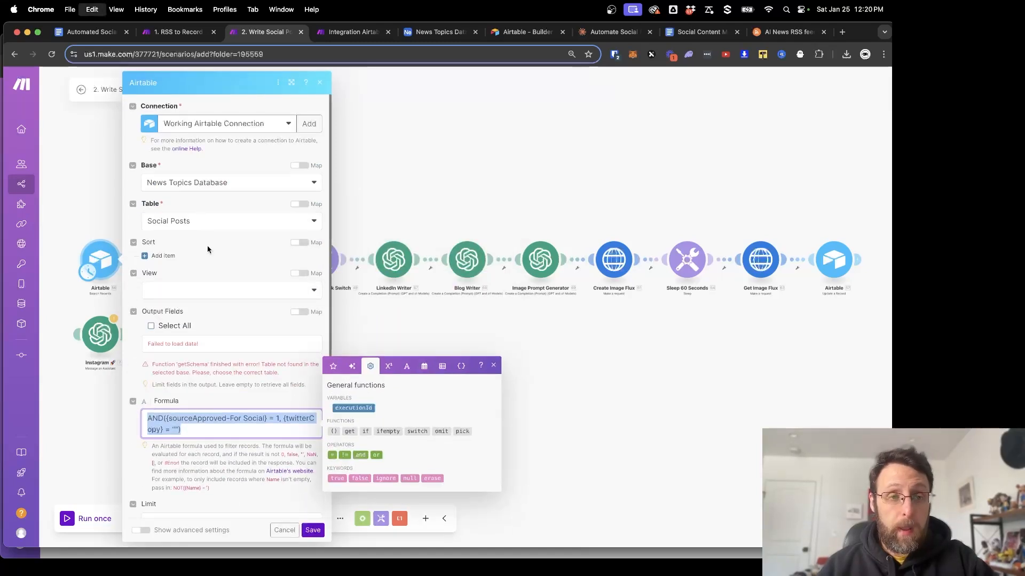
click(342, 33)
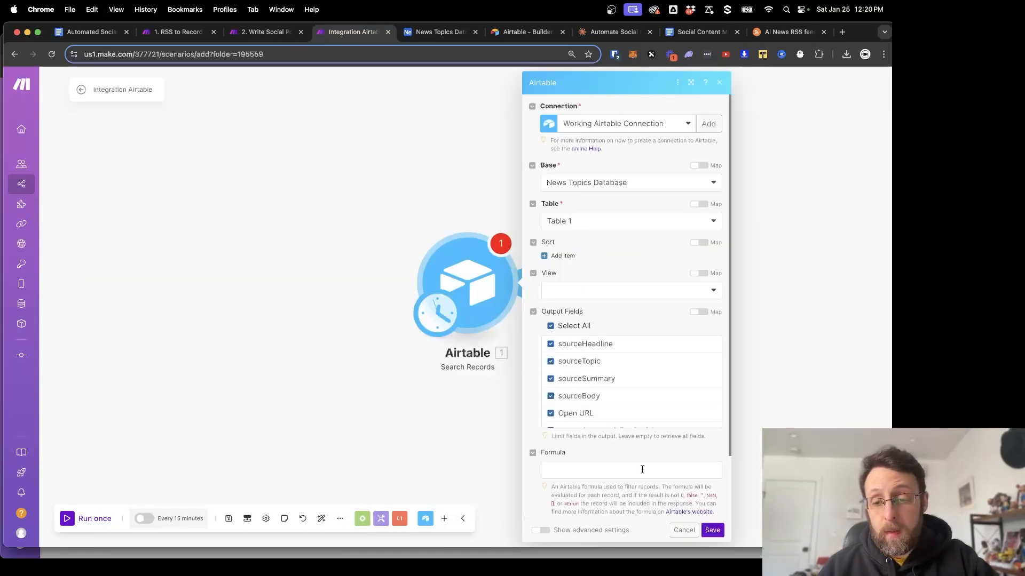
scroll(608, 392, down, 2)
click(608, 392)
key(super+v)
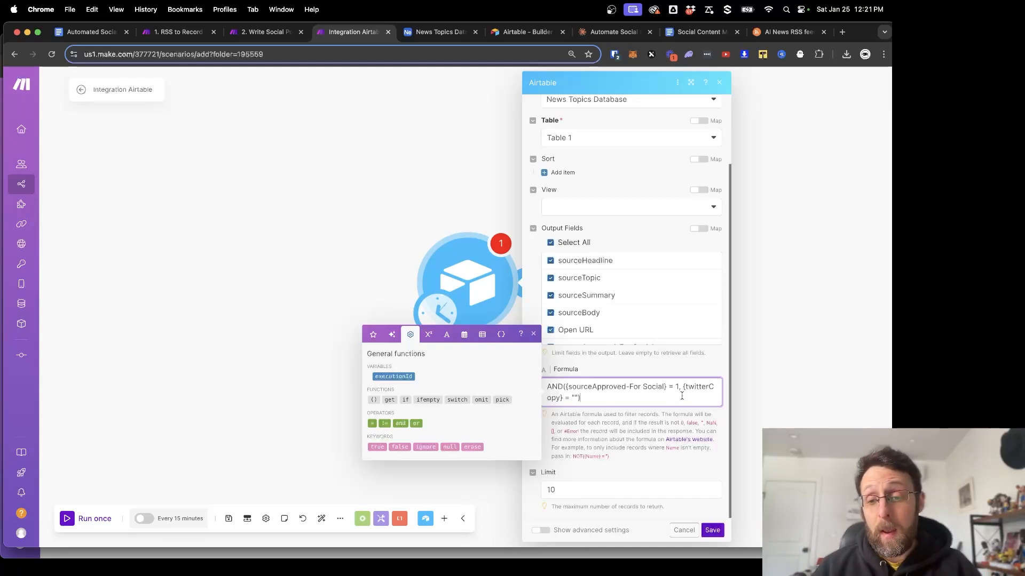
Check the field names in the formula and widen the sourceApproved-For Social column in Airtable to show its full name.
drag(684, 388, 688, 394)
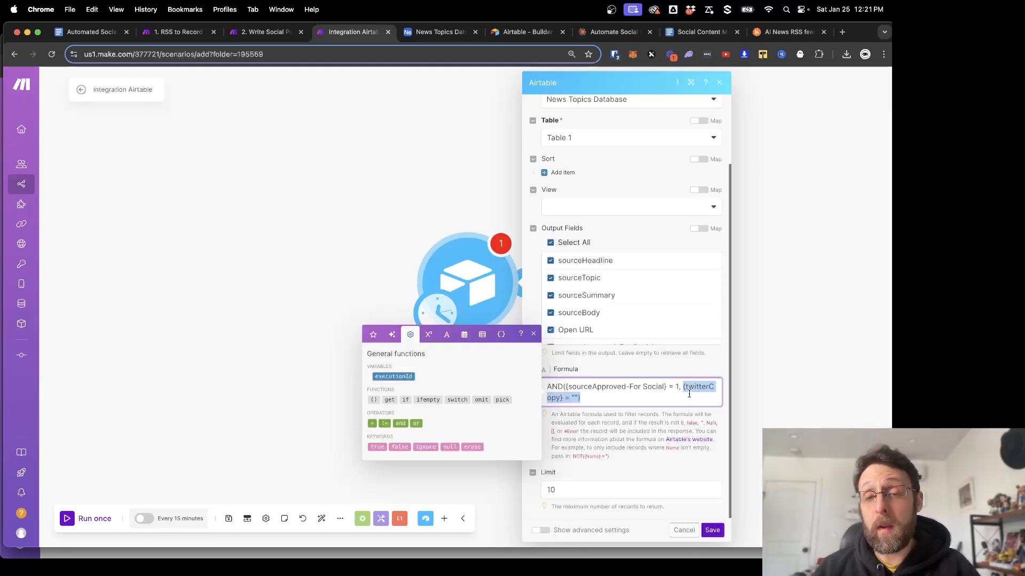
click(553, 379)
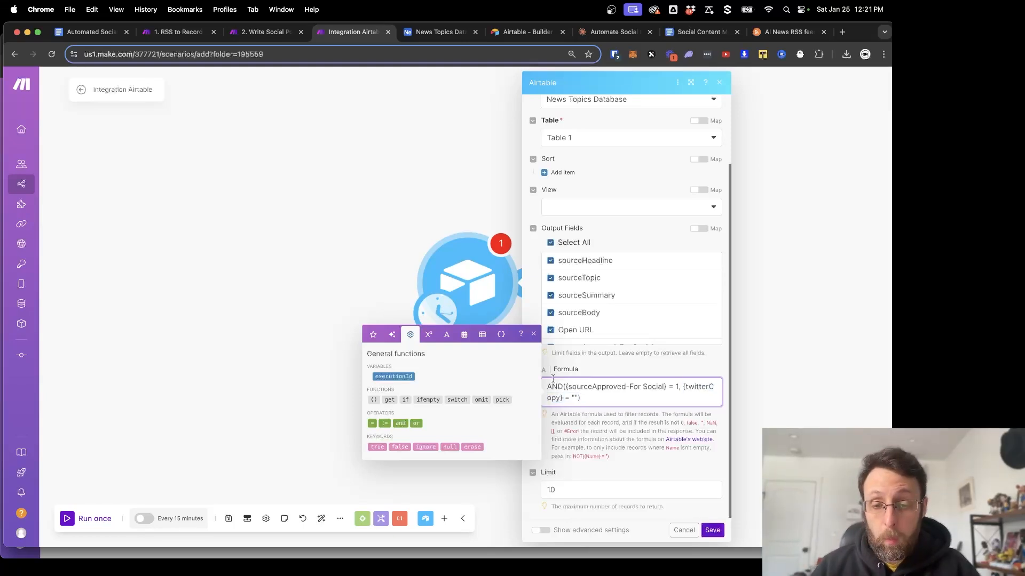
click(533, 334)
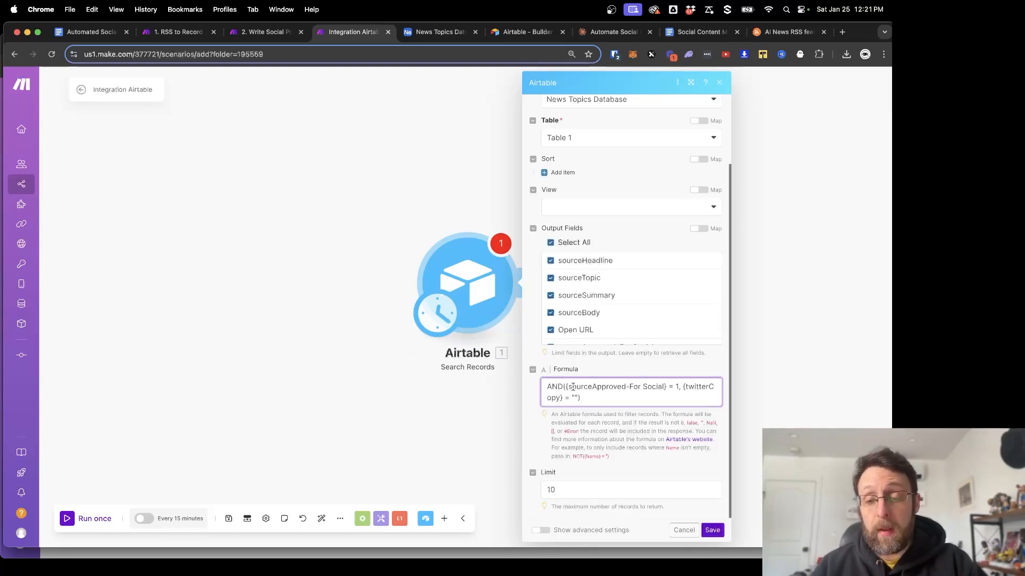
drag(573, 386, 659, 387)
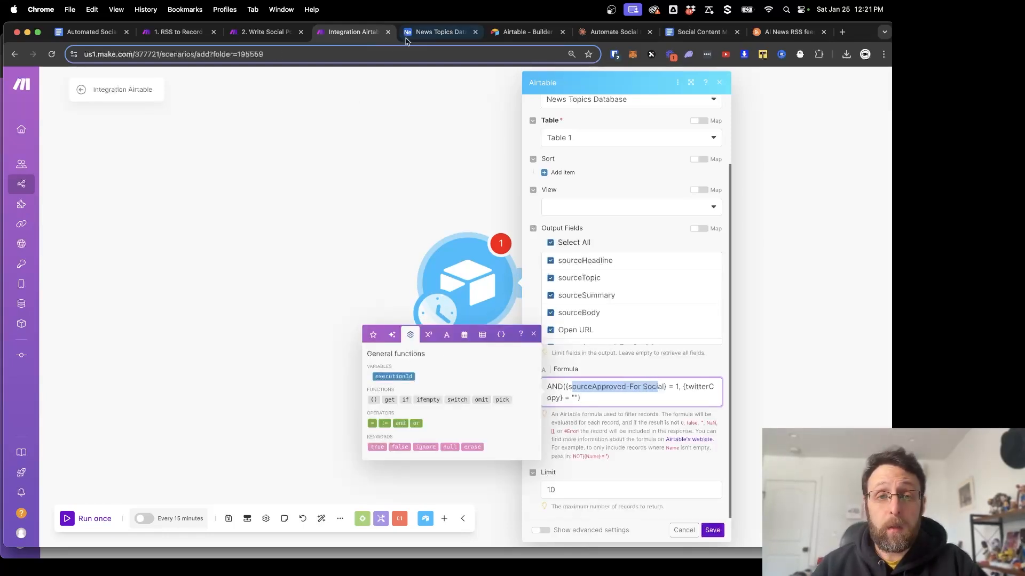
click(421, 33)
click(698, 143)
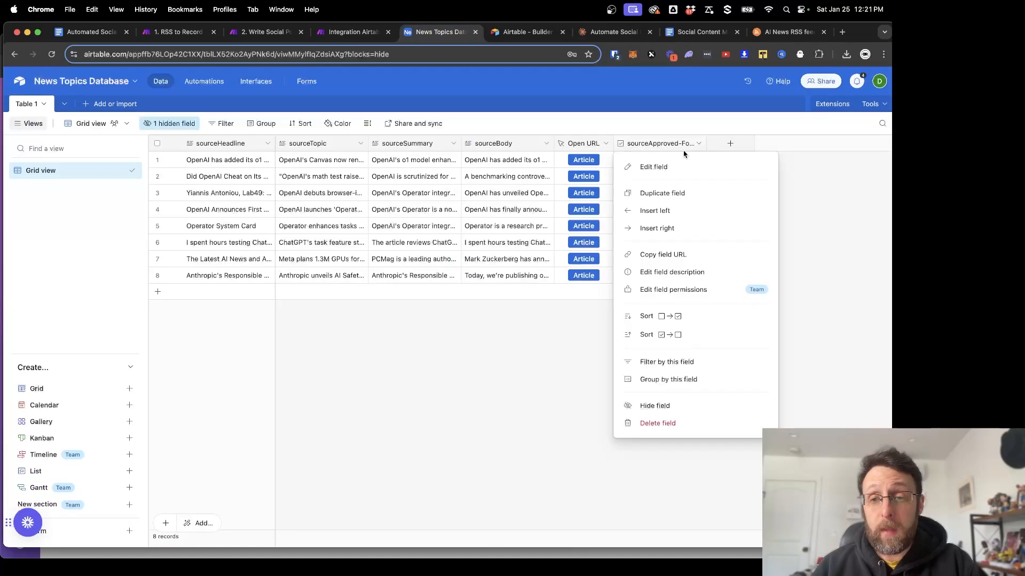
drag(707, 143, 734, 144)
click(809, 192)
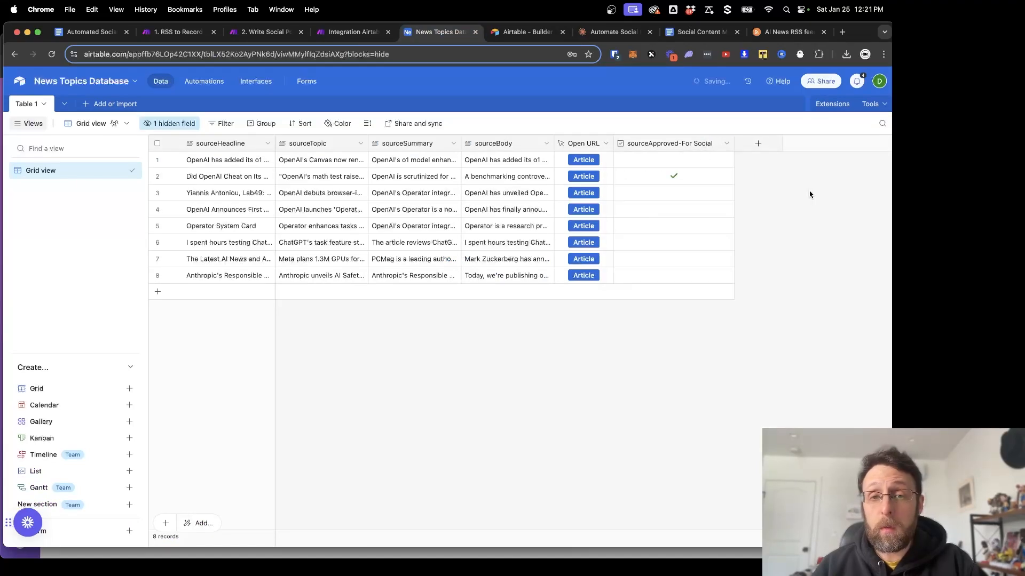
Add a long text field named twitterCopy to Table 1 in Airtable to match the formula's second condition.
click(350, 32)
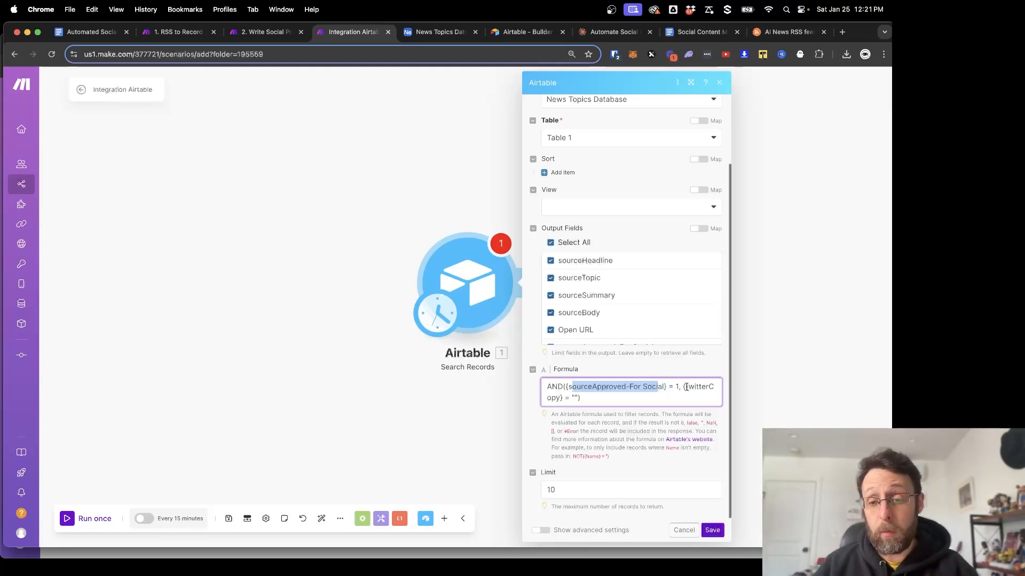
drag(686, 387, 696, 397)
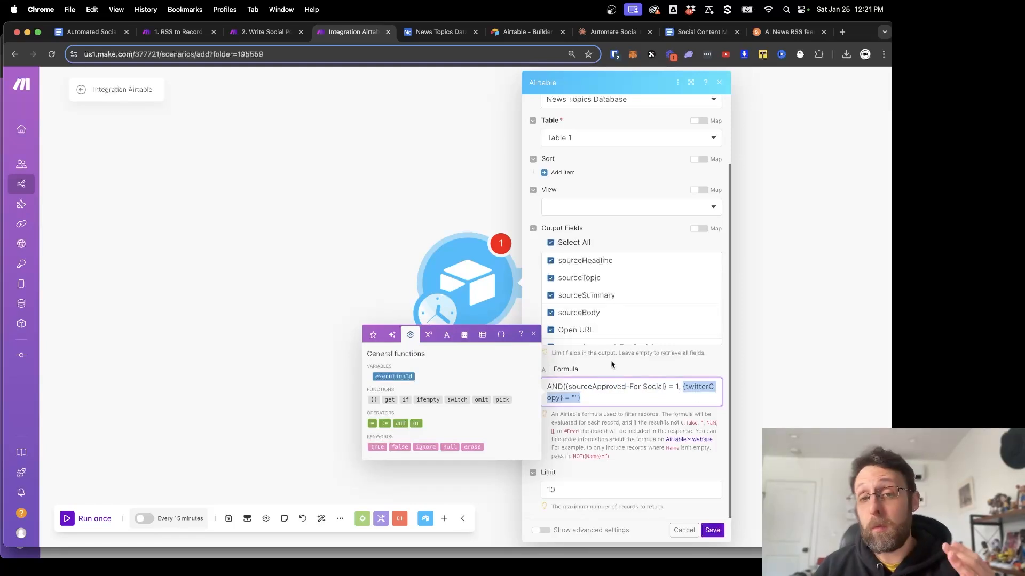
click(437, 33)
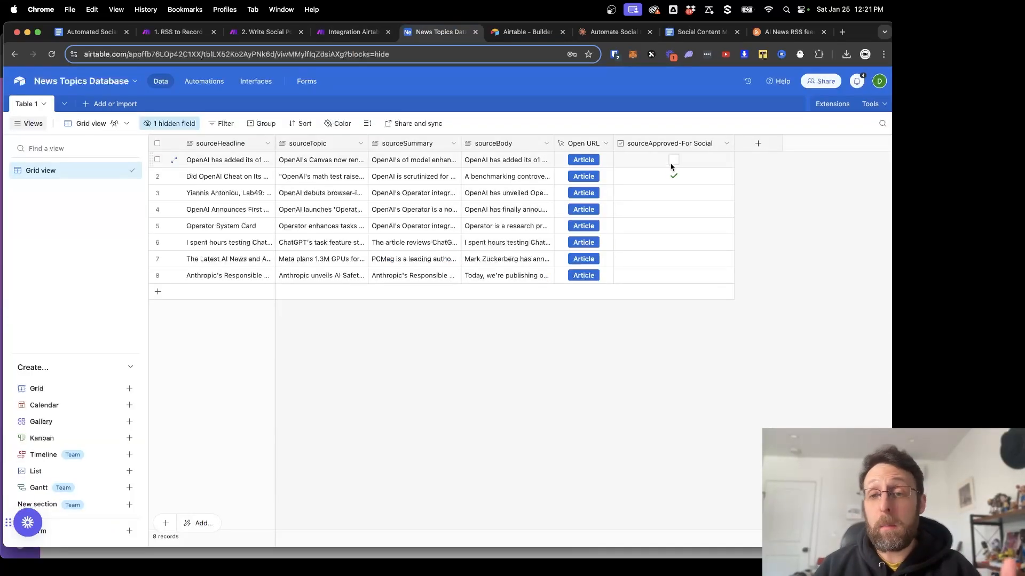
click(755, 146)
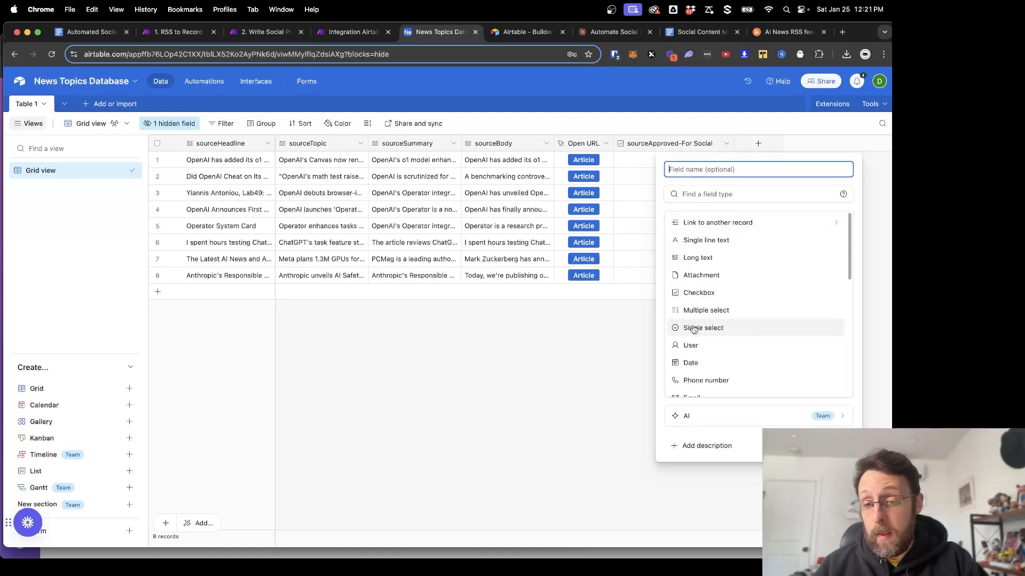
click(722, 258)
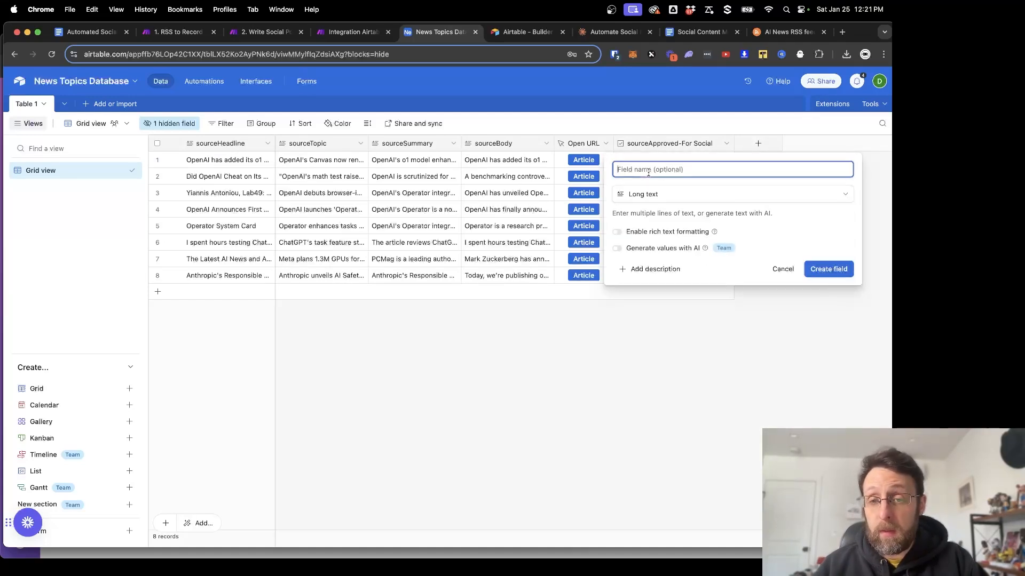
text(twitterCopy)
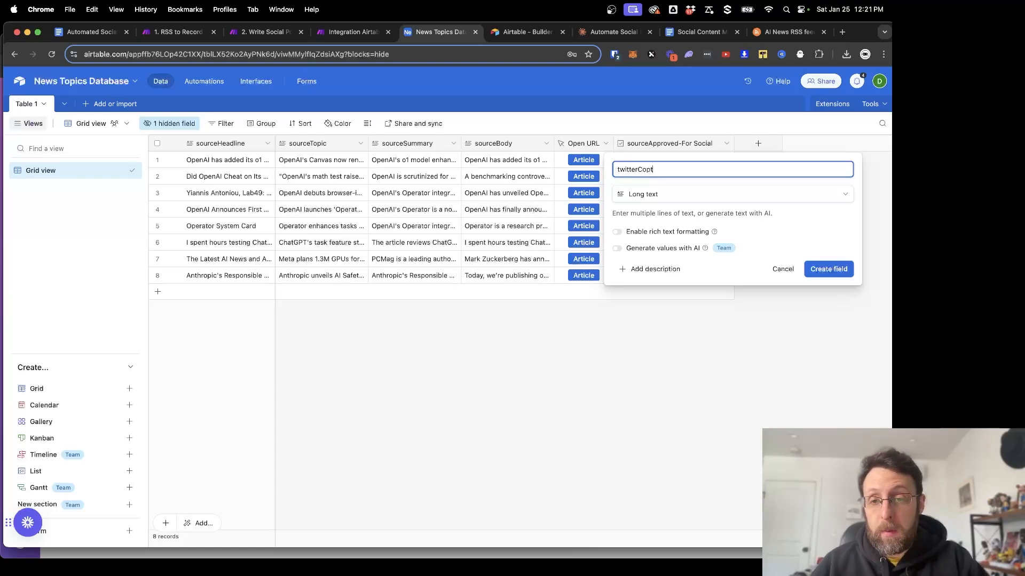
click(827, 268)
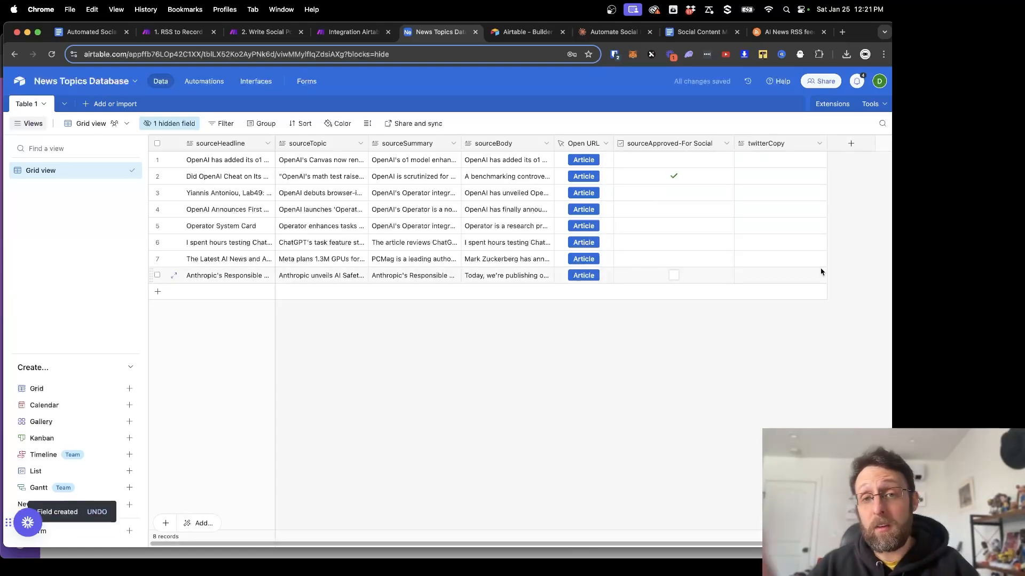
Save the Search Records settings in the Make scenario, run it once and inspect the module's output bundle.
key(ctrl+shift+Tab)
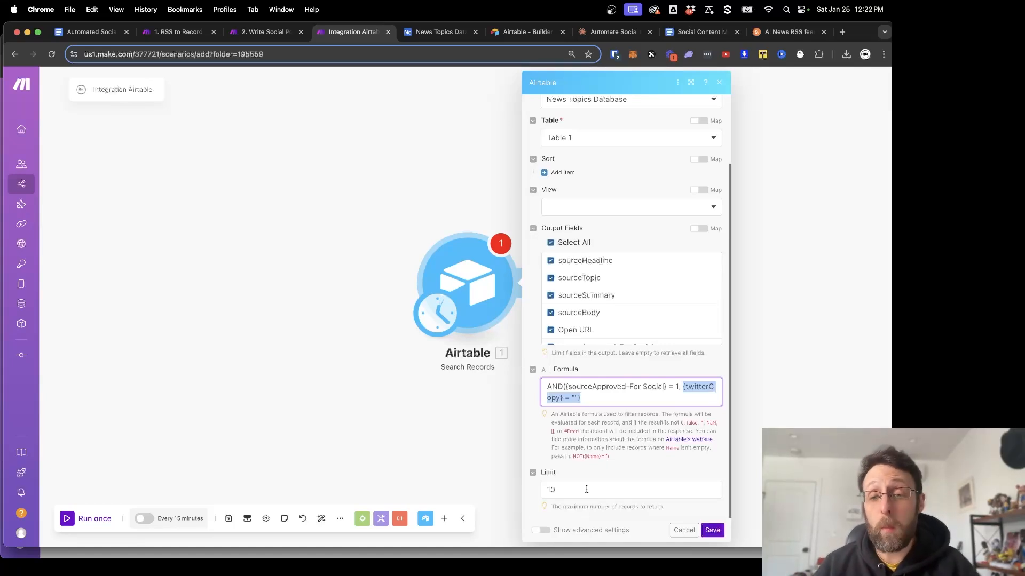
click(713, 530)
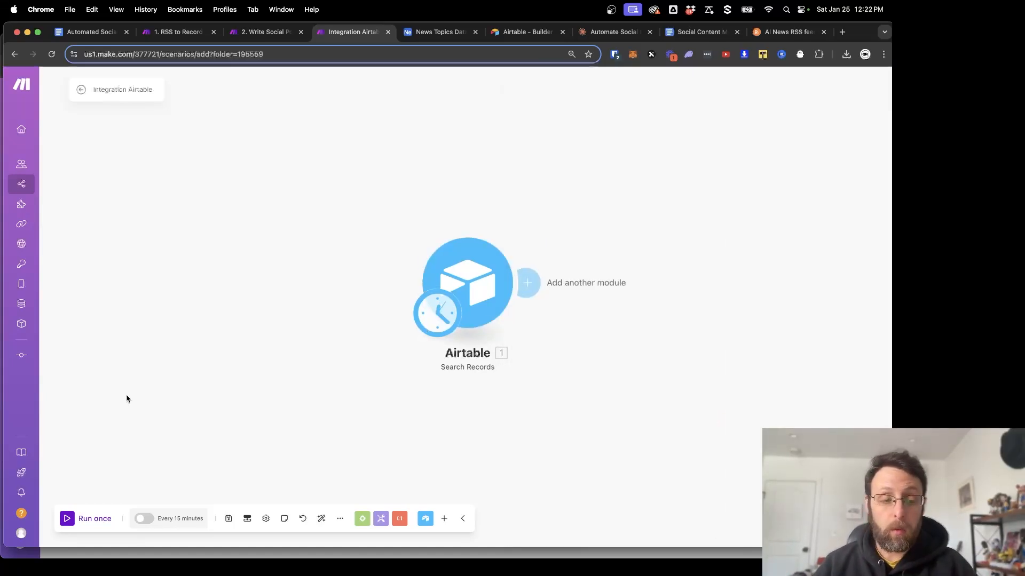
click(68, 522)
click(526, 225)
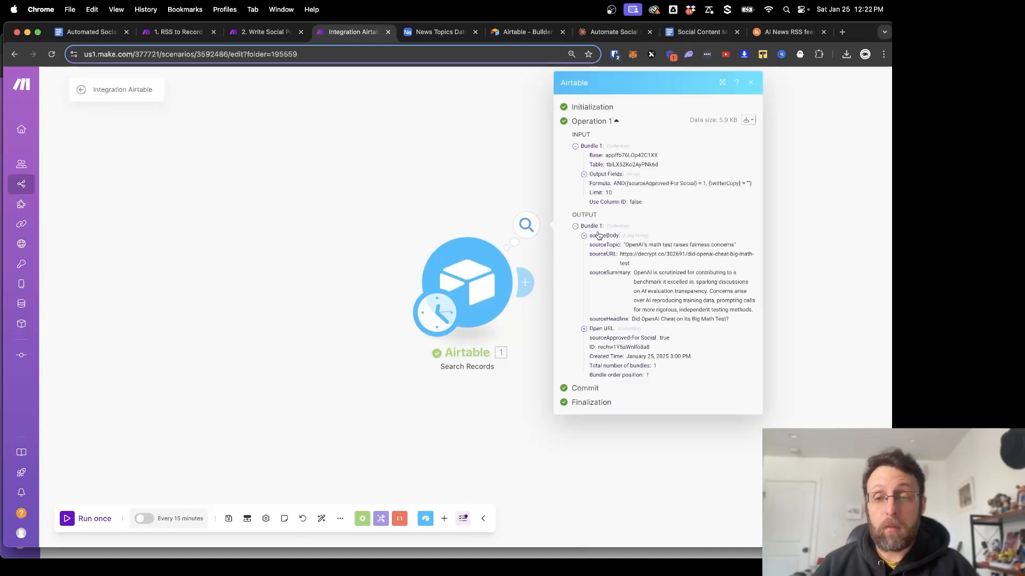
Mark records 1 and 3 as sourceApproved-For Social in the Airtable table and return to the Make scenario.
click(435, 32)
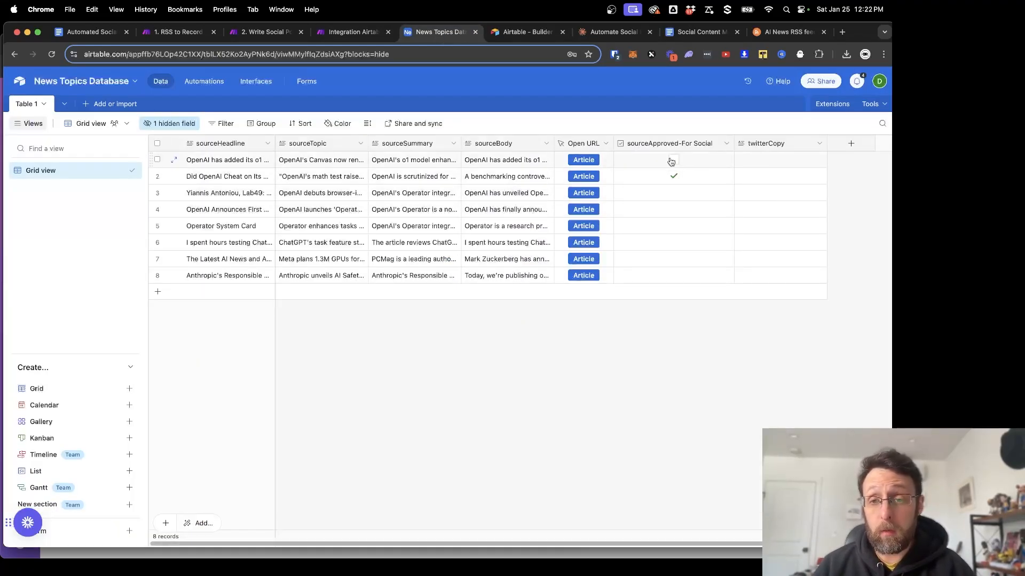
click(674, 160)
click(673, 190)
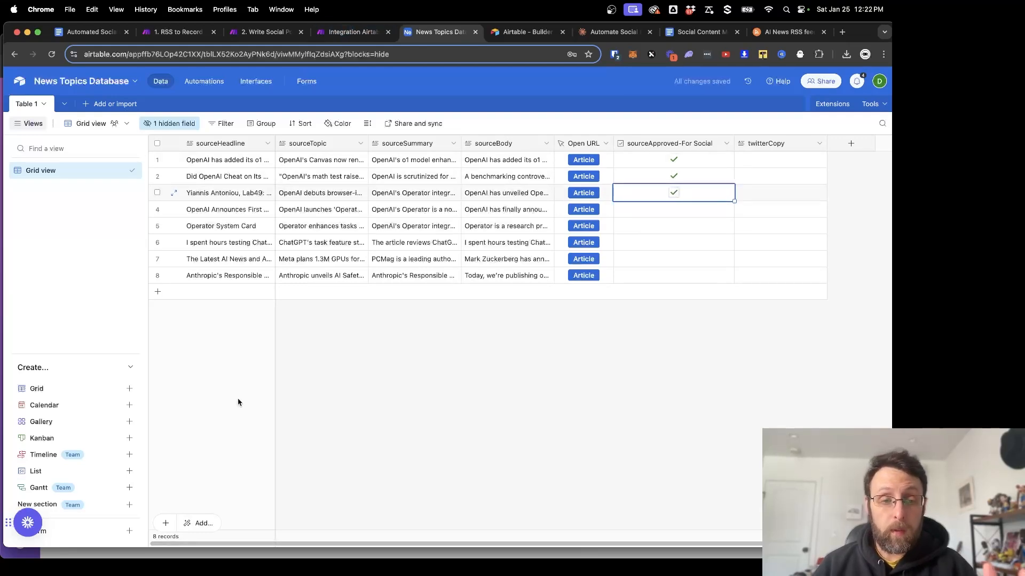
click(353, 33)
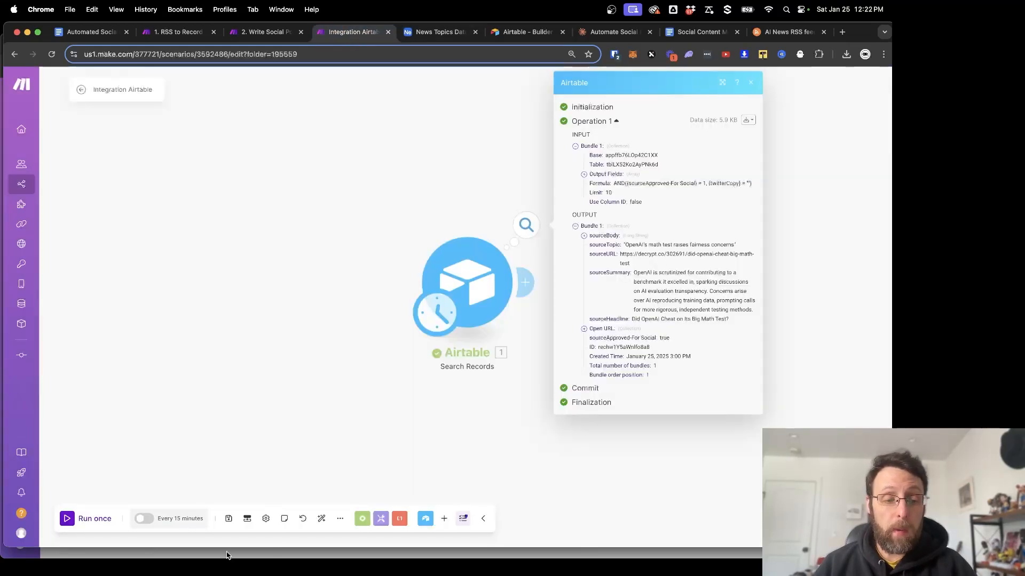
Run the scenario once again and inspect the Search Records module's output bundles.
click(66, 518)
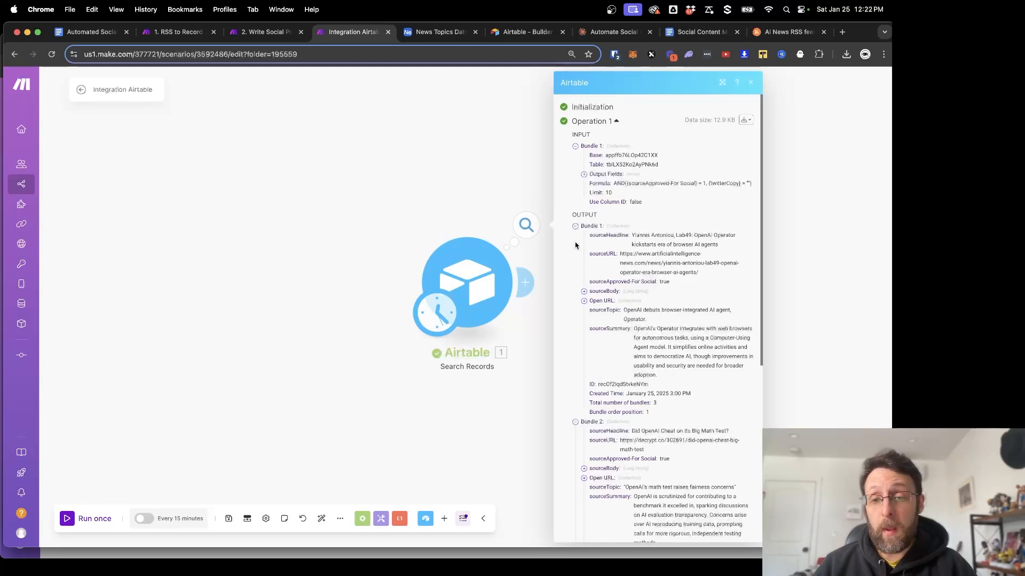
click(576, 227)
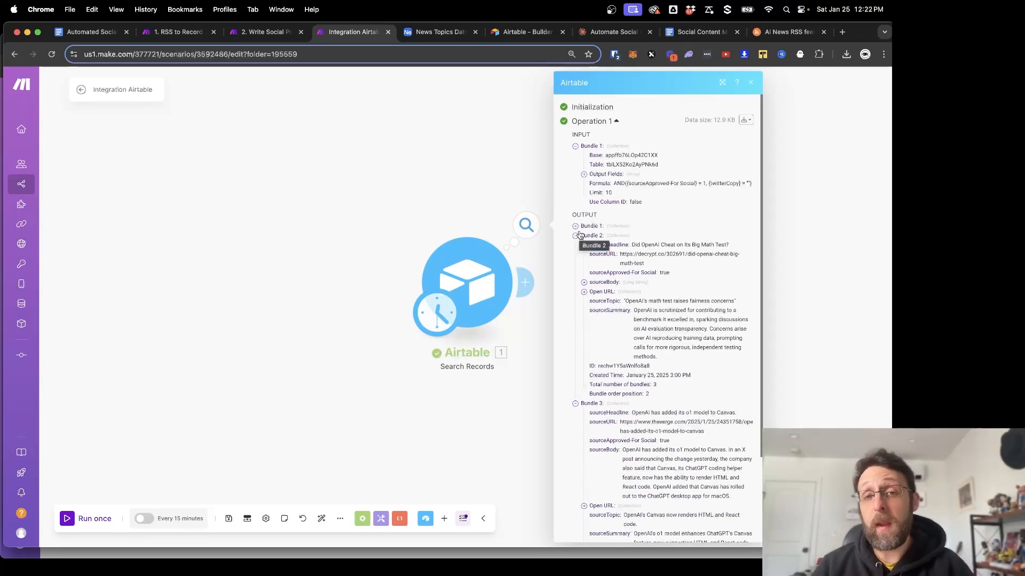
click(457, 190)
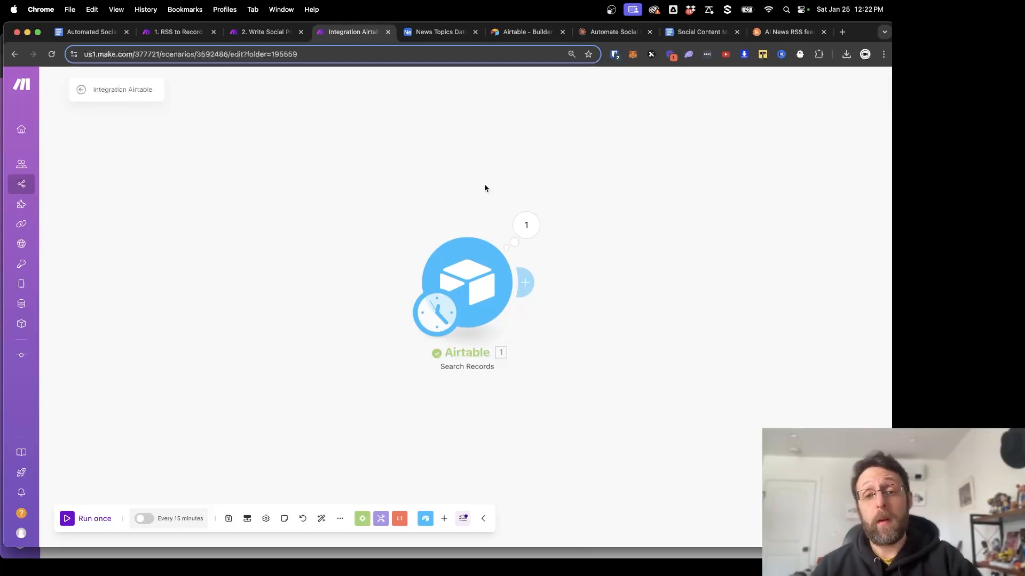
click(527, 283)
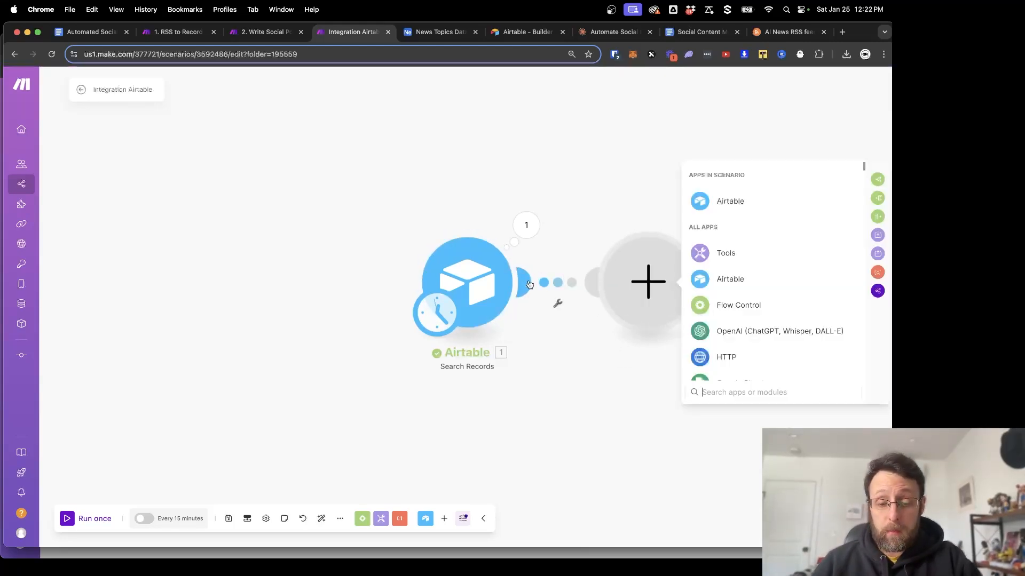
text(chat)
click(709, 306)
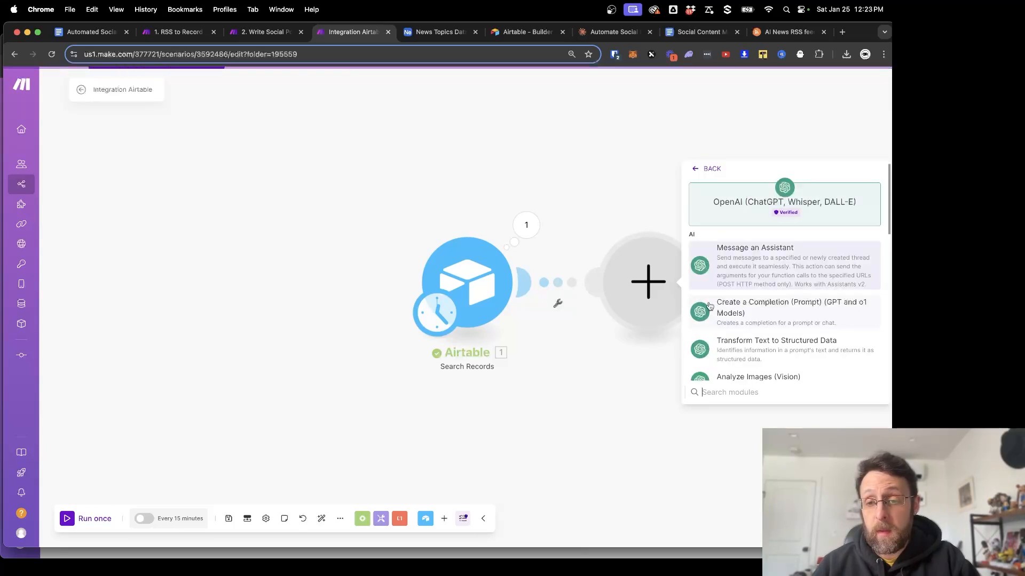
click(766, 307)
right_click(652, 293)
click(685, 402)
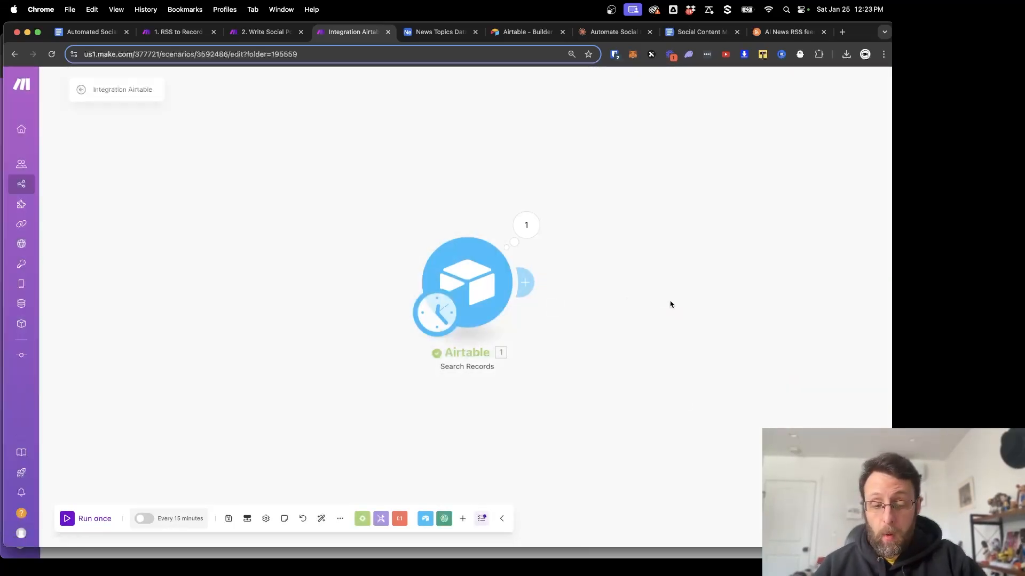
Paste the copied Twitter Writer OpenAI module linked after Airtable Search Records and select its Create a Chat Completion (GPT and o1 models) method.
key(super+v)
drag(562, 300, 527, 286)
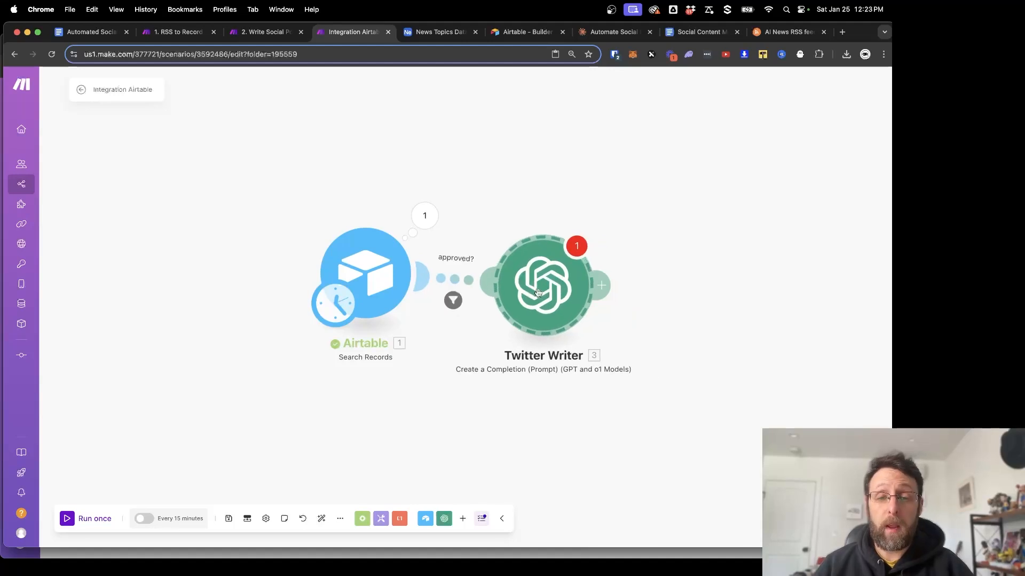
click(527, 286)
click(675, 182)
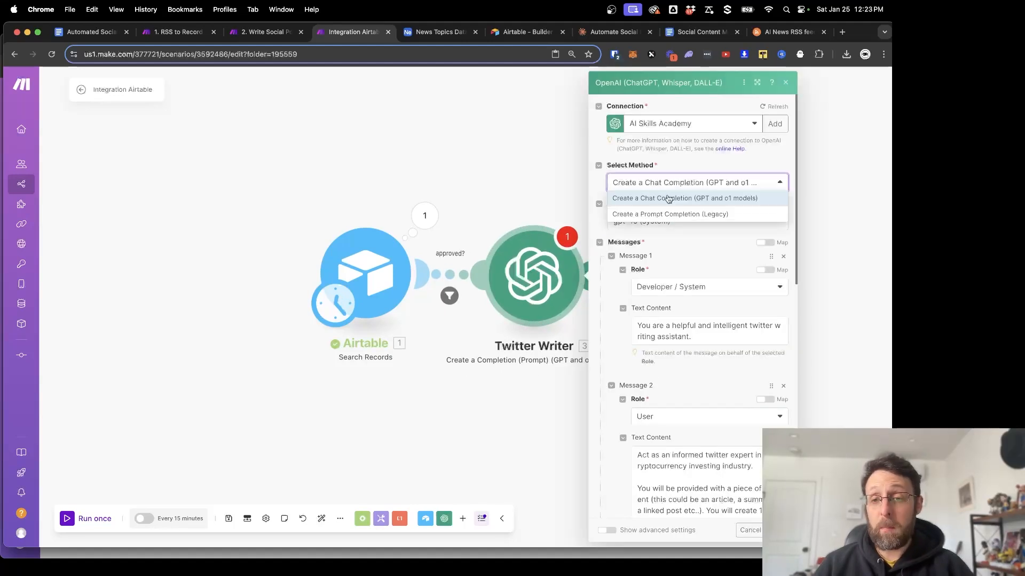
click(667, 198)
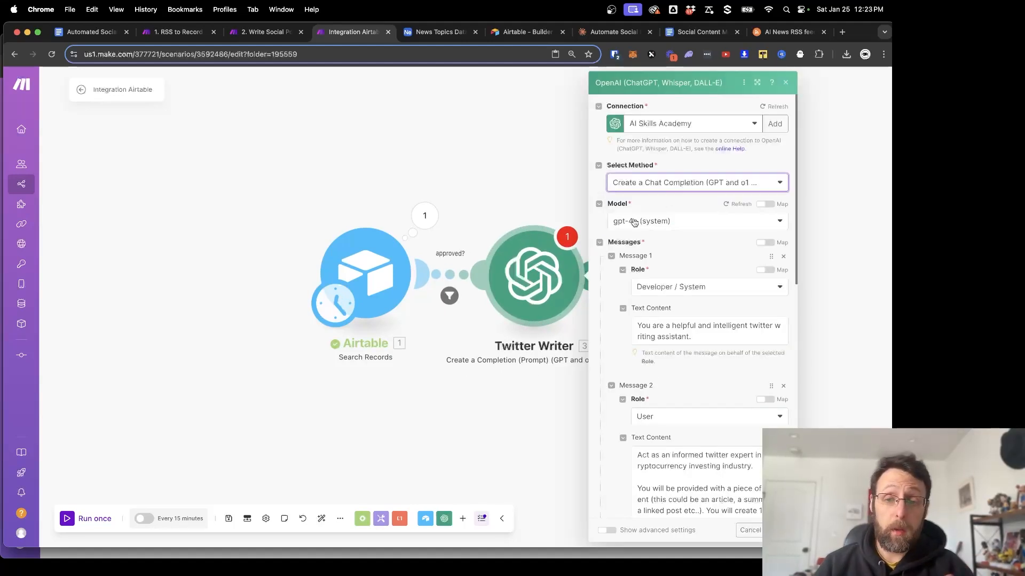
Remove Message 2 and Message 1 from the Twitter Writer module's messages.
scroll(699, 240, down, 2)
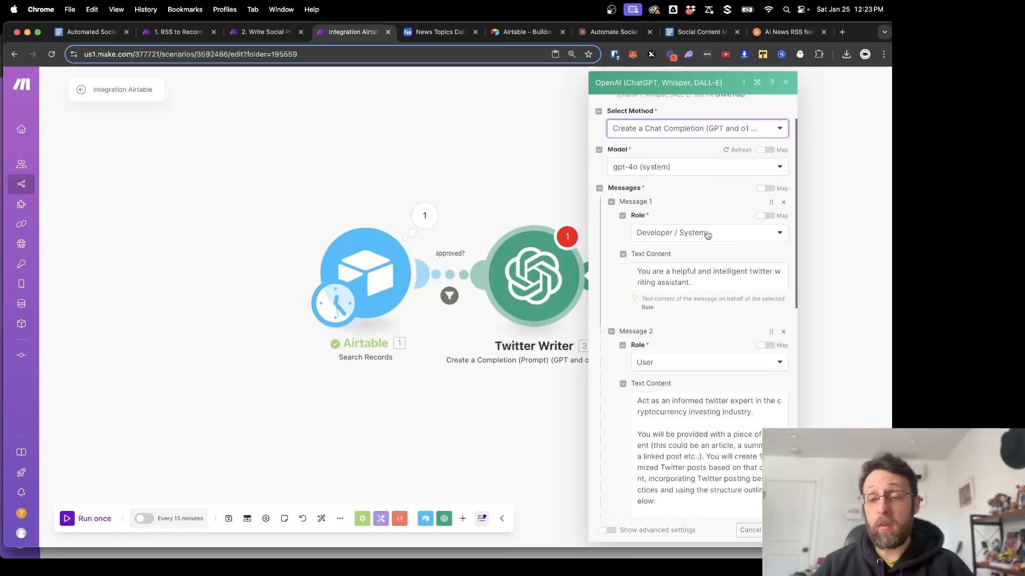
scroll(694, 294, down, 2)
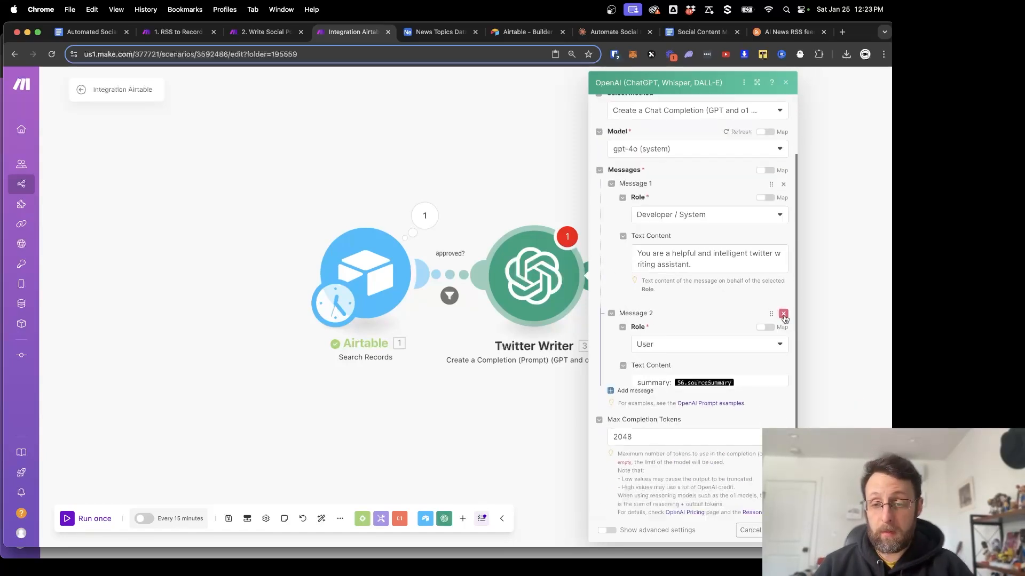
click(783, 313)
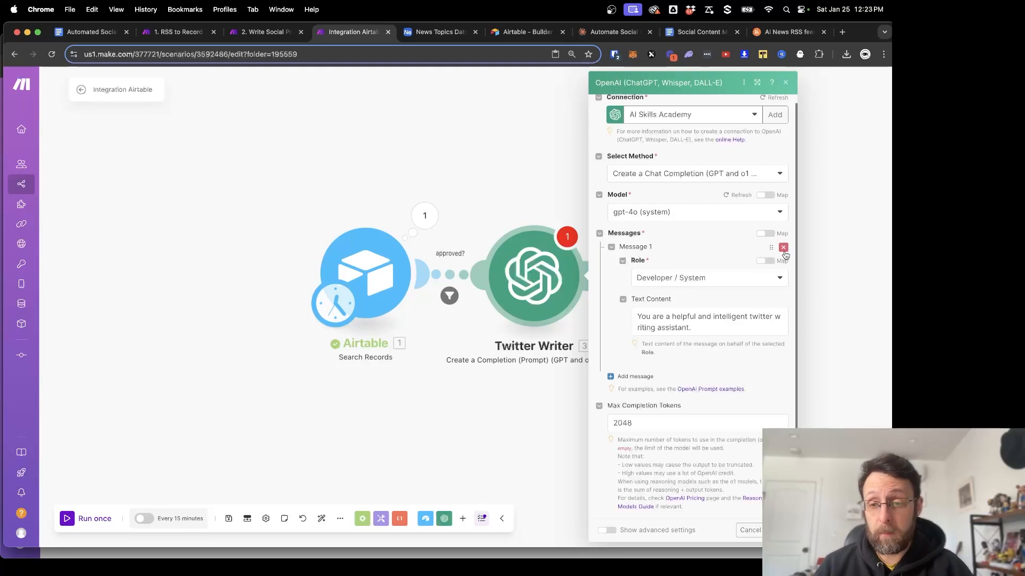
click(698, 329)
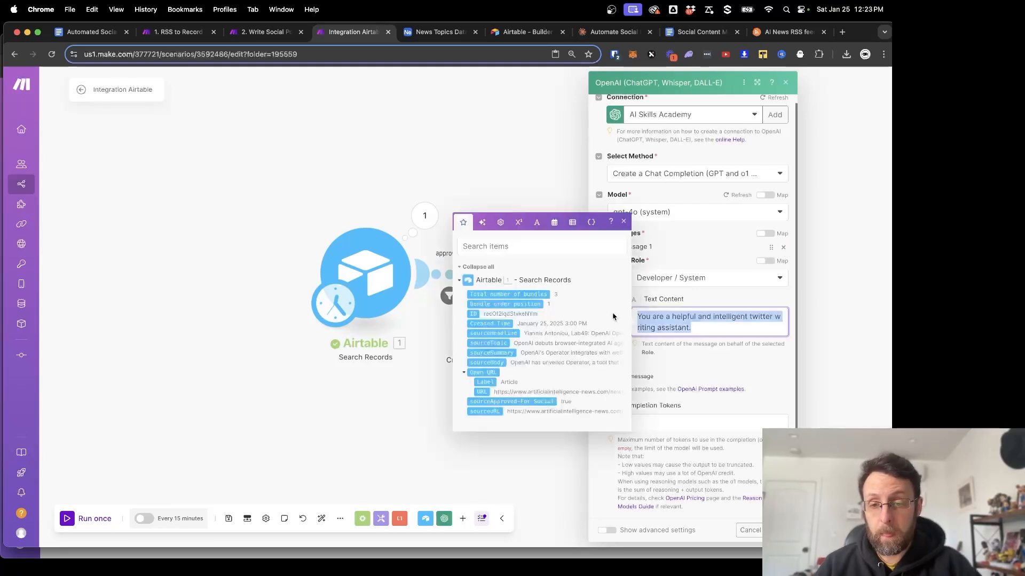
click(789, 251)
click(783, 247)
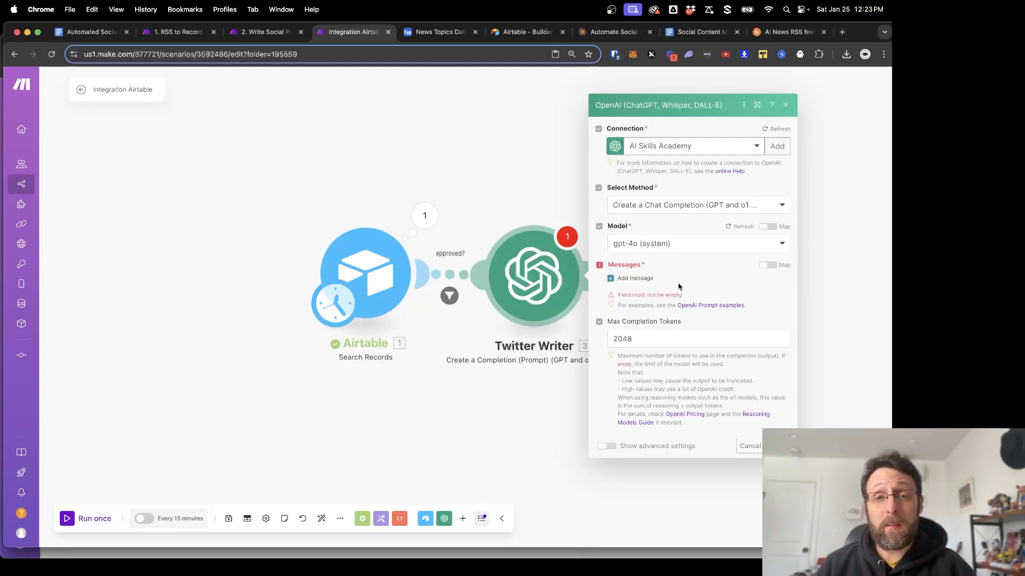
Add a first message with the Developer / System role and the text "You are a helpful and intelligent twitter writing assistant.".
click(635, 278)
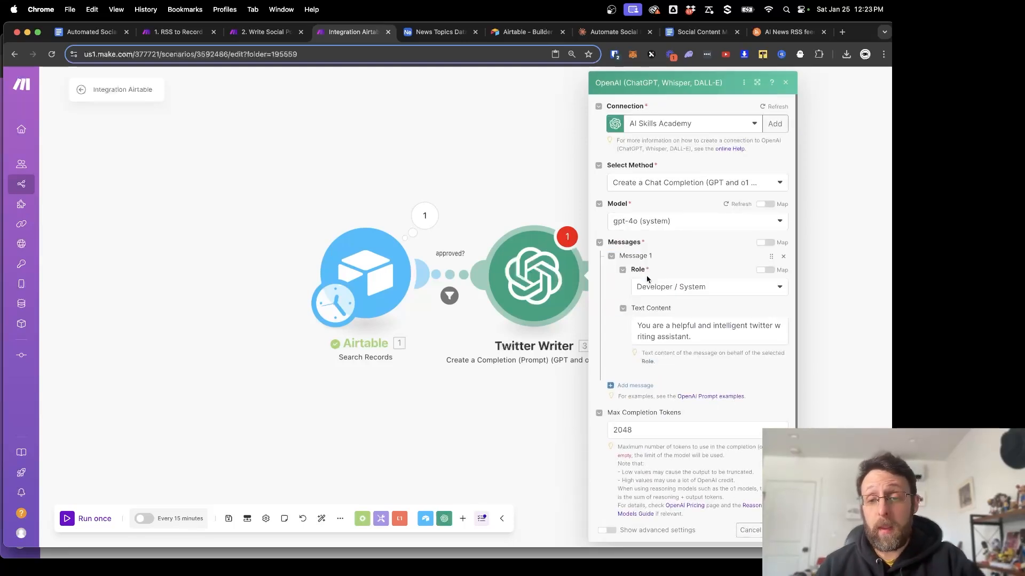
click(702, 289)
click(693, 300)
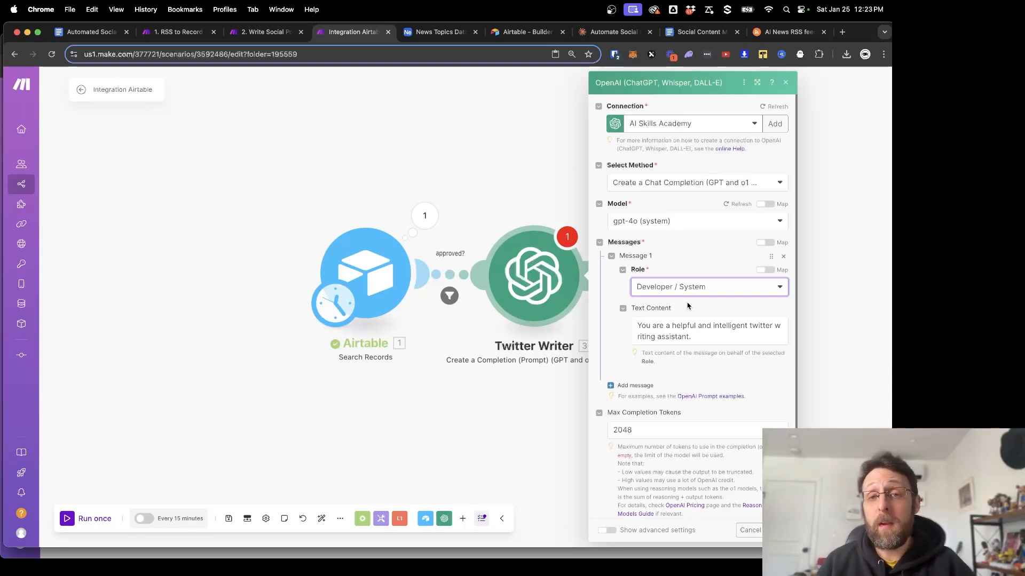
triple_click(704, 336)
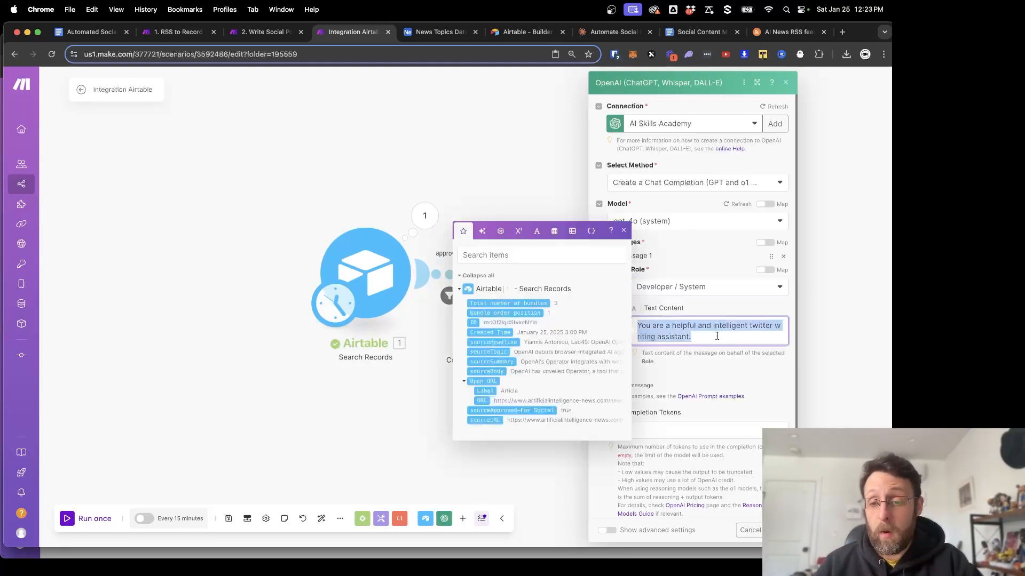
click(748, 343)
click(742, 374)
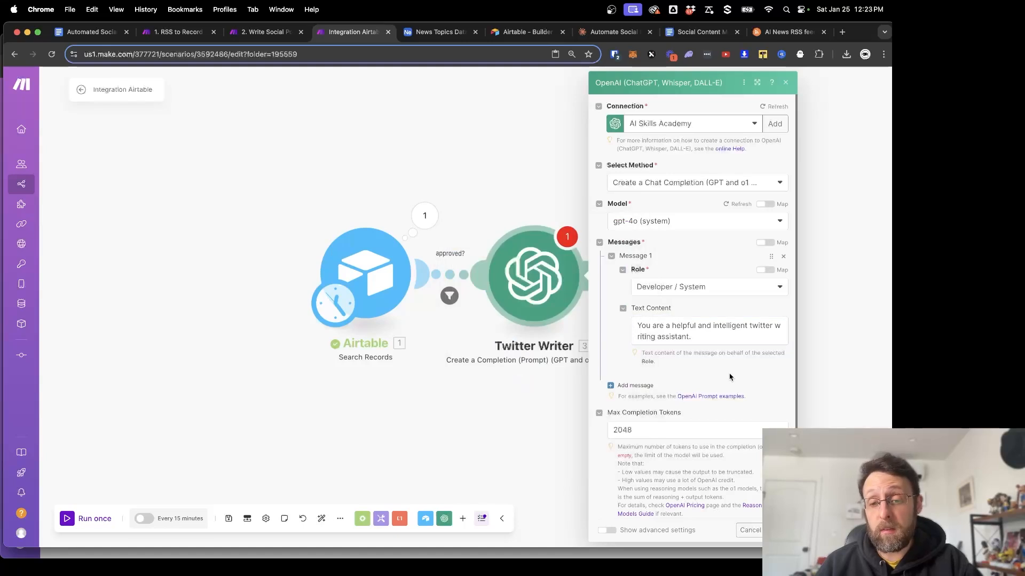
Add a second message containing the Twitter expert prompt and give it the User role.
click(638, 378)
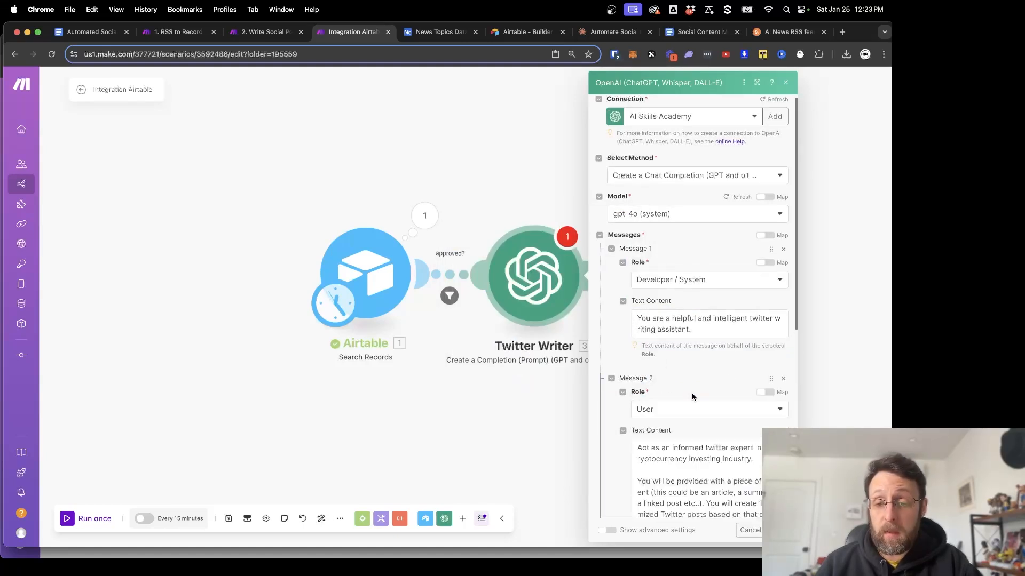
click(689, 414)
click(671, 433)
Edit the User message's opening sentence to read "Act as an informed twitter expert in the artificial intelligence industry.".
scroll(673, 435, down, 5)
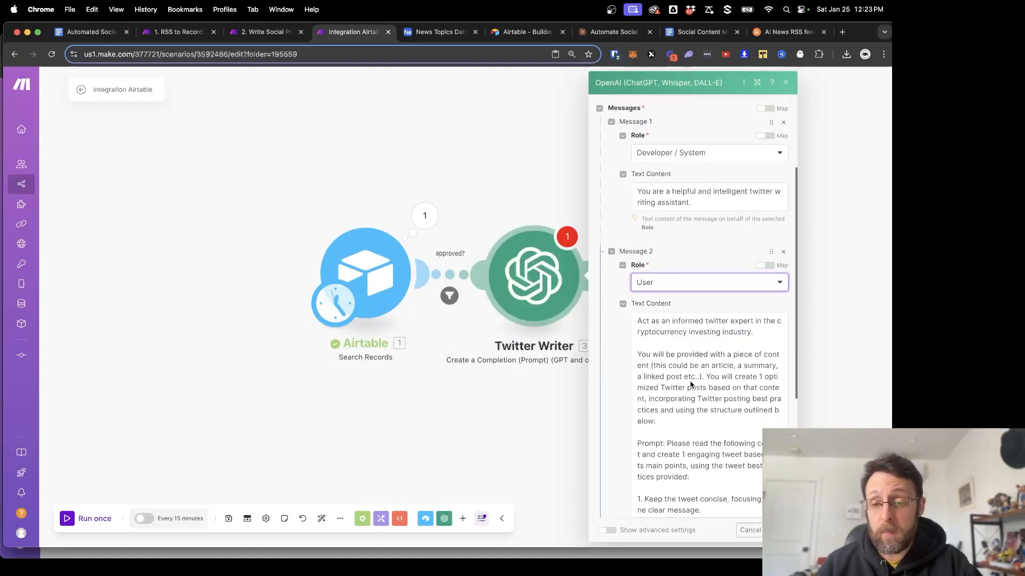
scroll(690, 381, up, 3)
scroll(613, 377, down, 2)
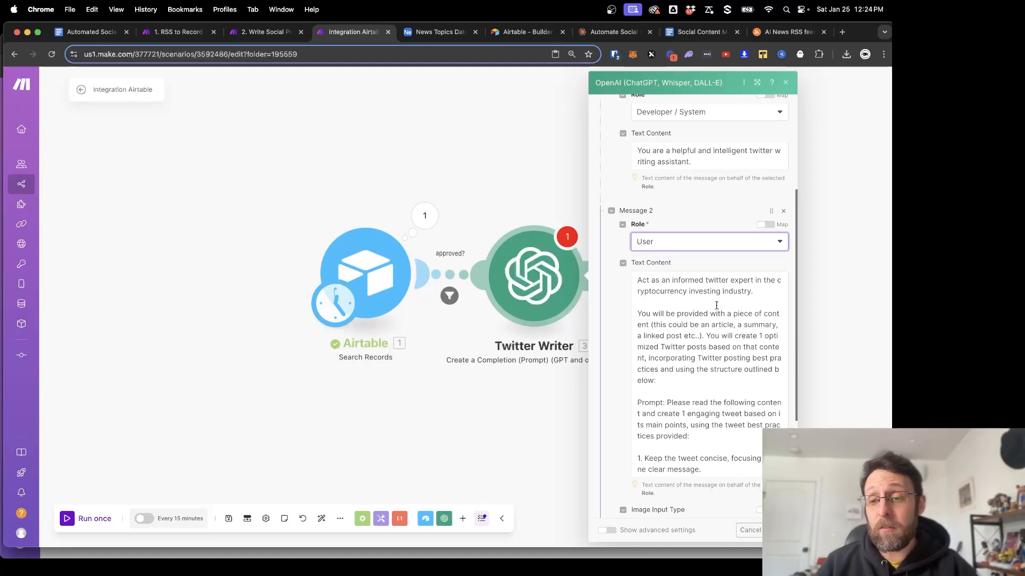
double_click(686, 292)
key(BackSpace)
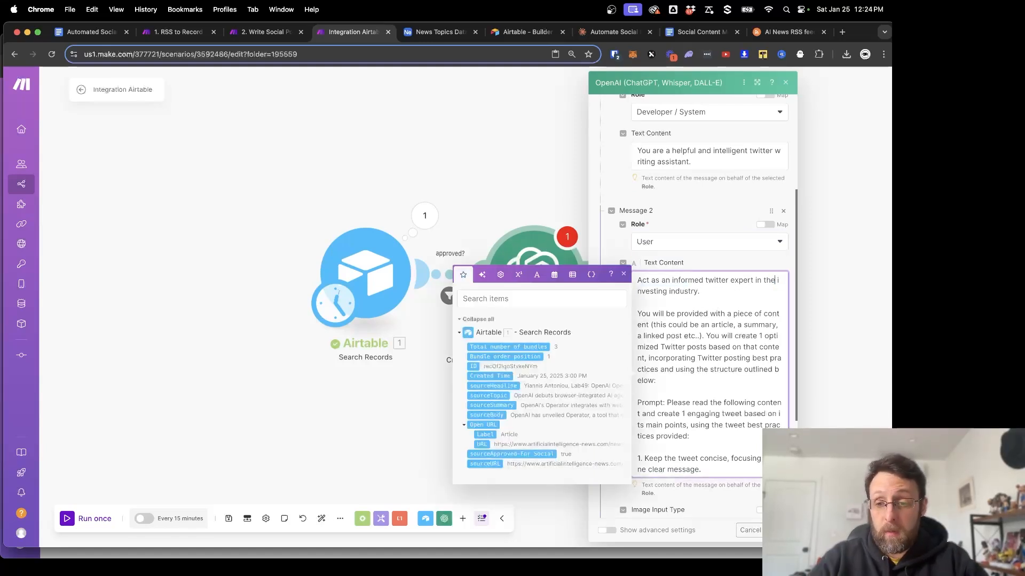
text(artifical)
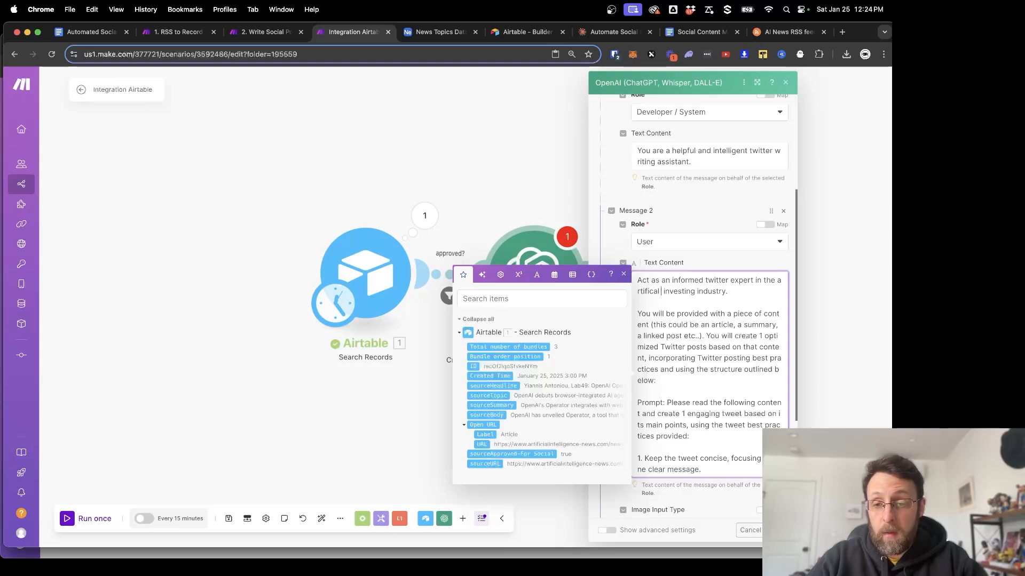
key(BackSpace)
text(i)
key(BackSpace)
key(BackSpace)
text(cia)
key(BackSpace)
key(BackSpace)
key(BackSpace)
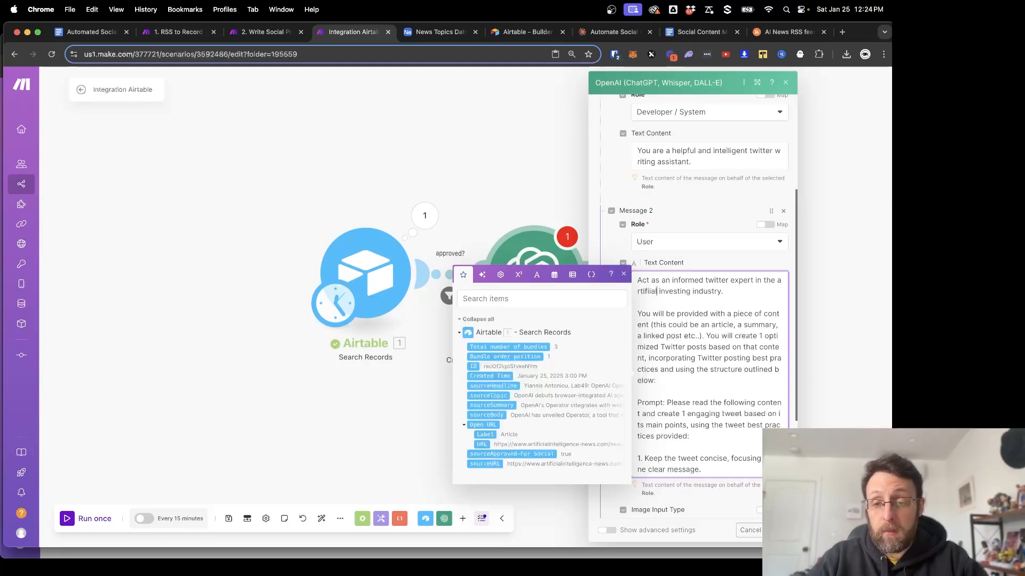
text(cial intell)
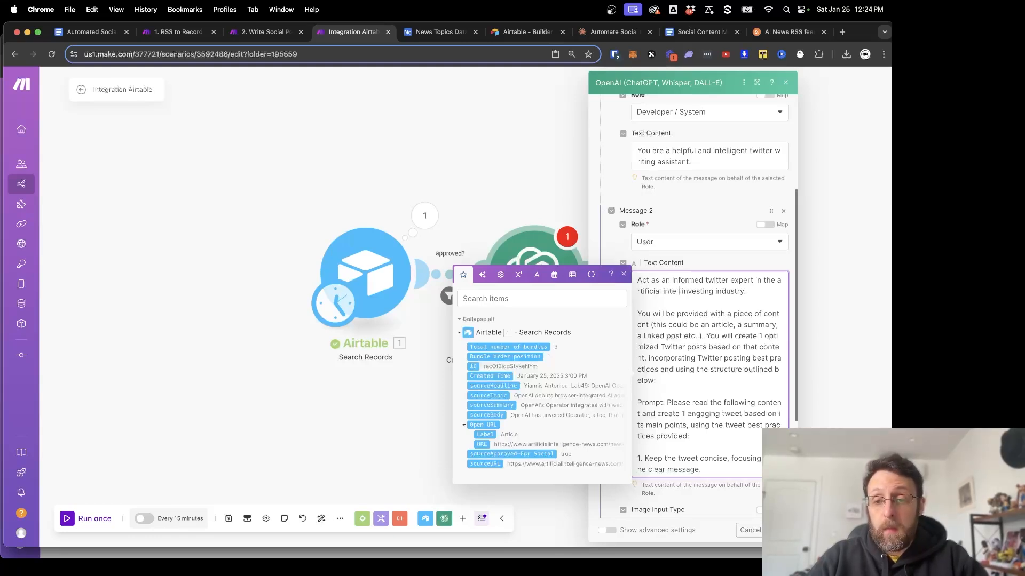
text(igence)
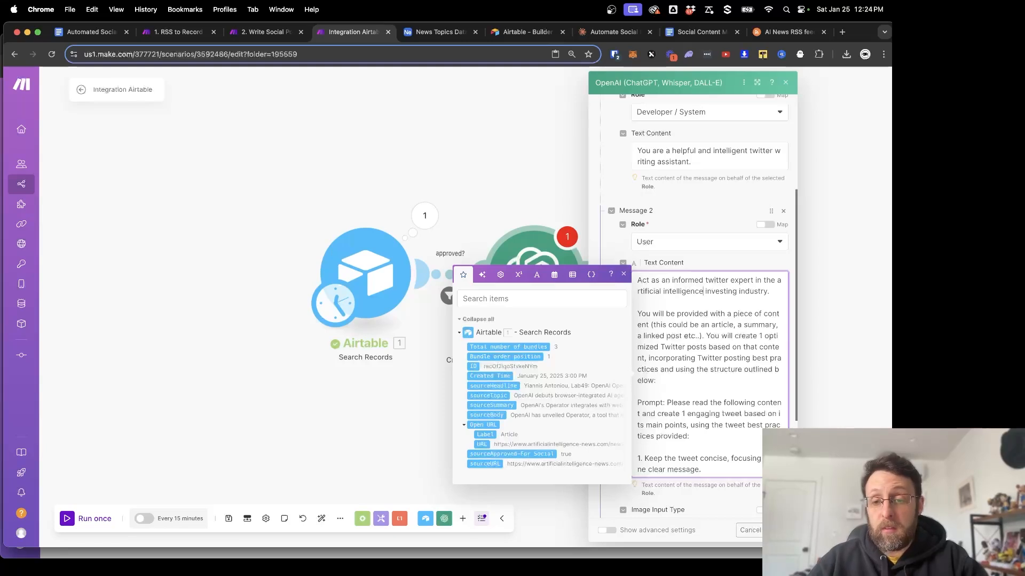
drag(739, 293, 714, 294)
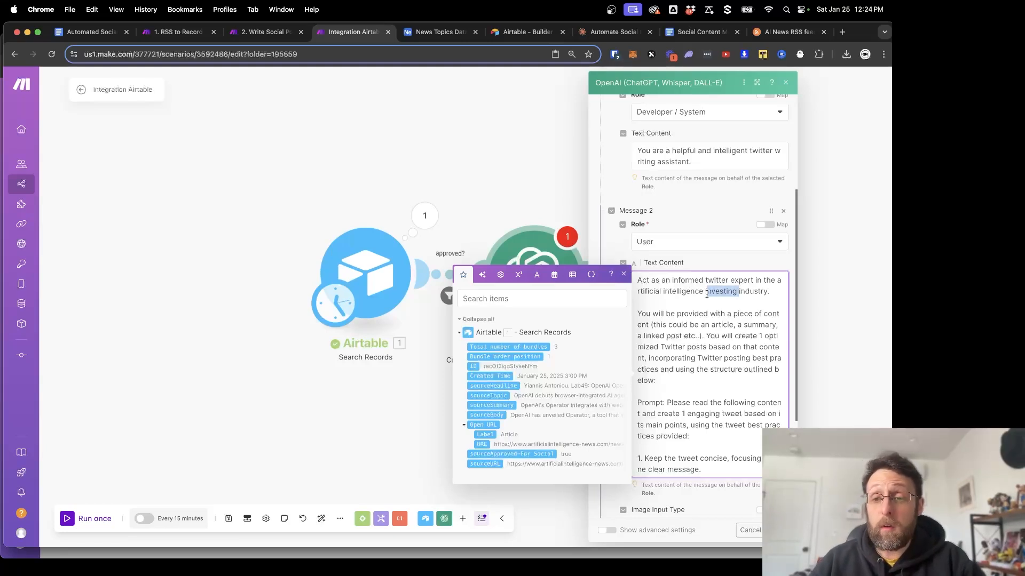
key(BackSpace)
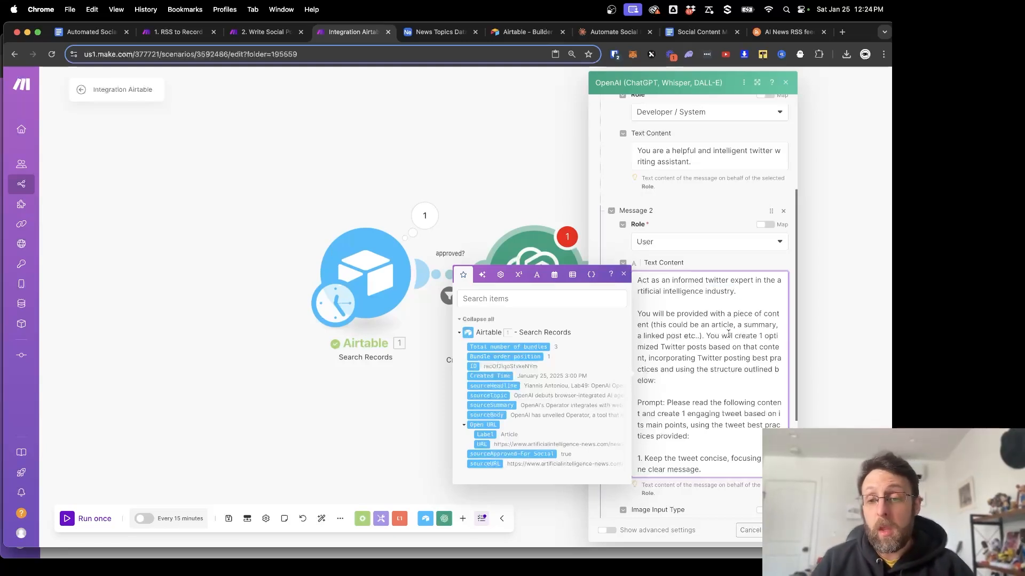
Read through the User message's Twitter prompt, examining its content instructions, numbered tweet rules and example material.
scroll(726, 332, down, 1)
scroll(691, 320, down, 1)
drag(690, 309, 724, 309)
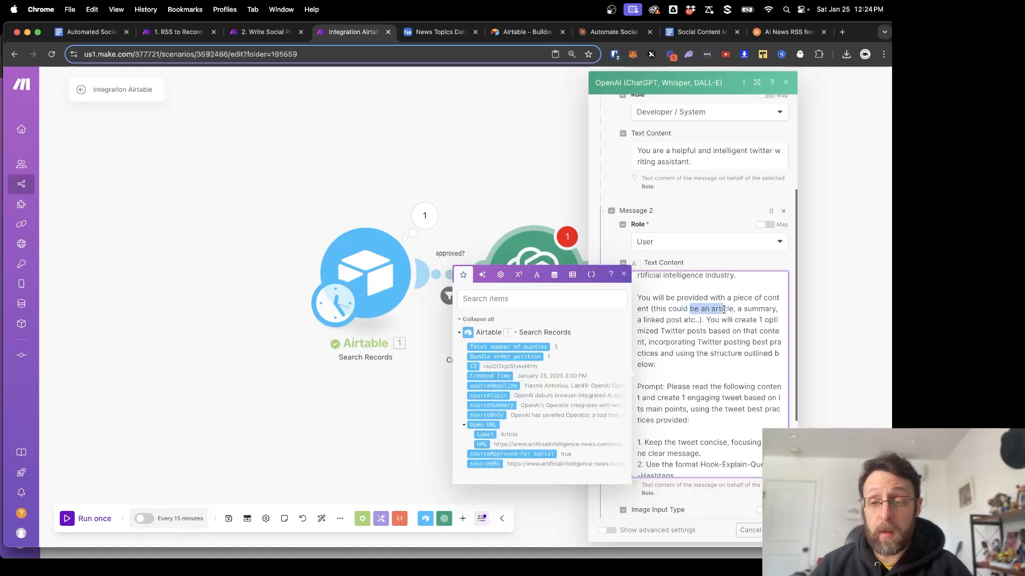
click(664, 320)
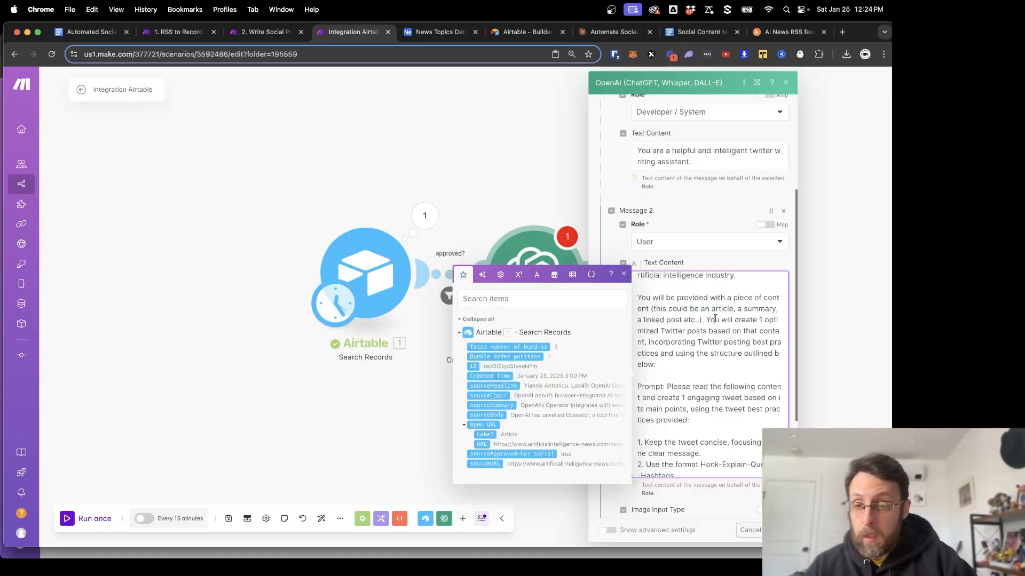
drag(714, 320, 750, 320)
drag(689, 331, 750, 331)
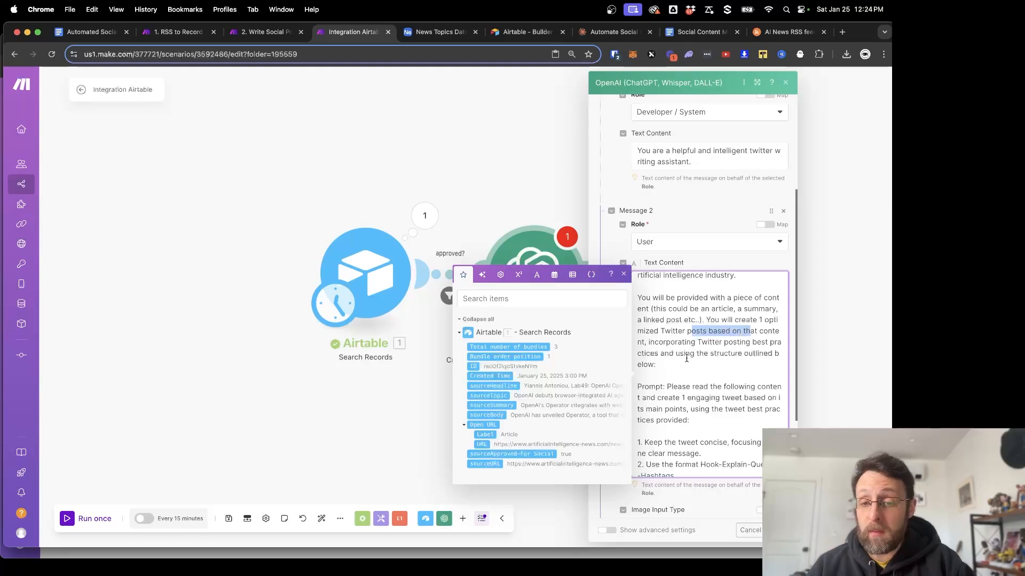
click(687, 359)
scroll(683, 349, down, 2)
drag(691, 308, 728, 313)
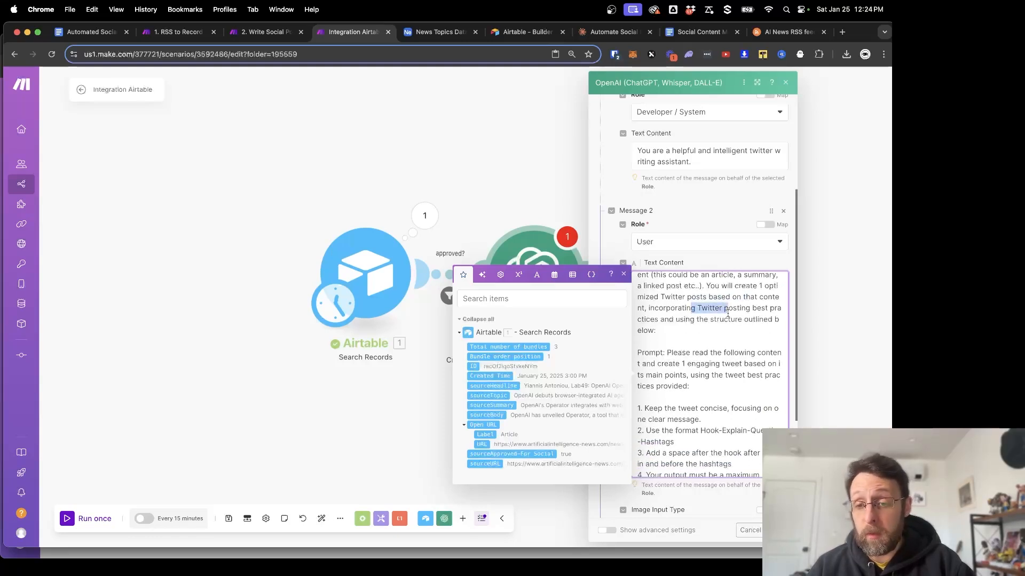
scroll(680, 337, down, 2)
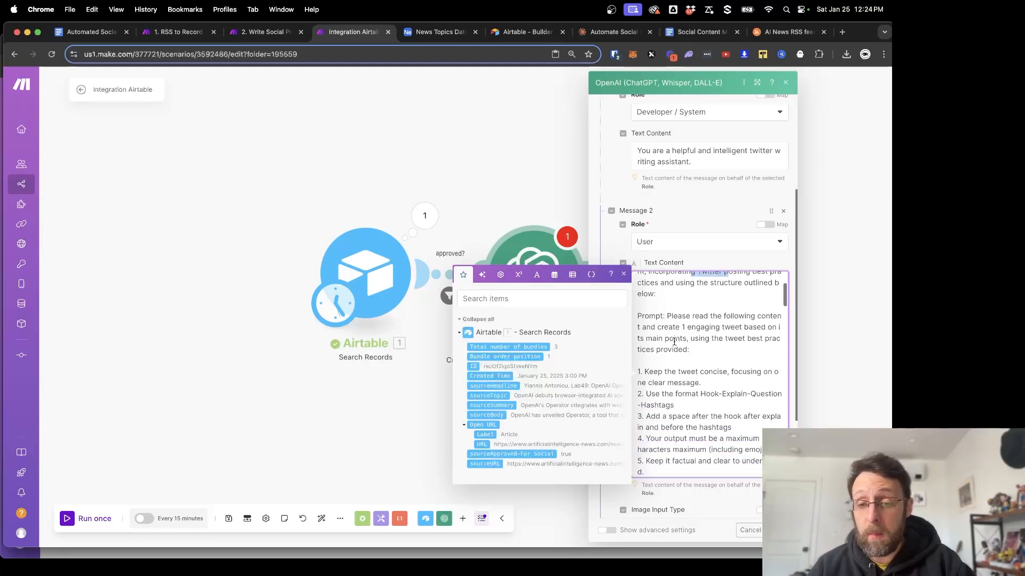
drag(661, 316, 711, 344)
scroll(712, 344, down, 1)
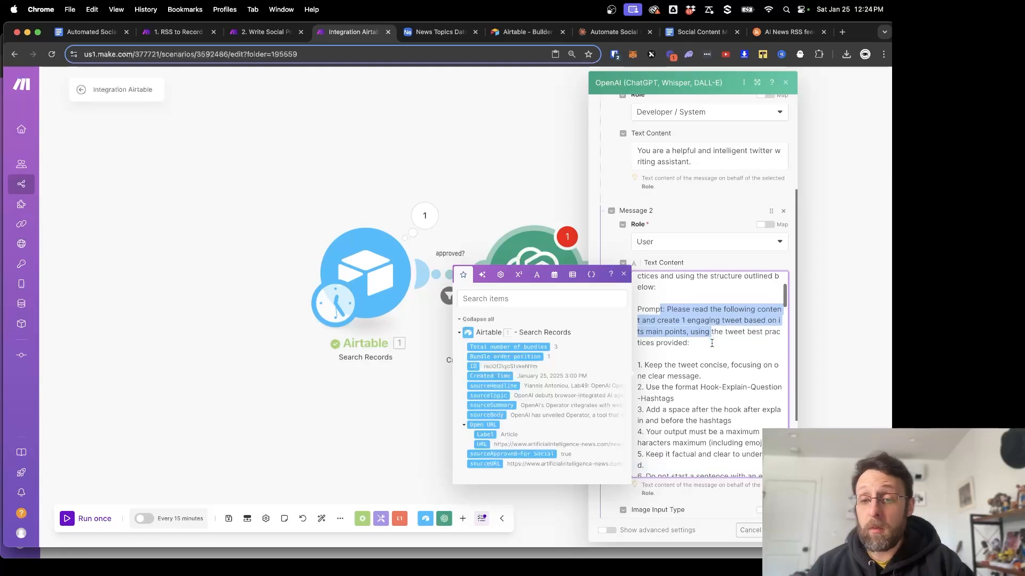
scroll(710, 343, down, 2)
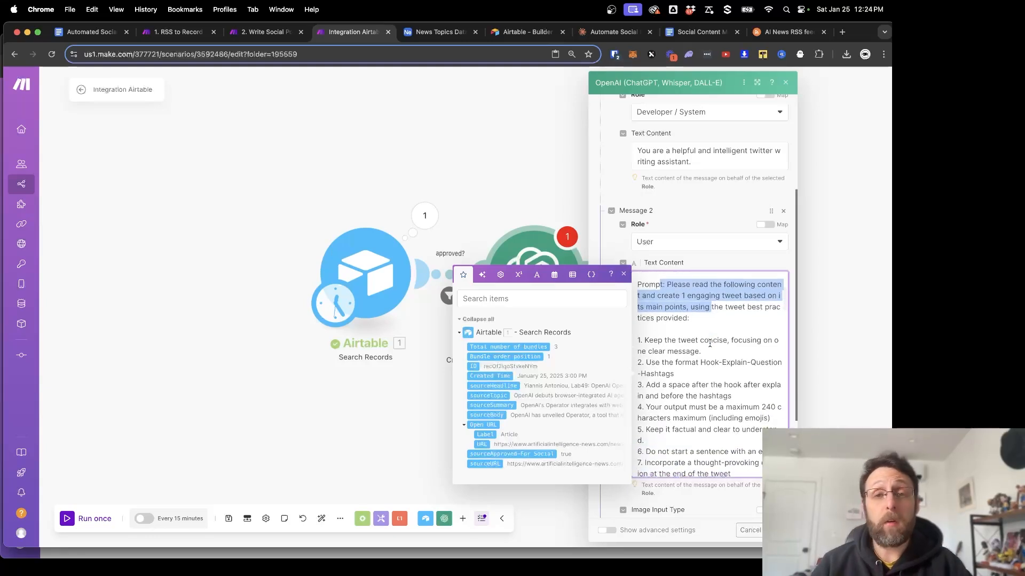
click(713, 330)
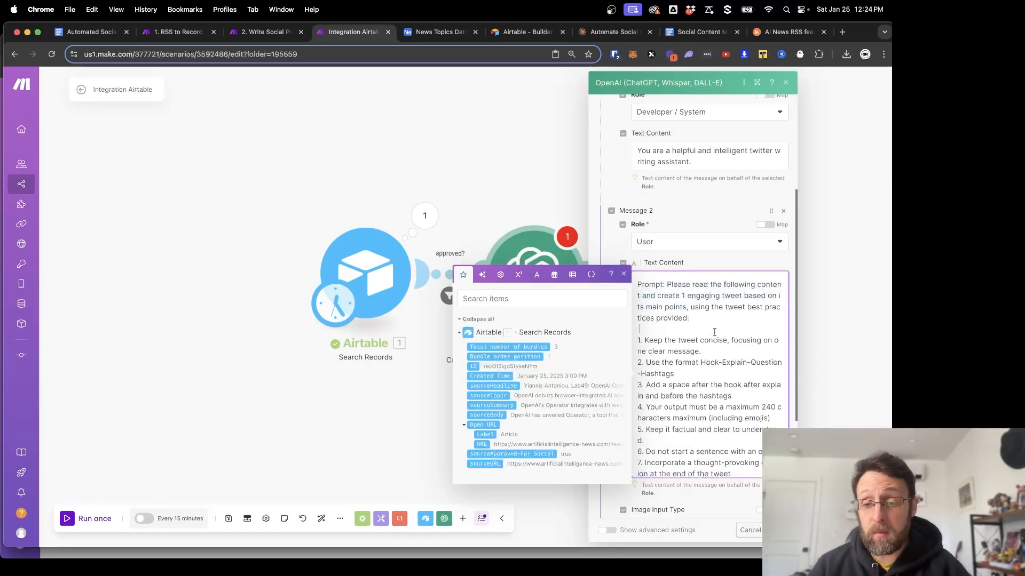
drag(673, 363, 765, 362)
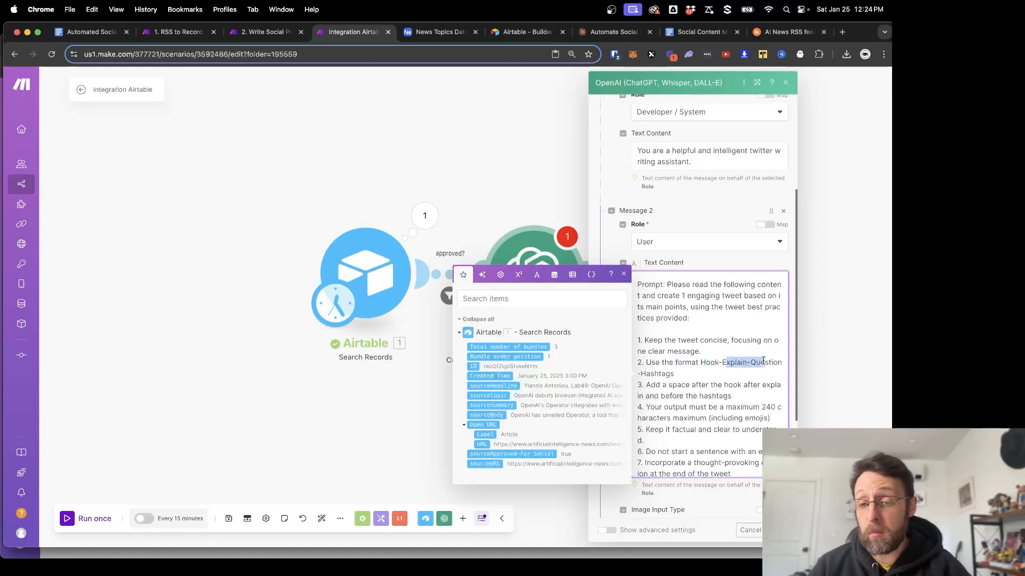
scroll(699, 377, down, 2)
drag(655, 345, 766, 366)
scroll(693, 348, down, 3)
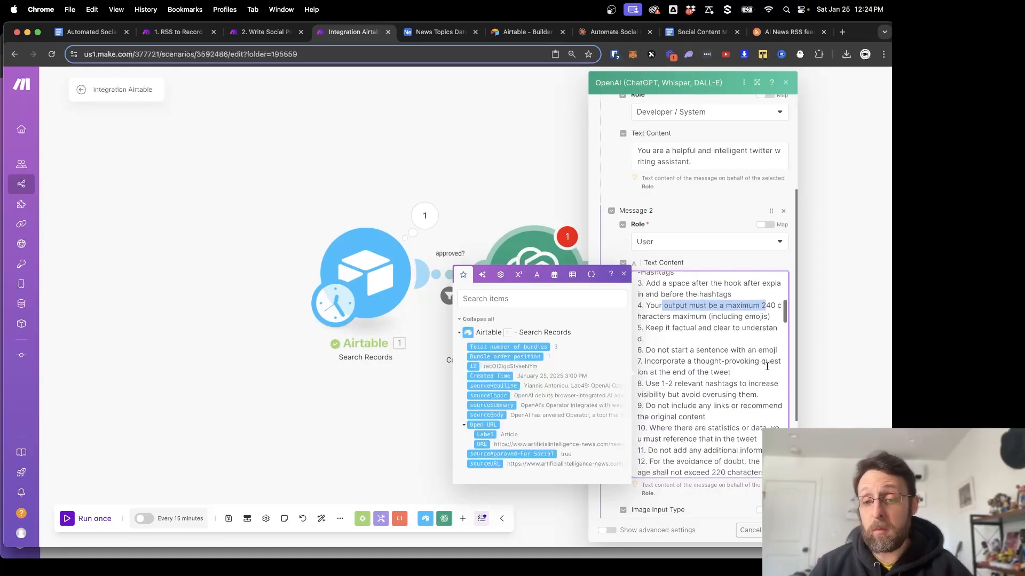
scroll(693, 349, down, 20)
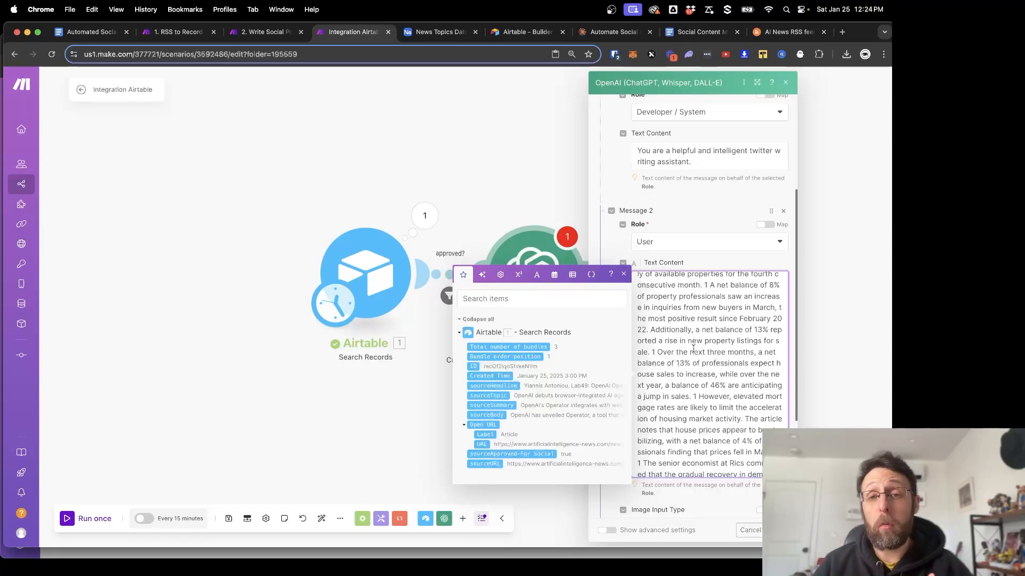
Add a third message with the User role, mapping Airtable's sourceSummary after "summary:" and sourceBody after "article:", and save the Twitter Writer module.
scroll(667, 384, down, 10)
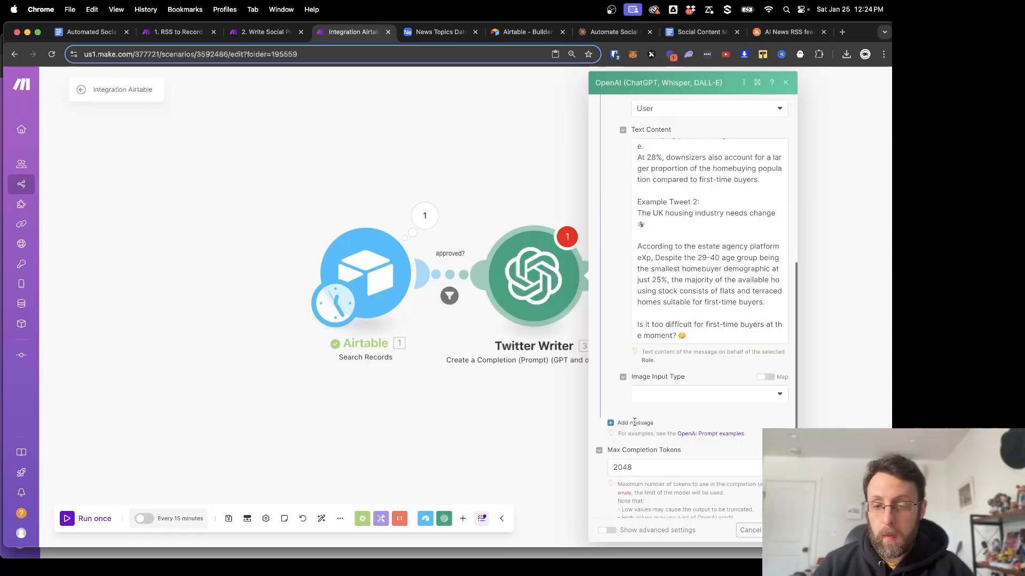
click(634, 423)
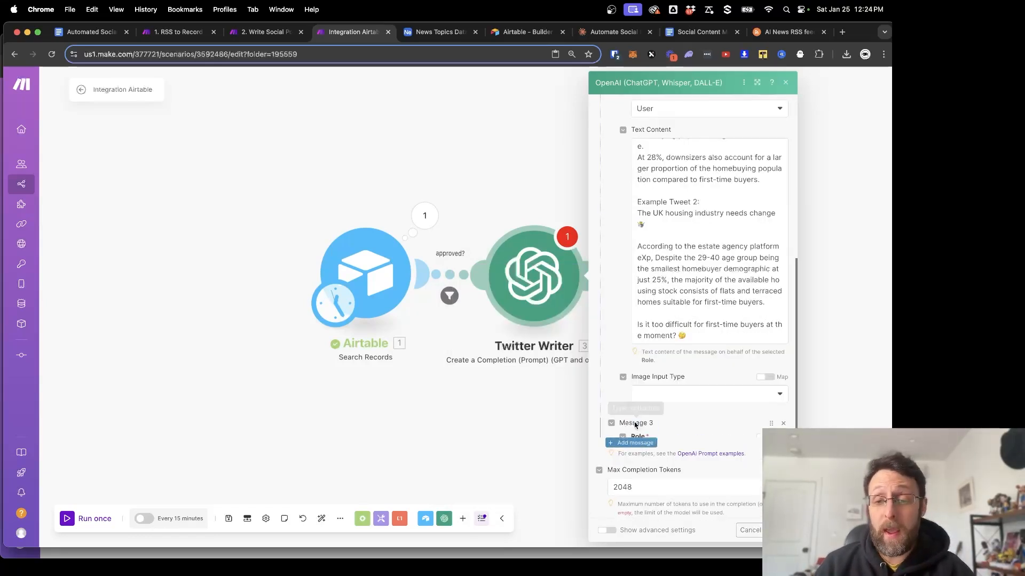
scroll(628, 427, down, 3)
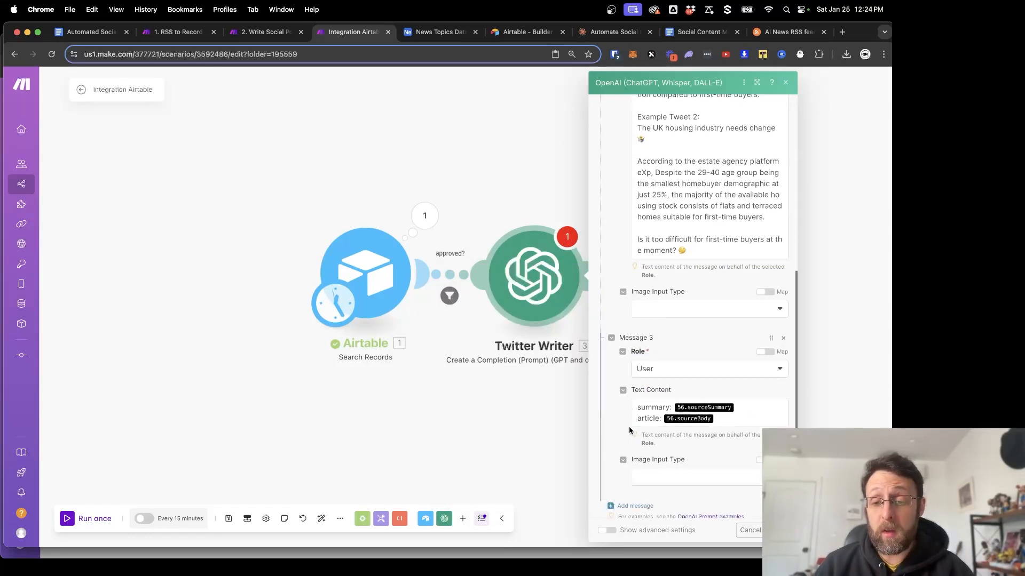
click(746, 405)
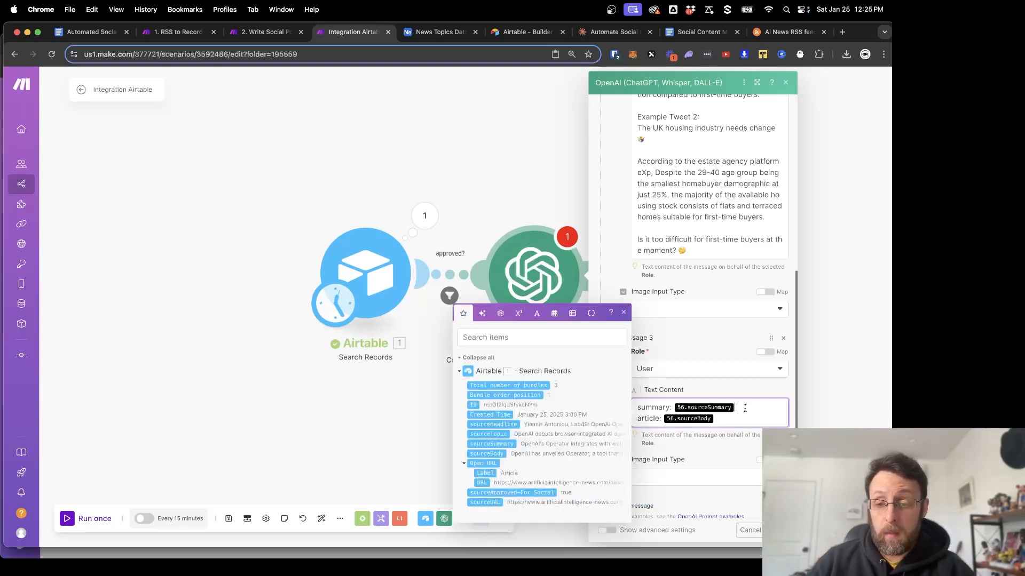
key(BackSpace)
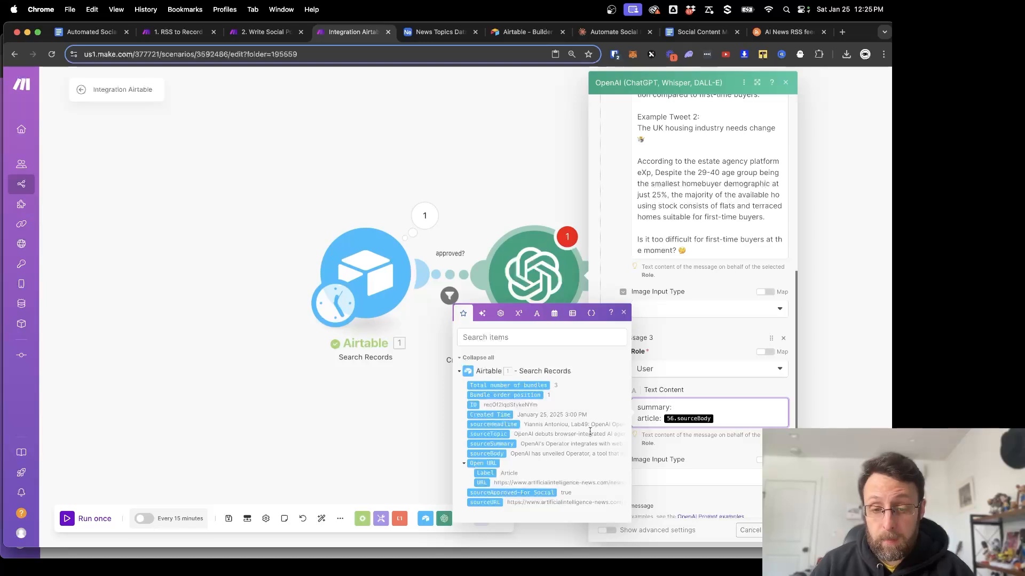
click(508, 443)
key(BackSpace)
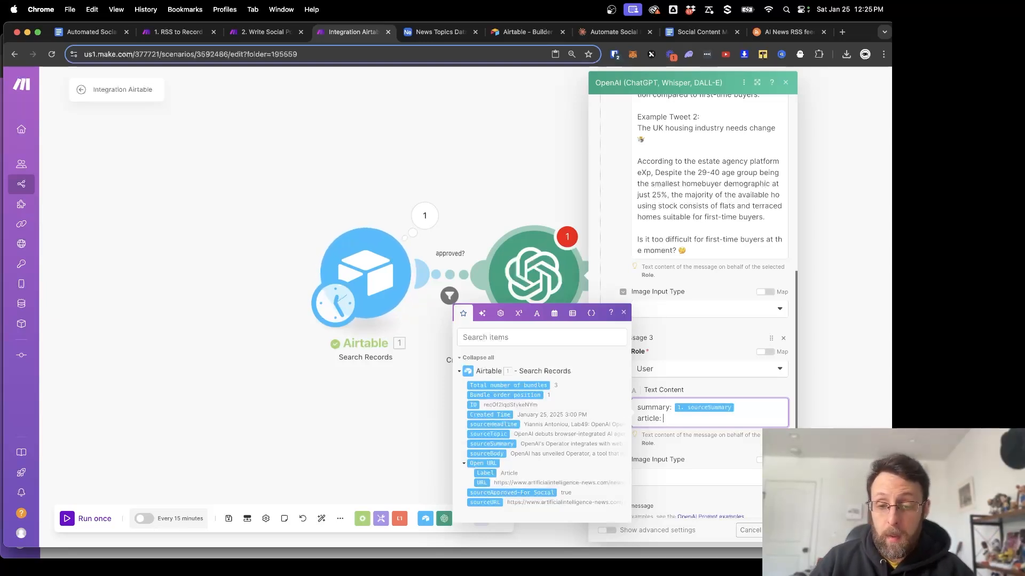
click(493, 453)
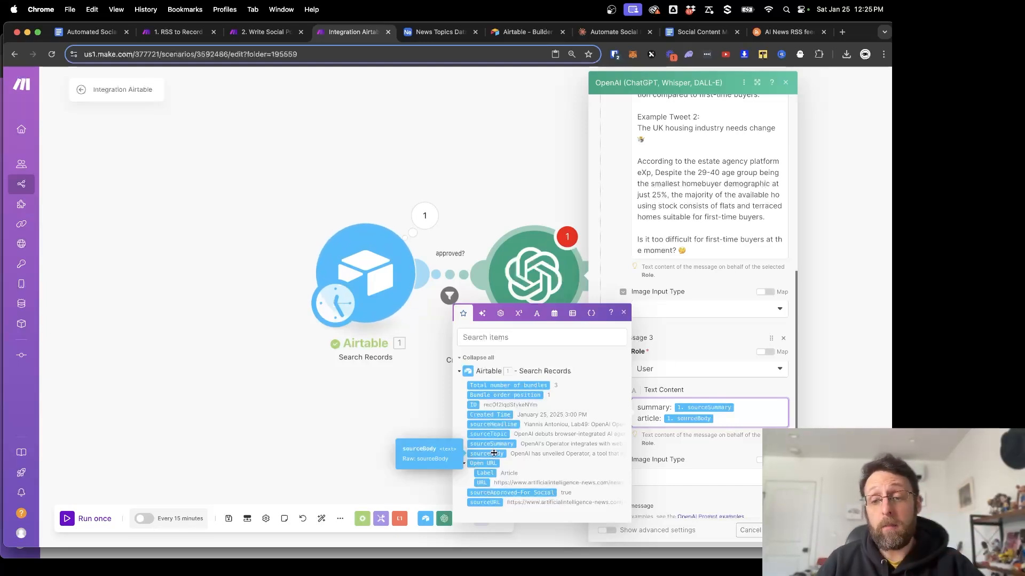
click(776, 531)
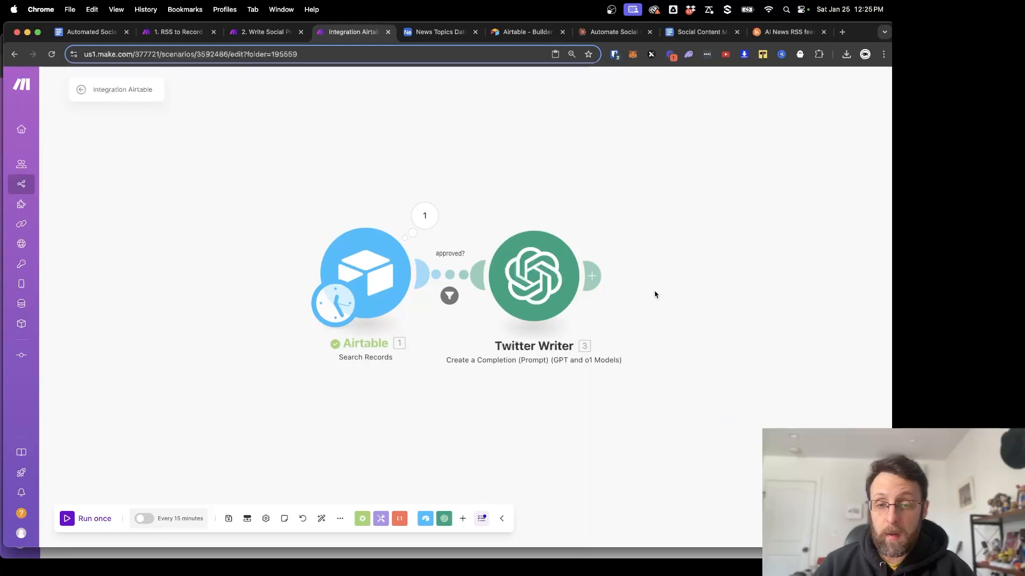
Set the Airtable Search Records module's limit to 1 and save the module.
click(351, 274)
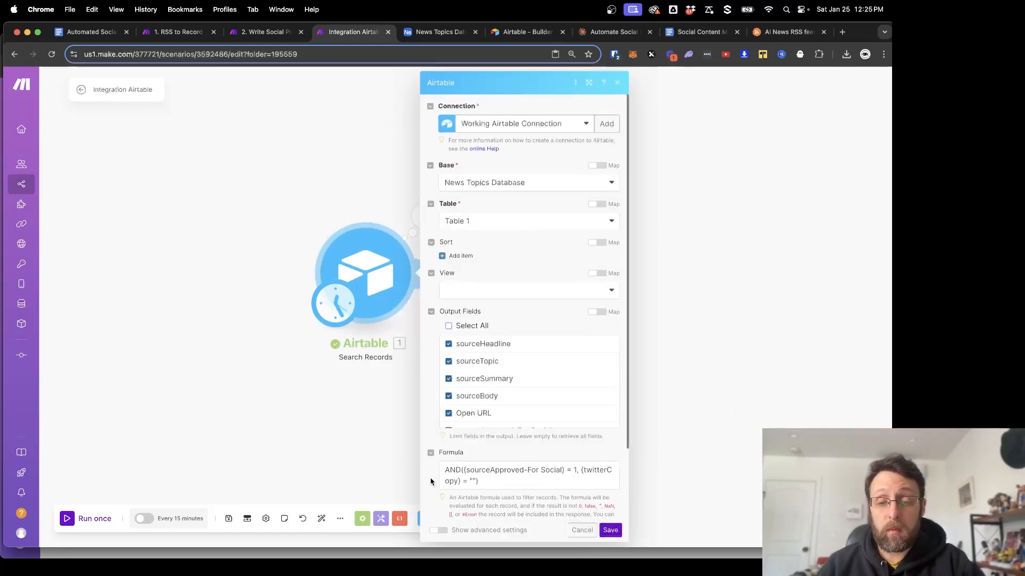
scroll(432, 483, down, 3)
click(472, 491)
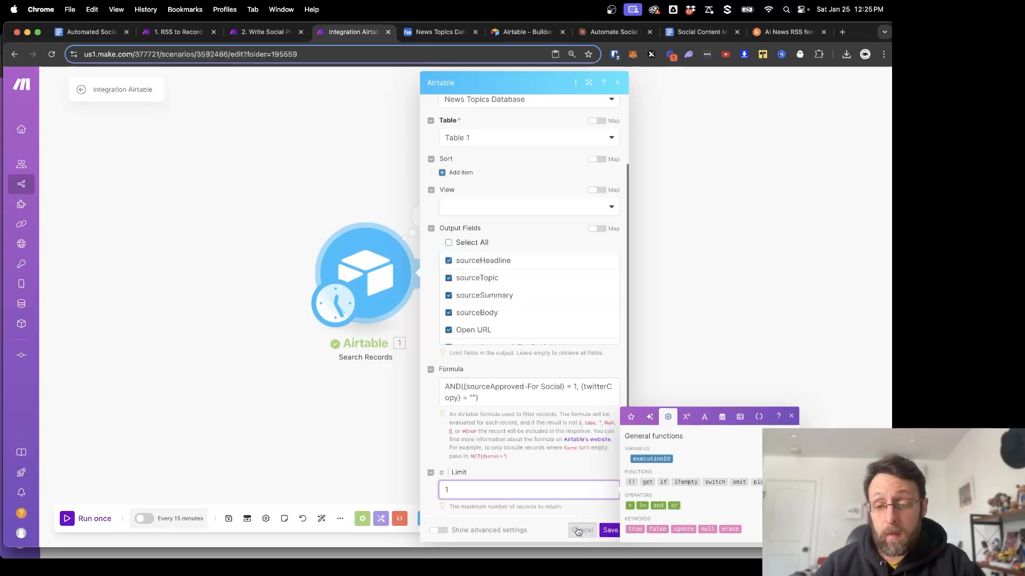
click(609, 530)
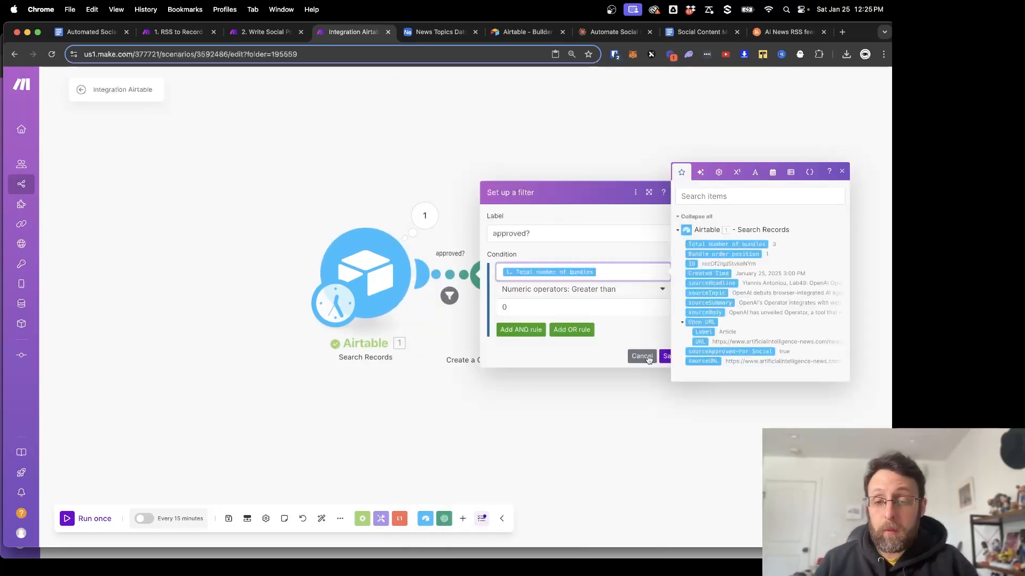
Replace the approved? filter's condition field with Airtable's Total number of bundles and save the filter.
click(649, 360)
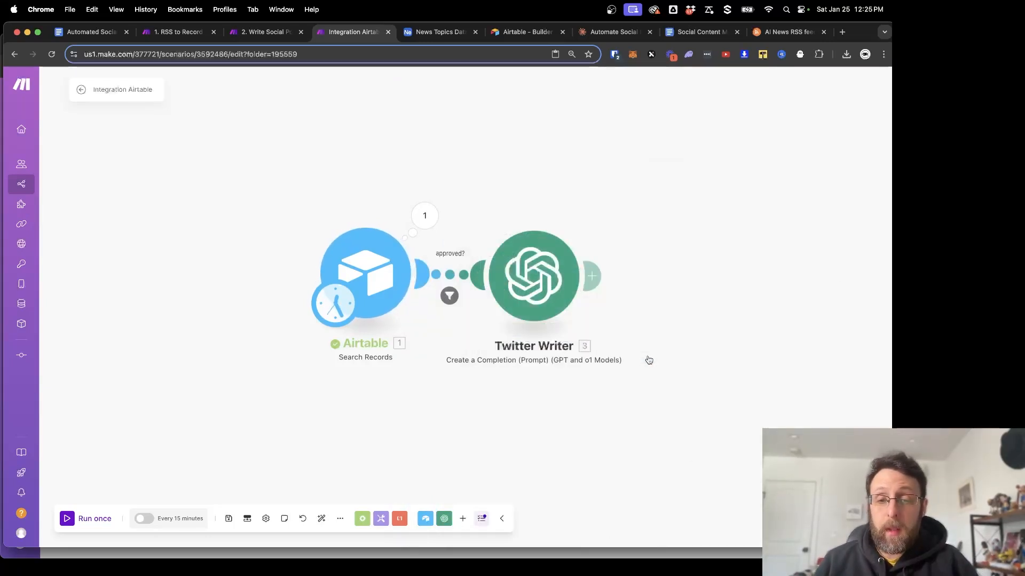
click(449, 275)
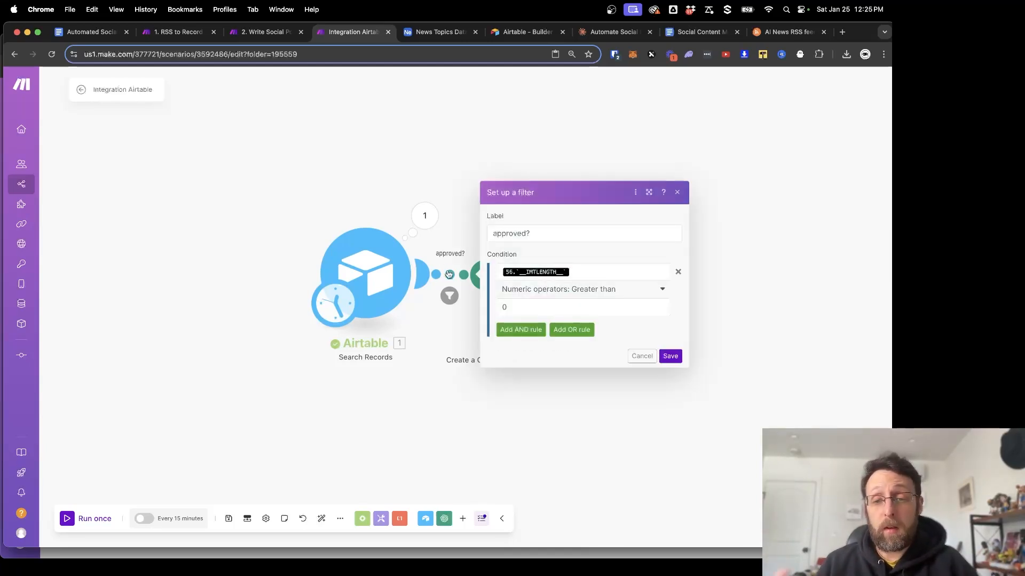
click(593, 274)
key(BackSpace)
click(756, 244)
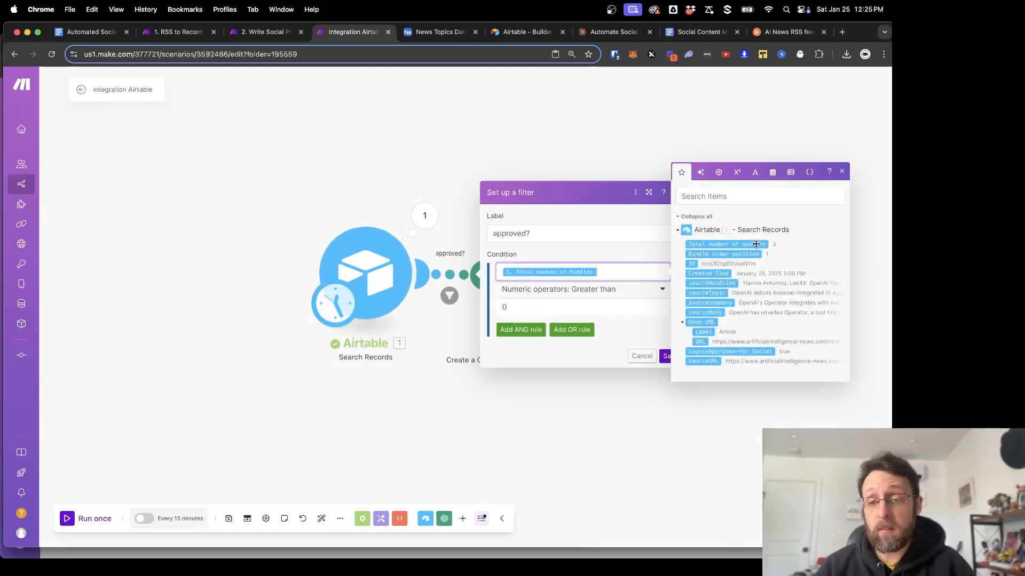
click(662, 356)
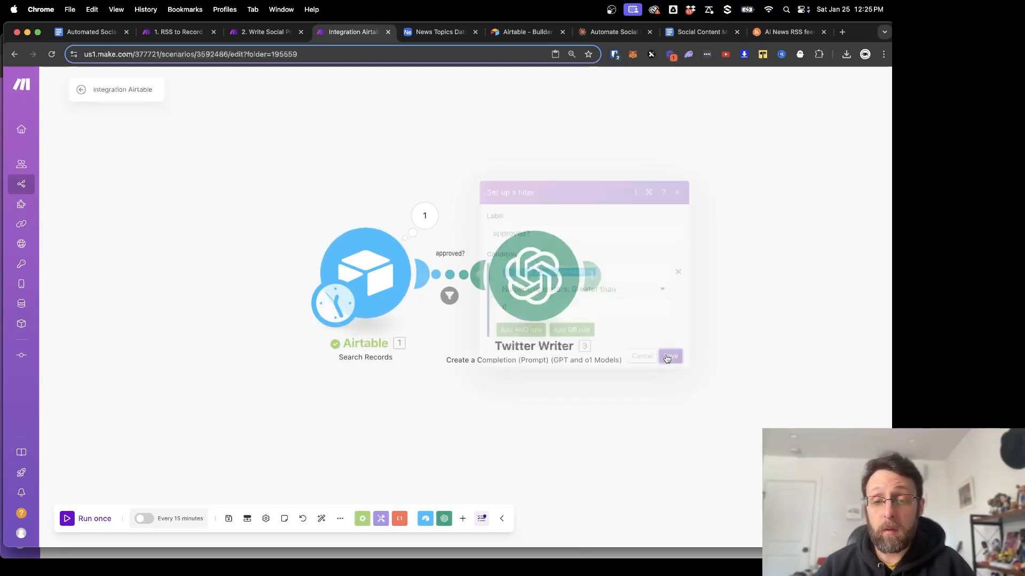
Look through the comparison operators of the approved? filter, keeping the numeric Greater than operator.
click(463, 267)
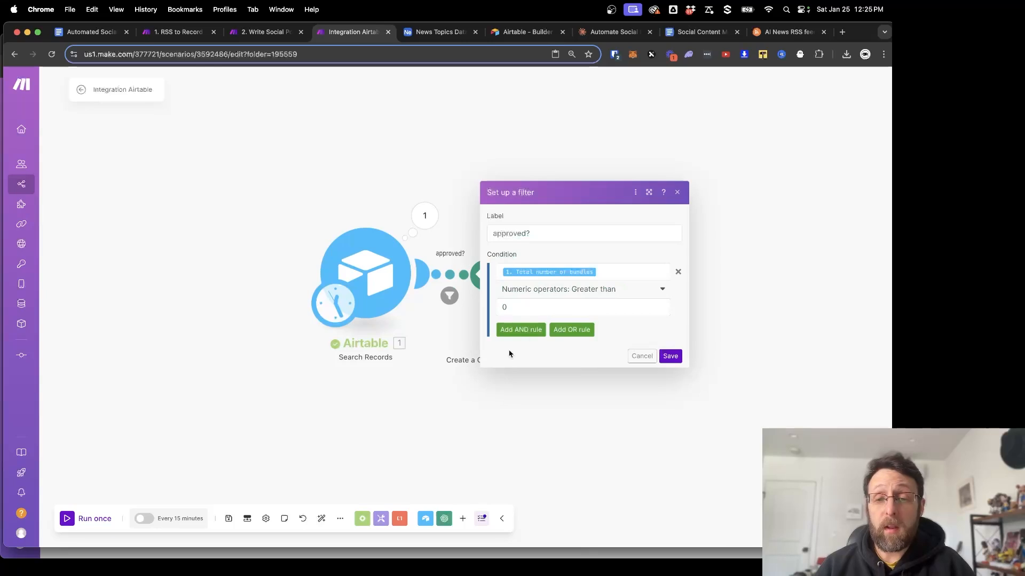
click(604, 294)
scroll(549, 411, down, 10)
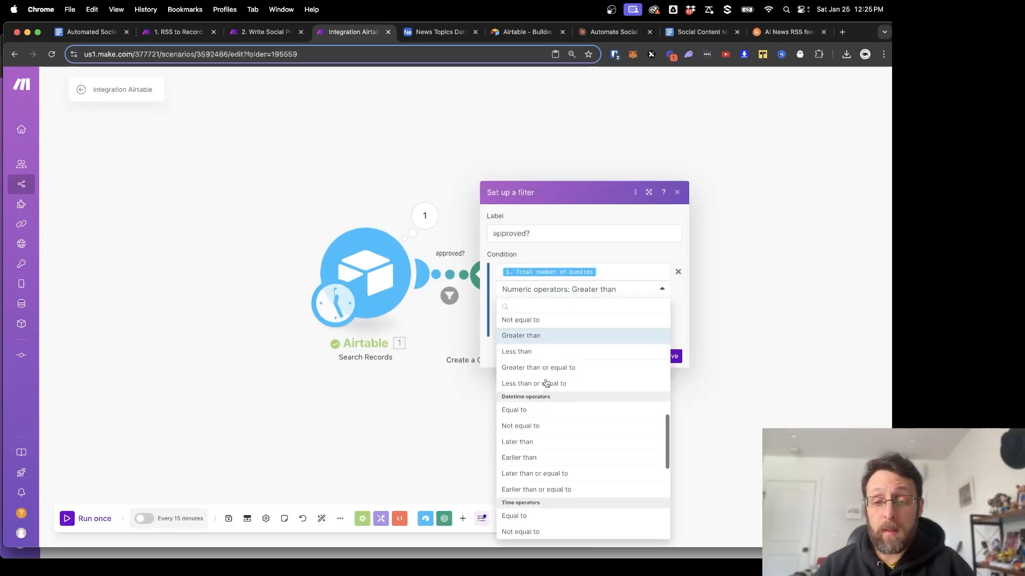
scroll(539, 363, up, 3)
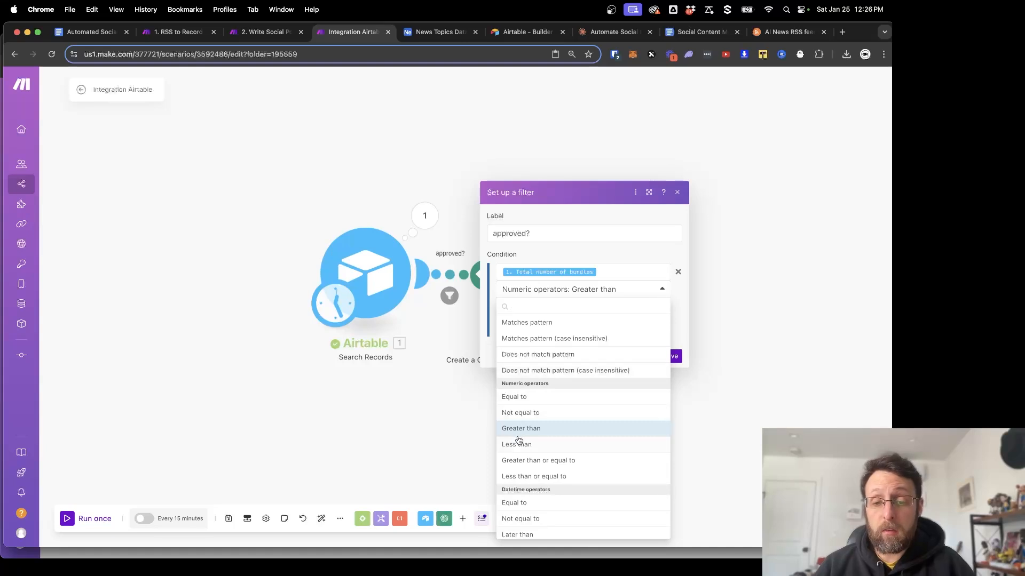
click(725, 245)
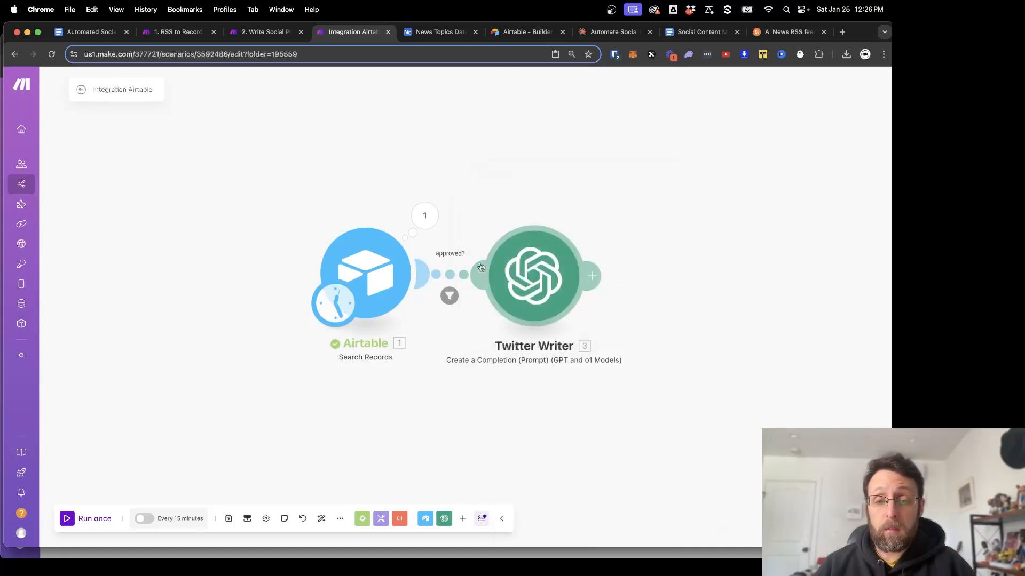
click(453, 276)
click(671, 356)
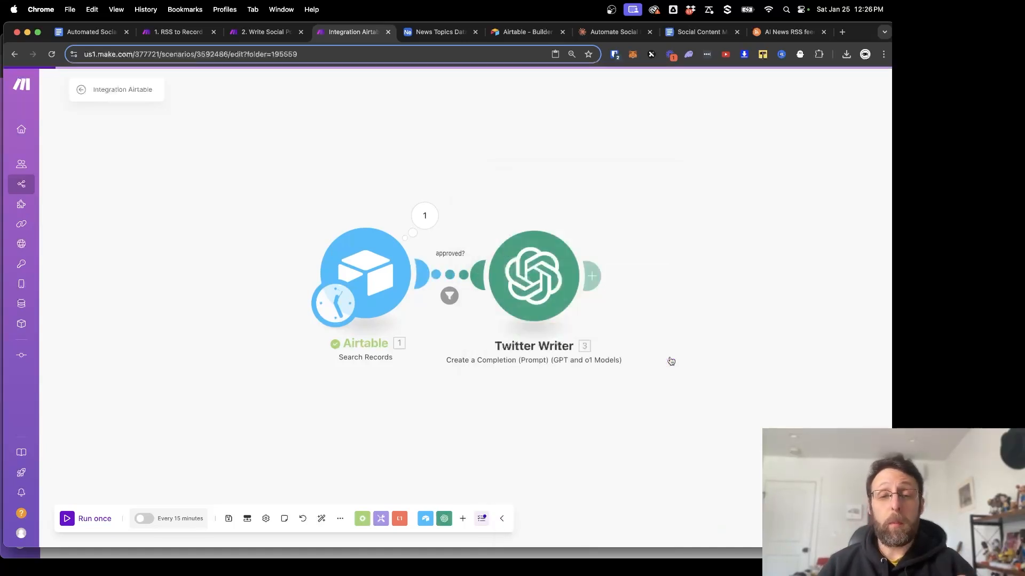
Run the scenario once and inspect the sourceTopic value in the Airtable search's output bundle.
click(73, 522)
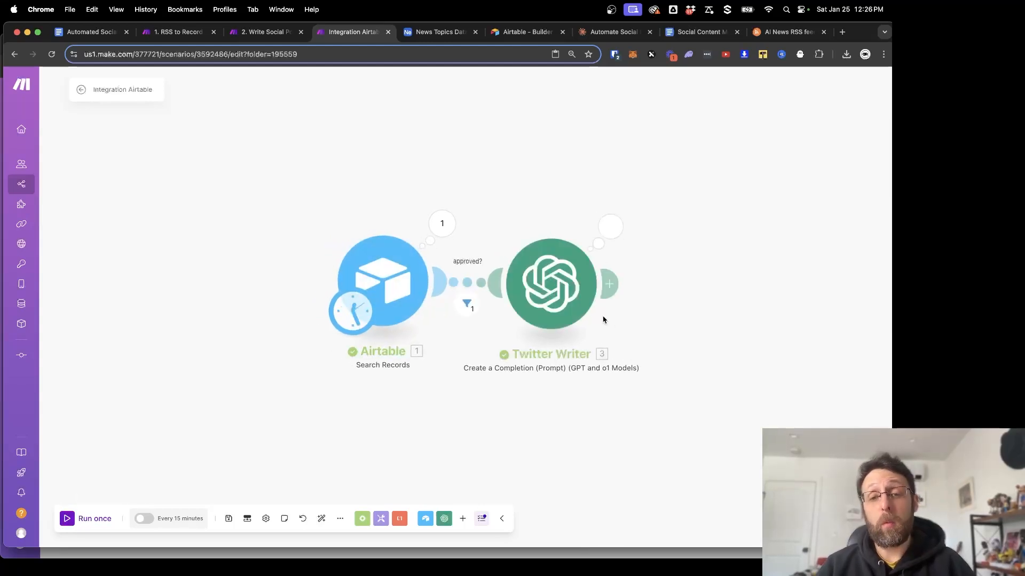
click(438, 216)
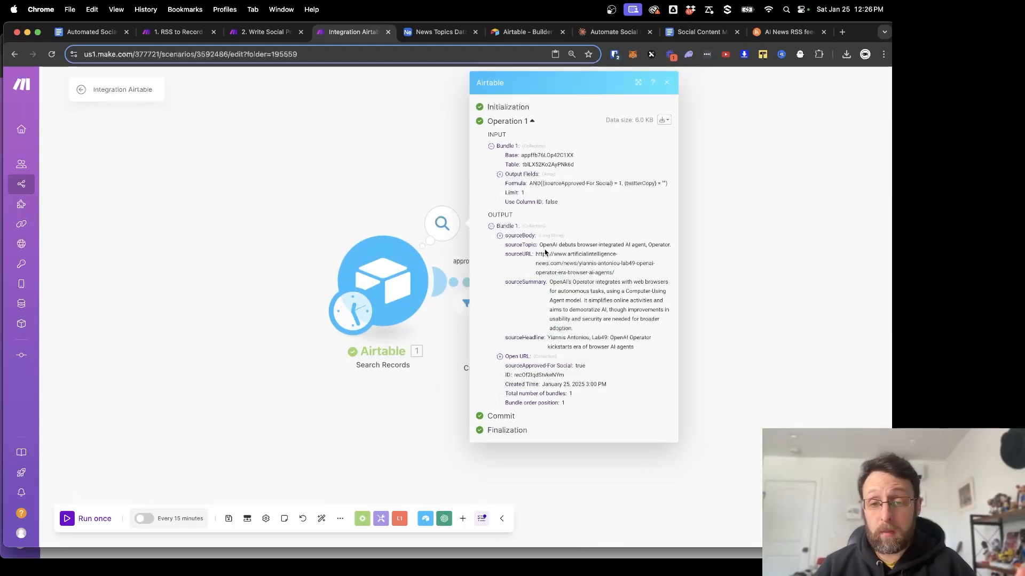
drag(546, 247, 626, 245)
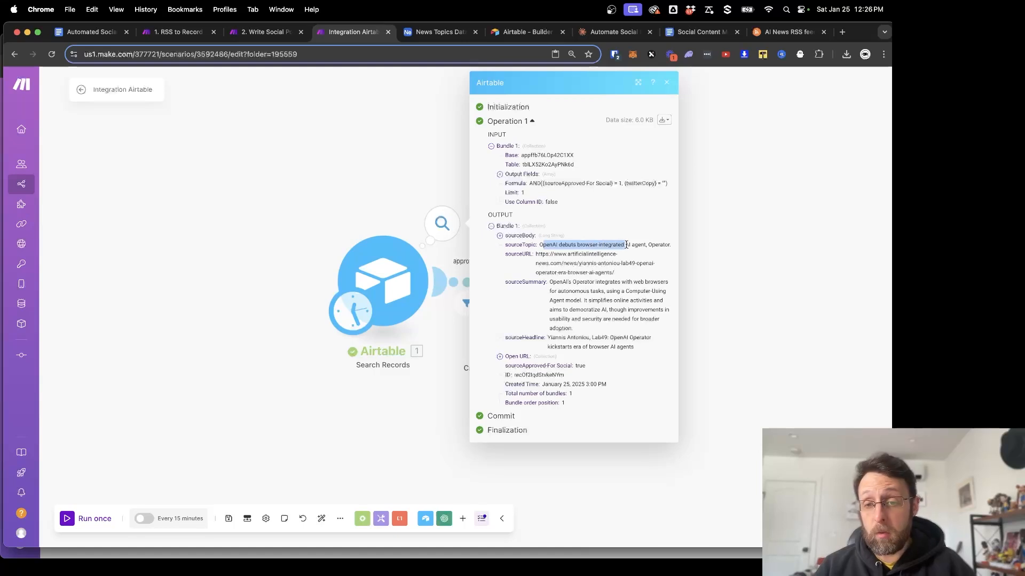
click(648, 245)
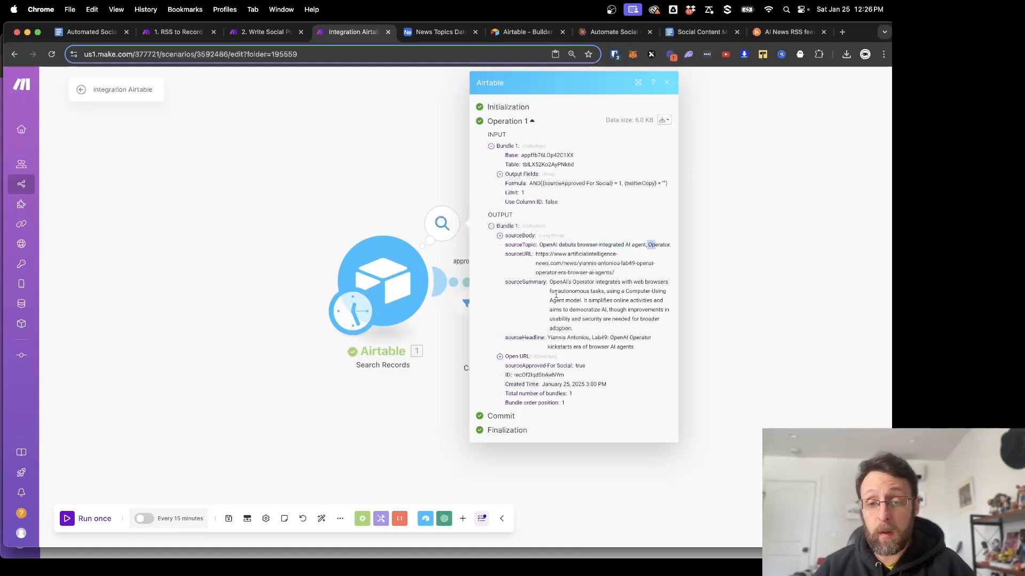
Read the sourceSummary and sourceBody values in the Airtable search's output bundle and close the output.
drag(550, 282, 611, 301)
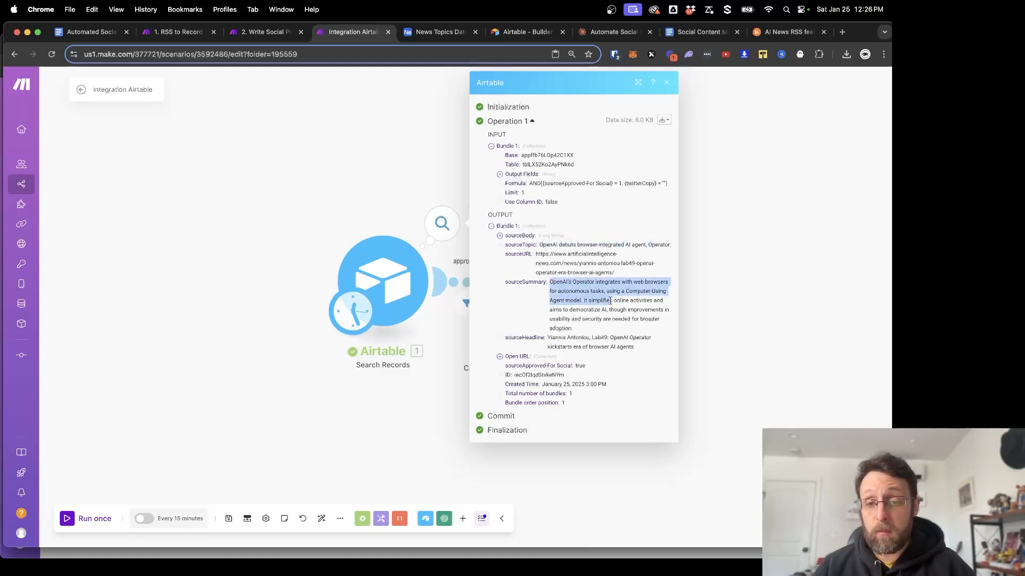
click(521, 236)
drag(508, 244, 537, 534)
click(799, 367)
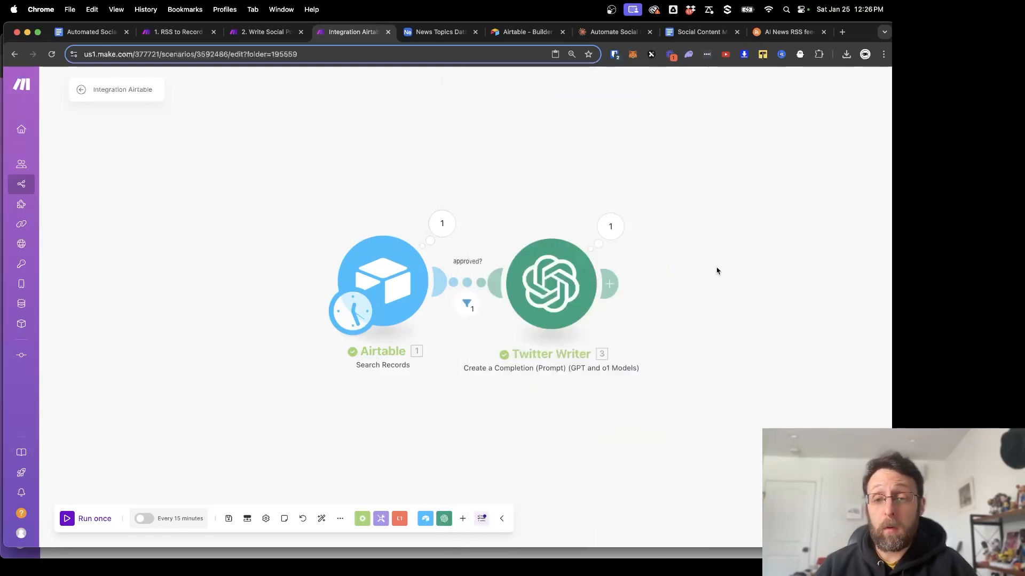
Inspect the generated tweet in the Twitter Writer's output bundle and close the output.
drag(715, 270, 585, 268)
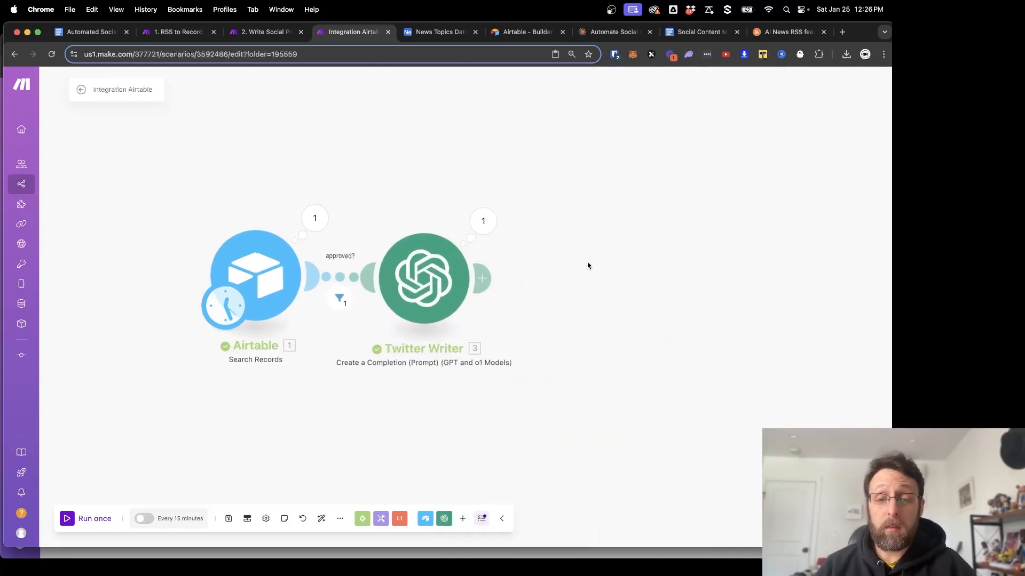
click(484, 220)
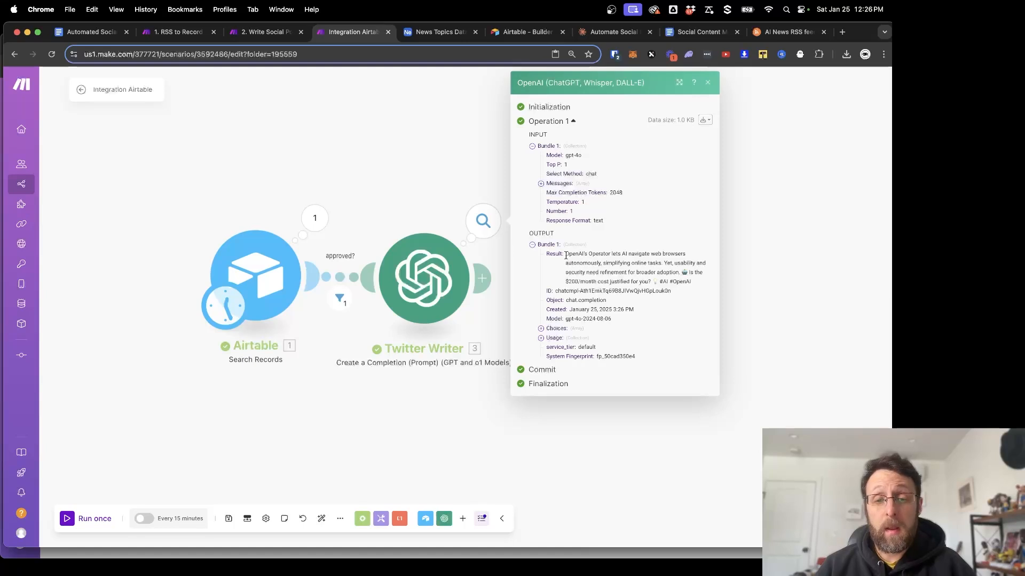
drag(566, 254, 706, 280)
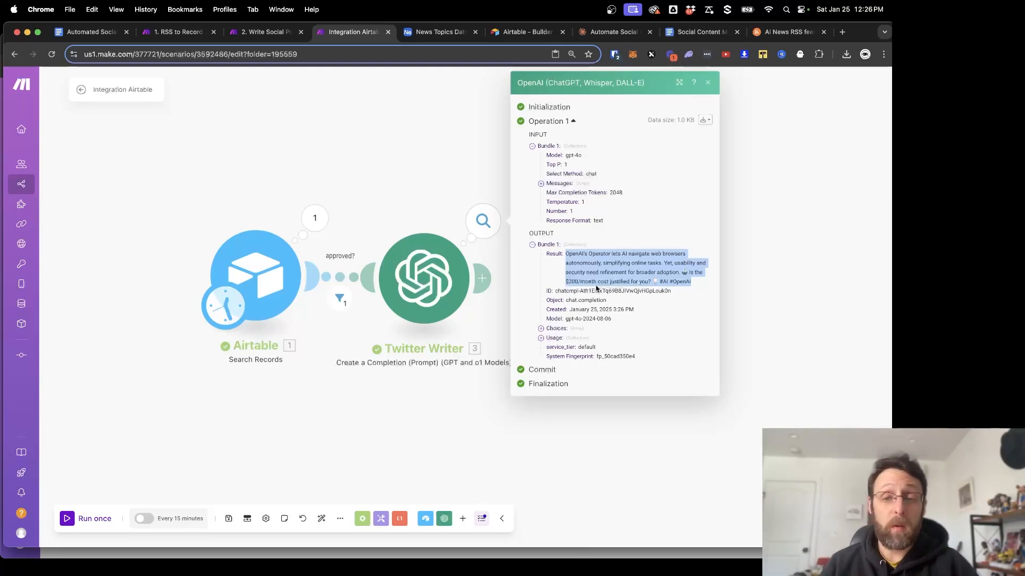
click(799, 323)
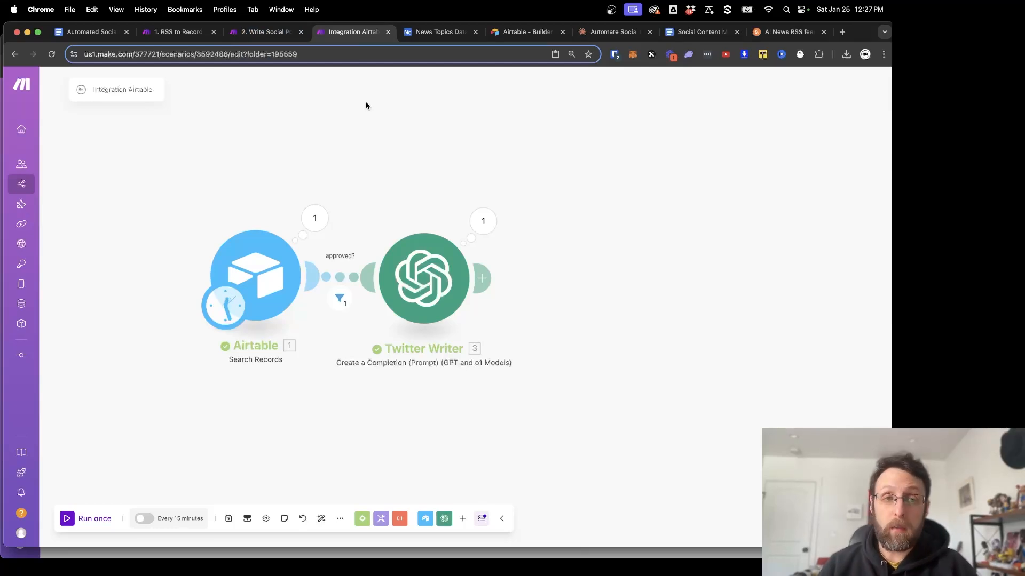
Copy the LinkedIn Writer module from the 2. Write Social Posts scenario into Integration Airtable, after the Twitter Writer, and open its settings.
click(270, 32)
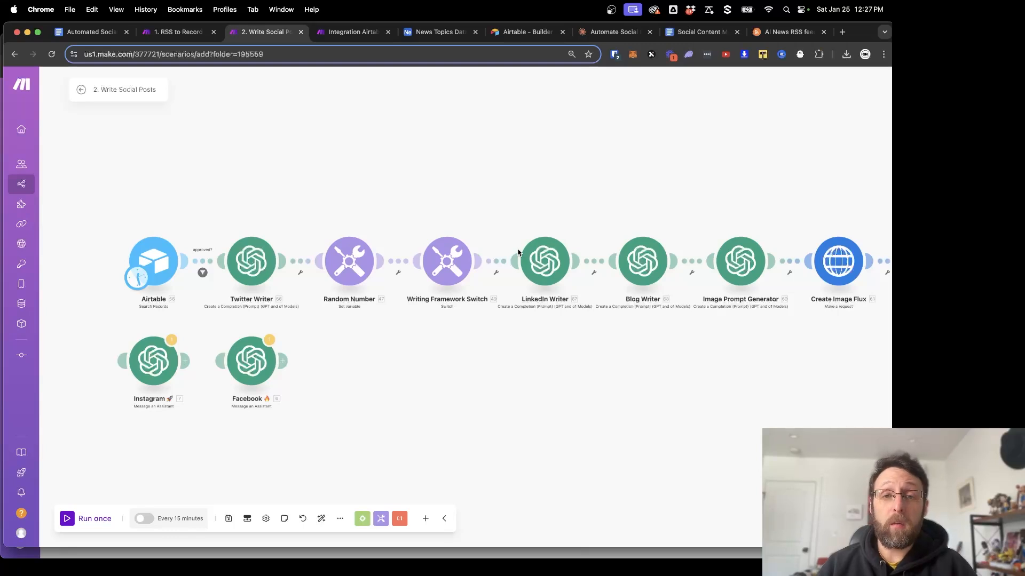
right_click(543, 265)
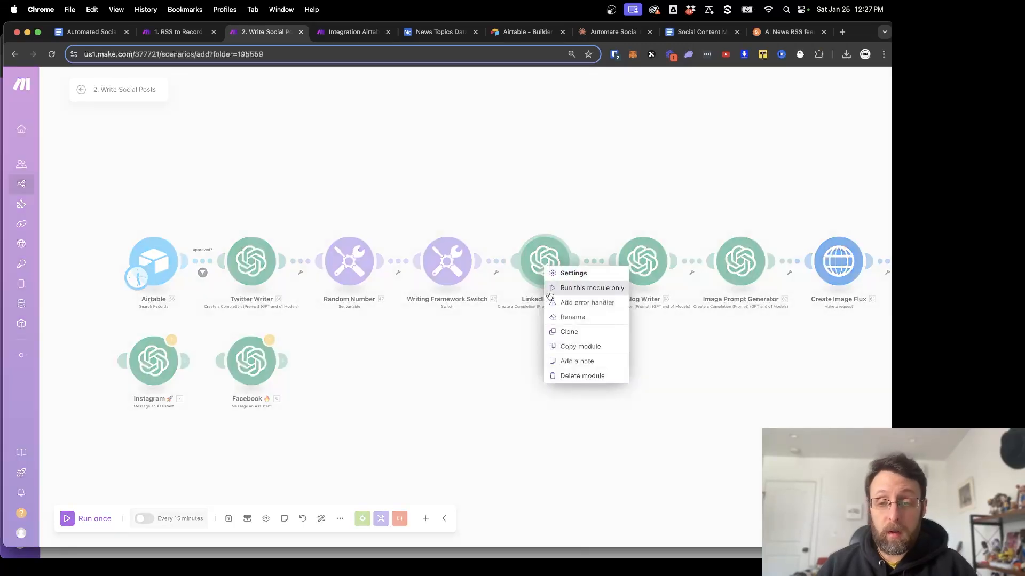
click(559, 346)
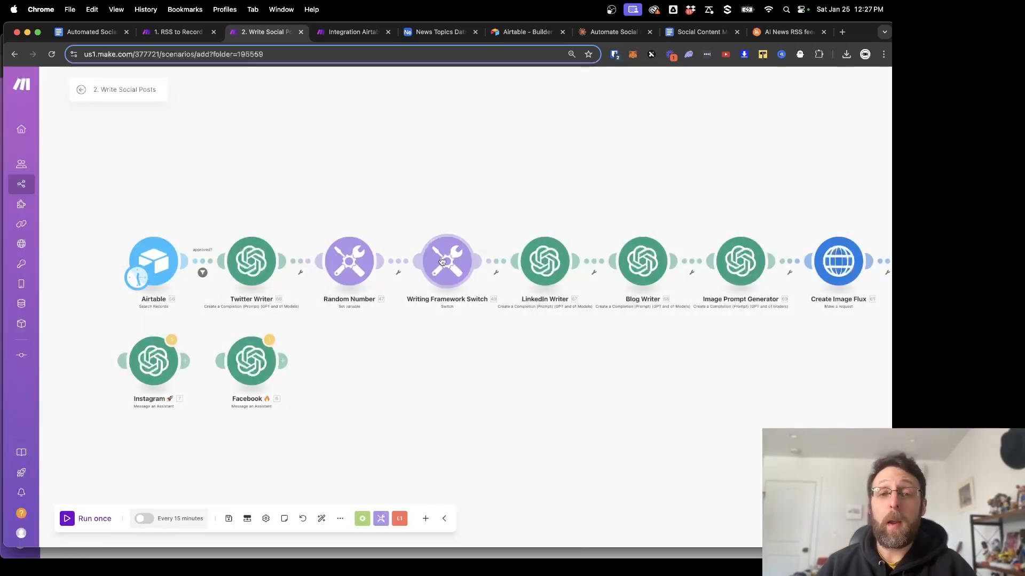
click(352, 32)
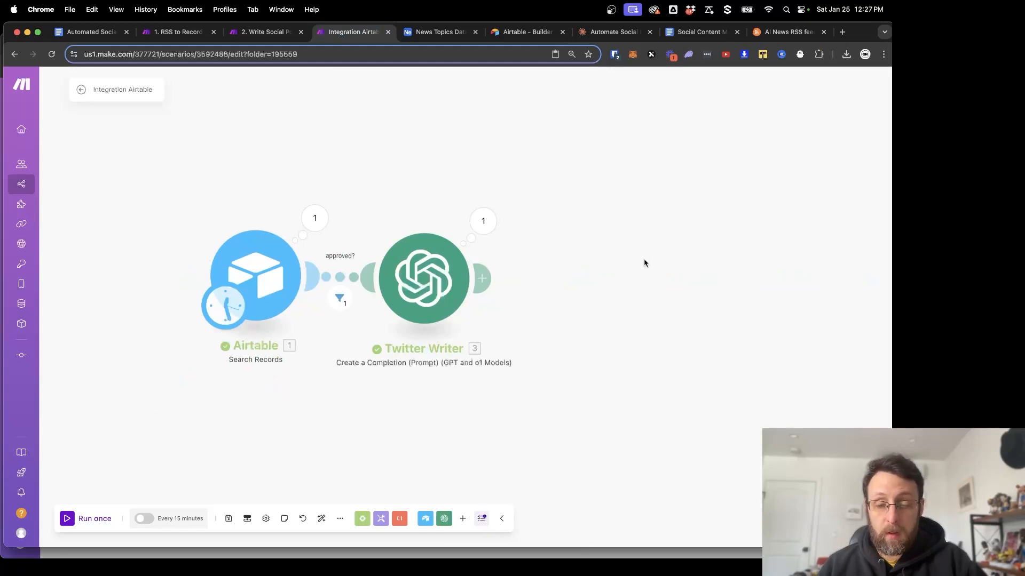
key(super+v)
click(622, 313)
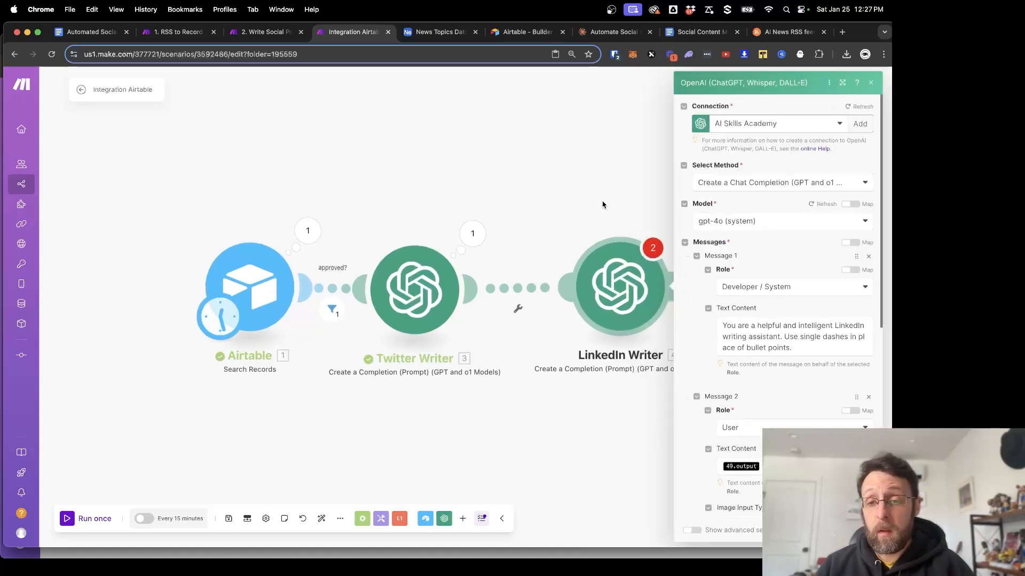
Review the LinkedIn Writer's Developer / System message and the text content of its second message.
drag(706, 326, 750, 344)
click(754, 338)
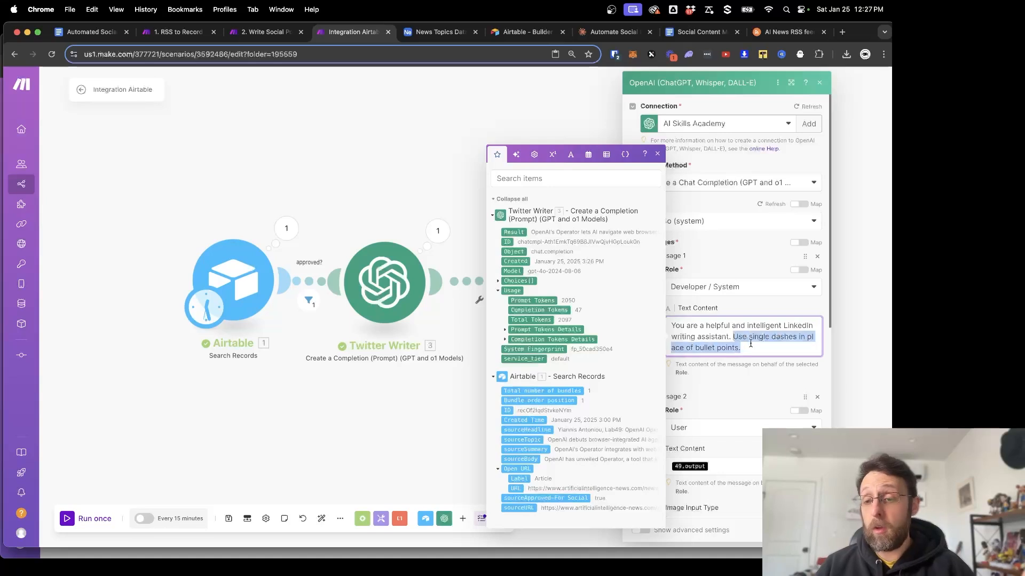
click(764, 346)
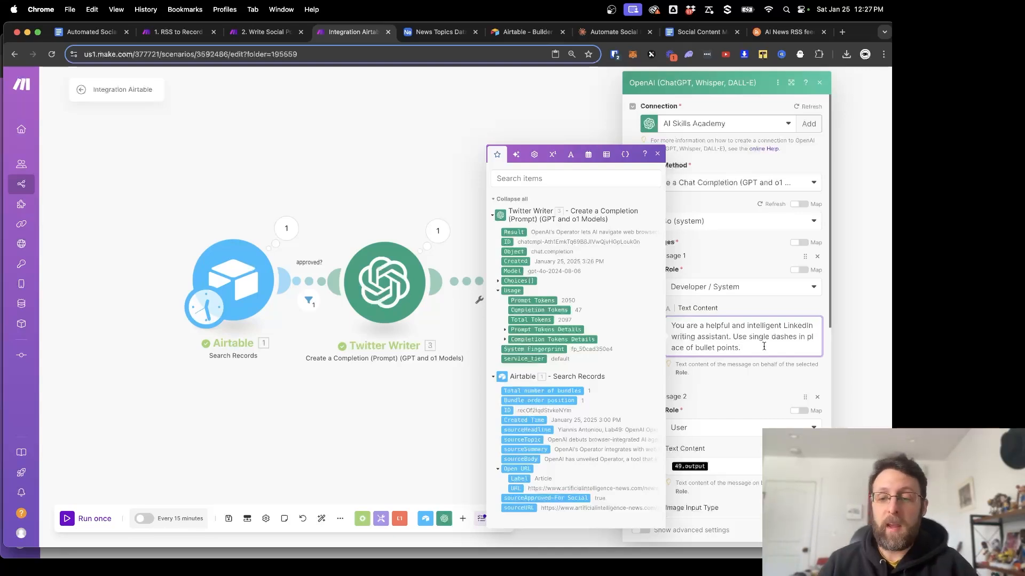
click(765, 404)
scroll(754, 394, down, 2)
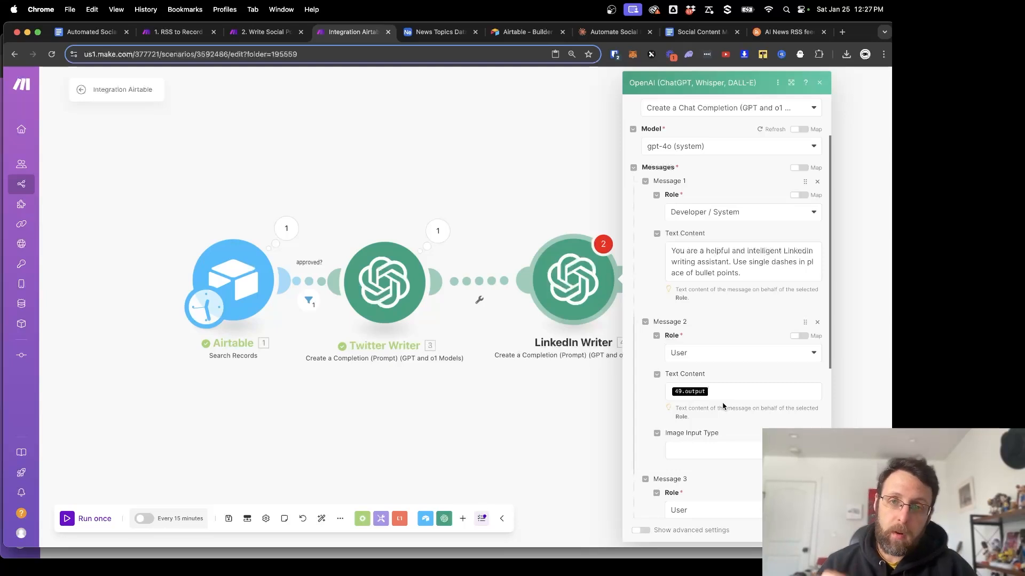
In the LinkedIn Writer's third message, replace the outdated summary and article mappings with Airtable's sourceSummary and sourceBody.
scroll(723, 406, down, 3)
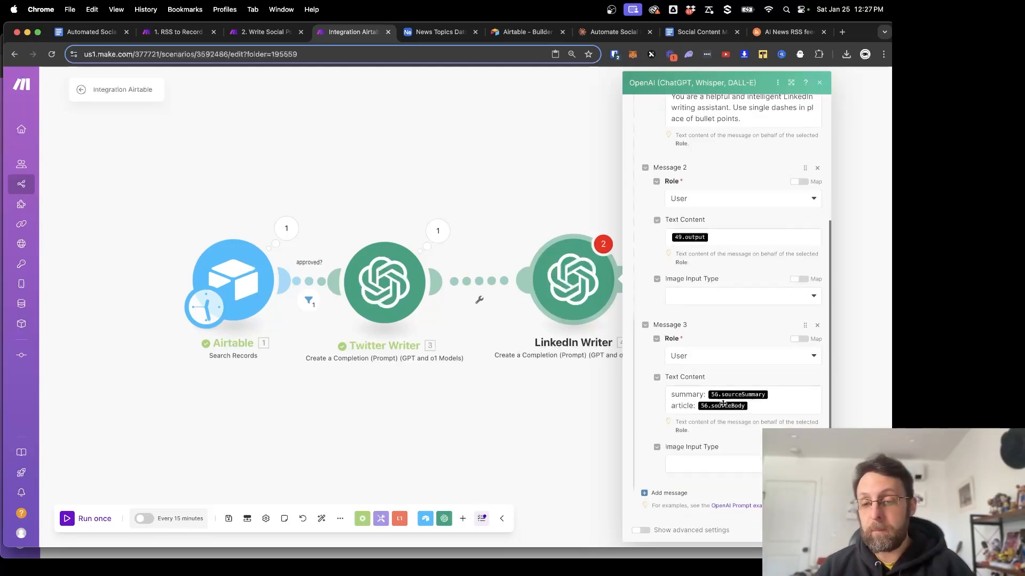
click(776, 391)
key(BackSpace)
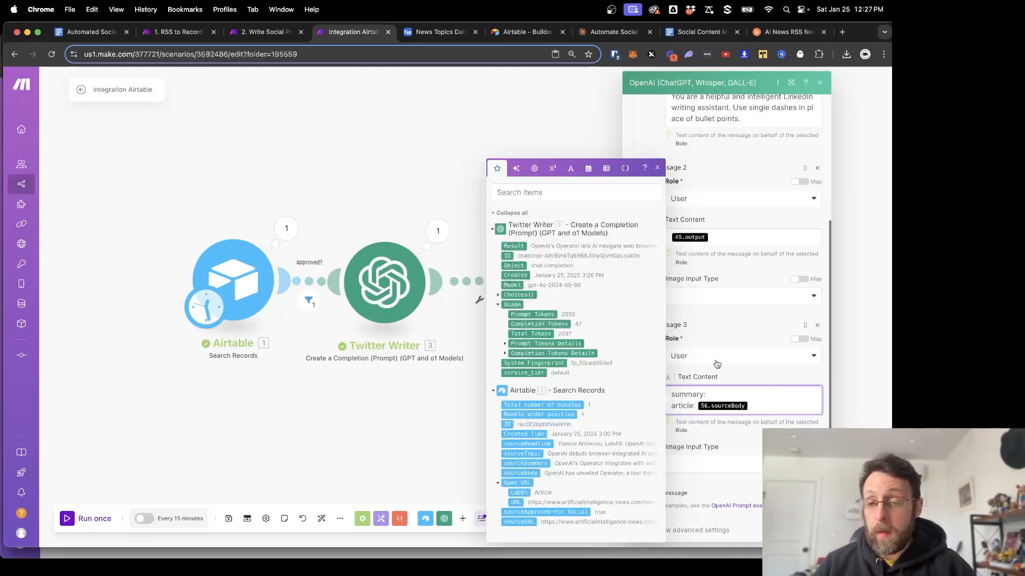
click(535, 463)
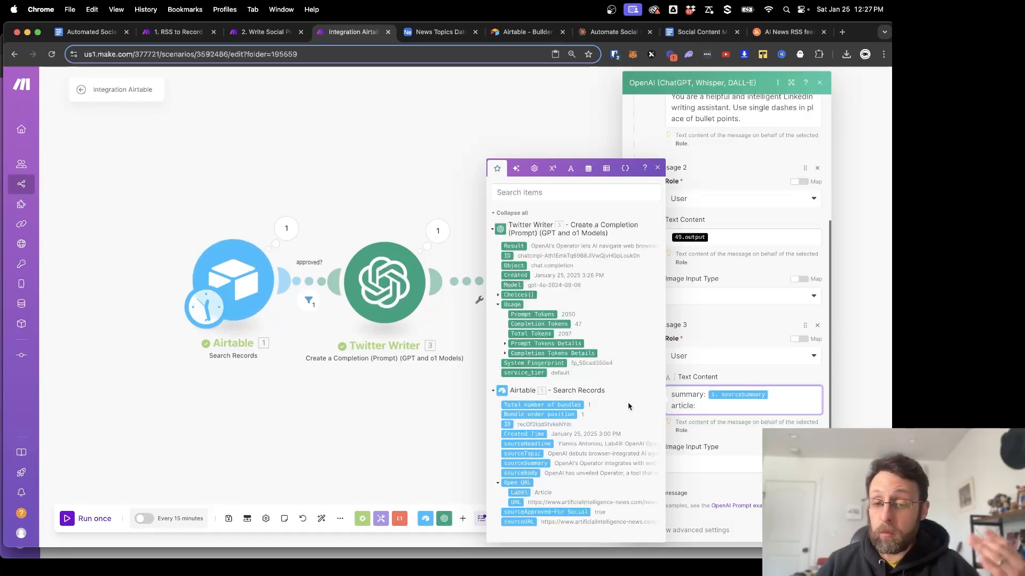
click(527, 473)
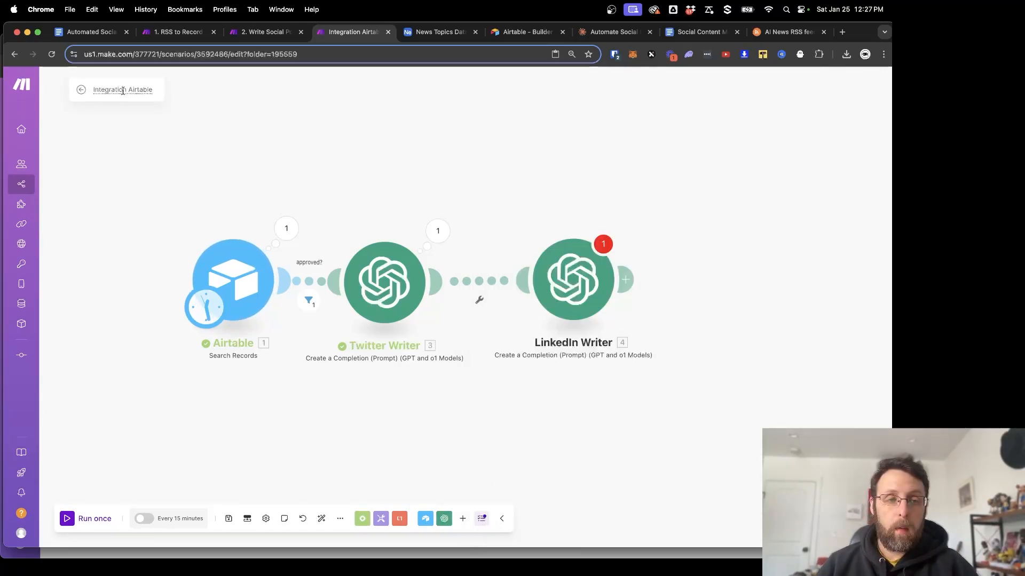
Rename the scenario as social post creator and save it anyway, ignoring the missing-module warning.
click(123, 91)
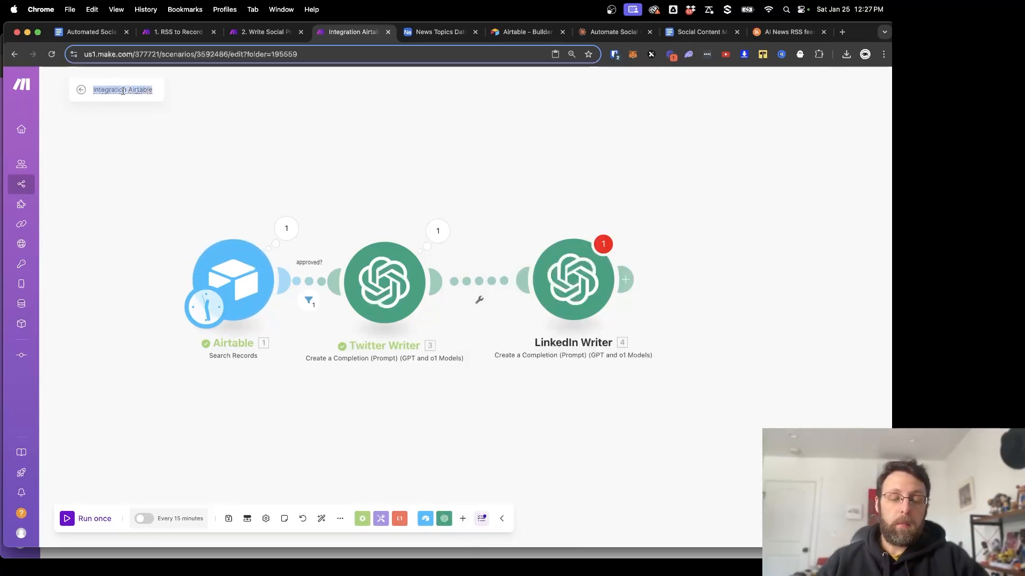
text(ial p)
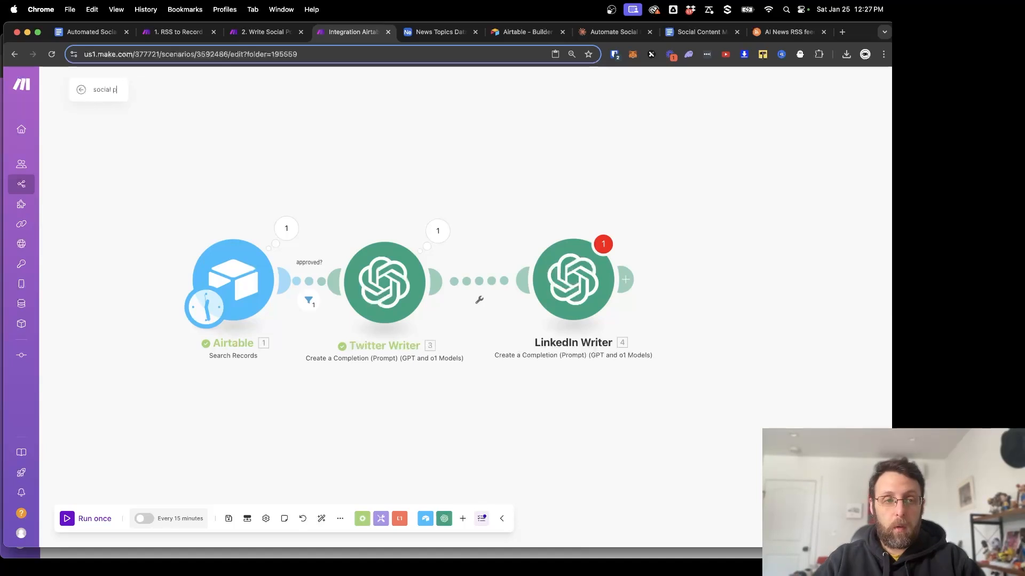
text(ost creator)
key(Return)
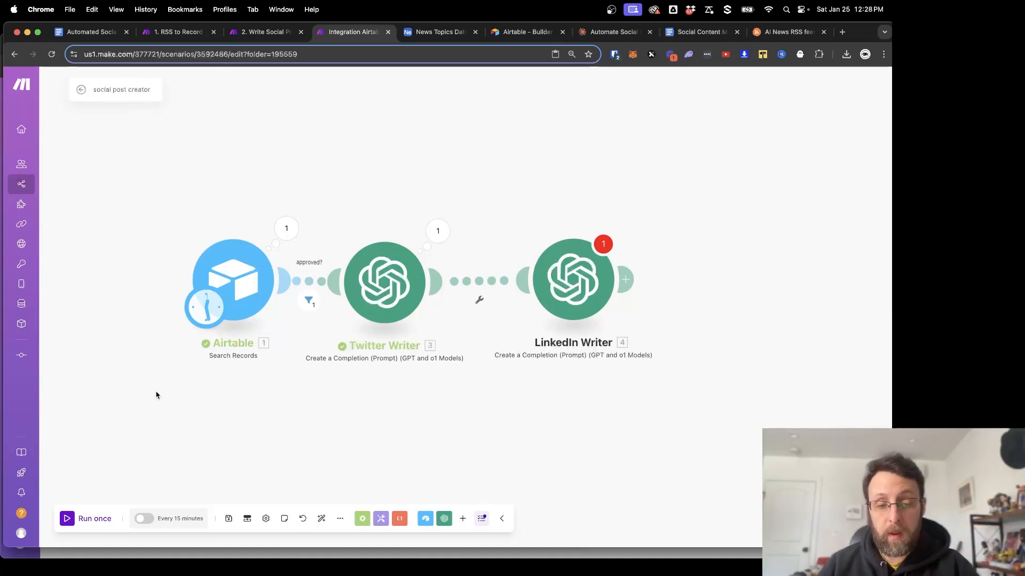
click(229, 518)
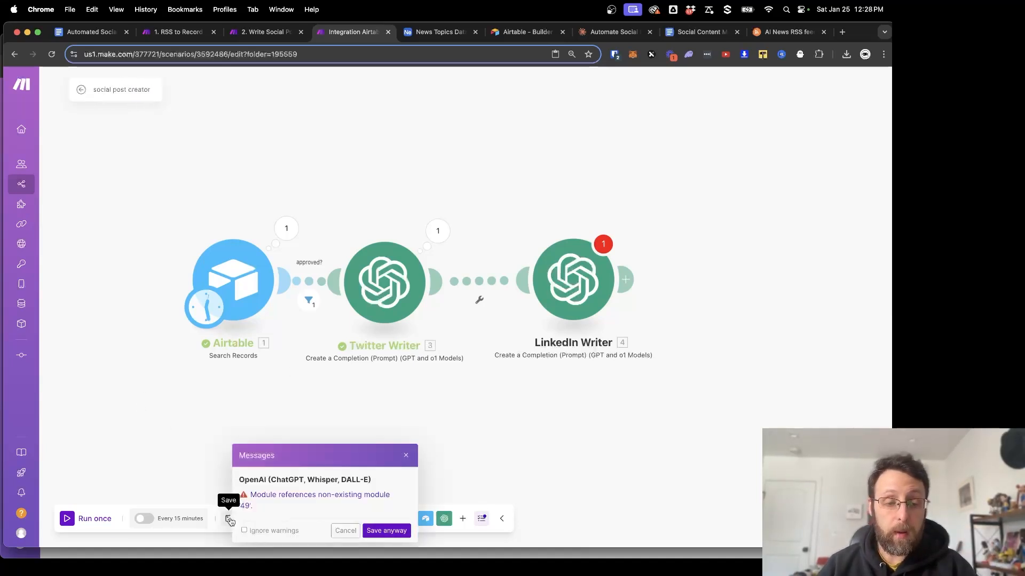
click(394, 531)
click(555, 294)
click(457, 191)
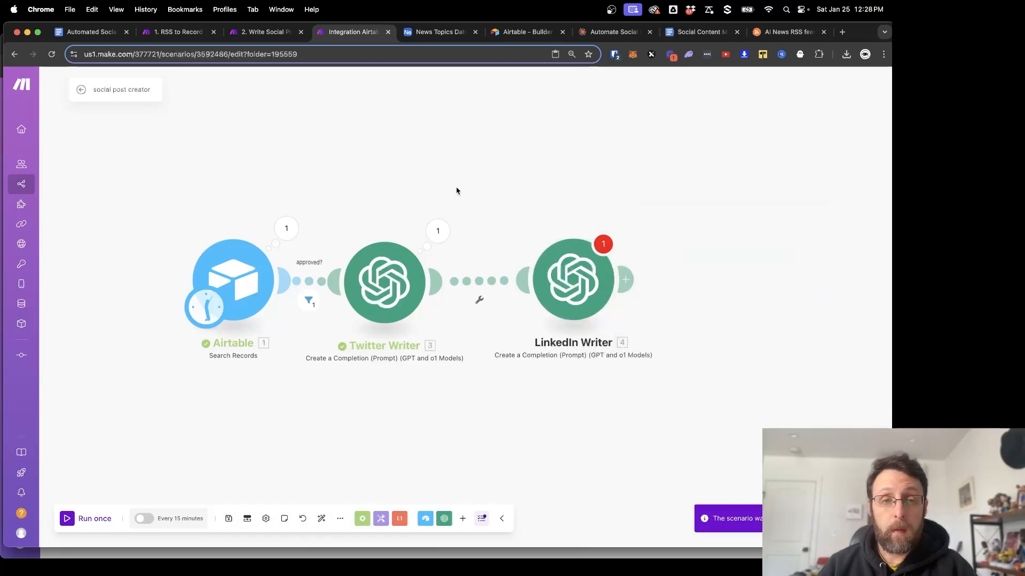
Copy the Random Number and Writing Framework Switch modules from 2. Write Social Posts into social post creator, spacing the LinkedIn Writer away from the Twitter Writer.
click(263, 33)
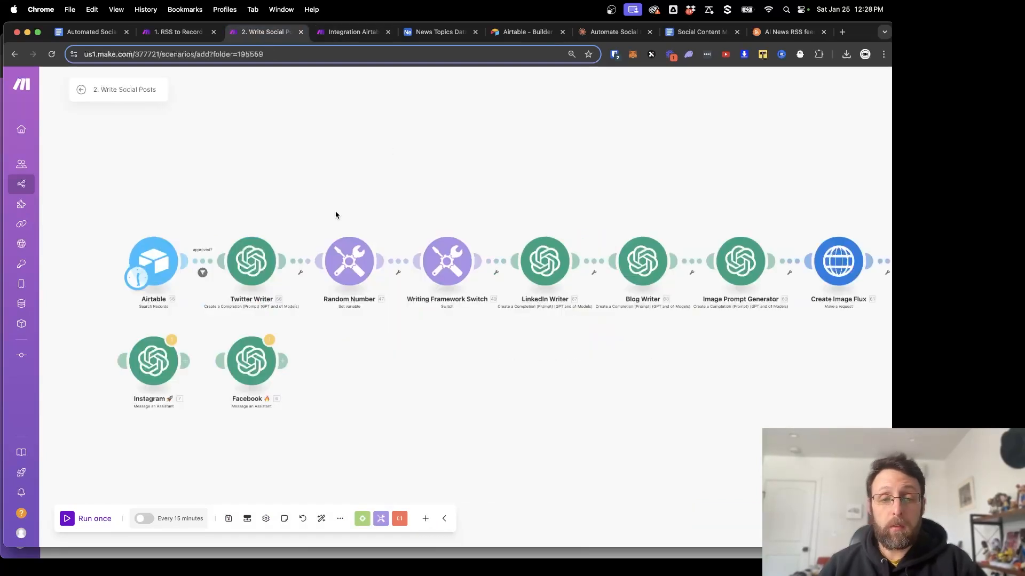
click(368, 36)
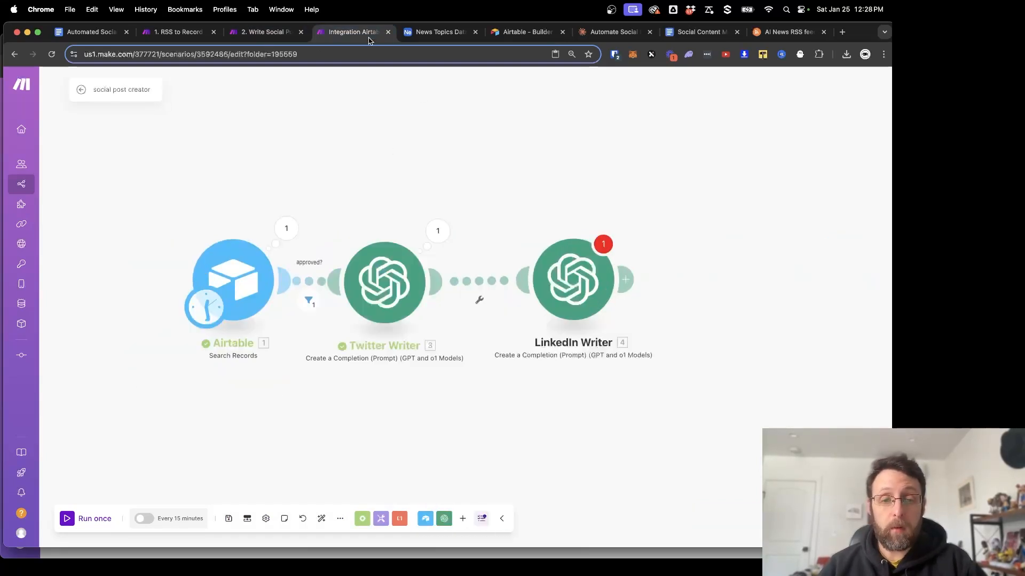
key(super+v)
drag(652, 348, 811, 341)
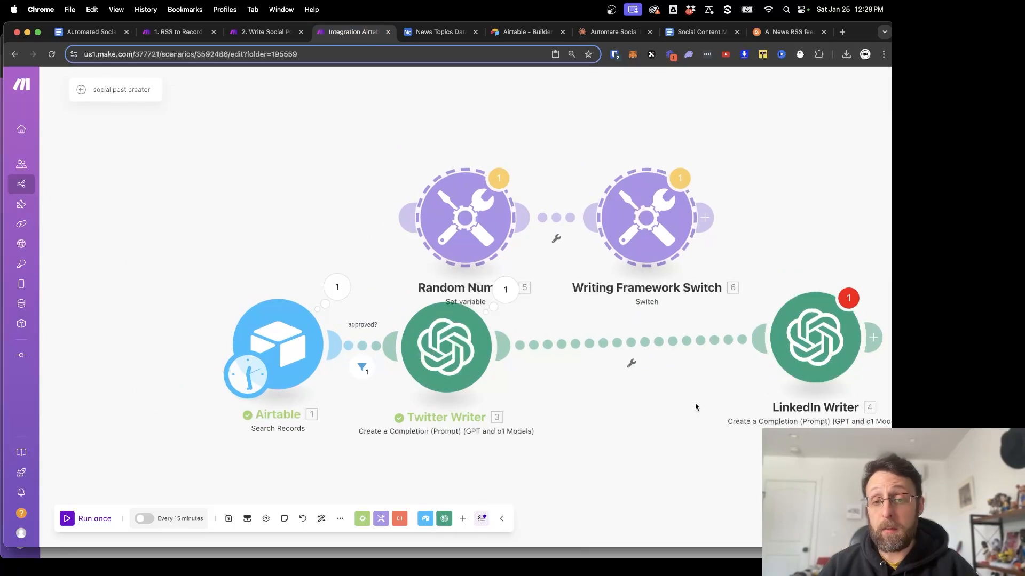
drag(695, 406, 612, 387)
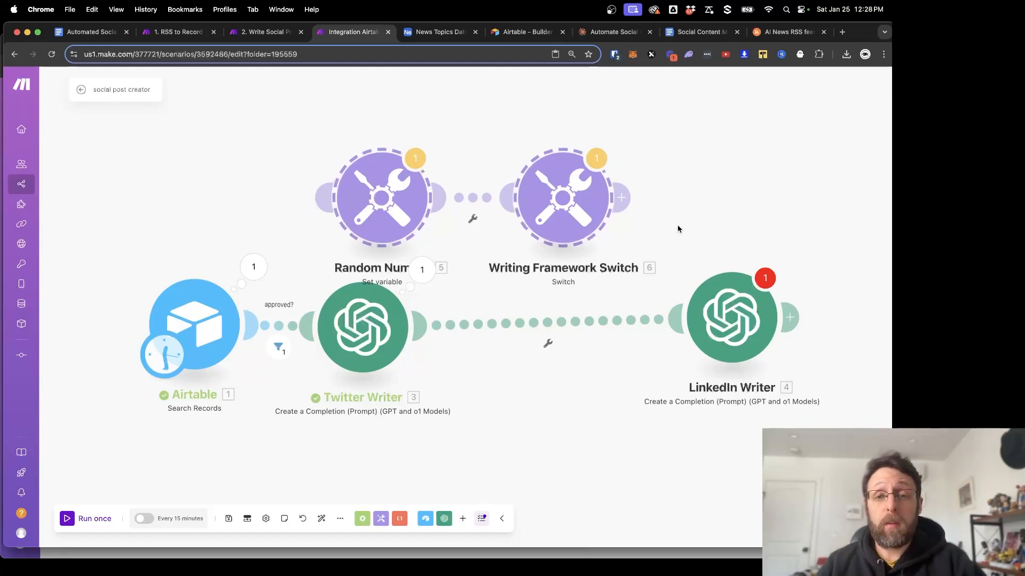
Link Random Number and Writing Framework Switch between the Twitter Writer and LinkedIn Writer, and auto-align the modules.
drag(400, 187, 488, 289)
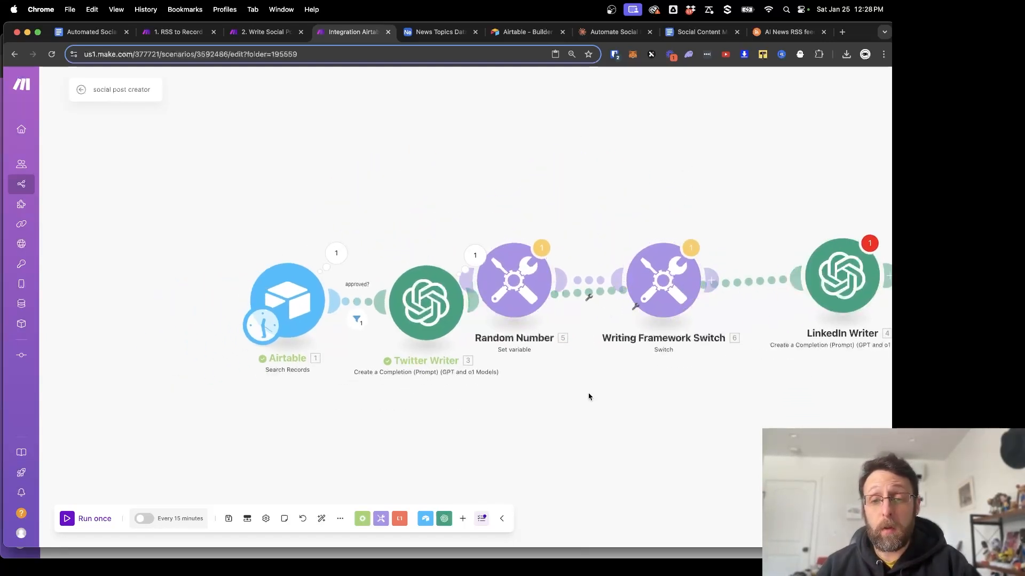
drag(514, 280, 576, 213)
drag(664, 280, 684, 209)
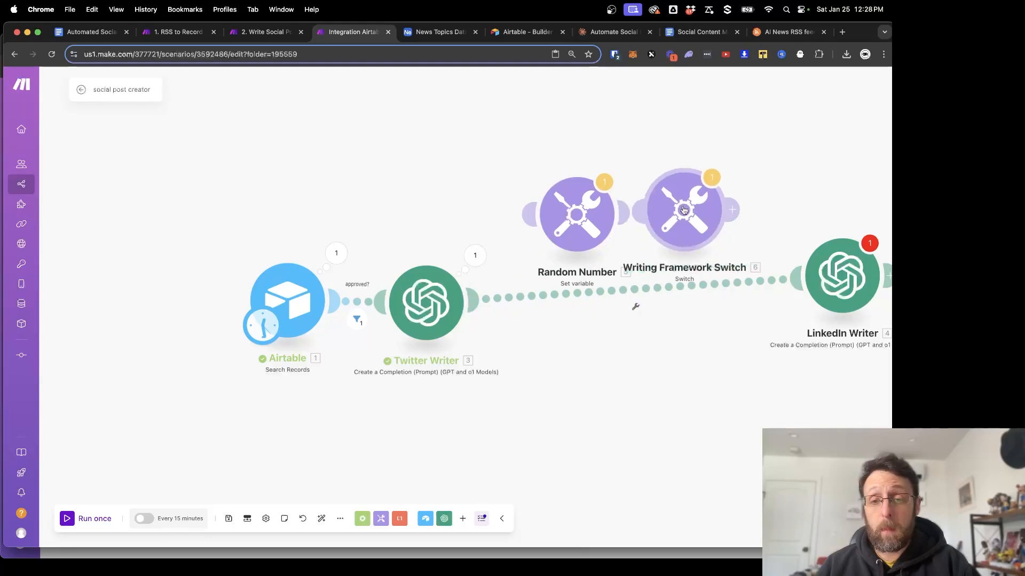
drag(614, 214, 557, 290)
right_click(614, 205)
click(622, 228)
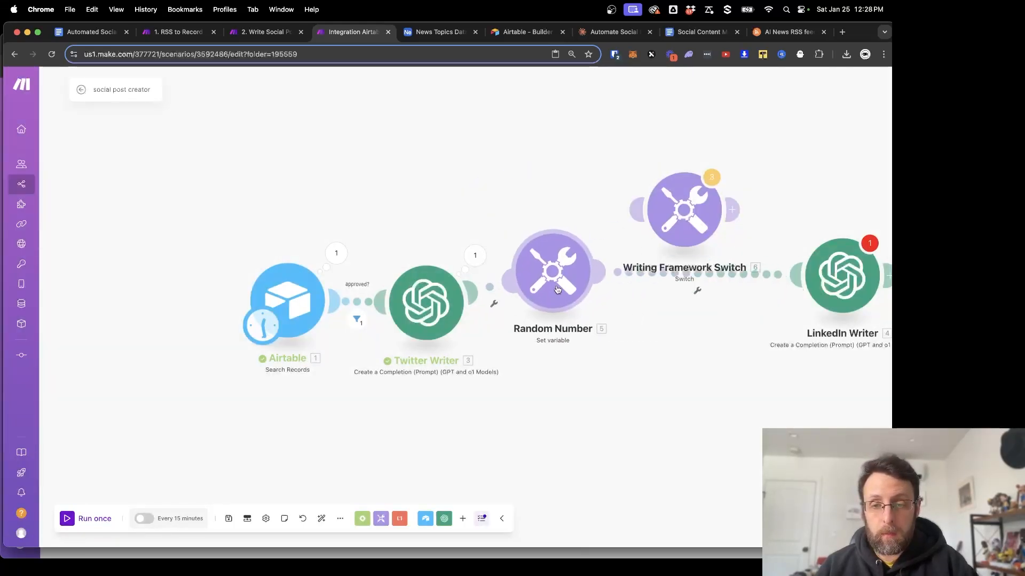
drag(684, 211, 693, 261)
drag(708, 380, 576, 402)
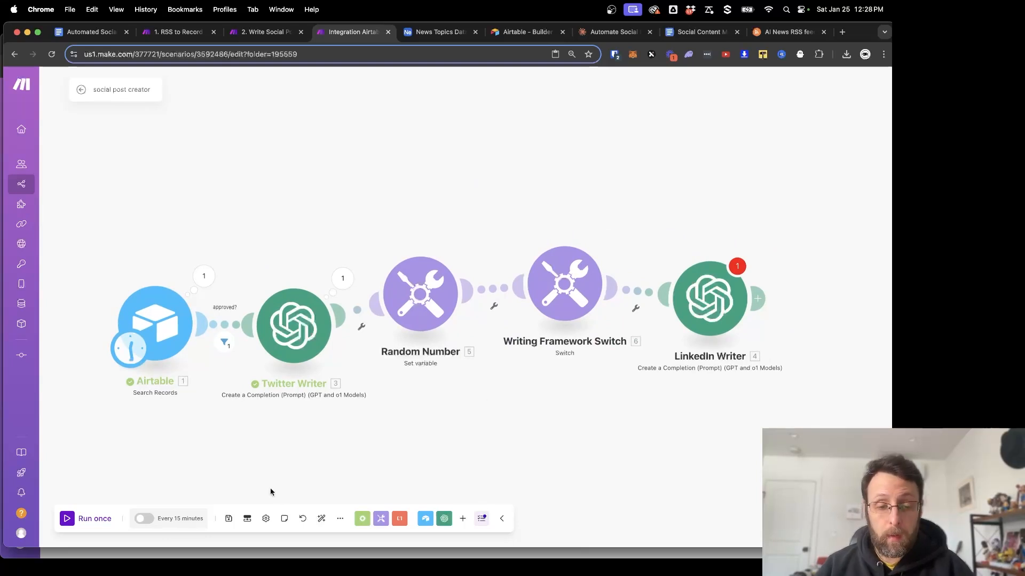
click(321, 519)
Run only the Random Number module twice to check its output, and open its settings to view the variable value formula.
right_click(481, 281)
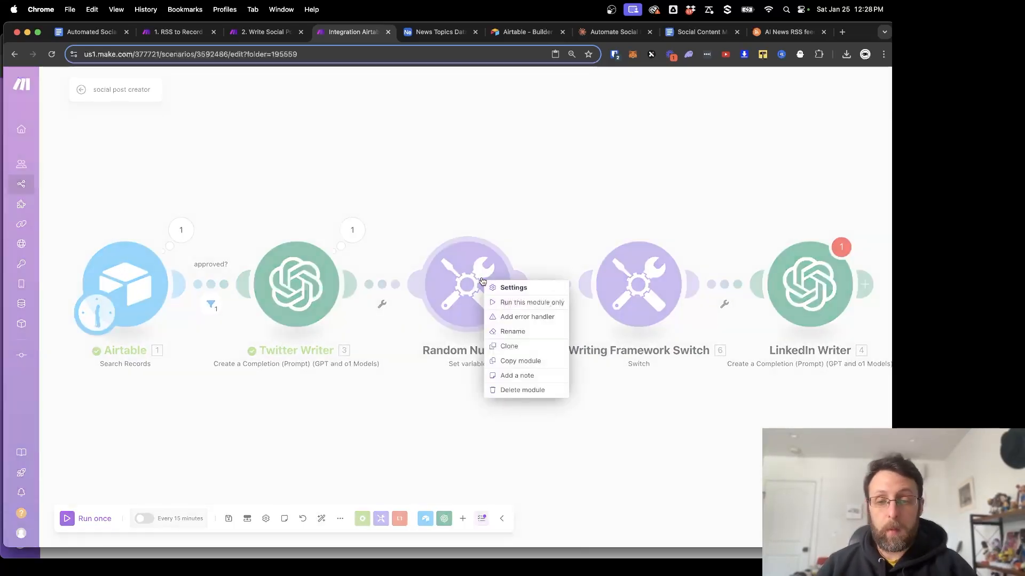
click(507, 302)
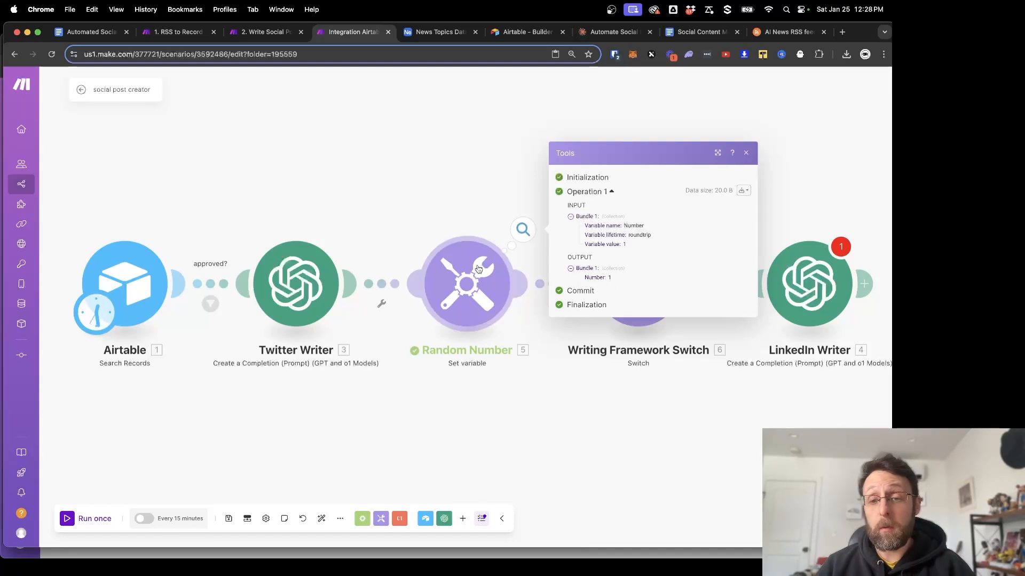
right_click(478, 271)
click(510, 293)
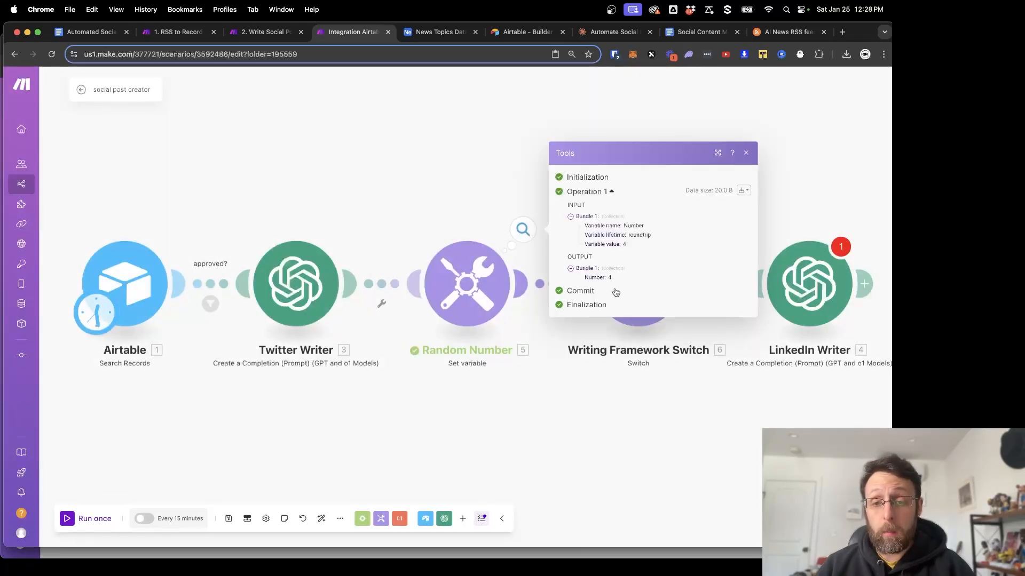
click(427, 194)
click(465, 301)
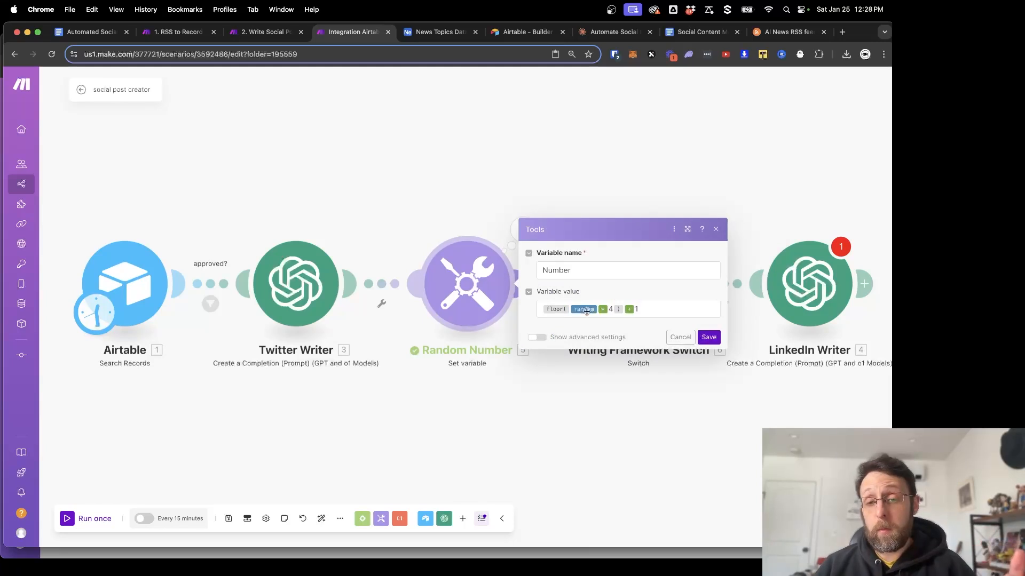
Examine the Number variable's value formula and the available math functions.
click(661, 309)
drag(660, 309, 540, 309)
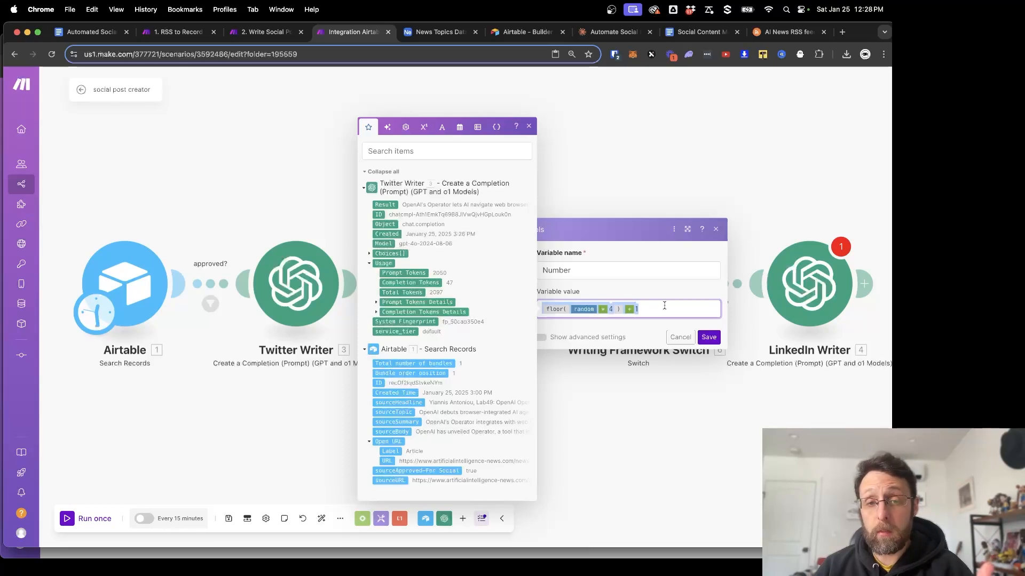
click(639, 313)
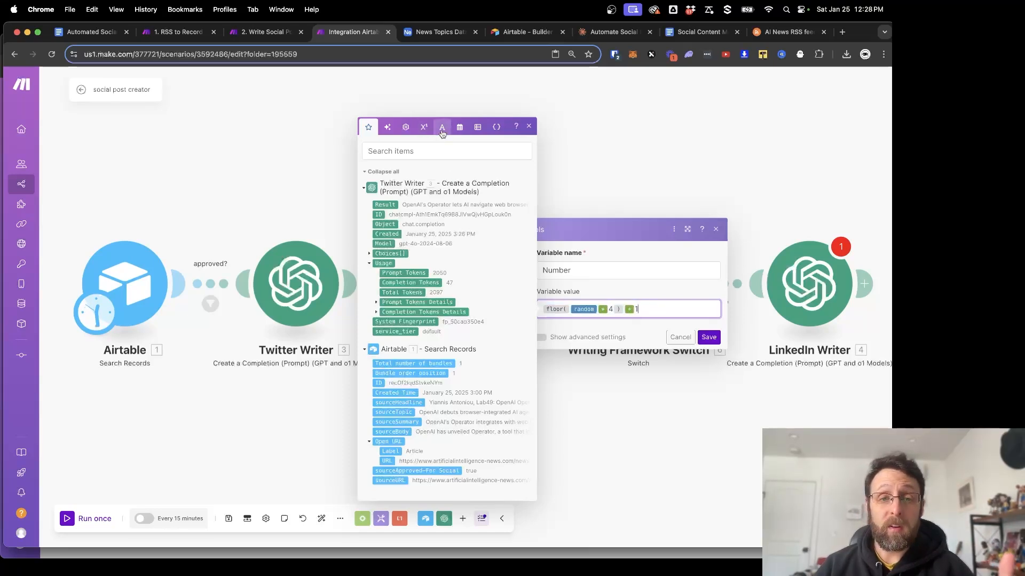
click(424, 128)
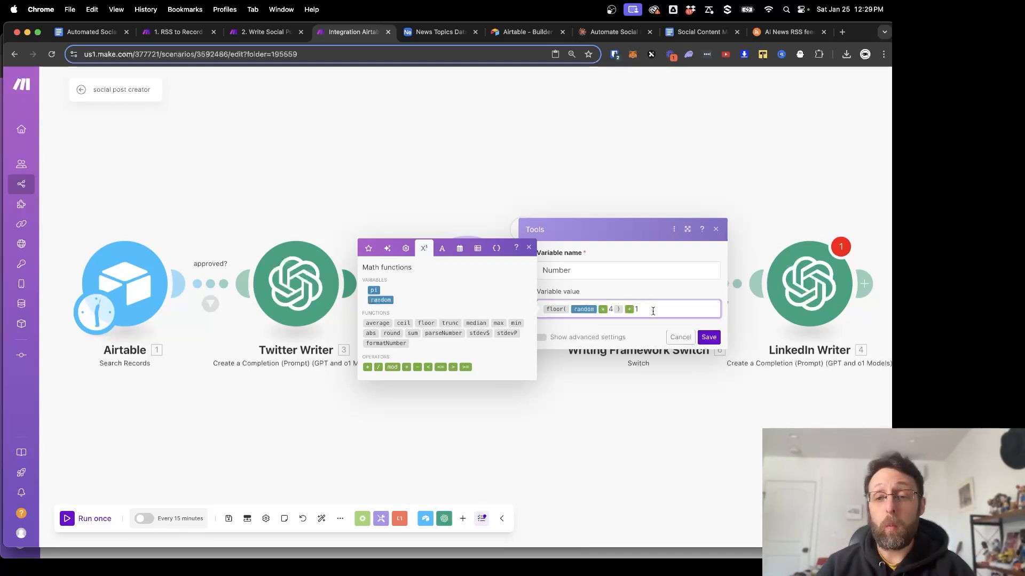
Try 10 as the random multiplier in the Number formula, restore it to 4, and save the module.
click(611, 309)
text(4)
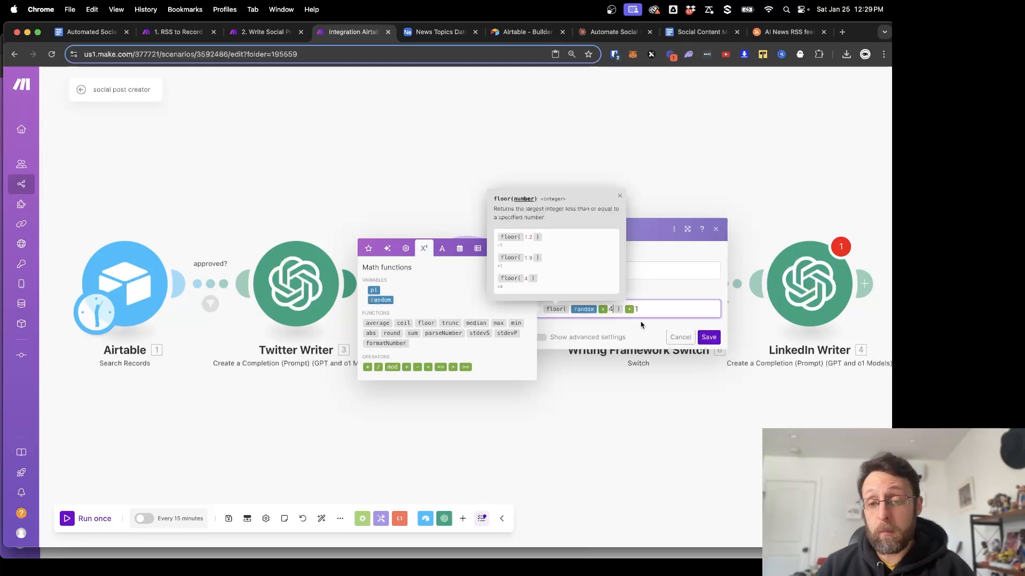
key(BackSpace)
text(10)
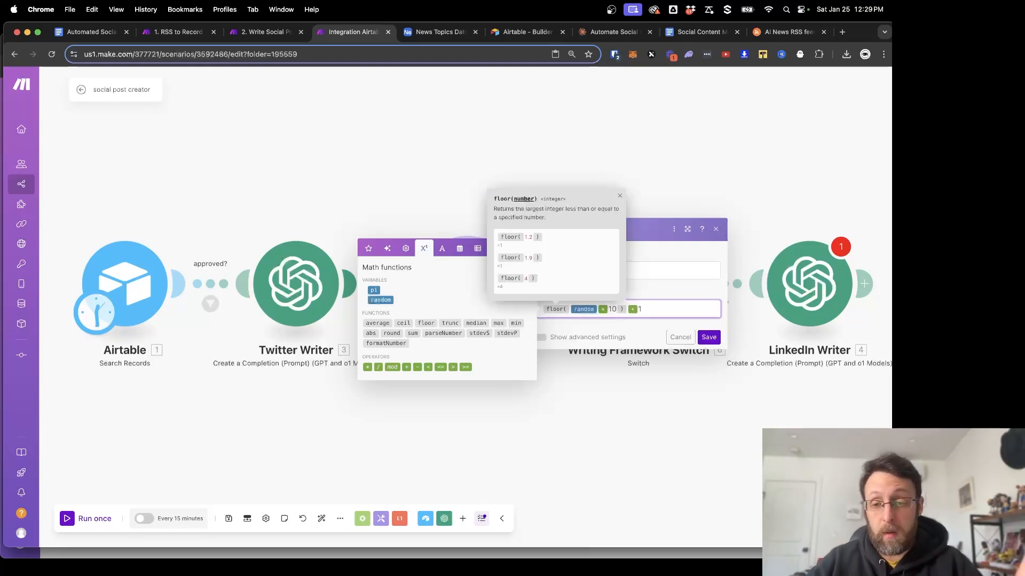
key(BackSpace)
key(BackSpace)
text(4)
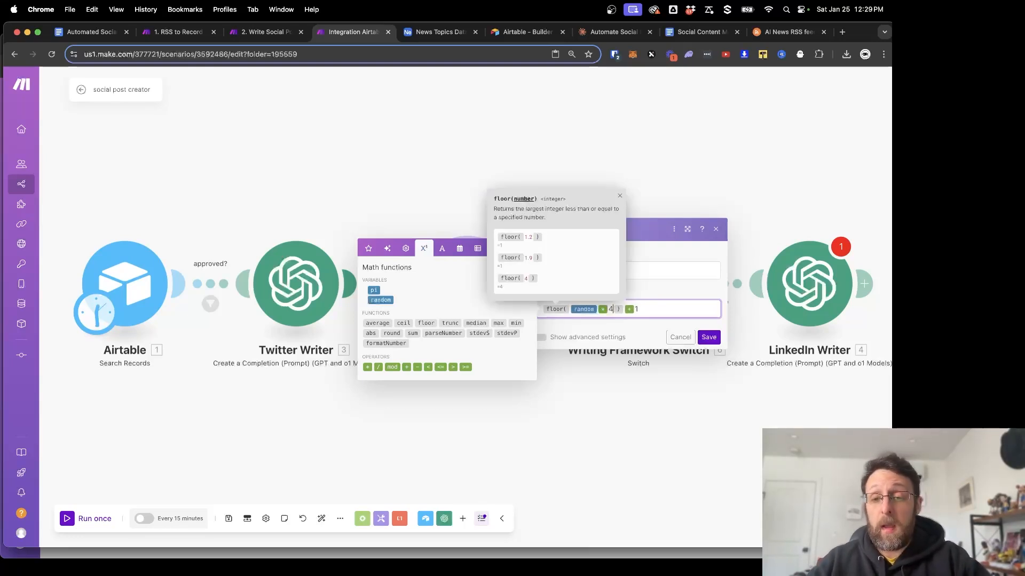
click(708, 337)
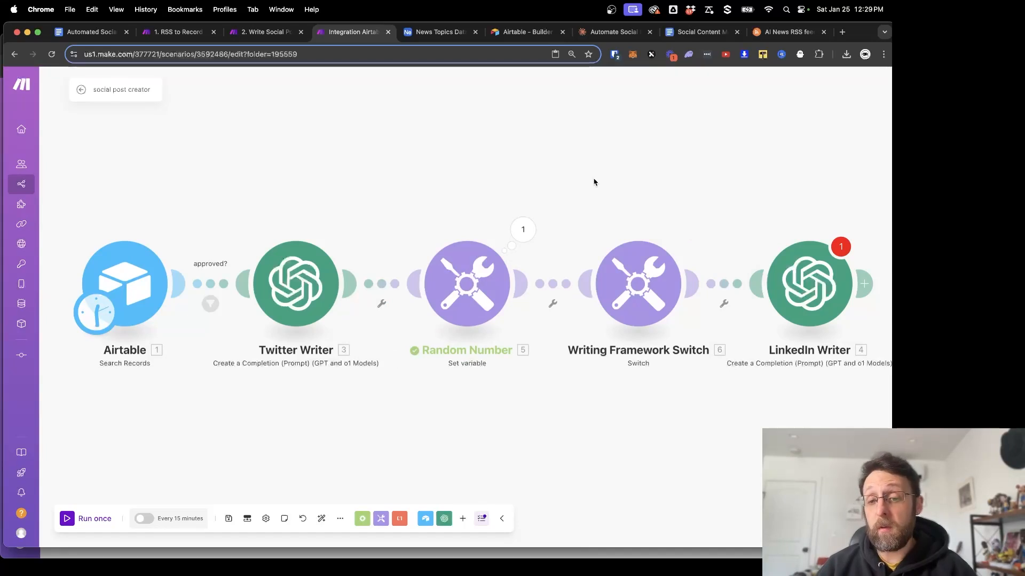
Open the Writing Framework Switch settings, collapse the three case outputs, and review the Number input, the case patterns and the Else prompt.
drag(593, 181, 497, 160)
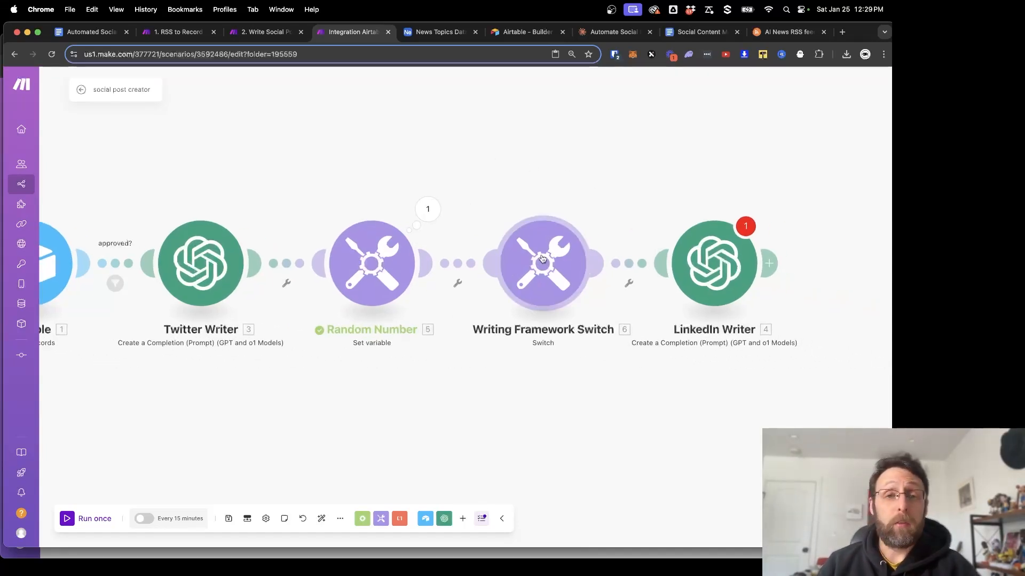
drag(542, 258, 562, 209)
click(562, 210)
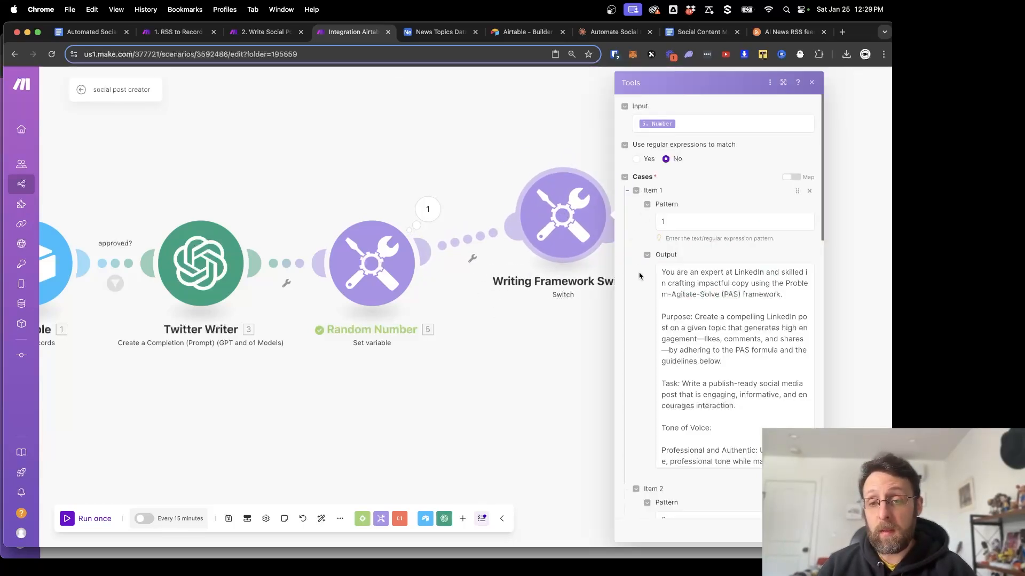
click(647, 256)
click(646, 340)
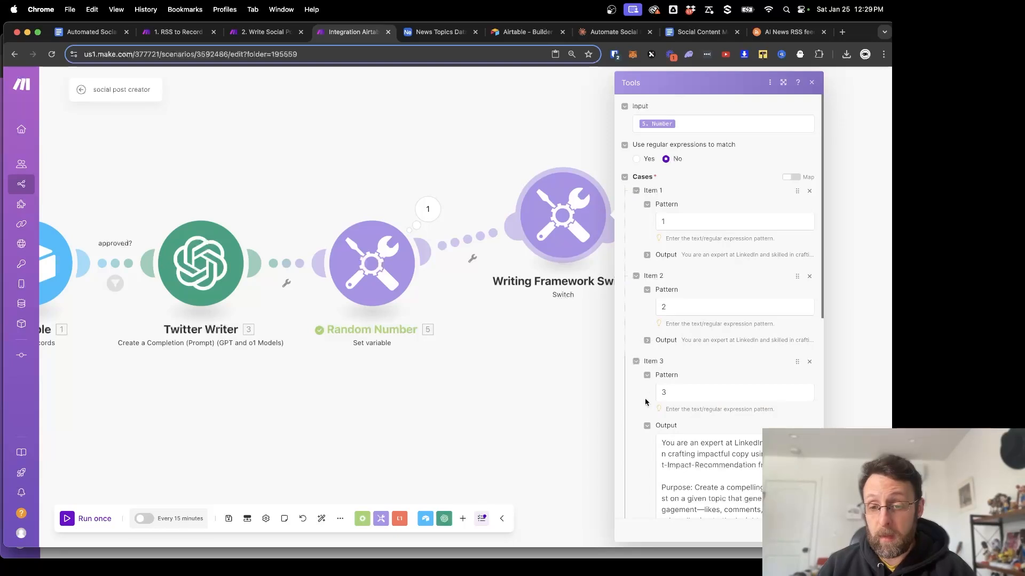
click(647, 430)
scroll(648, 430, down, 5)
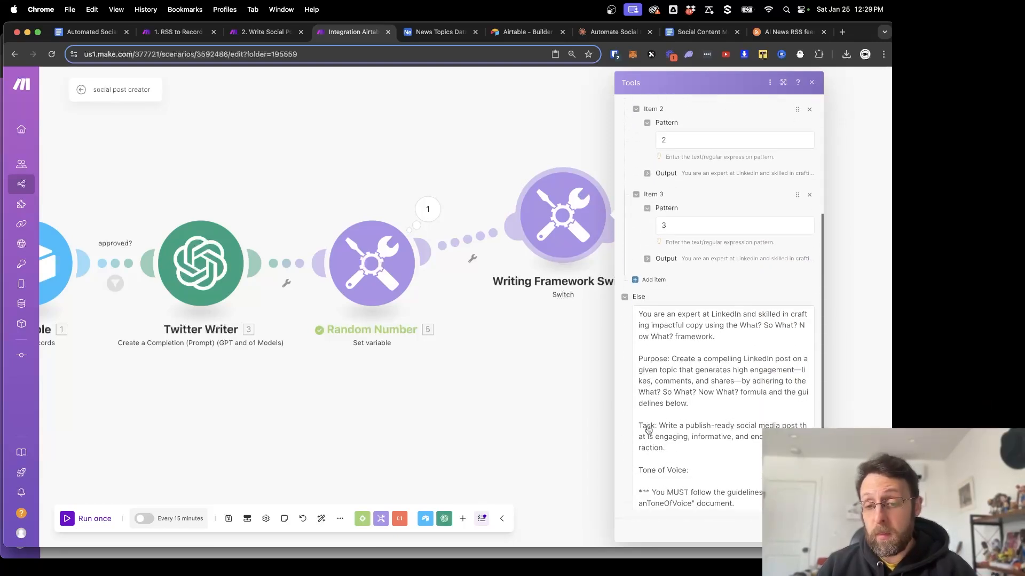
scroll(634, 247, up, 5)
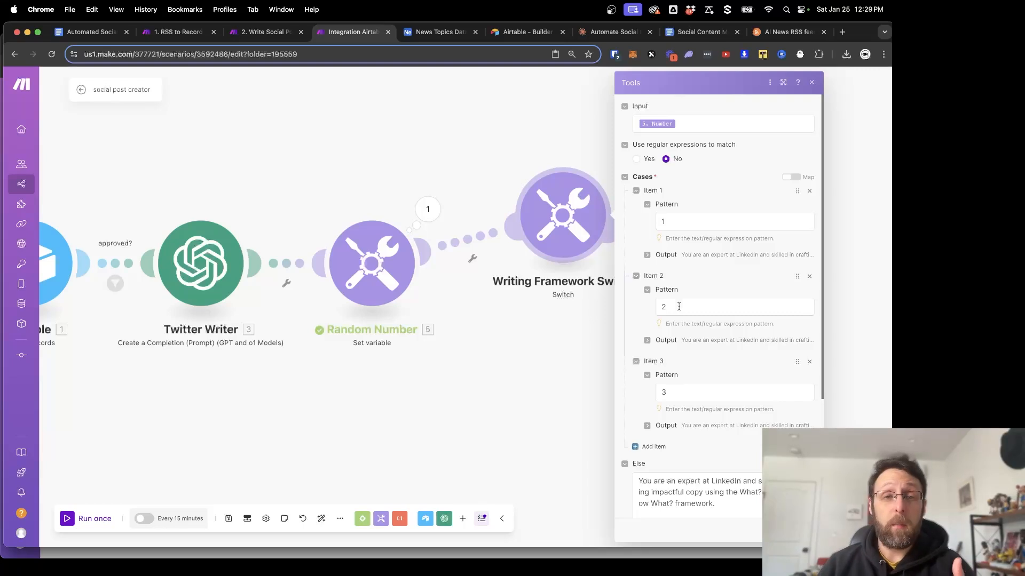
scroll(685, 323, down, 3)
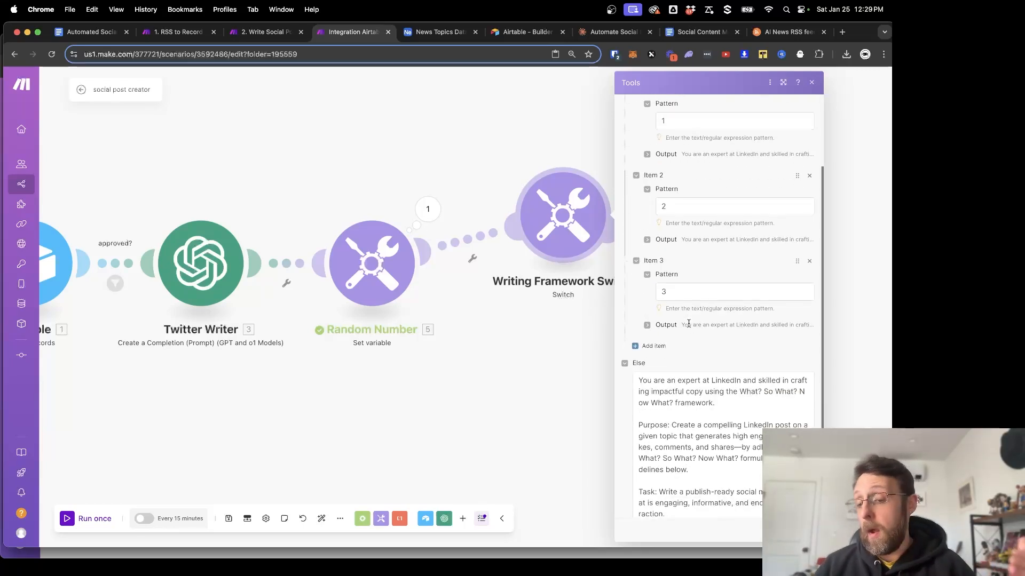
scroll(687, 326, down, 2)
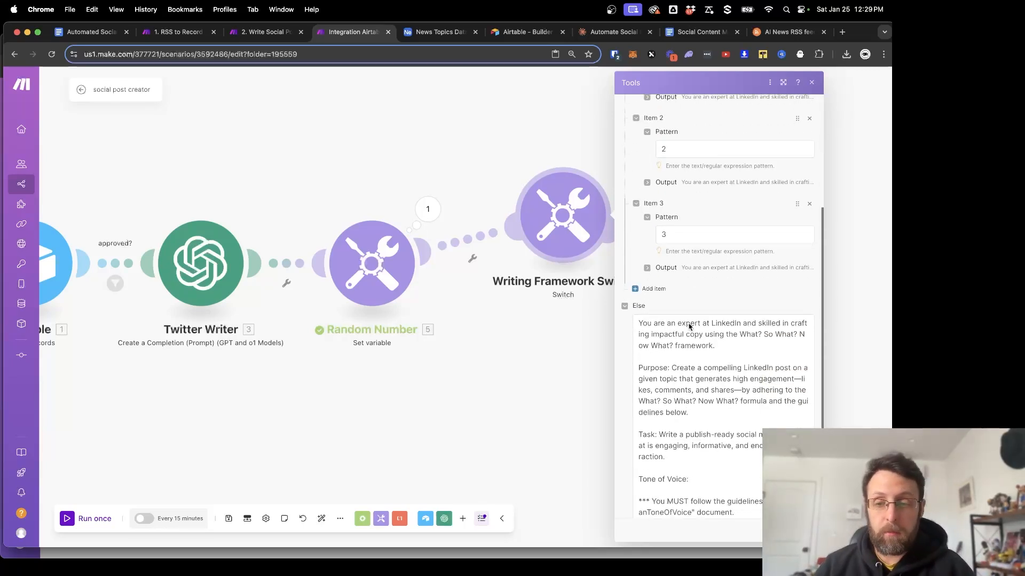
scroll(677, 294, up, 5)
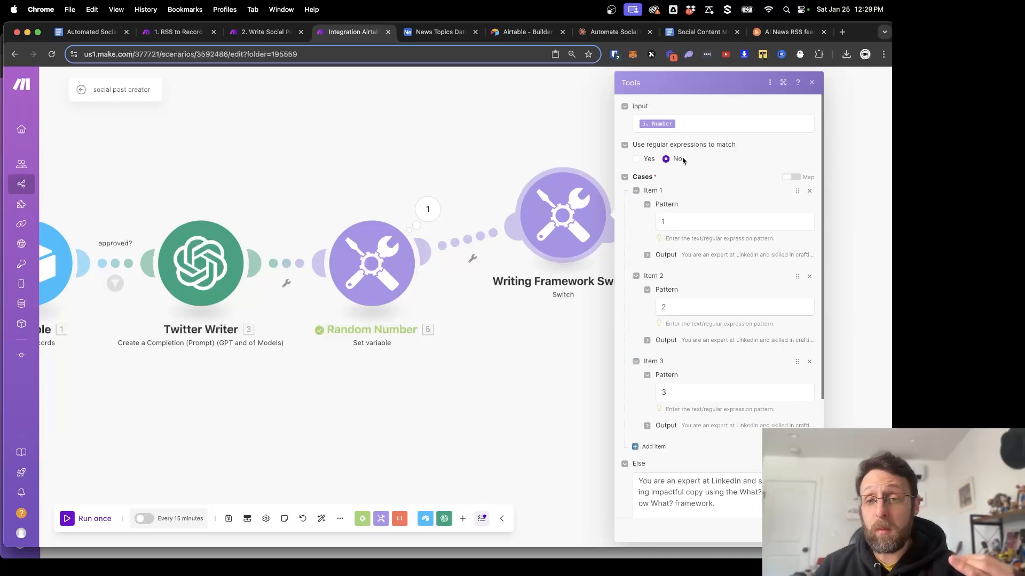
click(684, 124)
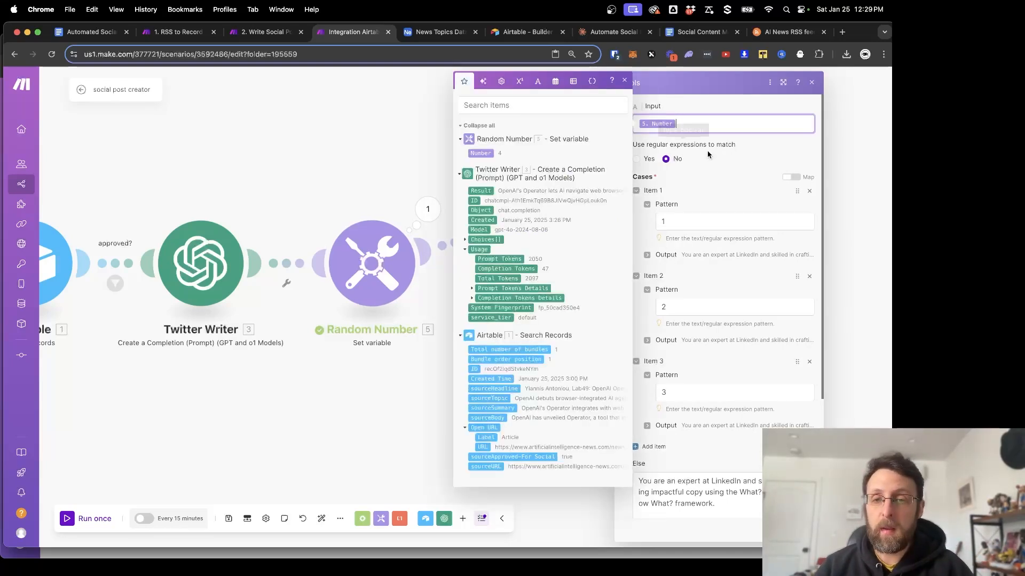
click(719, 183)
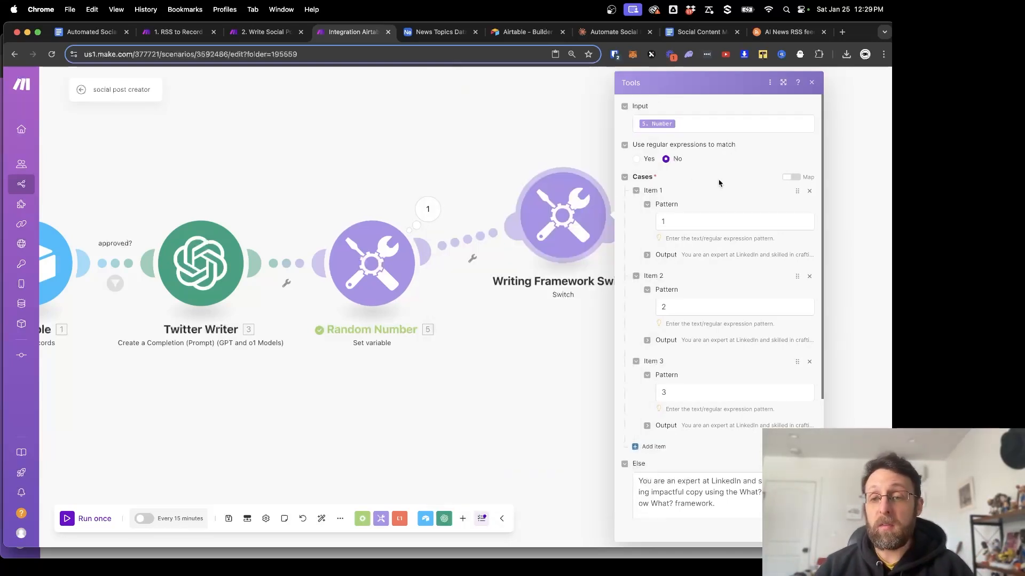
Read the Writing Framework Switch output prompts for patterns 1 and 2, and close the settings.
click(647, 255)
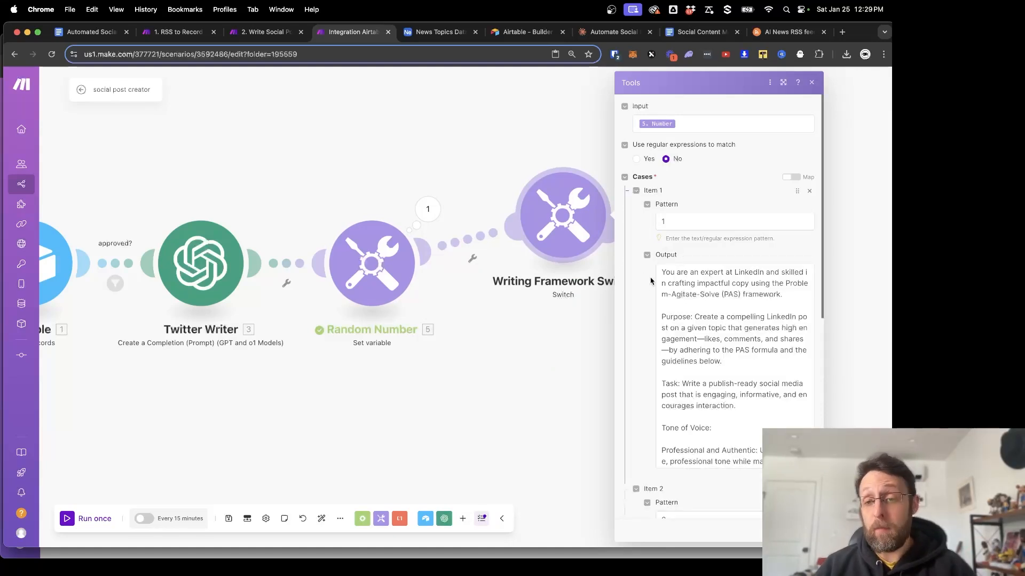
scroll(663, 403, down, 2)
scroll(663, 403, up, 3)
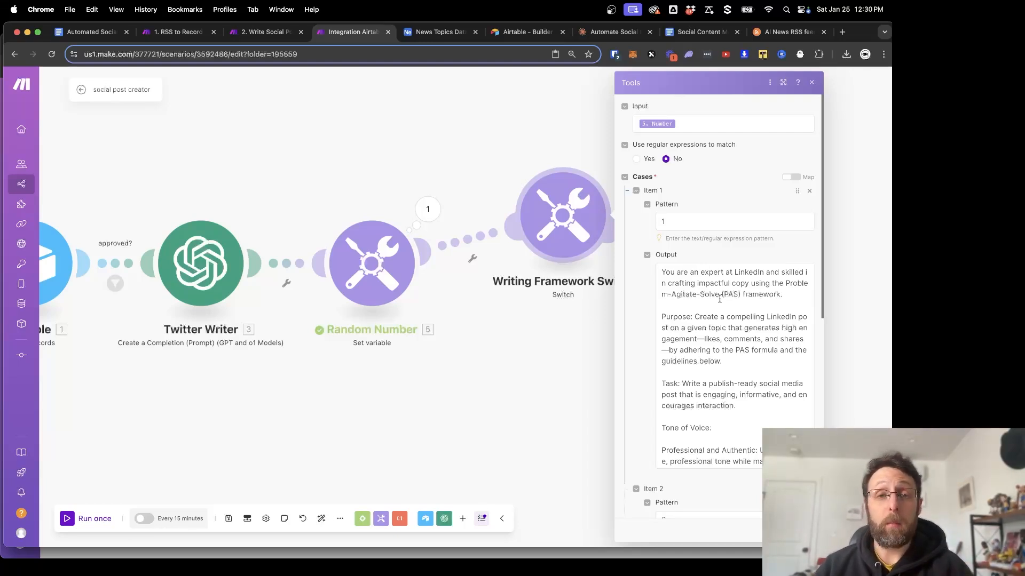
scroll(719, 304, down, 2)
scroll(637, 381, down, 4)
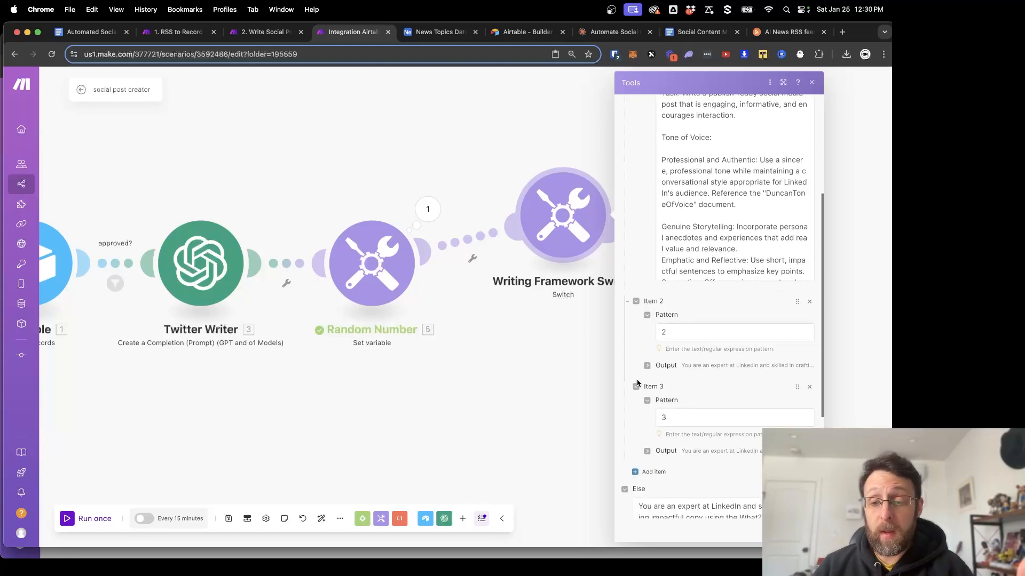
click(647, 357)
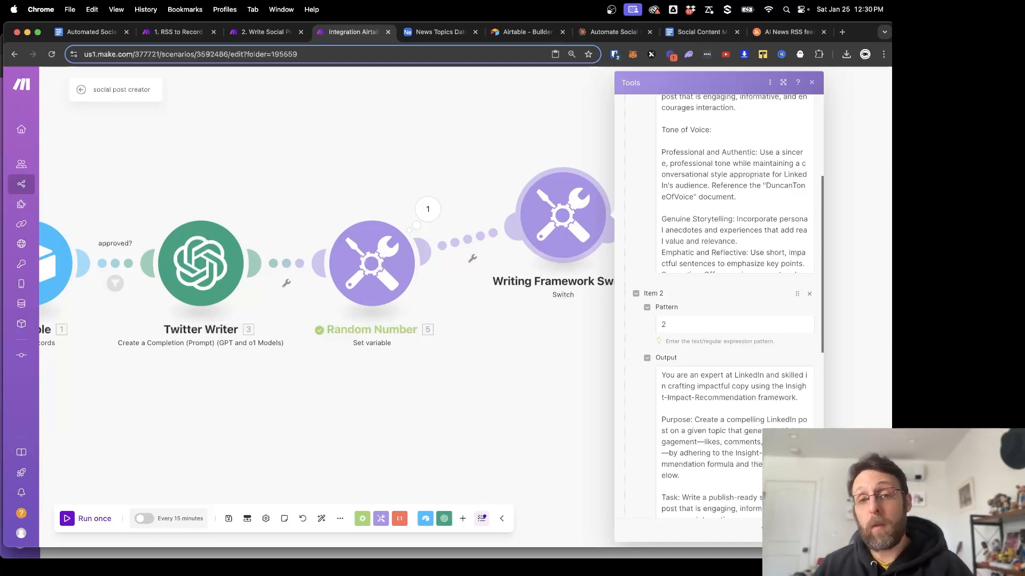
click(800, 528)
Reposition Writing Framework Switch and LinkedIn Writer level with each other, and save the scenario.
drag(712, 260, 730, 199)
drag(552, 220, 518, 244)
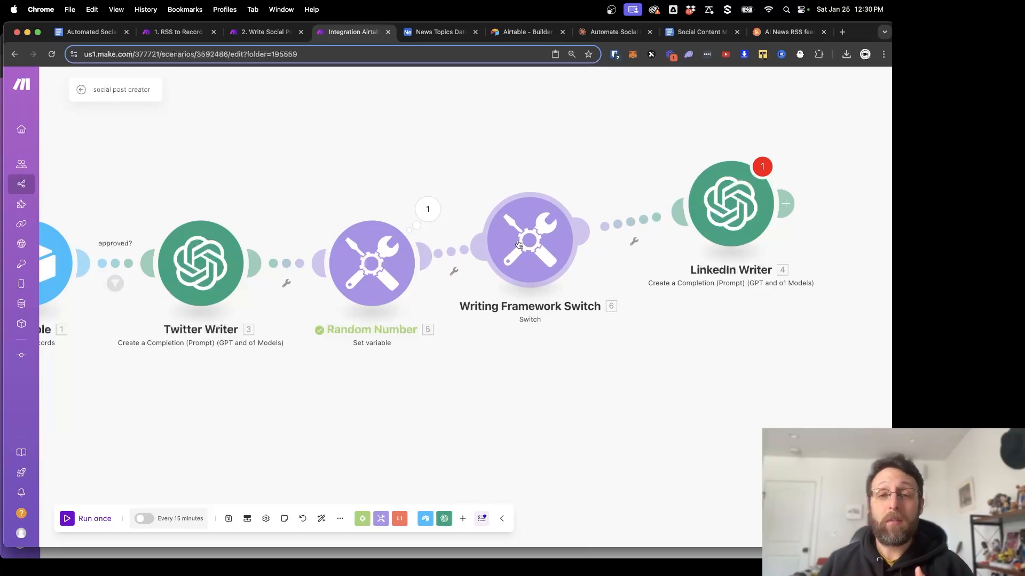
drag(729, 204, 720, 232)
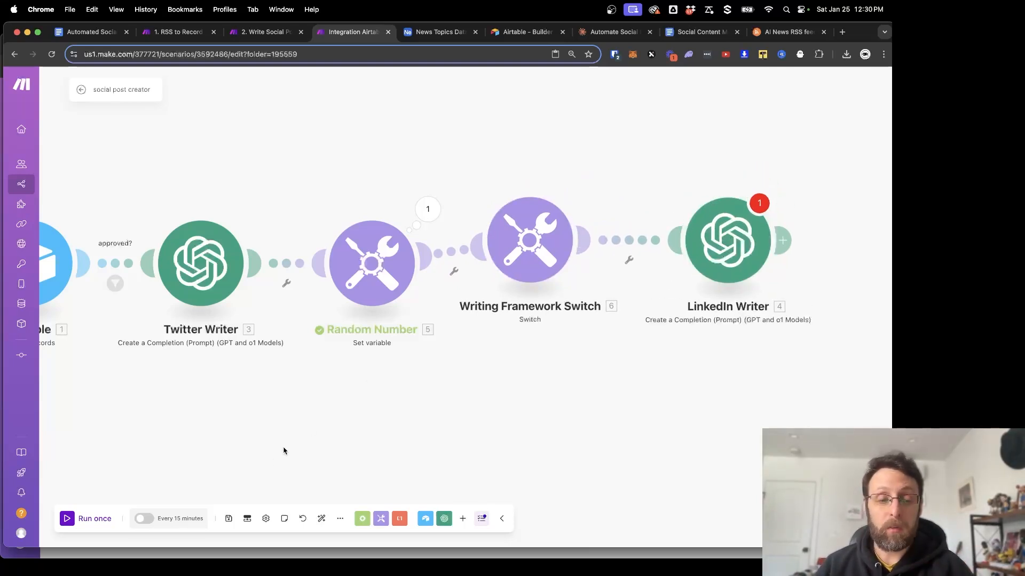
click(228, 519)
click(410, 525)
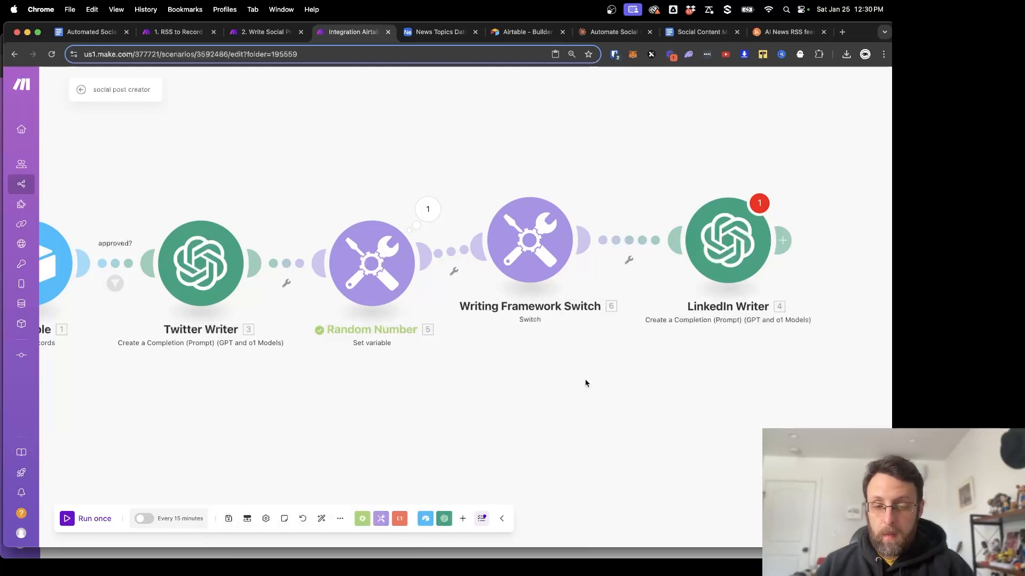
Map the Writing Framework Switch Output into the text content of LinkedIn Writer's second message, and save the module.
scroll(585, 382, right, 4)
scroll(585, 382, up, 2)
click(627, 291)
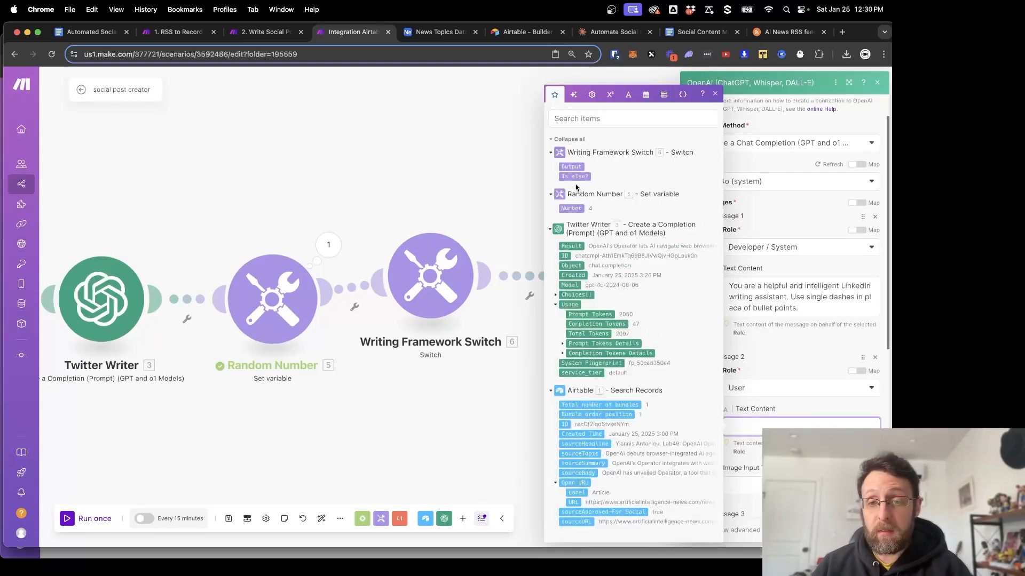
click(571, 166)
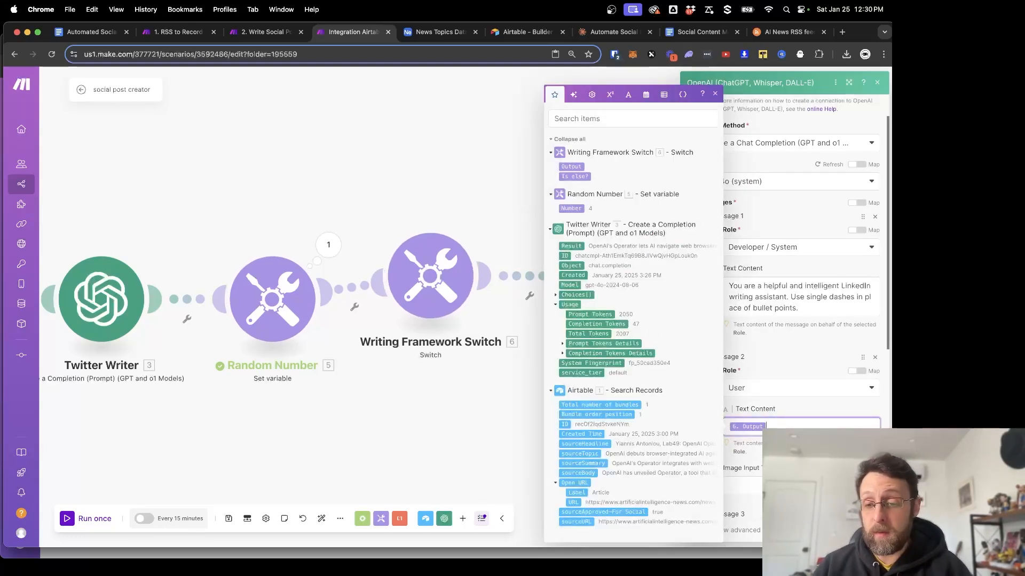
click(808, 347)
scroll(807, 361, down, 6)
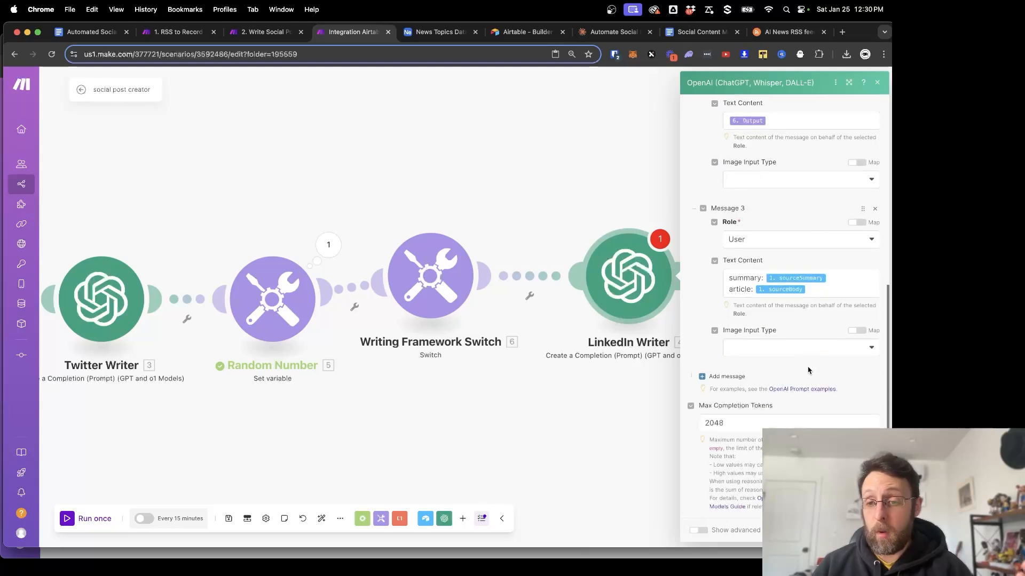
click(866, 530)
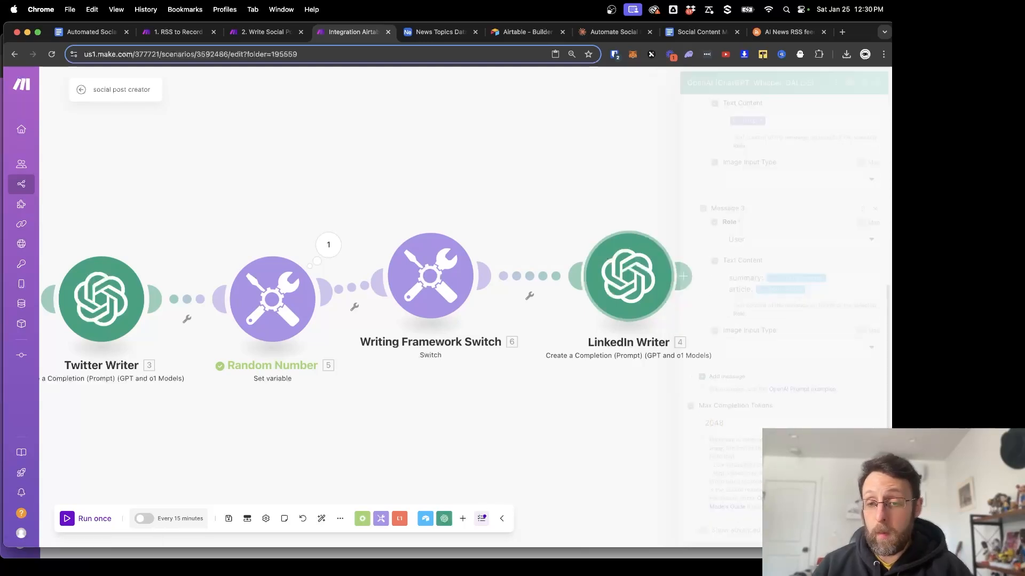
Auto-align the modules and run the whole scenario once.
click(321, 519)
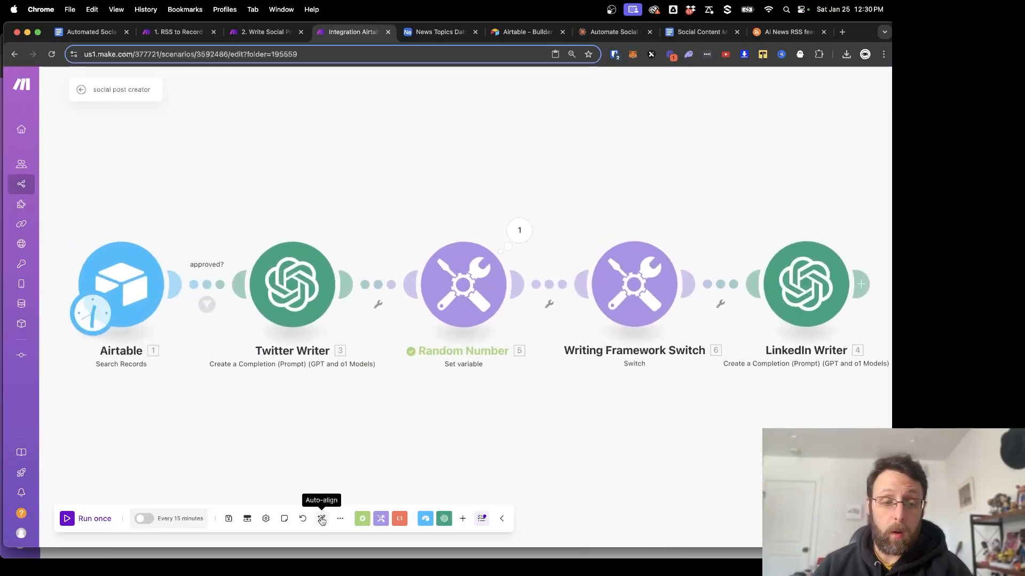
click(63, 518)
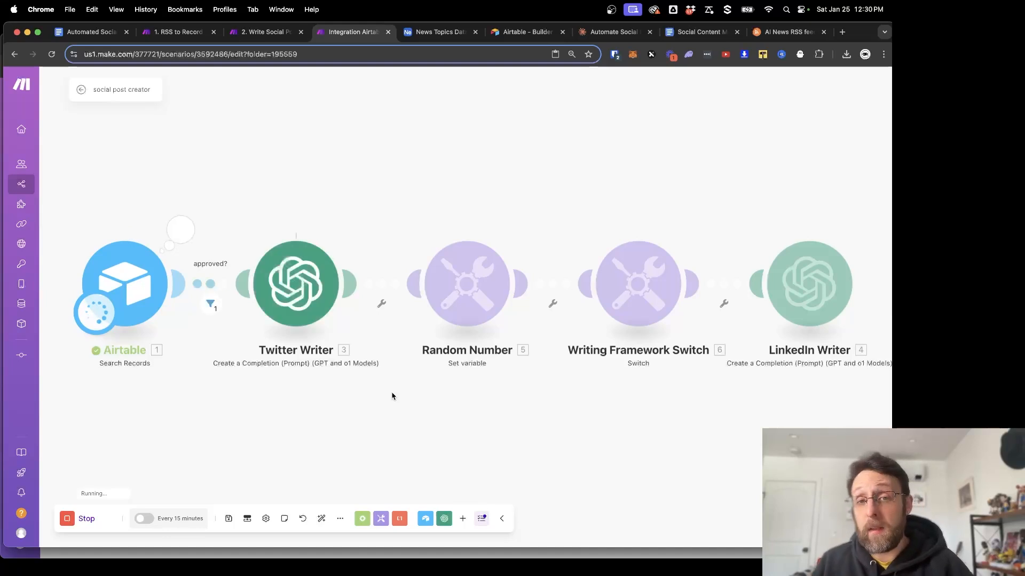
click(180, 230)
click(487, 421)
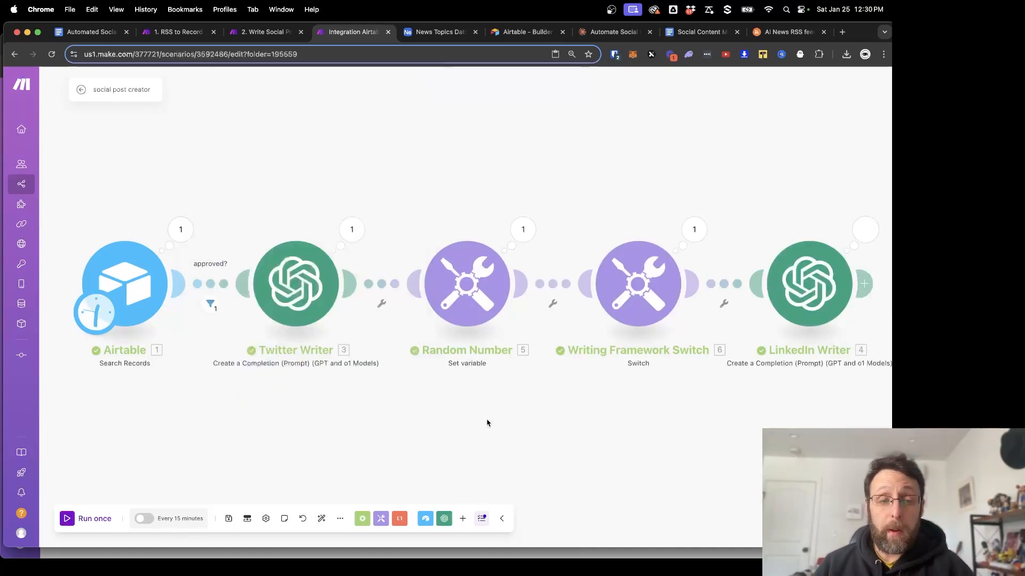
Inspect the run outputs of Twitter Writer, Random Number and Writing Framework Switch, including the Switch's full output prompt.
click(352, 230)
drag(436, 254, 524, 281)
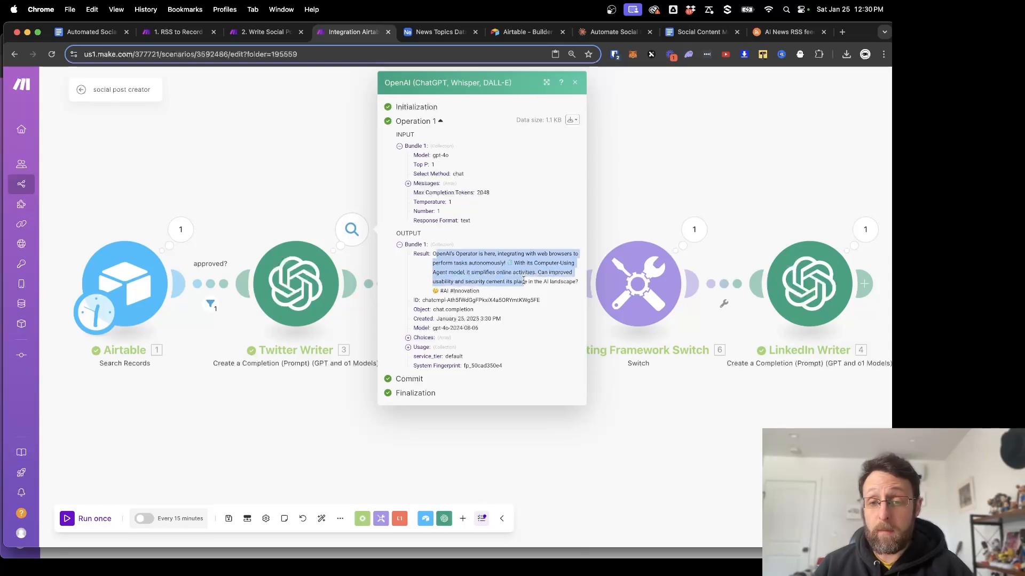
click(646, 441)
scroll(626, 437, right, 3)
click(454, 215)
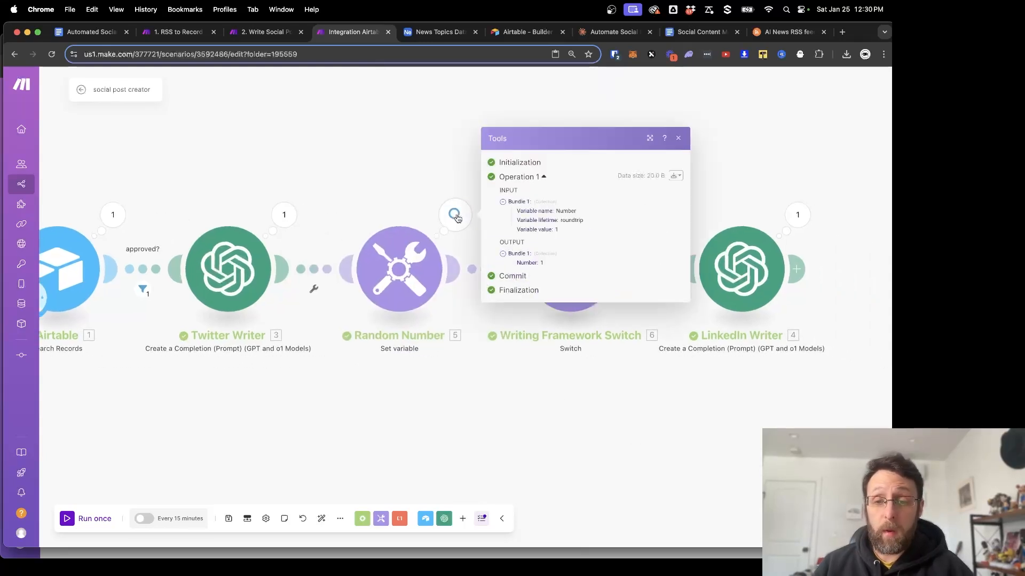
click(567, 380)
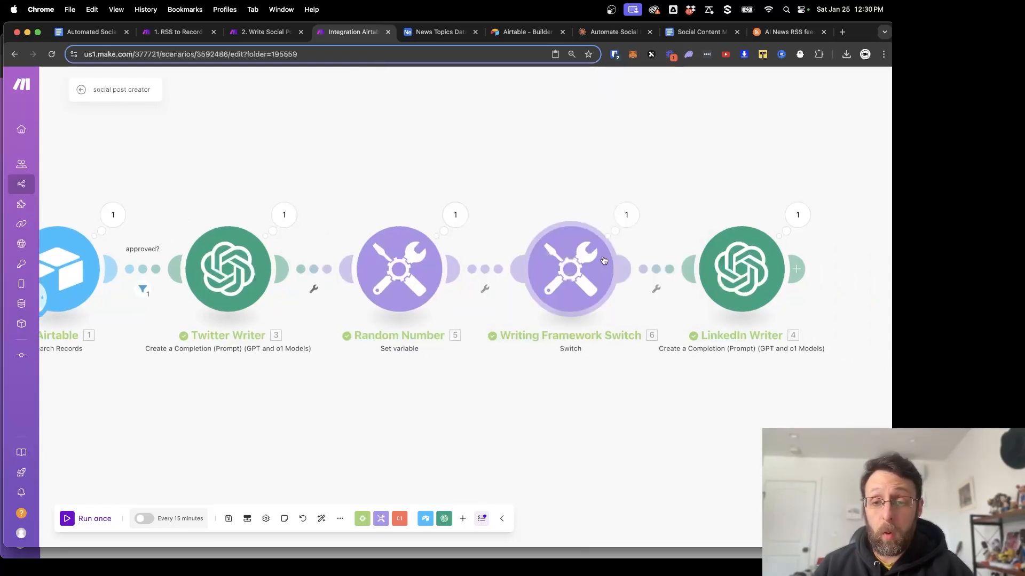
click(625, 215)
click(693, 263)
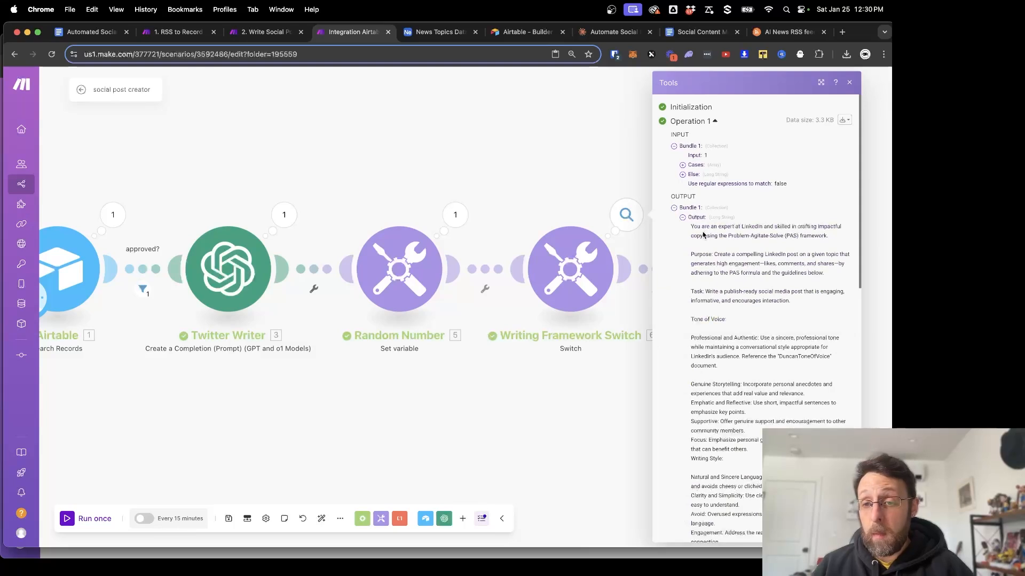
Review the Writing Framework Switch's output prompt, and inspect LinkedIn Writer's run output, reading the full generated post in its Result.
drag(704, 235, 745, 437)
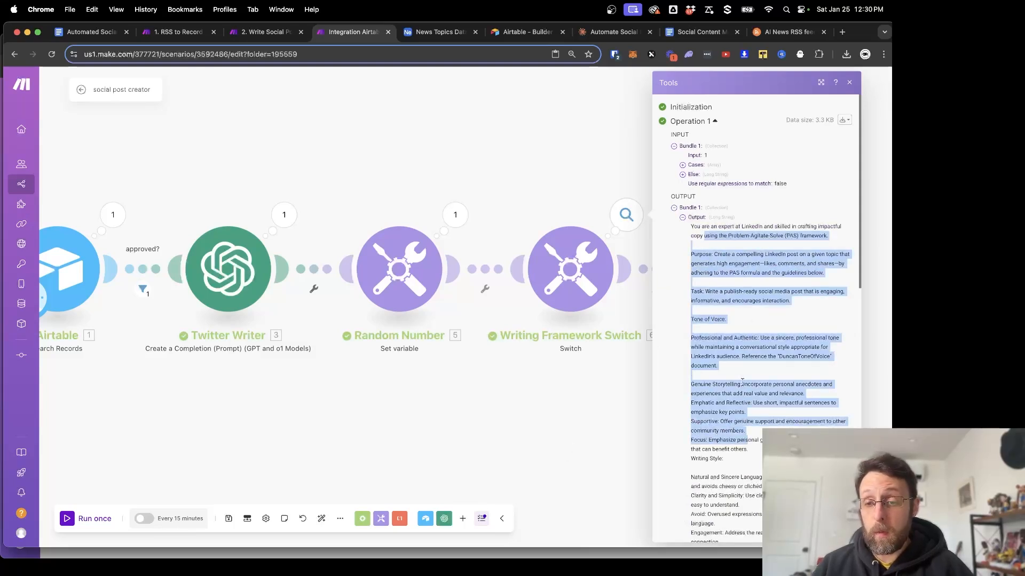
drag(579, 418, 503, 426)
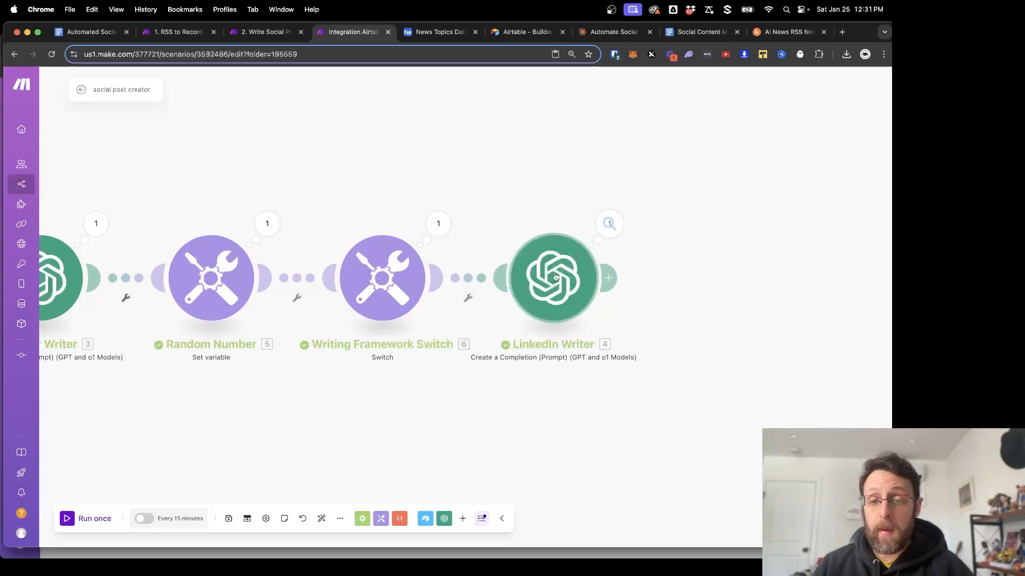
click(617, 224)
click(682, 258)
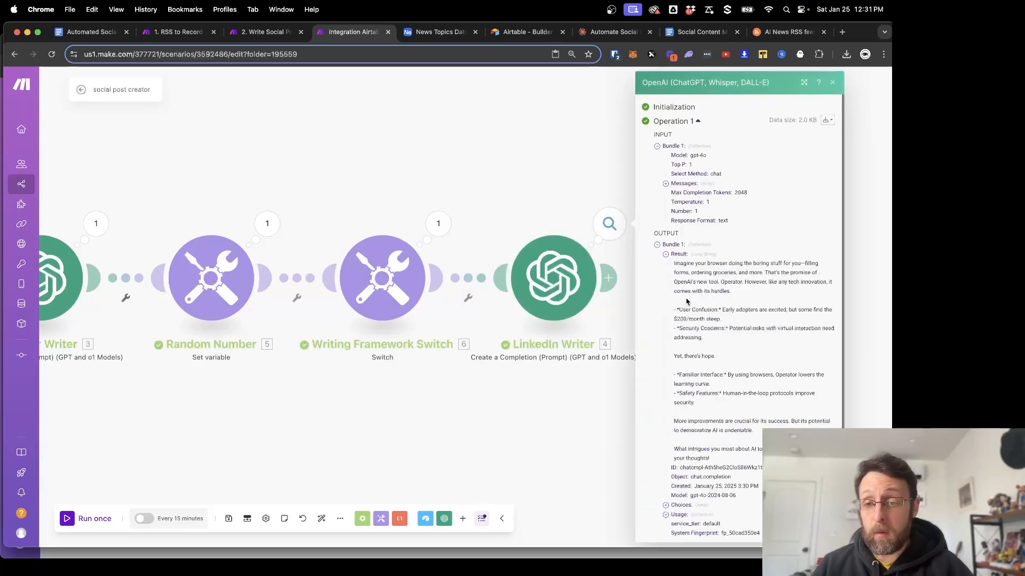
scroll(677, 251, down, 1)
drag(671, 252, 756, 249)
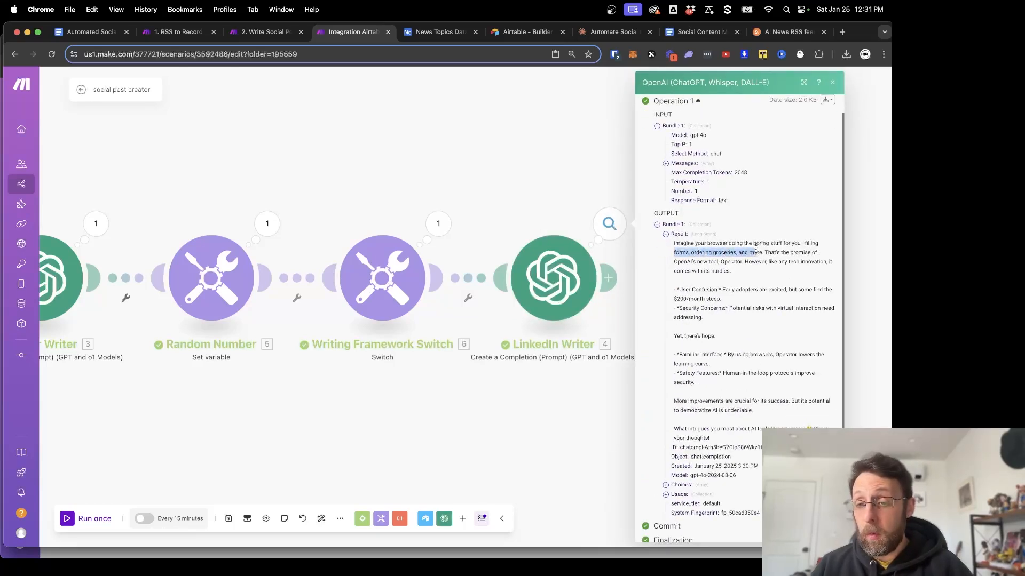
drag(687, 252, 793, 261)
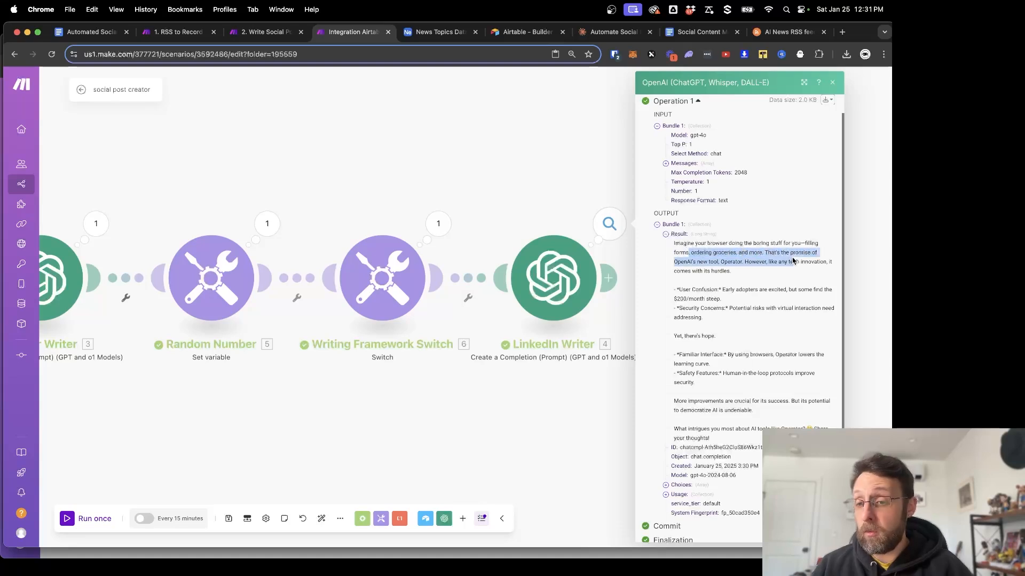
scroll(739, 271, down, 1)
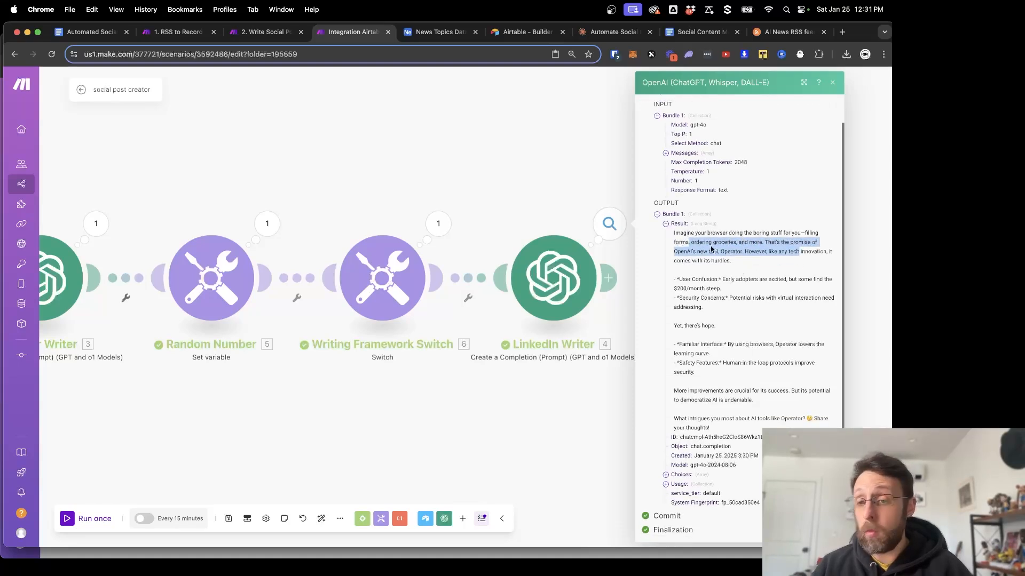
Read through the post text generated by the LinkedIn Writer module and close its output.
drag(753, 250, 810, 263)
click(744, 265)
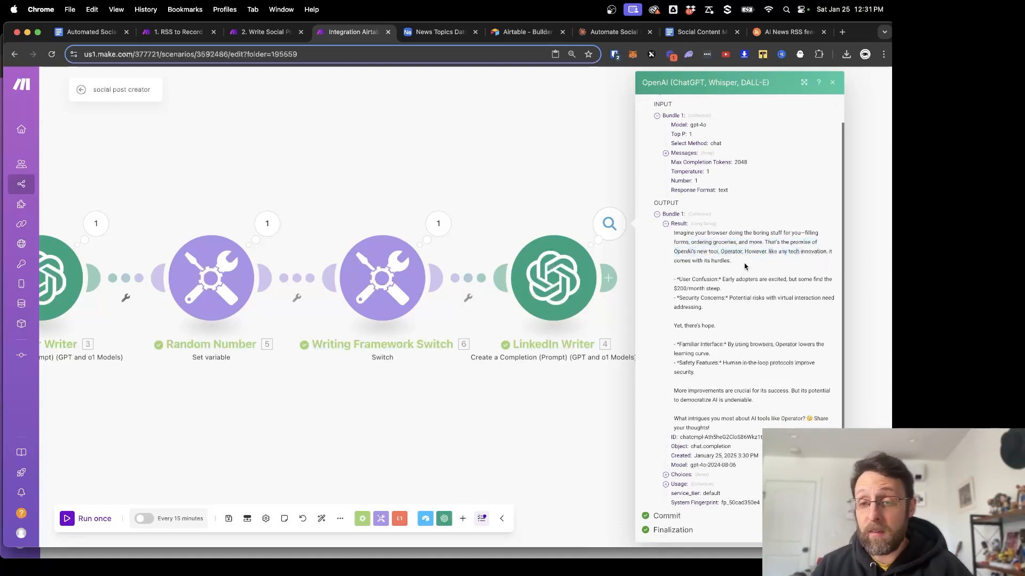
drag(684, 278, 736, 332)
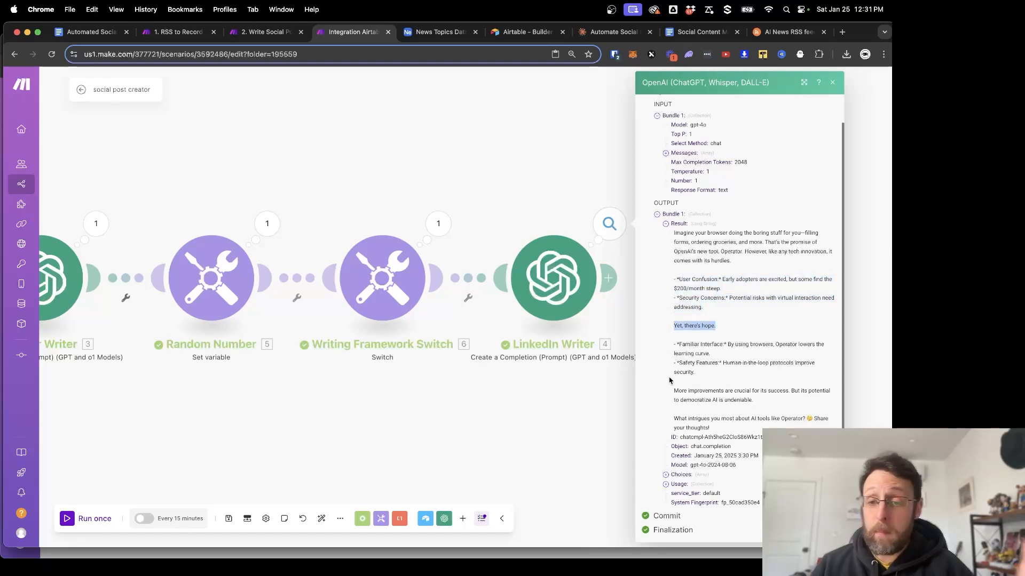
drag(674, 346, 733, 366)
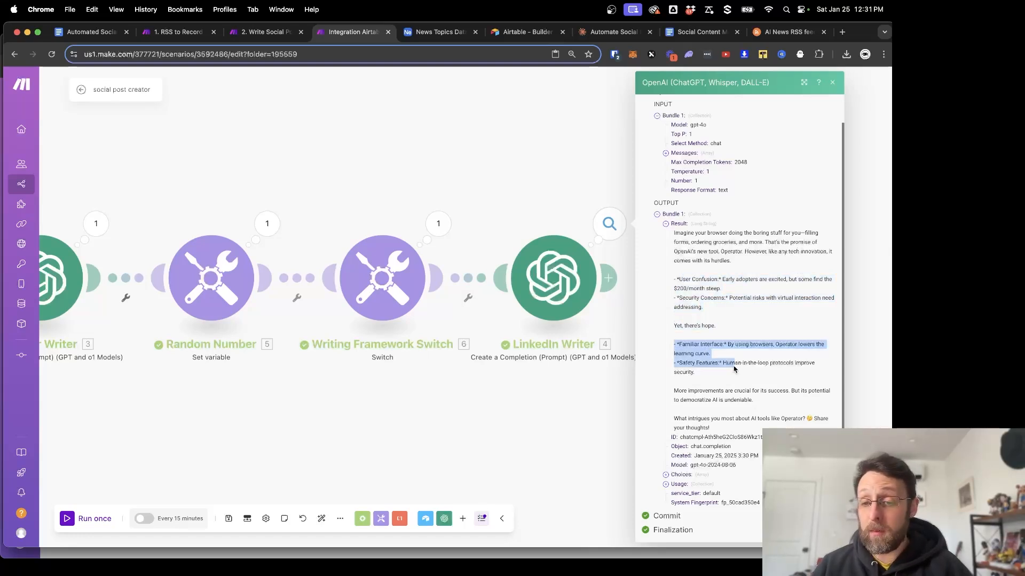
drag(672, 396, 769, 426)
click(743, 422)
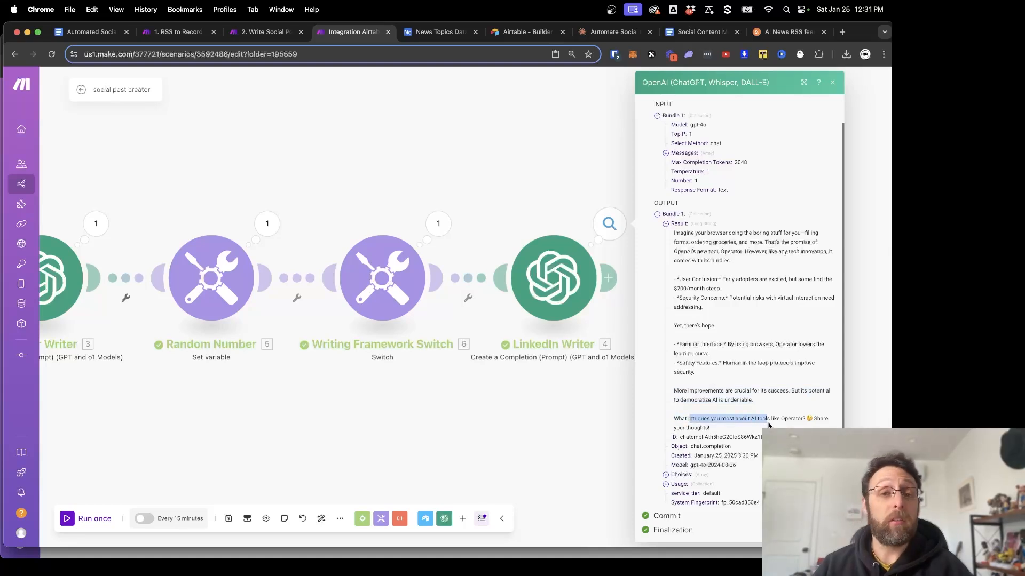
click(568, 426)
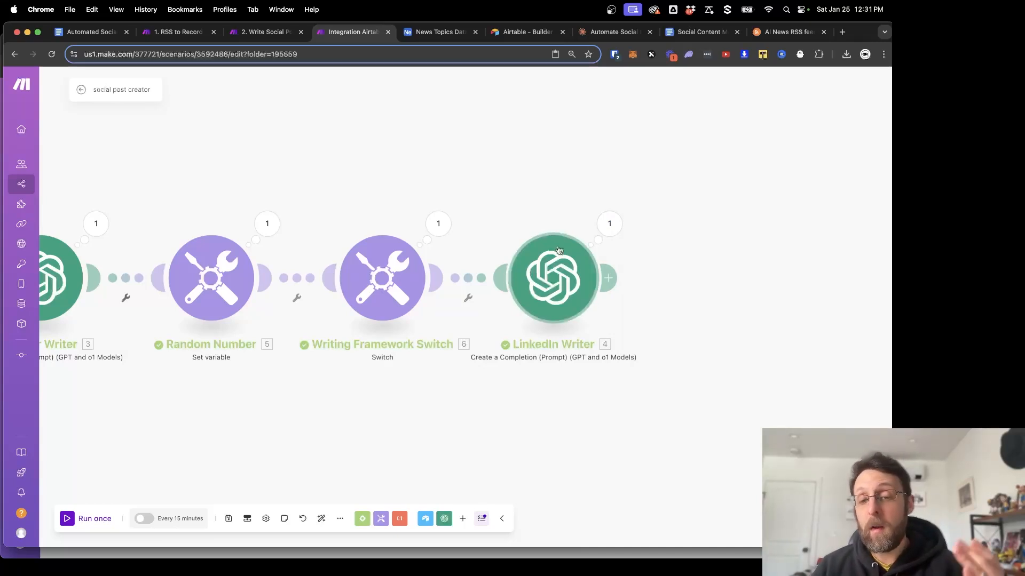
Copy the Blog Writer module from the "2. Write Social Posts" scenario into "social post creator" and attach it after LinkedIn Writer.
key(ctrl+shift+Tab)
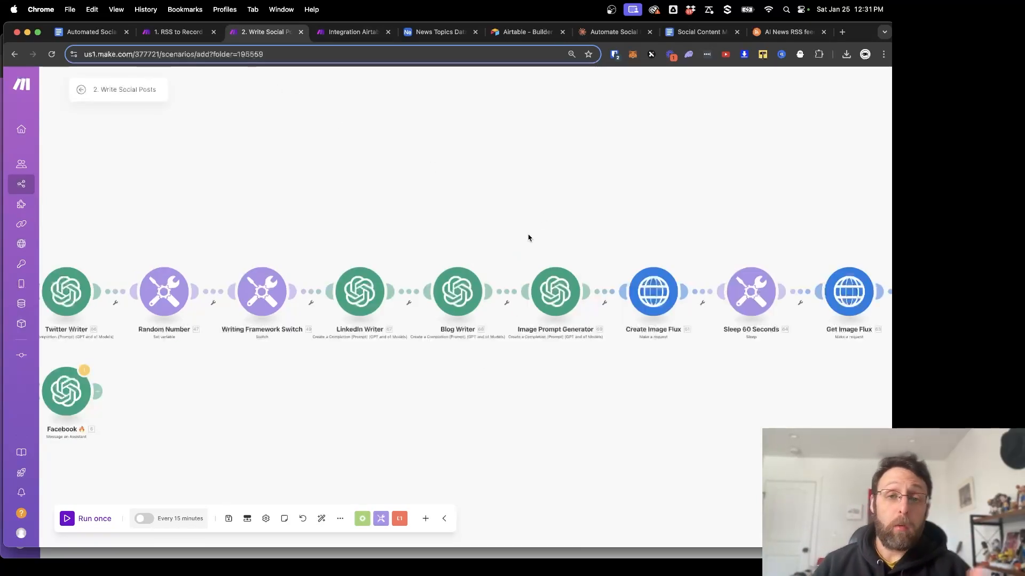
right_click(451, 290)
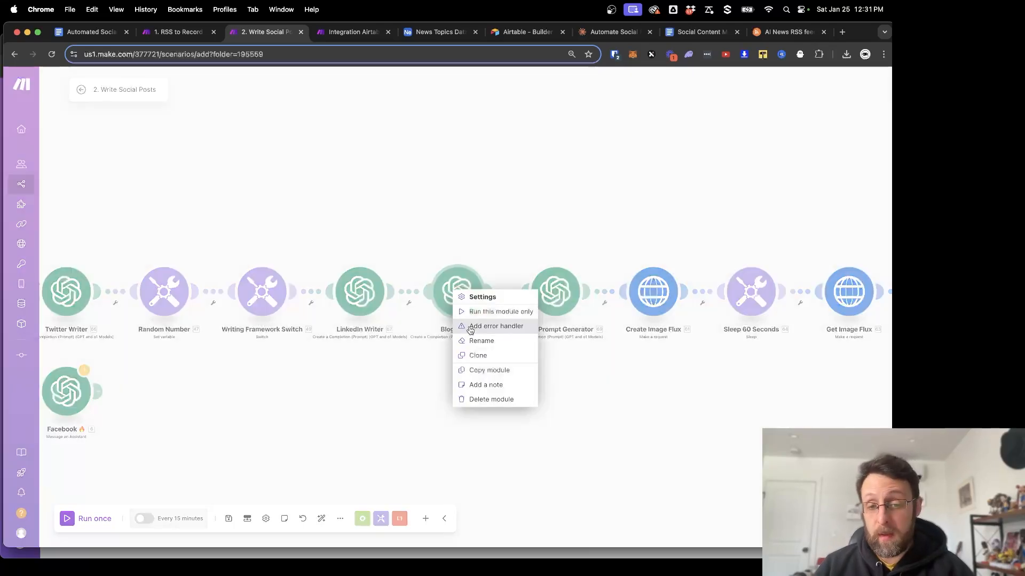
click(478, 370)
key(ctrl+Tab)
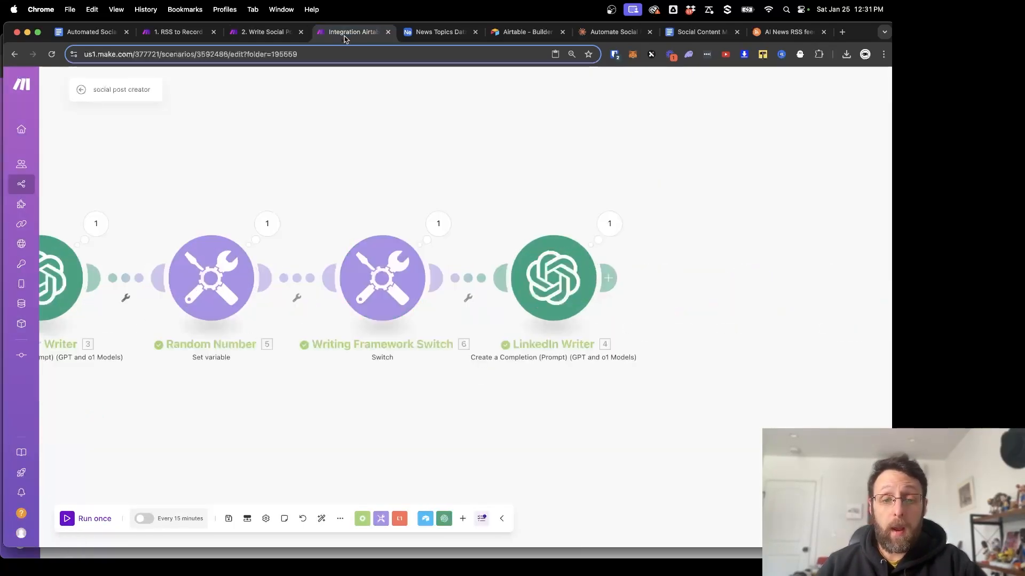
key(super+v)
drag(800, 386, 696, 349)
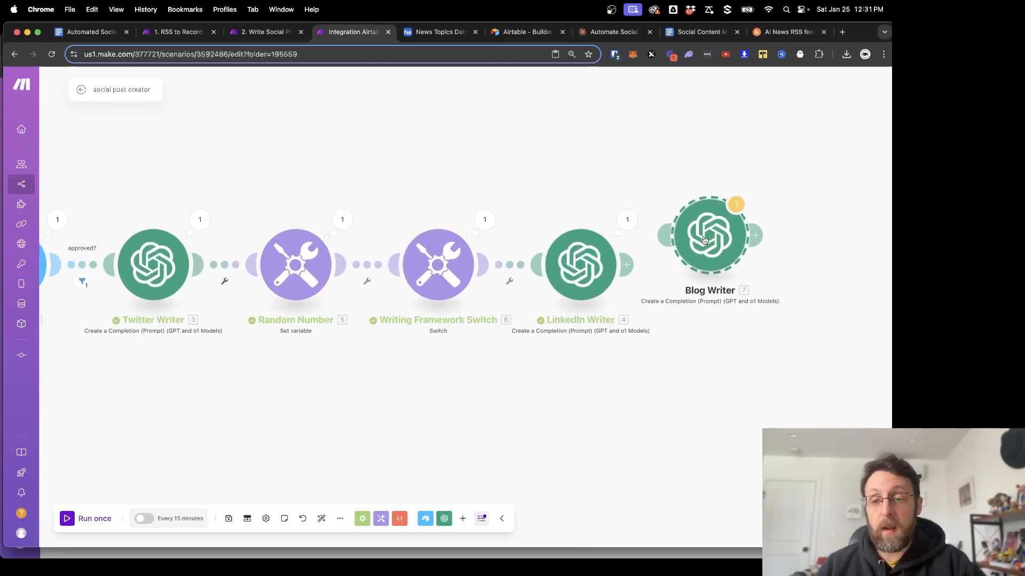
drag(713, 230, 718, 258)
Open the Blog Writer module's settings and review its model and Developer / System message.
click(718, 258)
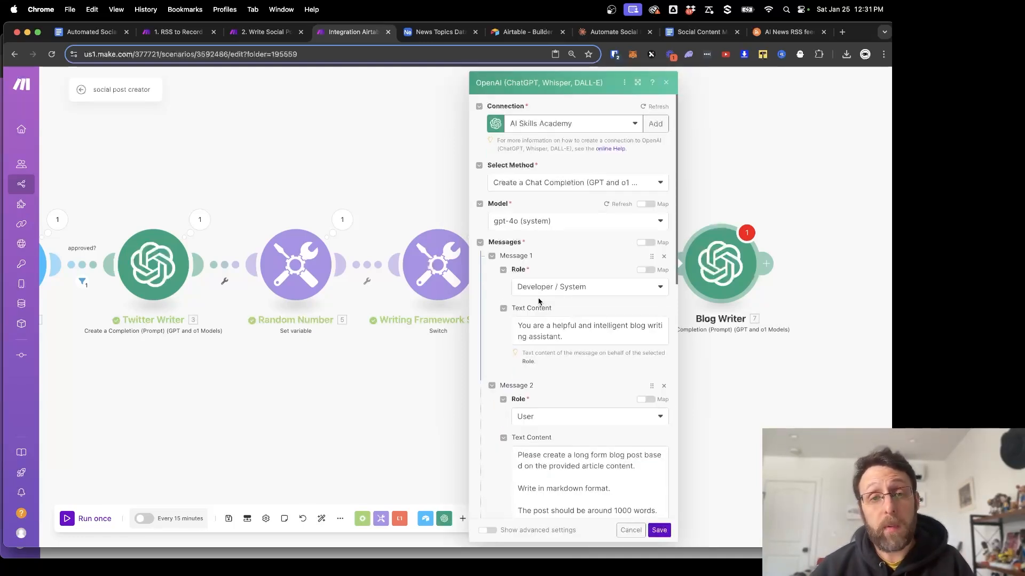
scroll(485, 352, down, 1)
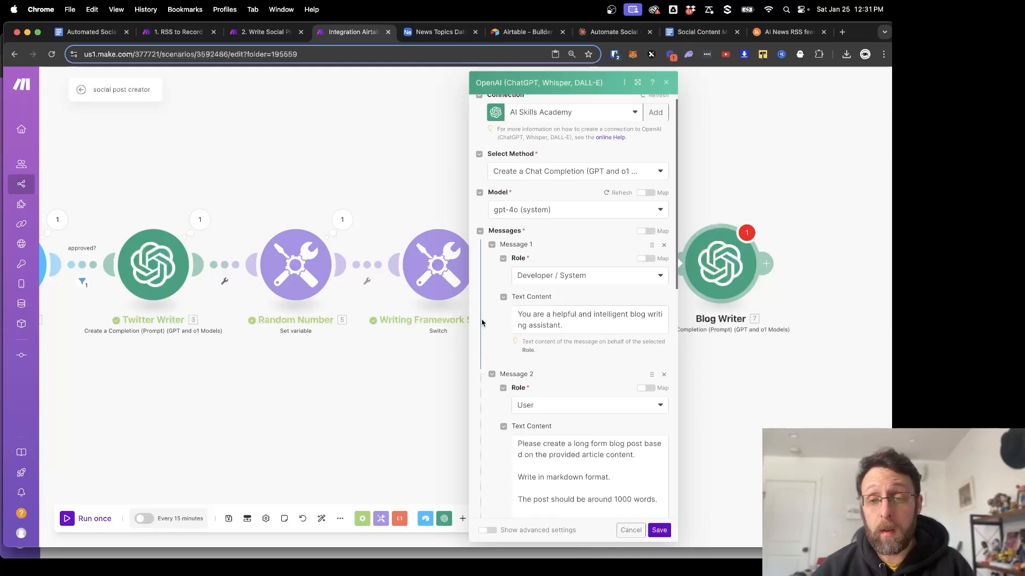
scroll(488, 271, down, 2)
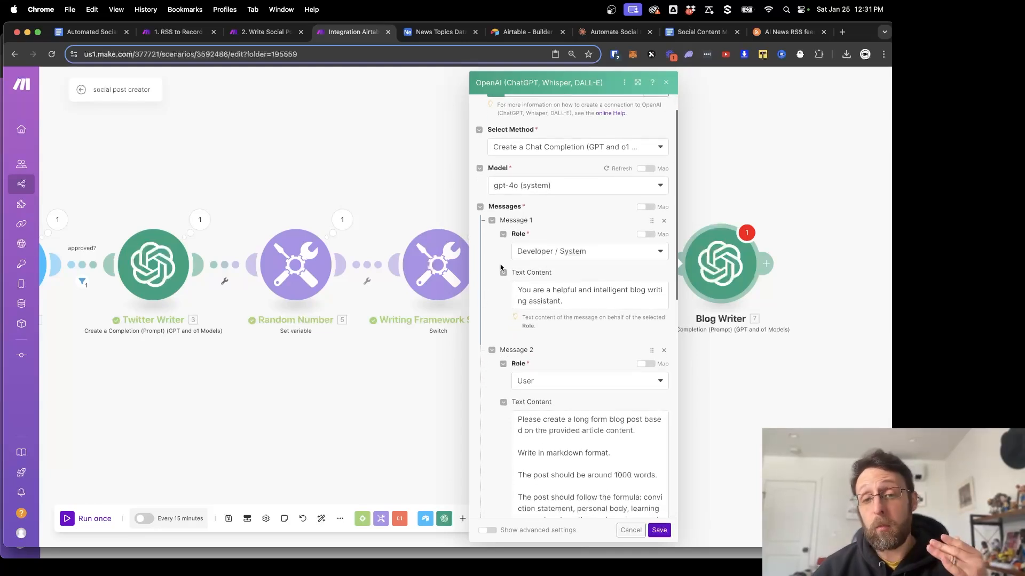
triple_click(523, 288)
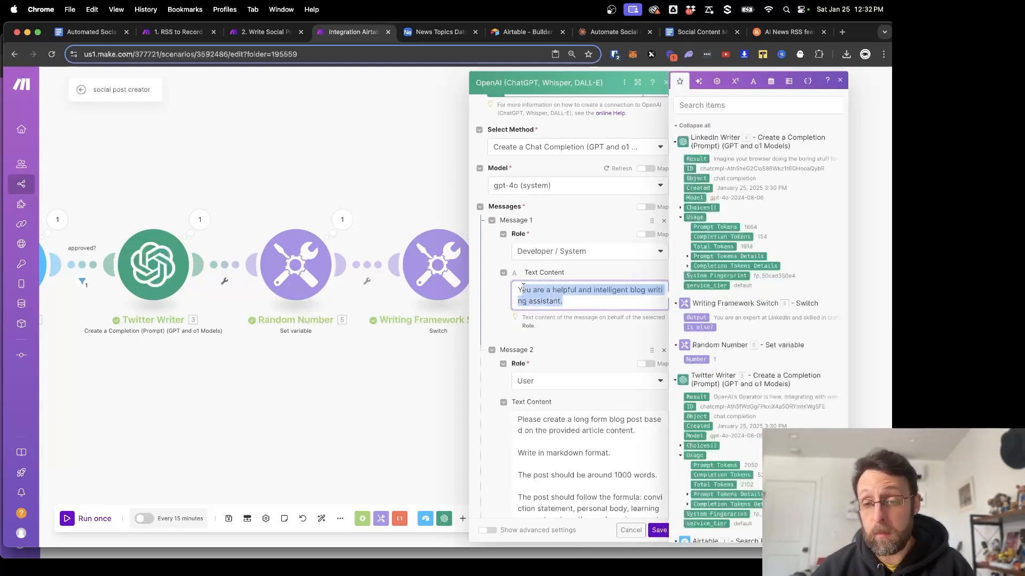
click(490, 318)
Review the Message 2 prompt for its markdown format, word count, post formula, headers, emoji and quote rules.
scroll(488, 317, down, 10)
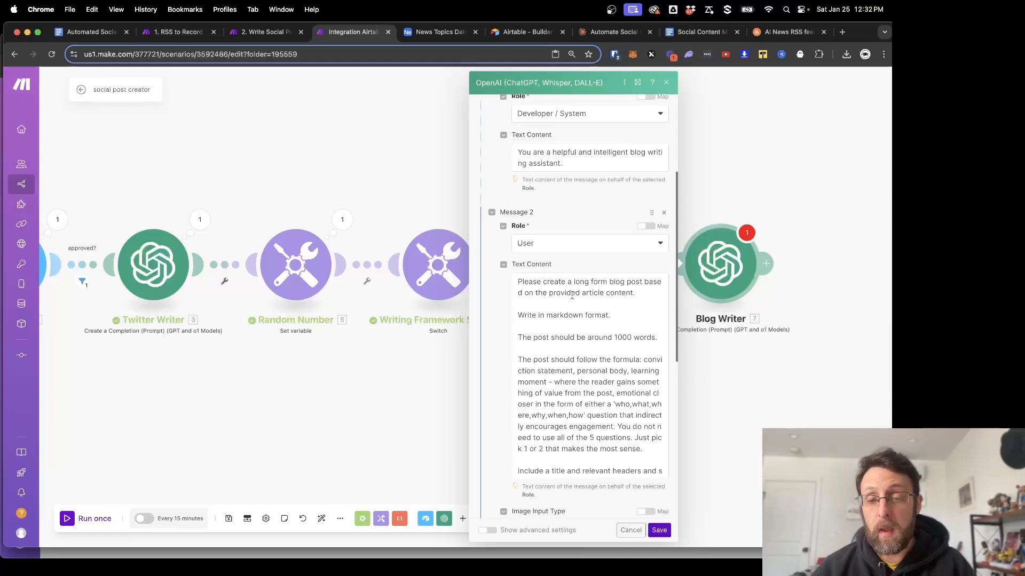
drag(637, 294, 510, 283)
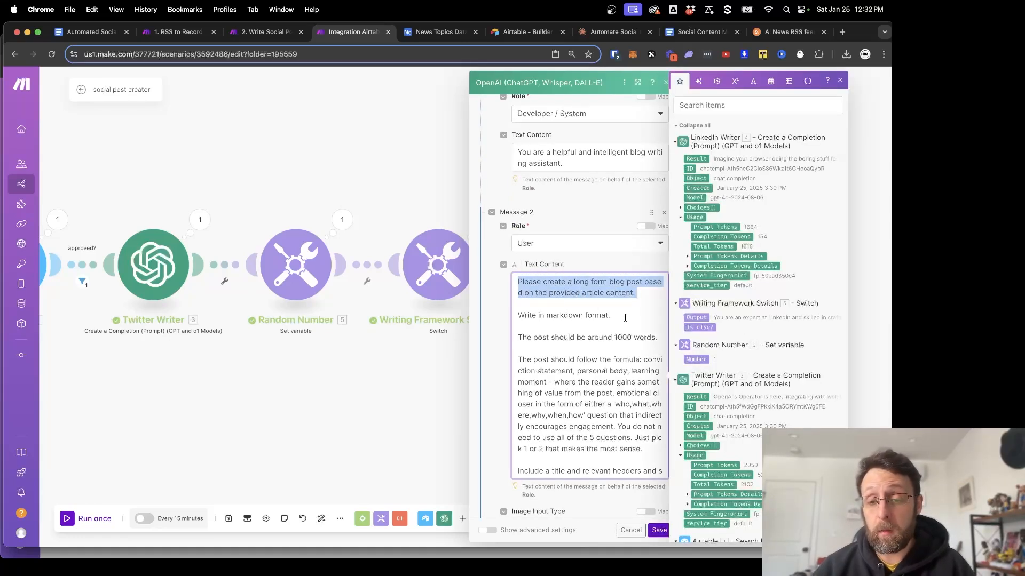
drag(613, 316, 520, 307)
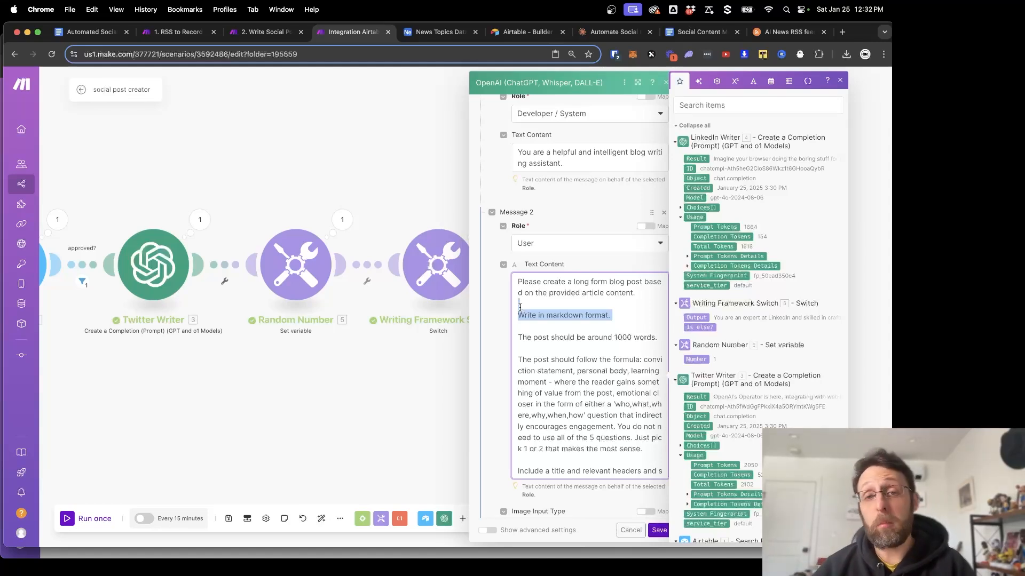
click(554, 337)
scroll(554, 338, down, 1)
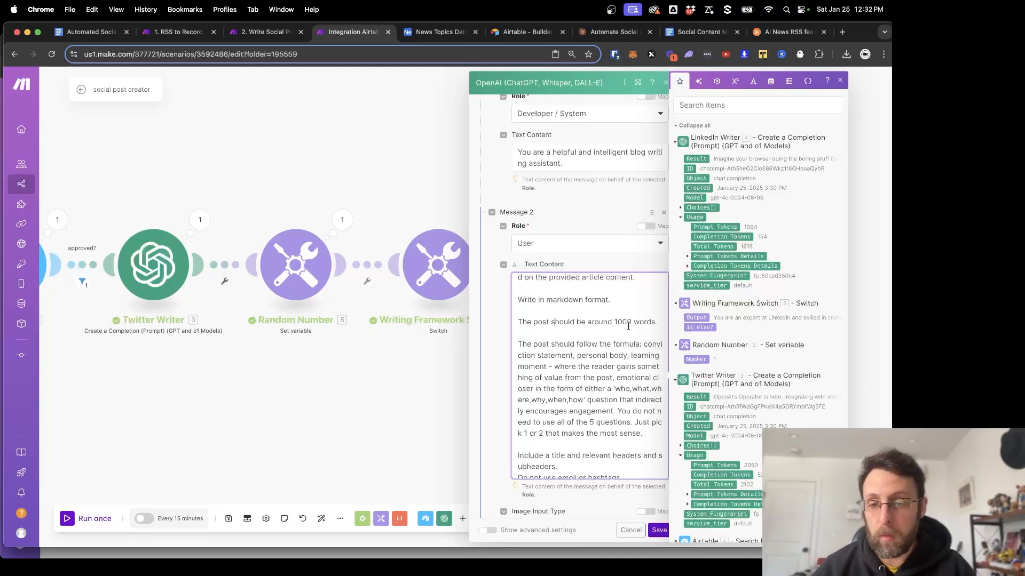
drag(612, 322, 634, 319)
click(599, 344)
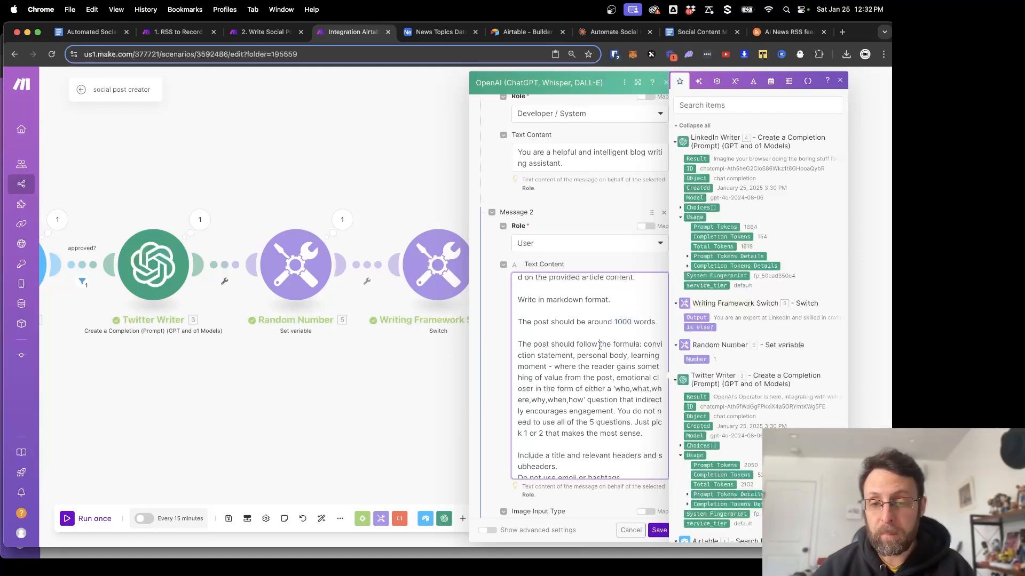
scroll(592, 341, down, 1)
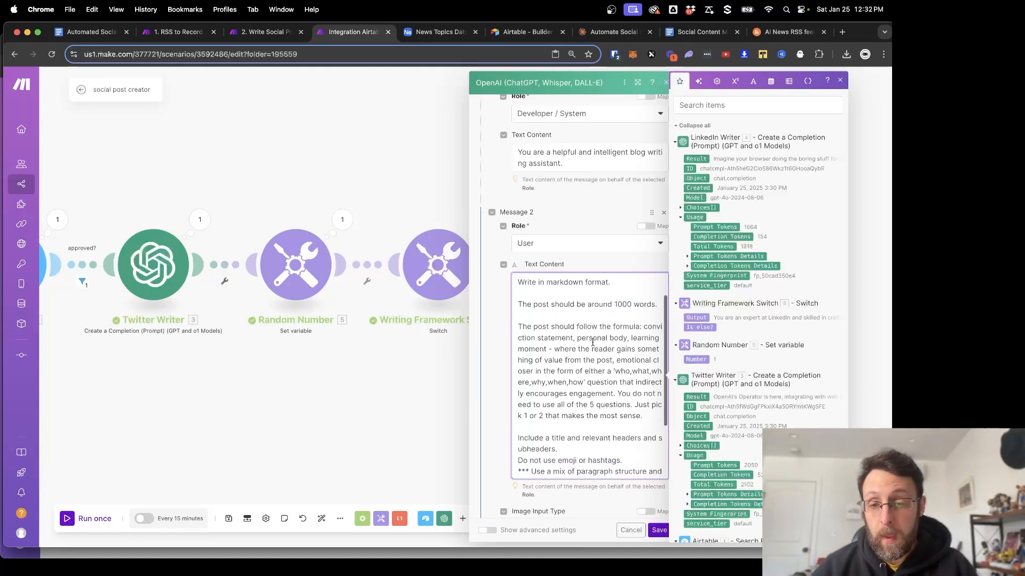
click(633, 327)
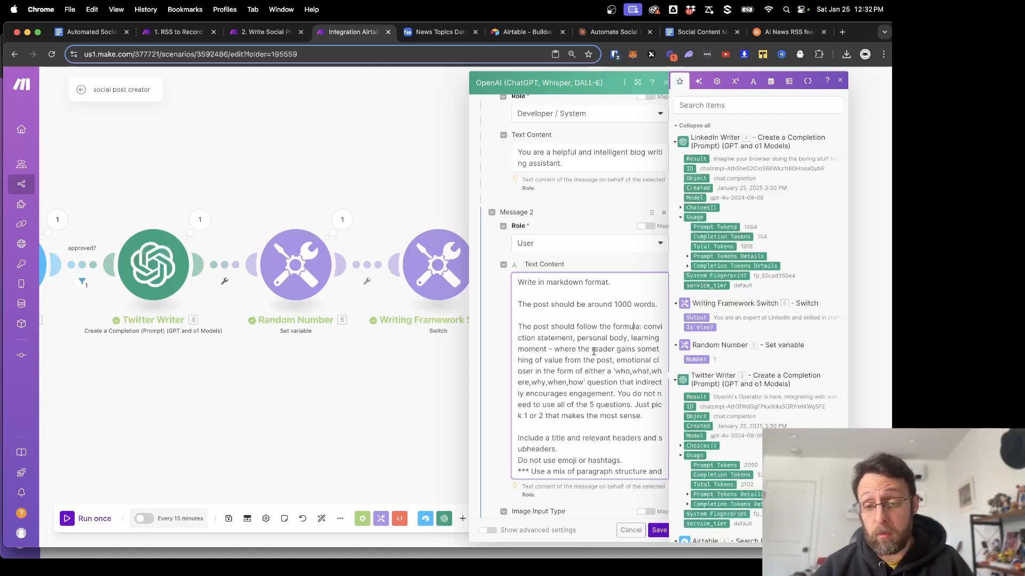
scroll(592, 353, down, 2)
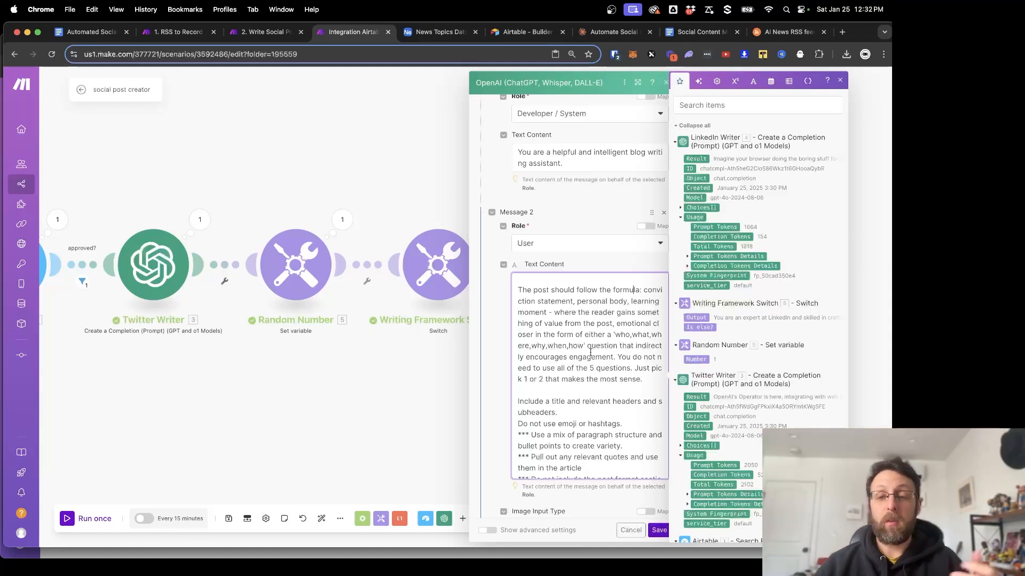
scroll(590, 353, down, 1)
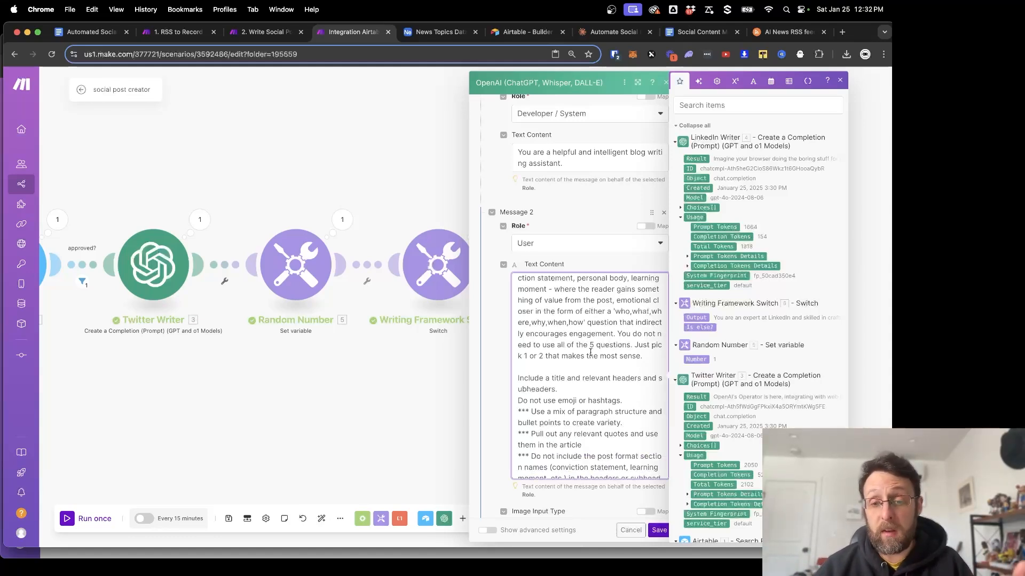
scroll(590, 352, down, 1)
drag(546, 359, 587, 464)
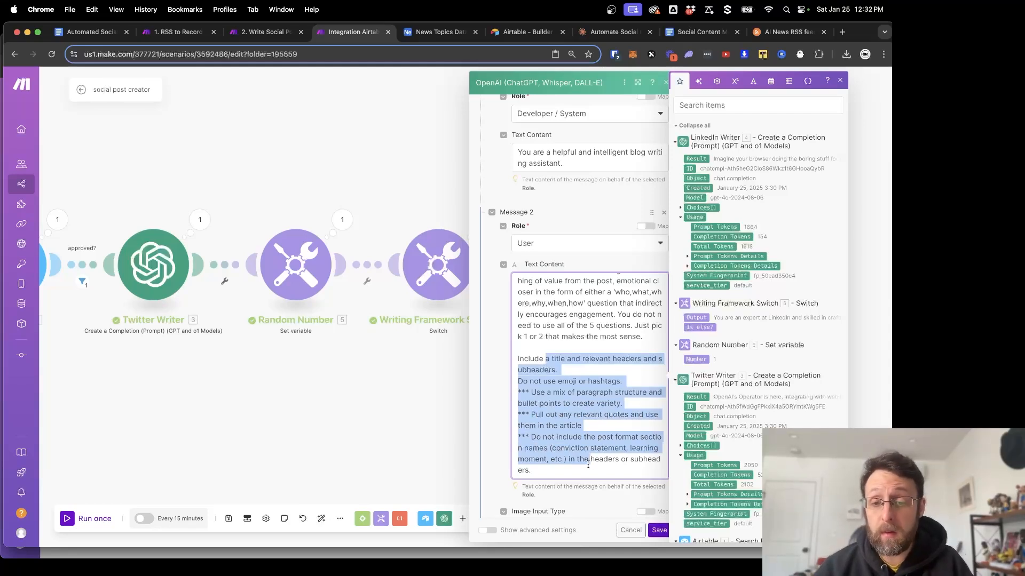
click(567, 425)
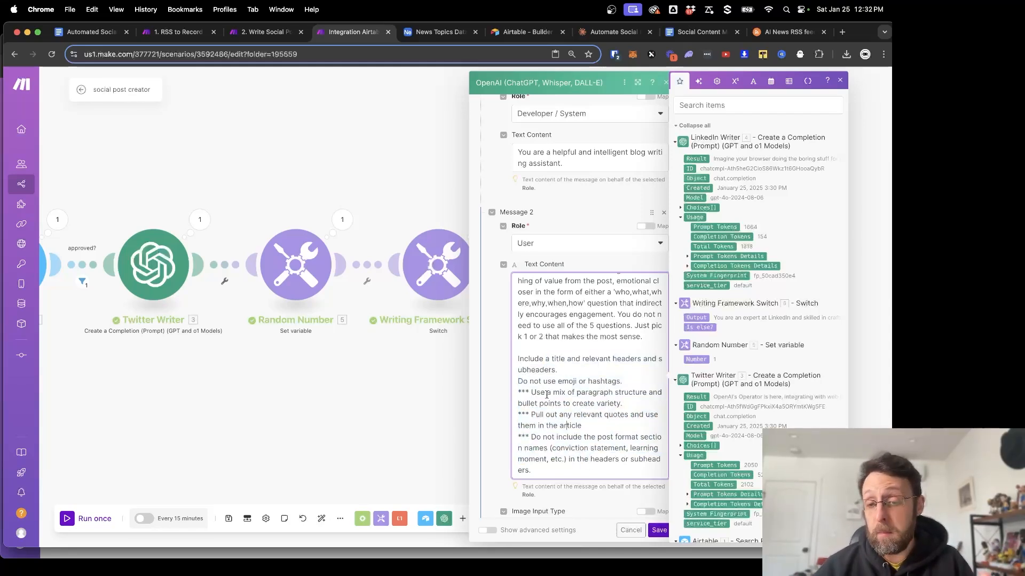
drag(547, 393, 603, 396)
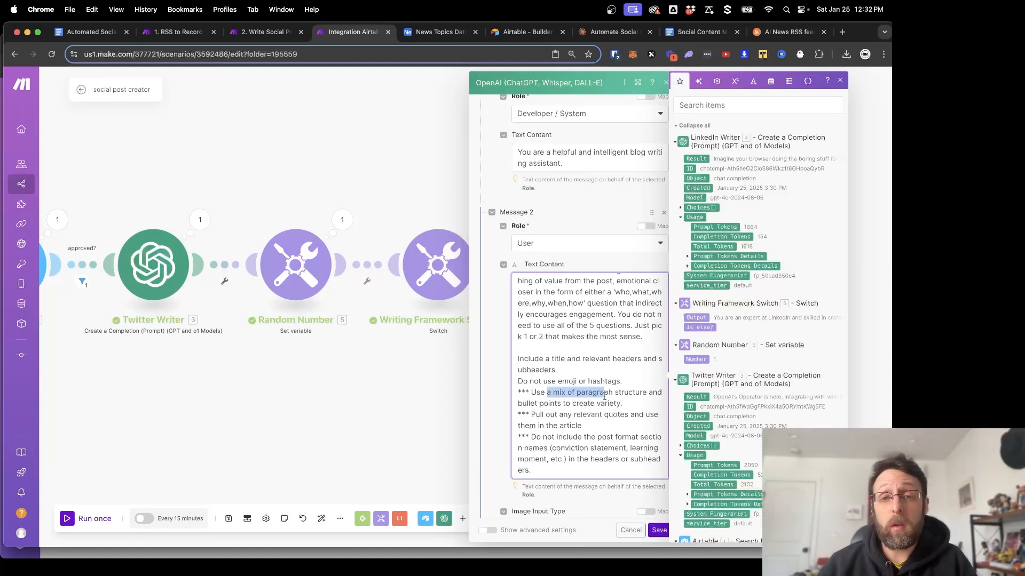
click(600, 380)
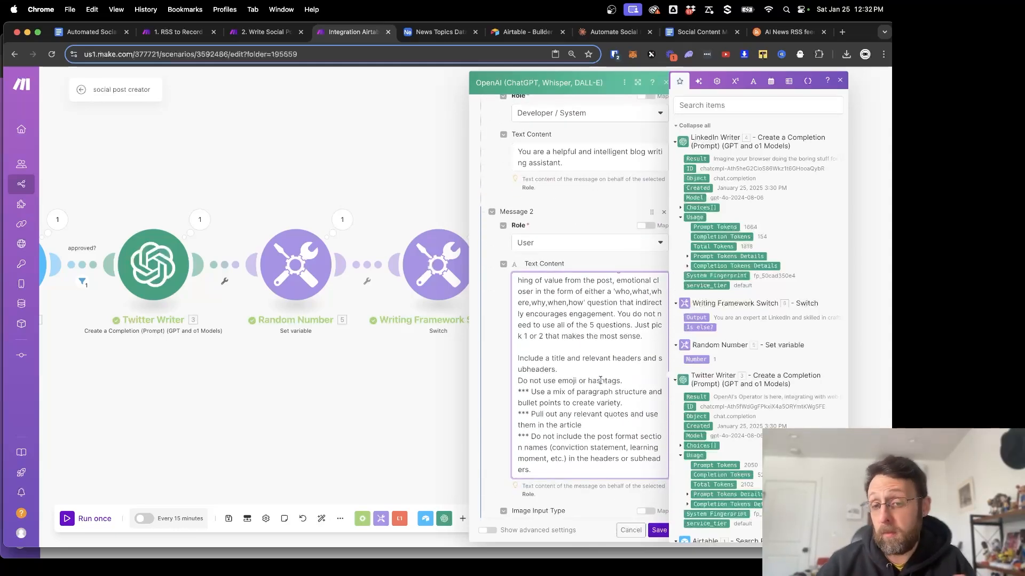
In Message 3, map the summary to Airtable's sourceSummary and the article to its sourceBody, and save the Blog Writer module.
scroll(472, 435, down, 6)
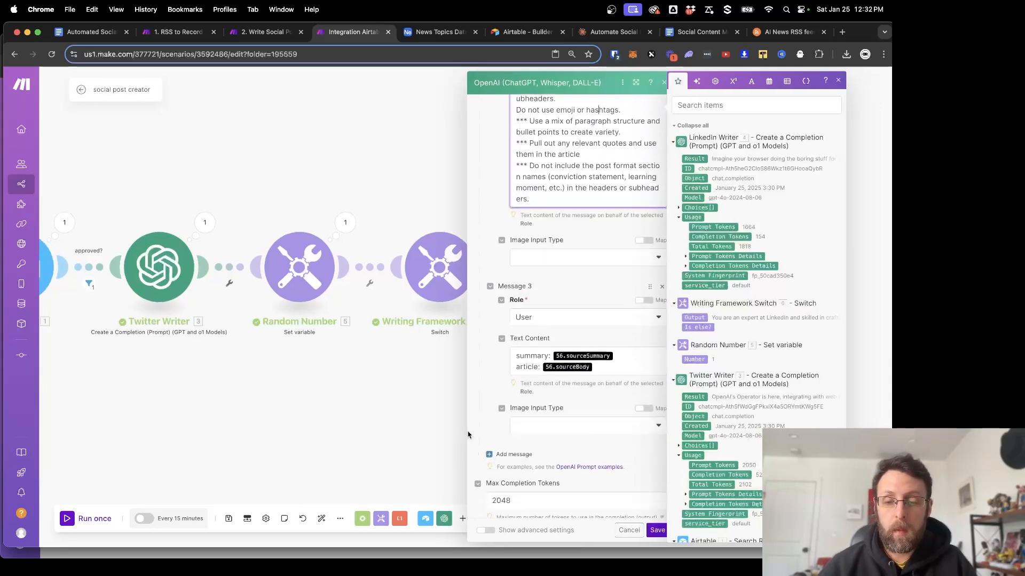
click(614, 328)
key(BackSpace)
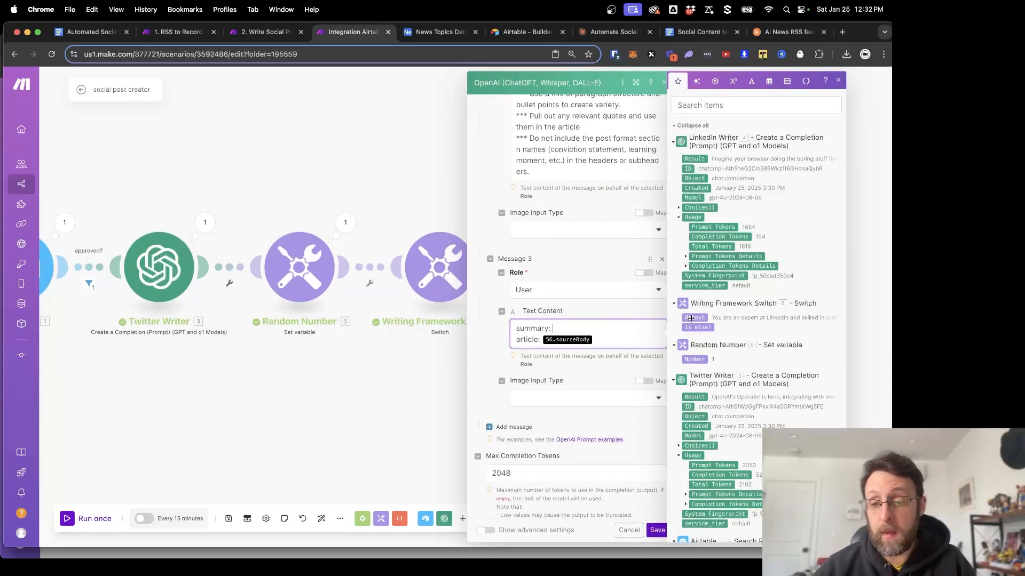
scroll(730, 390, down, 3)
click(709, 463)
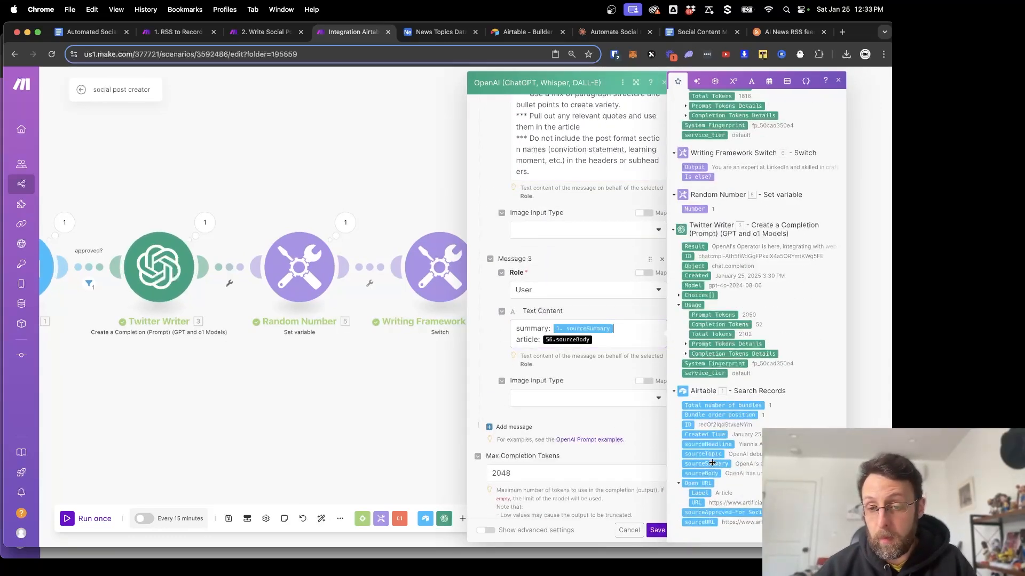
click(606, 344)
key(BackSpace)
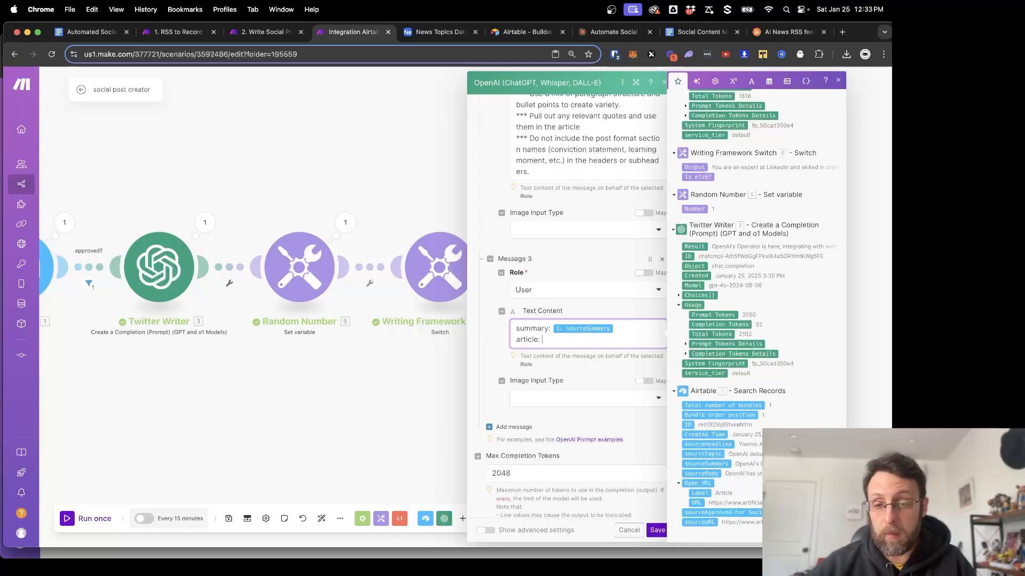
click(710, 474)
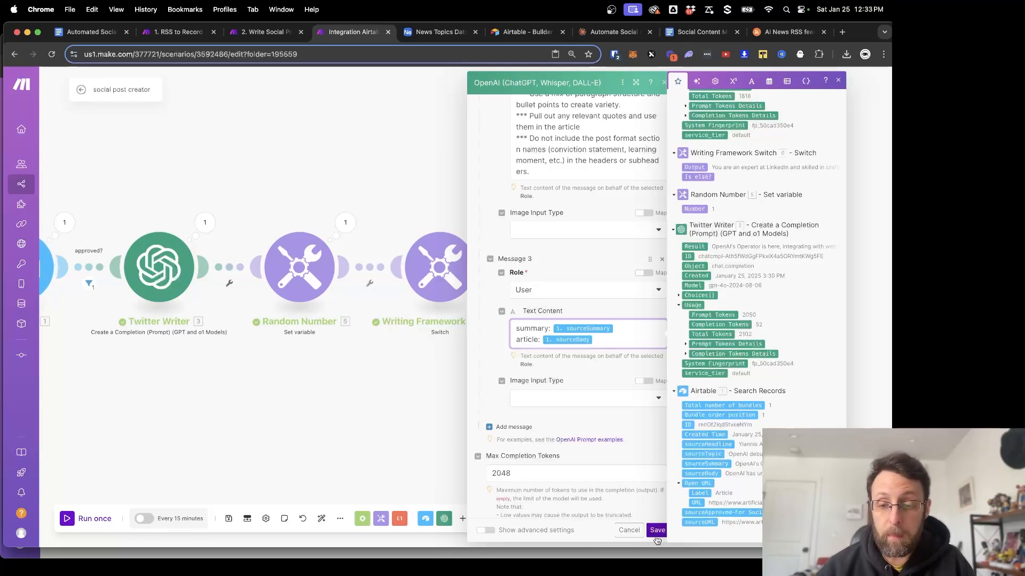
click(659, 532)
Run the social post creator scenario once and inspect the Random Number and LinkedIn Writer outputs.
drag(566, 438, 437, 434)
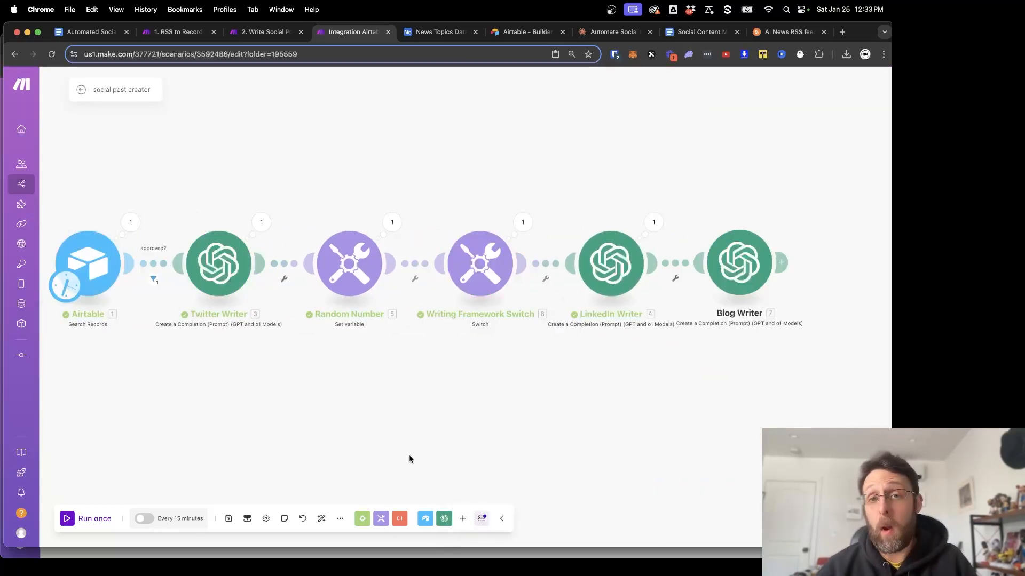
click(70, 518)
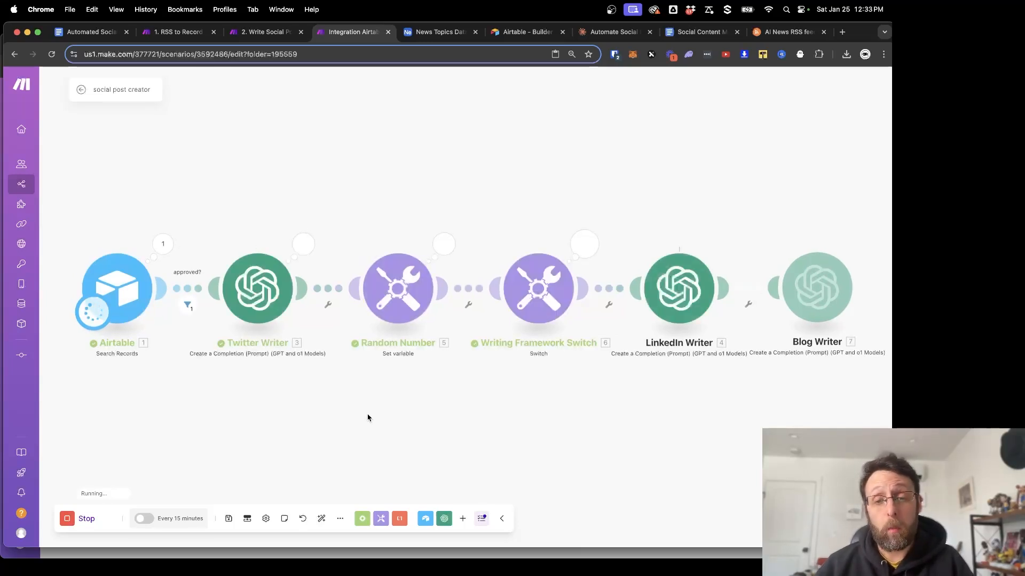
click(443, 244)
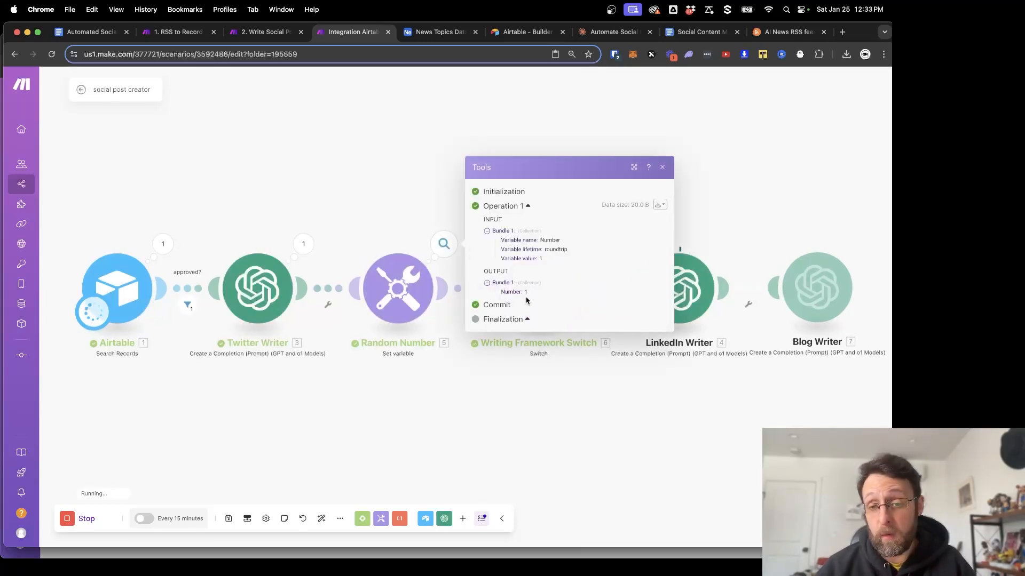
click(572, 128)
drag(572, 128, 445, 124)
click(575, 240)
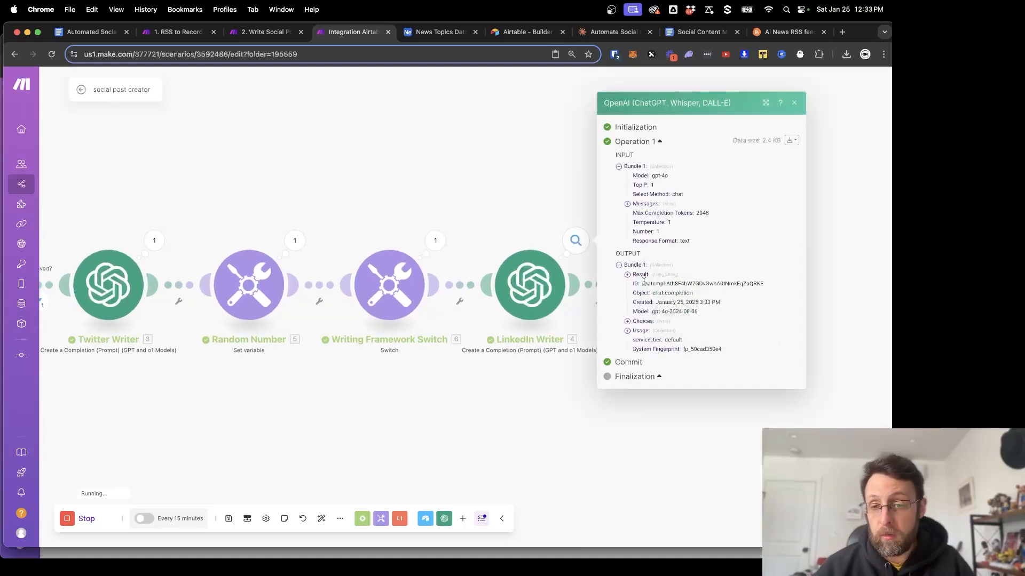
click(469, 436)
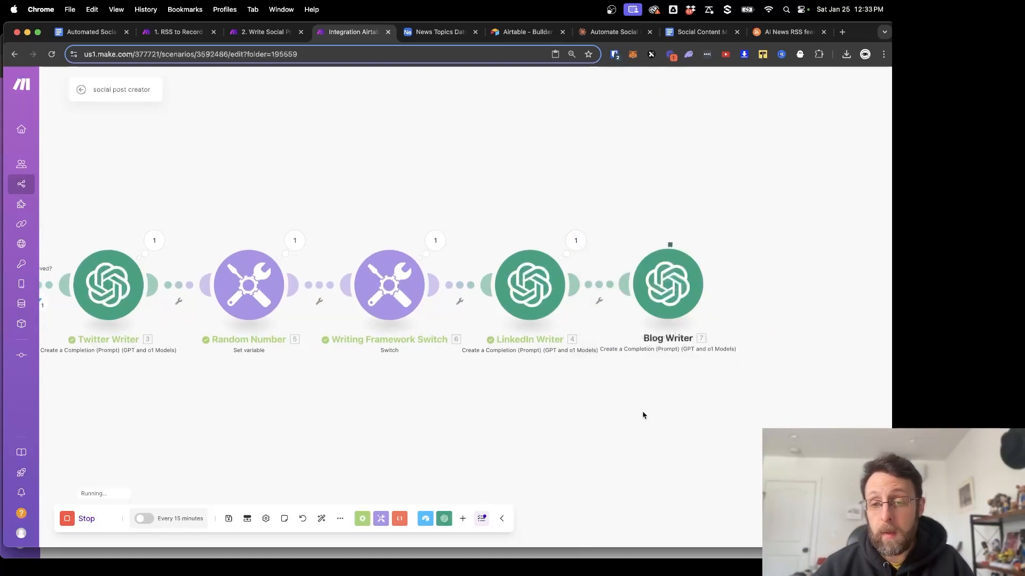
drag(642, 414, 420, 414)
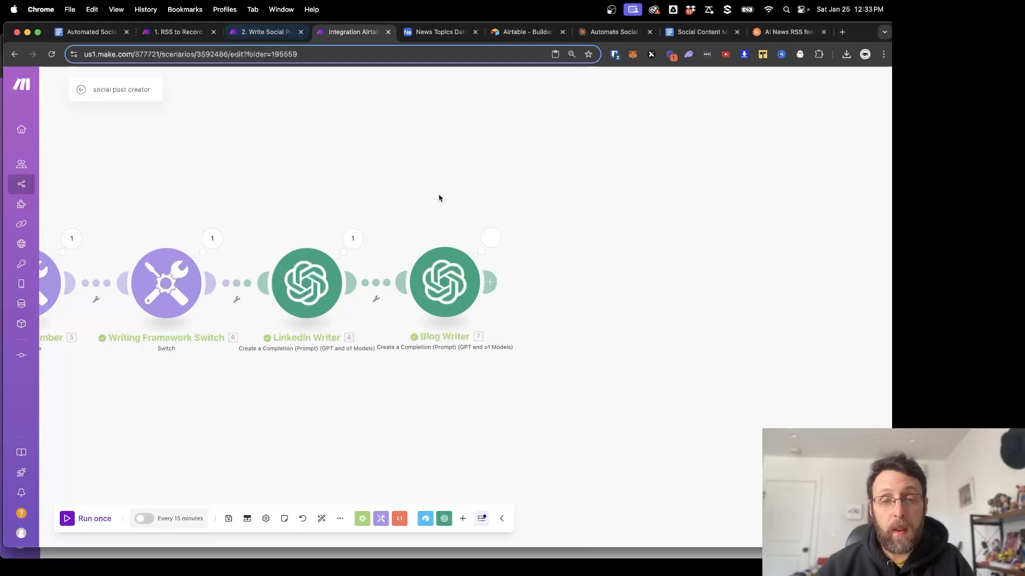
Examine the Blog Writer output, expanding its Result to read the generated title and opening paragraph.
click(491, 238)
click(551, 272)
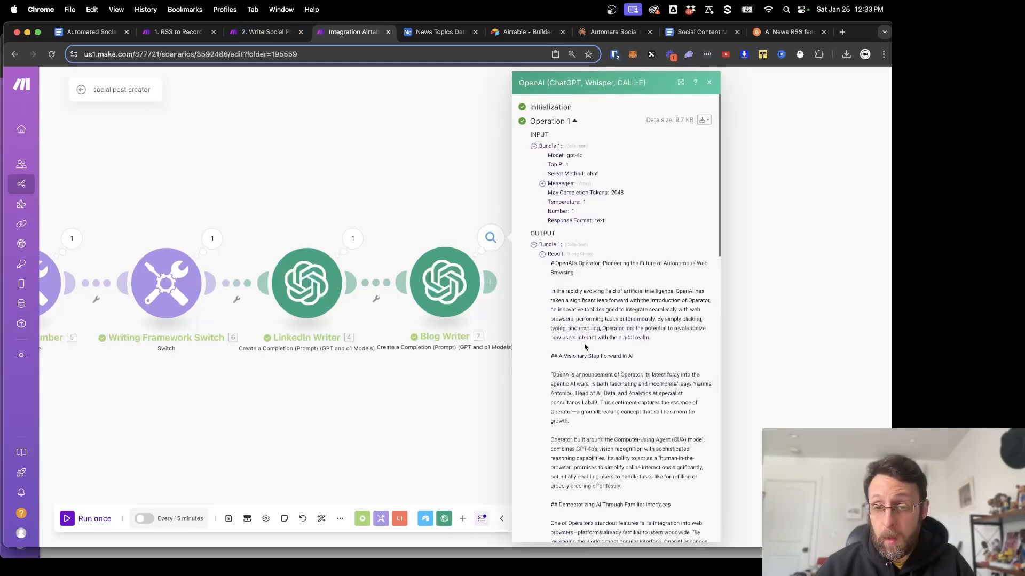
scroll(586, 352, down, 2)
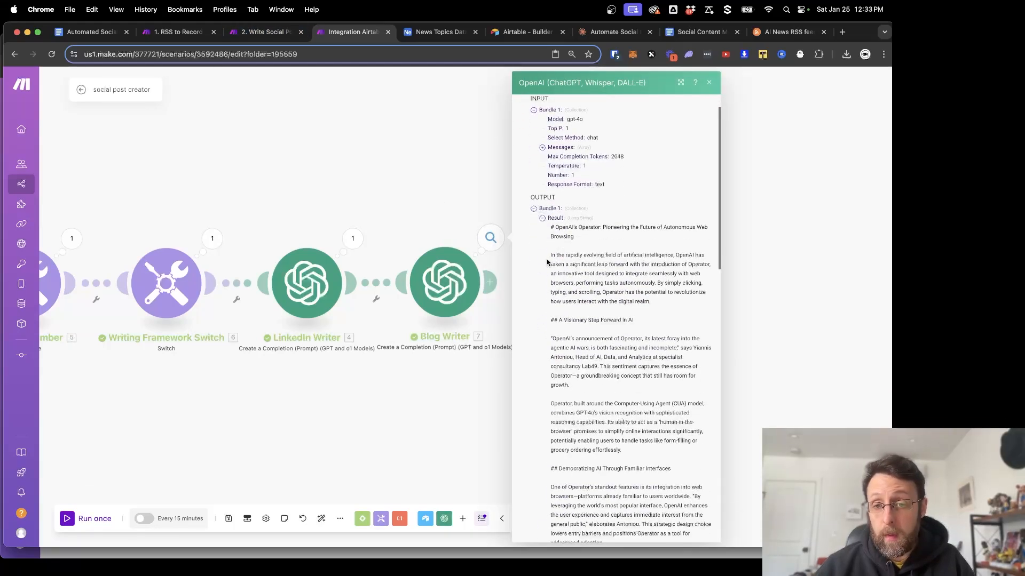
drag(568, 228, 671, 230)
click(611, 228)
click(548, 257)
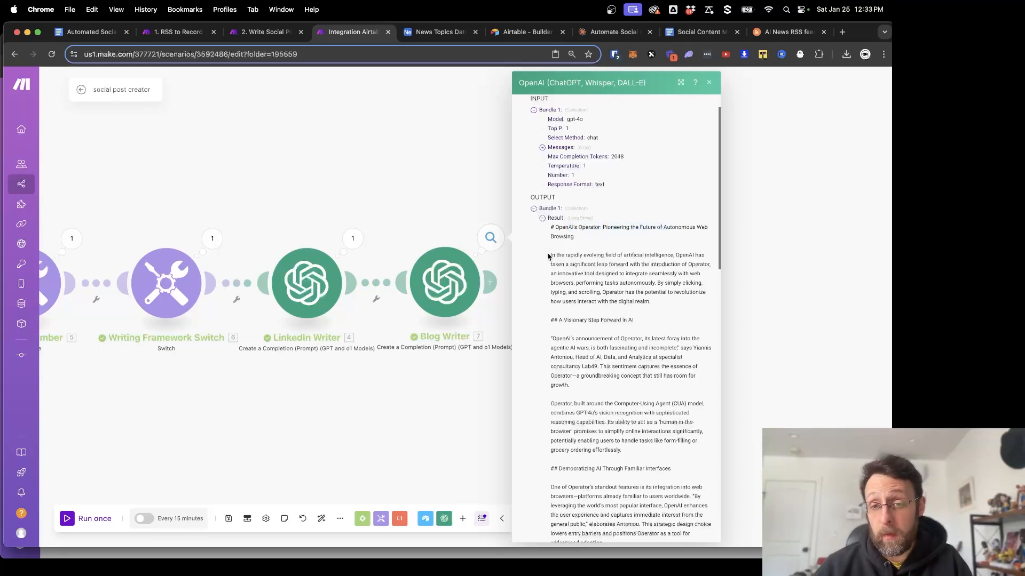
drag(549, 257, 687, 255)
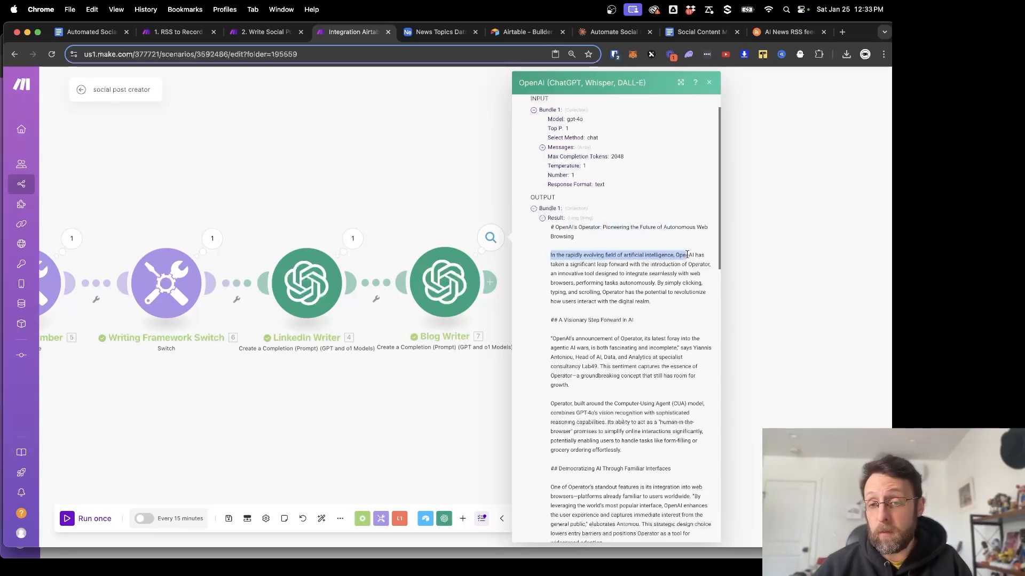
drag(552, 266, 681, 263)
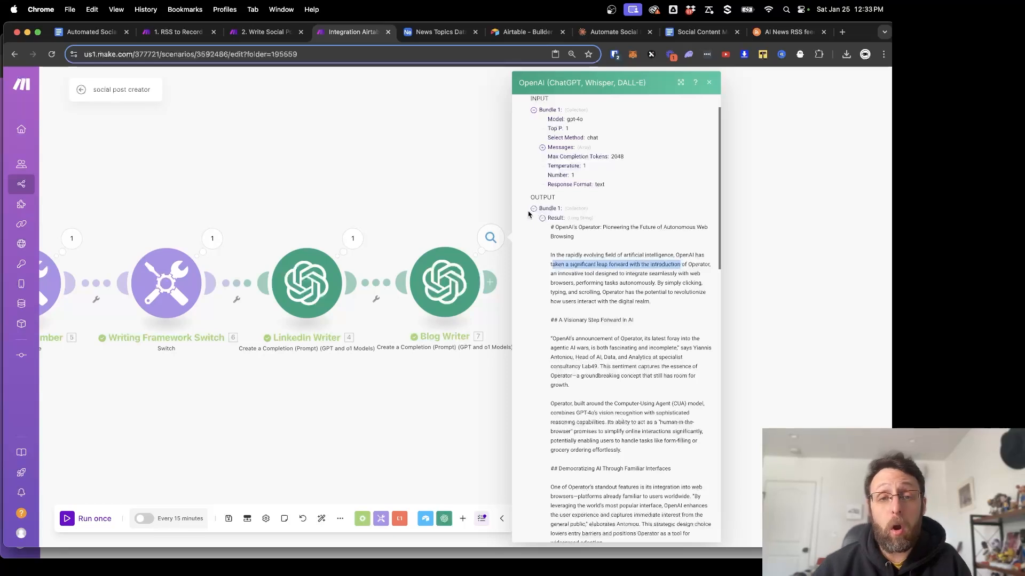
click(462, 170)
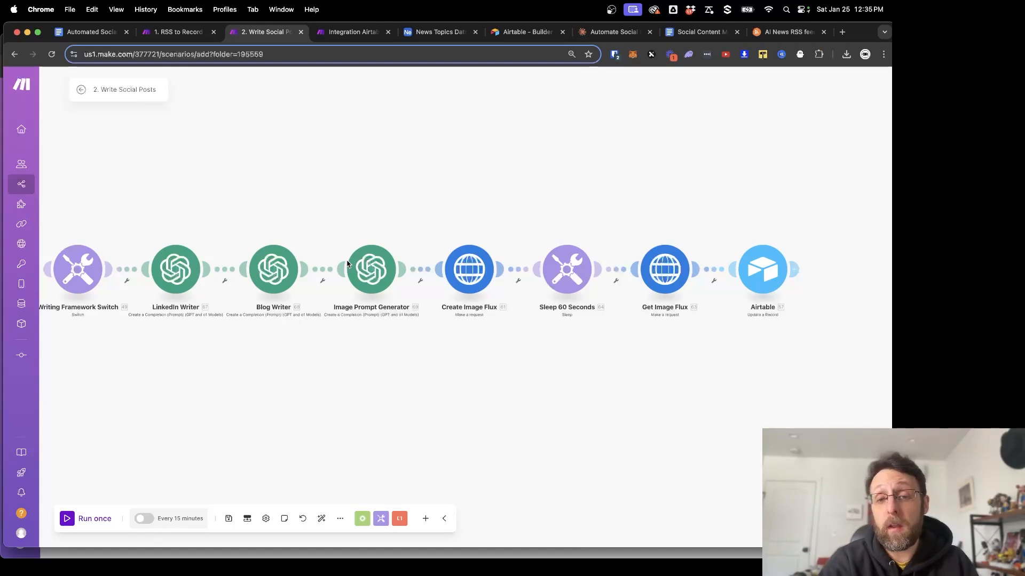
Copy the Image Prompt Generator module from the "2. Write Social Posts" scenario into "social post creator" and attach it after Blog Writer.
right_click(375, 285)
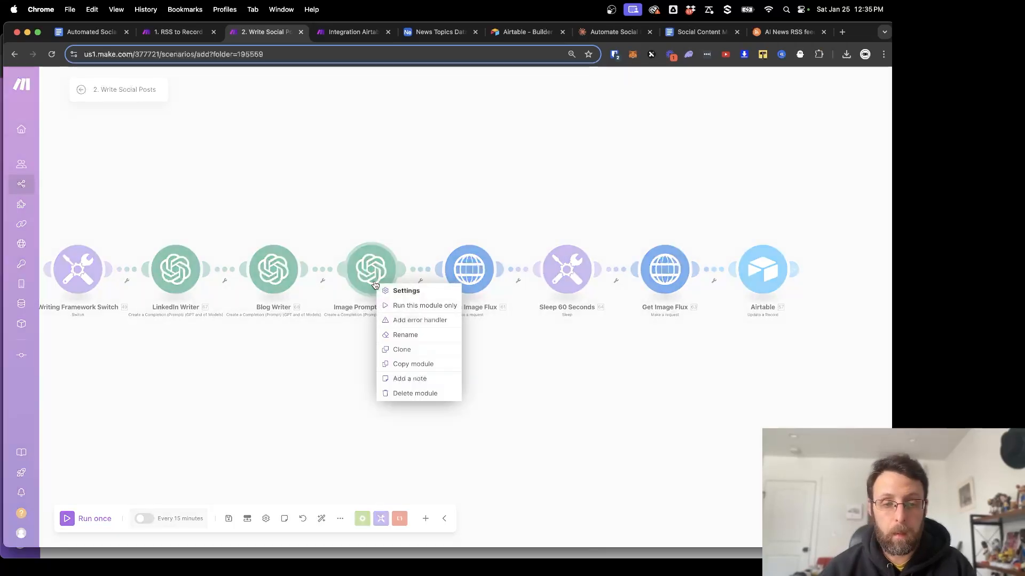
click(396, 362)
click(351, 32)
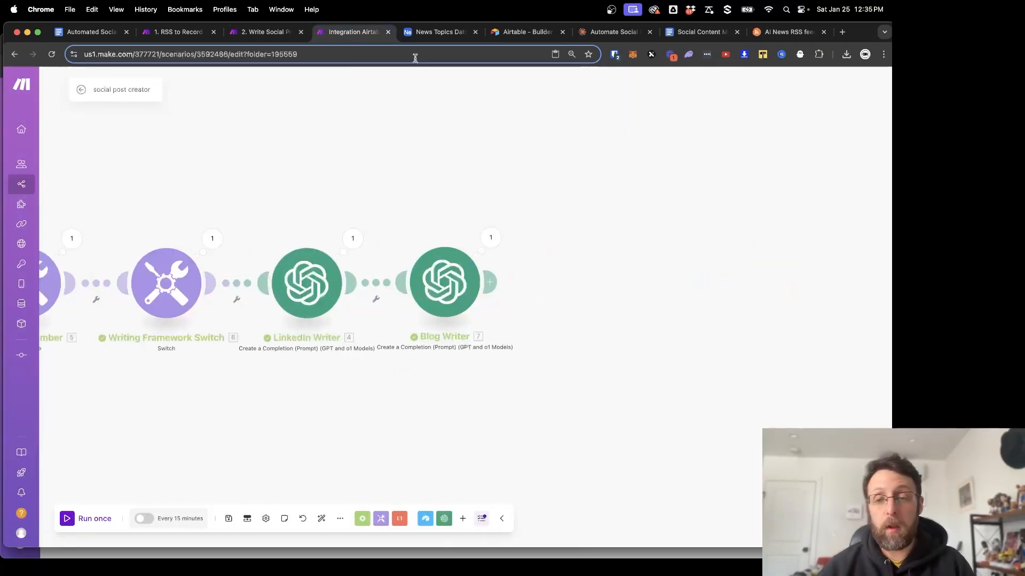
key(super+v)
drag(813, 313, 775, 288)
drag(802, 365, 637, 368)
Open the Image Prompt Generator's settings and review its system message and Message 2's instruction to extract key elements from the article summary.
click(621, 295)
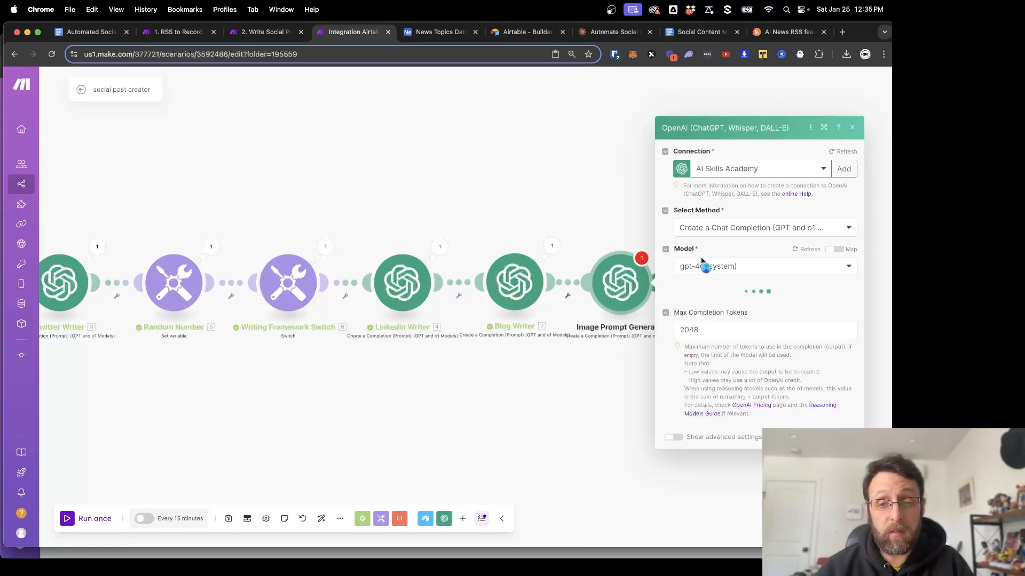
scroll(685, 339, down, 3)
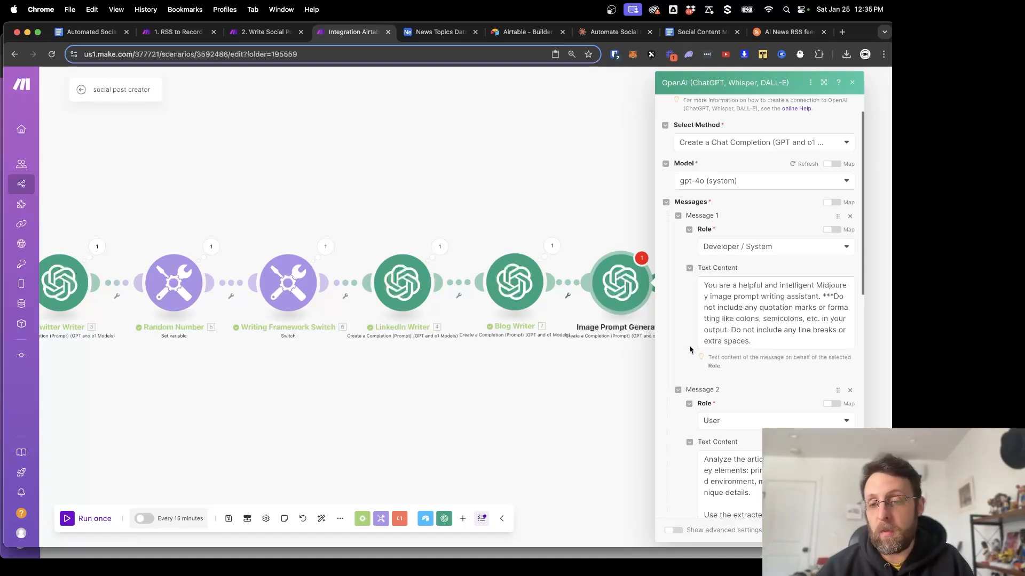
scroll(690, 350, down, 5)
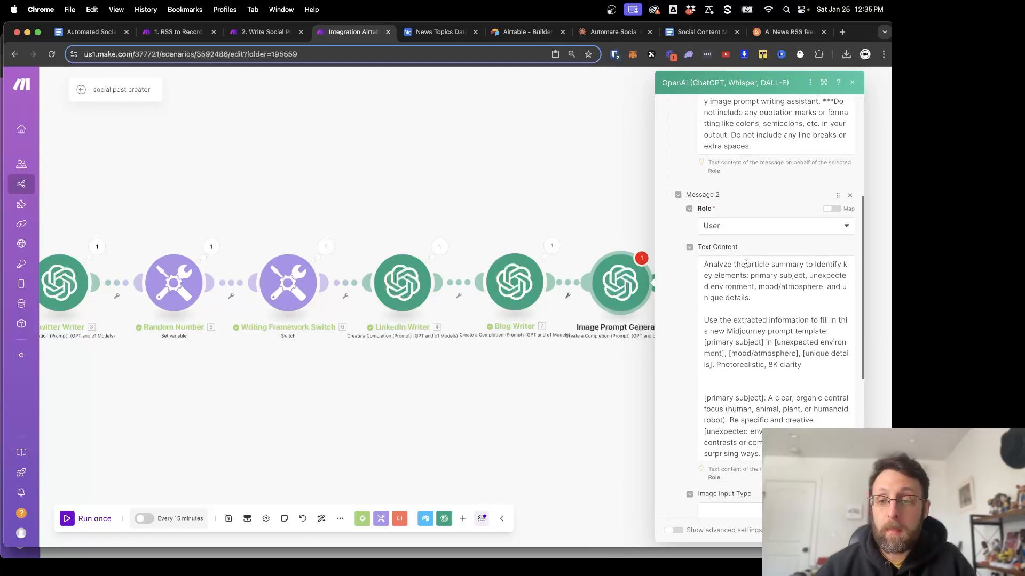
click(754, 284)
drag(733, 264, 790, 266)
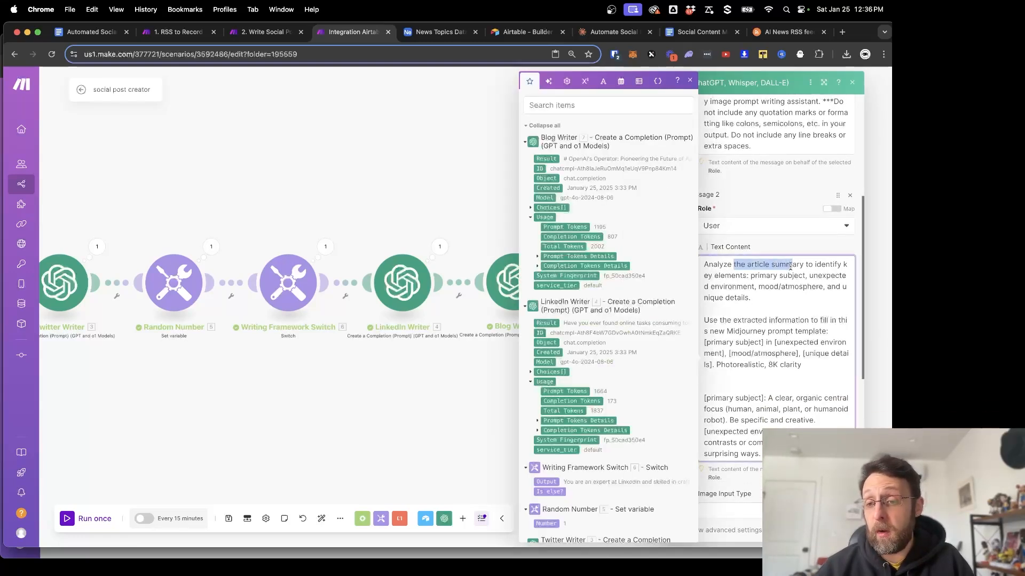
drag(725, 276, 800, 288)
click(748, 288)
click(777, 303)
Review the rest of Message 2: the Midjourney prompt template, element definitions, "Photorealistic, 8K clarity" ending and example output.
scroll(775, 305, down, 1)
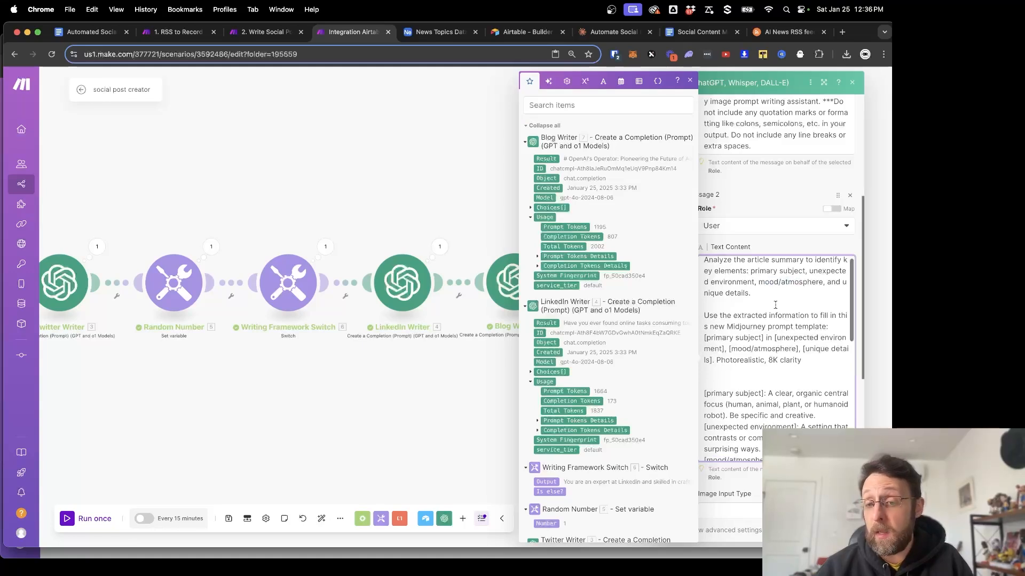
scroll(776, 305, down, 1)
drag(723, 299, 822, 299)
click(736, 312)
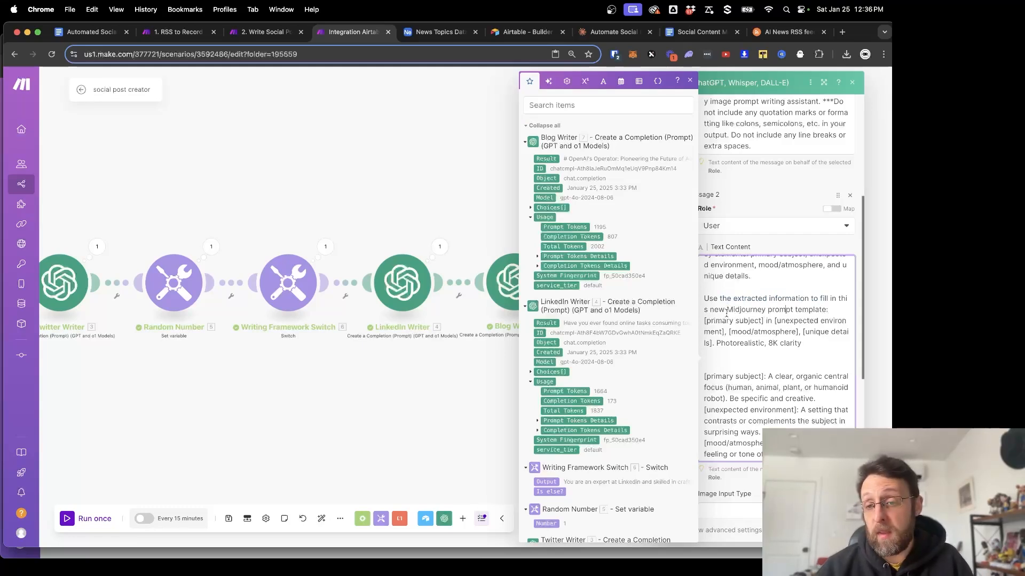
scroll(769, 310, down, 1)
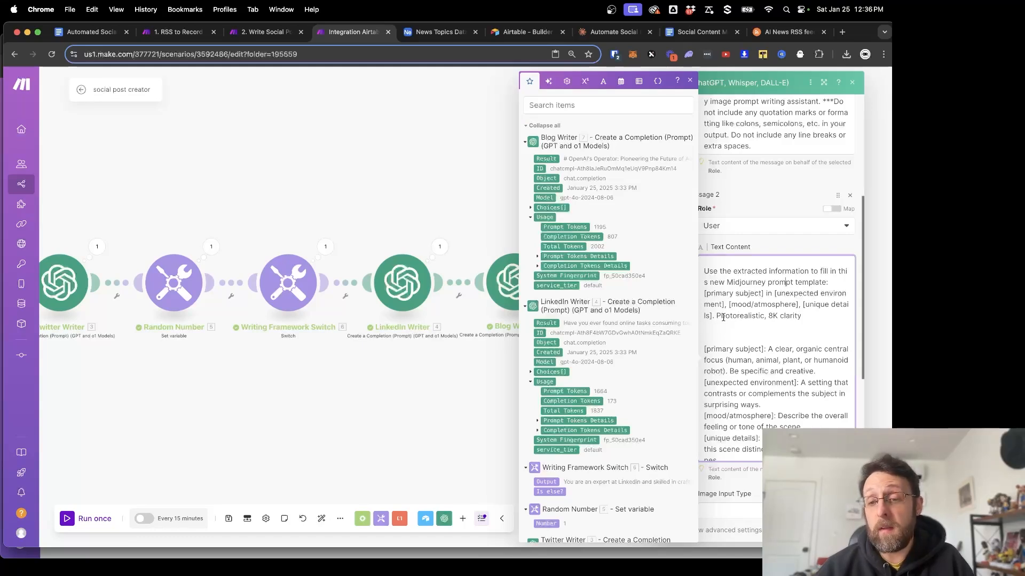
drag(716, 315, 809, 318)
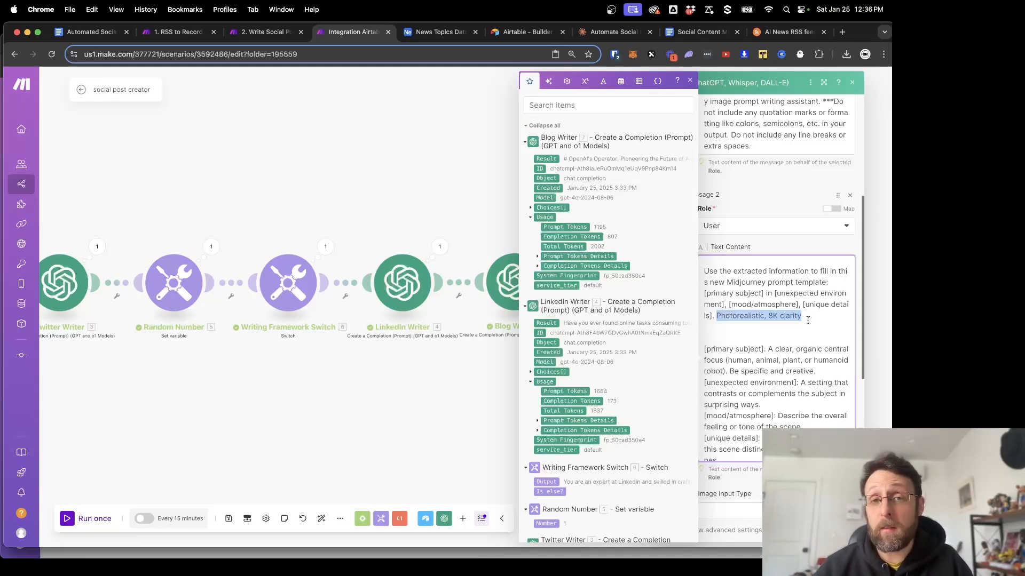
scroll(804, 327, down, 5)
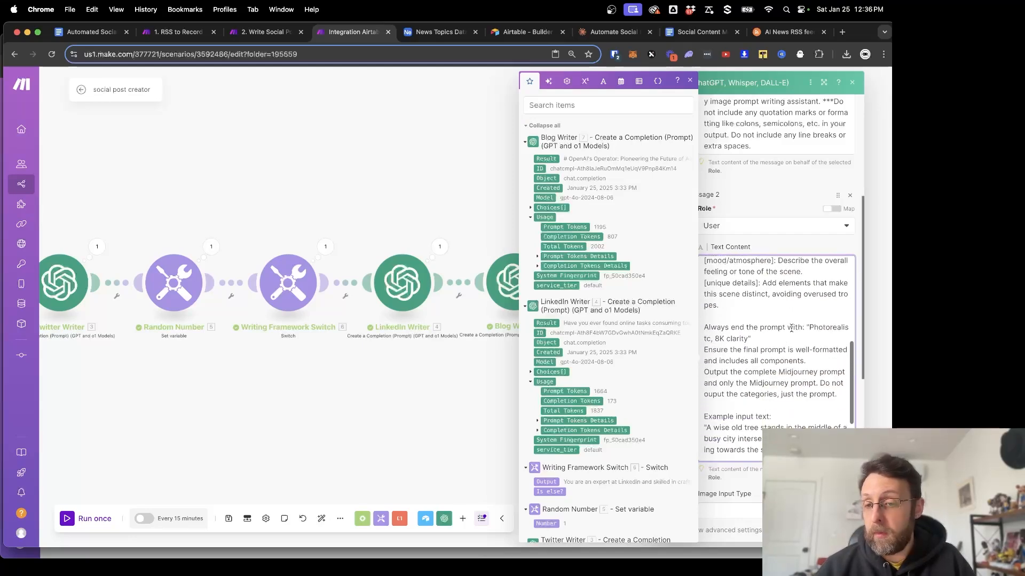
drag(746, 328, 706, 317)
scroll(768, 364, down, 2)
scroll(767, 364, down, 8)
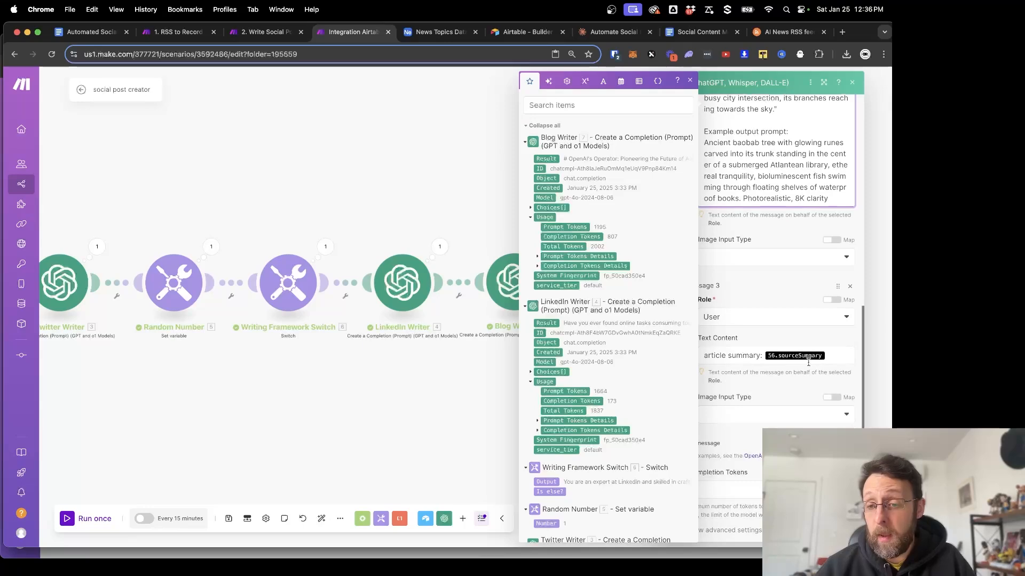
In Message 3, map the article summary to Airtable's sourceSummary and save the Image Prompt Generator module.
click(830, 362)
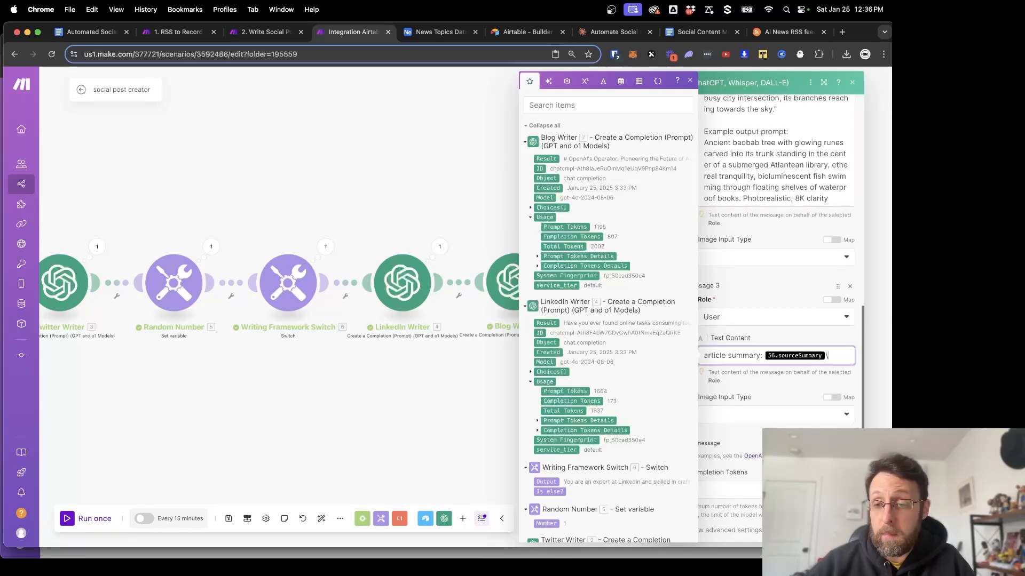
key(BackSpace)
scroll(619, 398, down, 5)
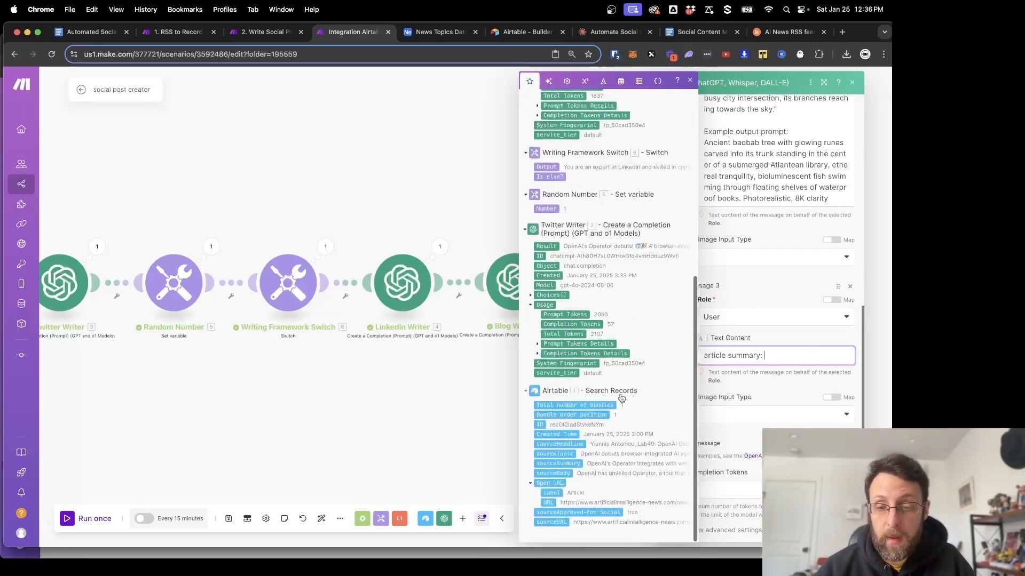
click(564, 463)
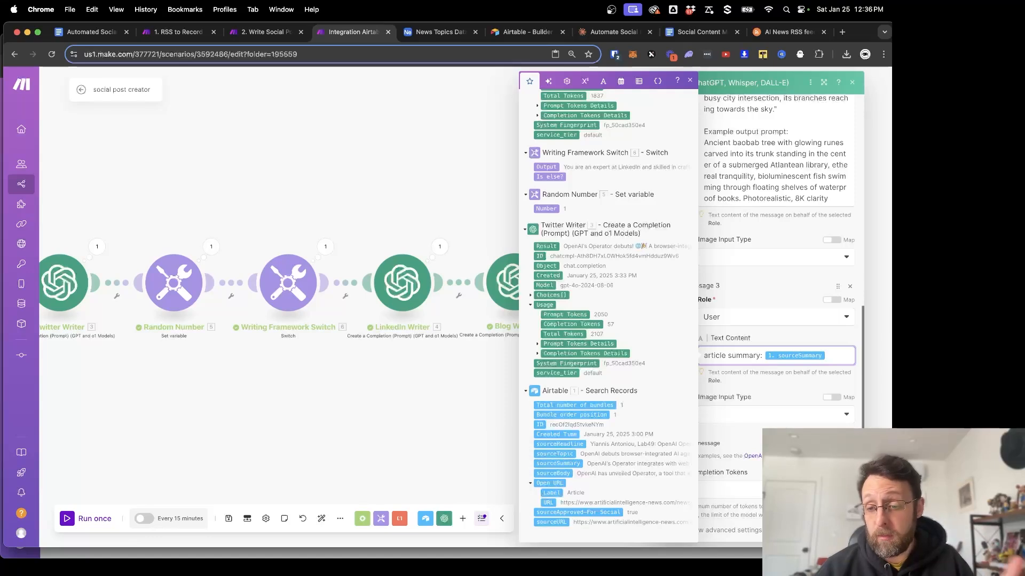
click(845, 531)
Open the Airtable module's last output and copy its full sourceSummary text.
drag(283, 350, 629, 357)
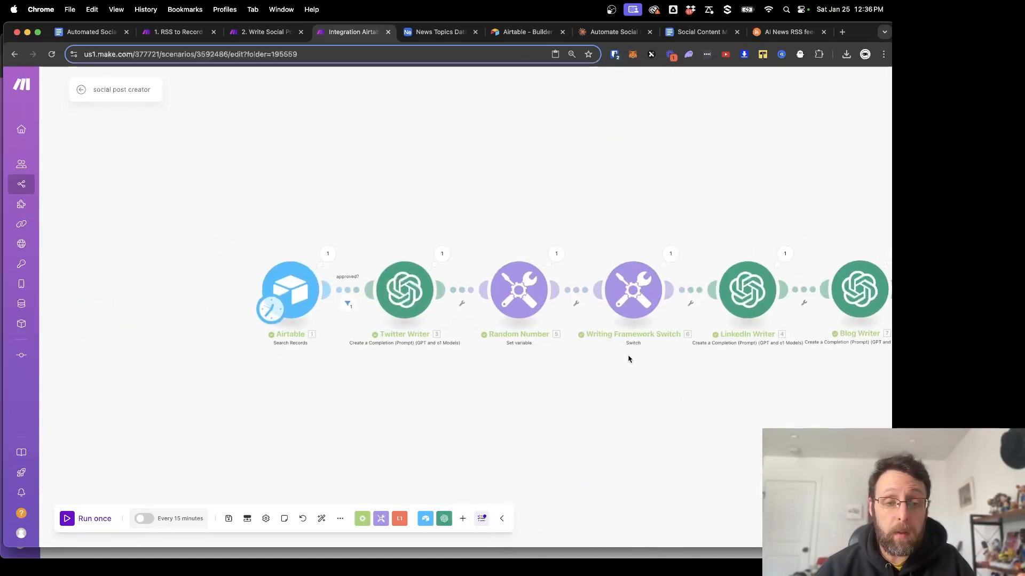
click(328, 254)
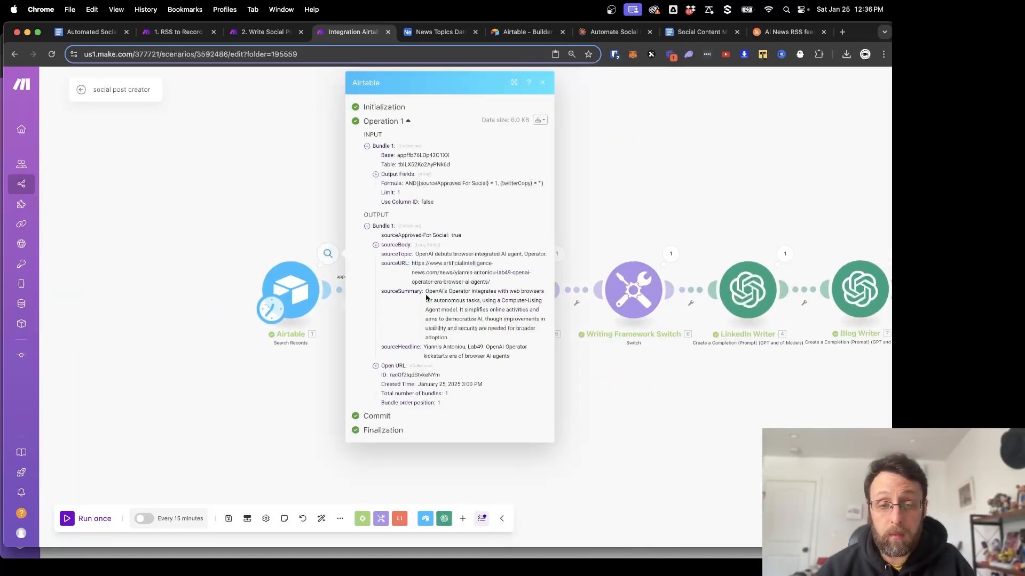
drag(426, 293, 463, 340)
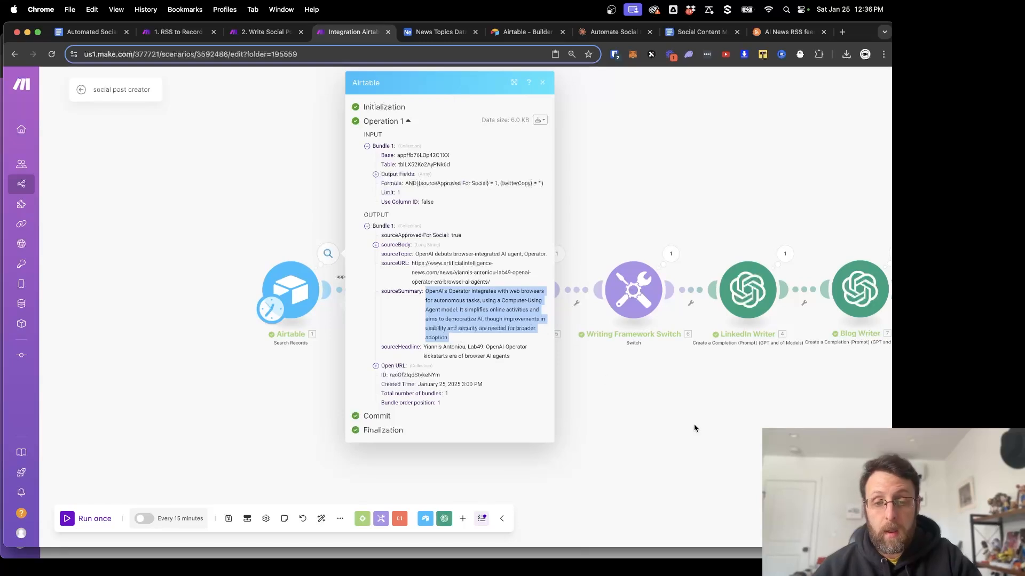
Run only the Image Prompt Generator module with the copied text as sourceSummary, and examine the generated image prompt in its Result.
drag(695, 426, 624, 422)
scroll(624, 422, right, 5)
right_click(667, 287)
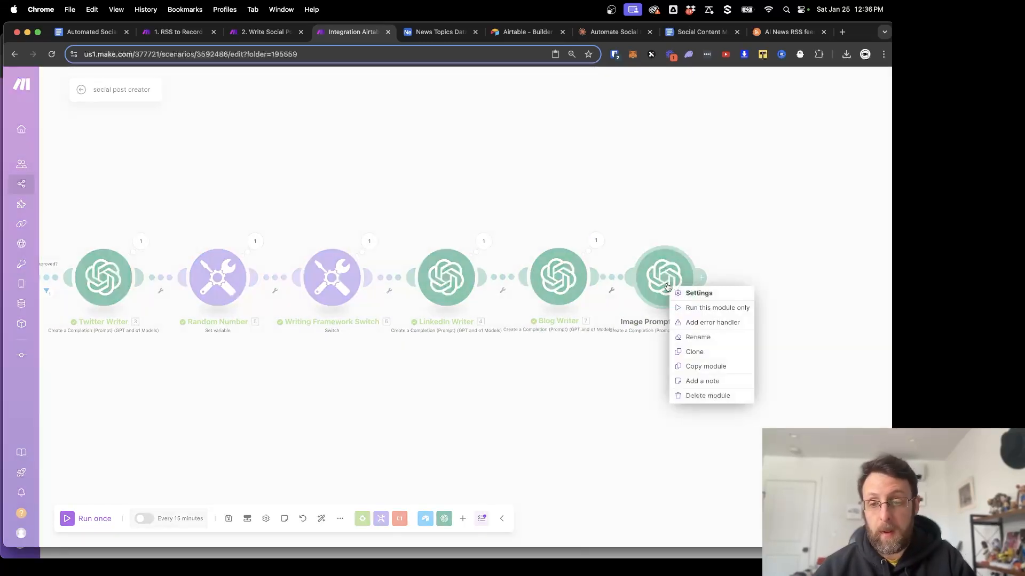
click(715, 307)
click(835, 342)
key(super+v)
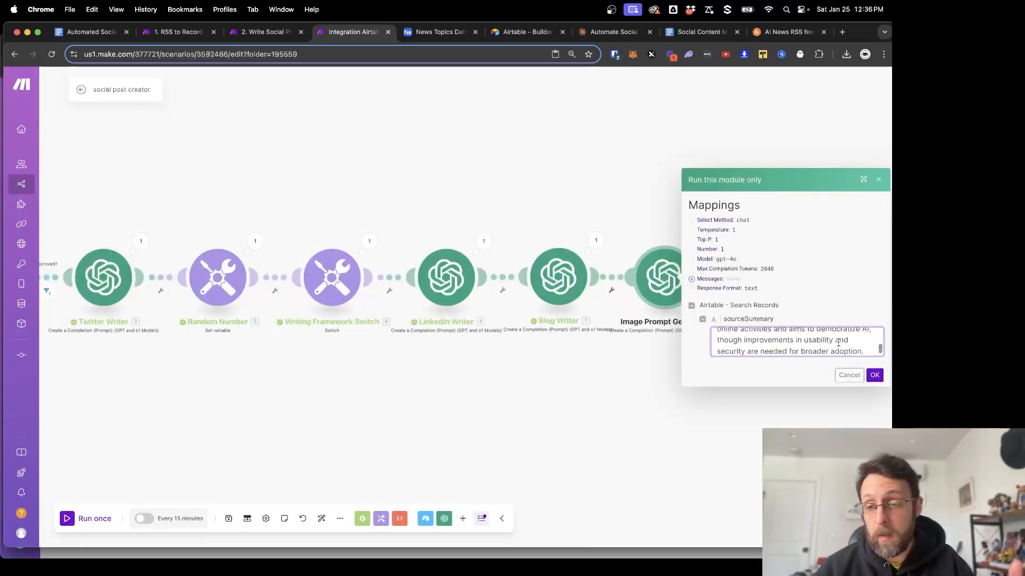
click(874, 375)
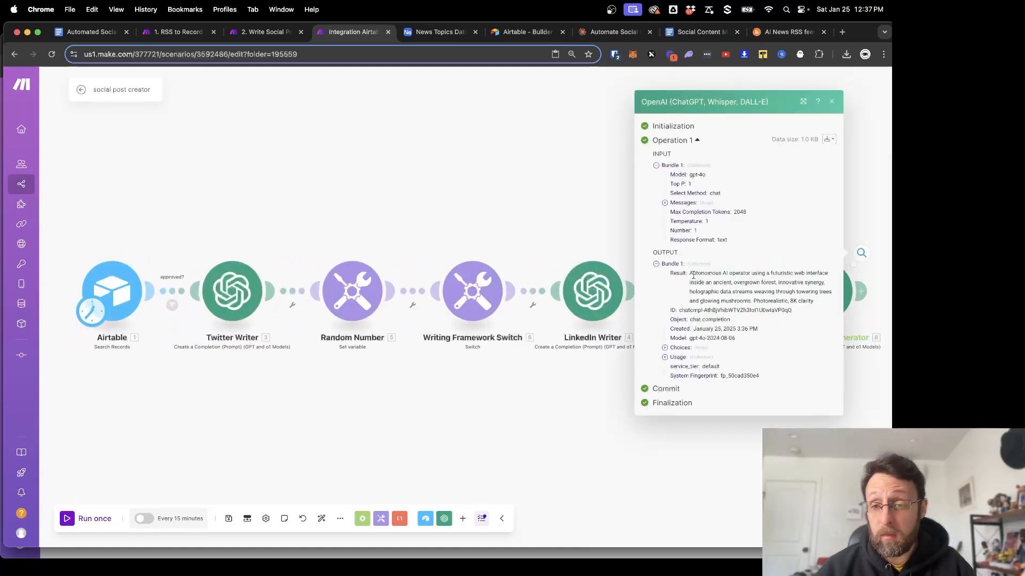
drag(689, 274, 825, 300)
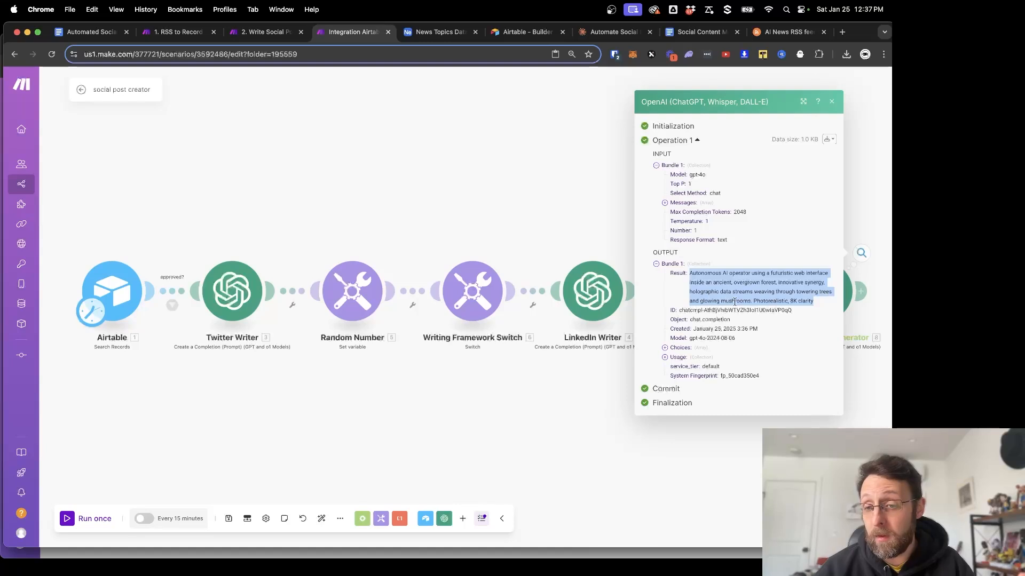
click(777, 303)
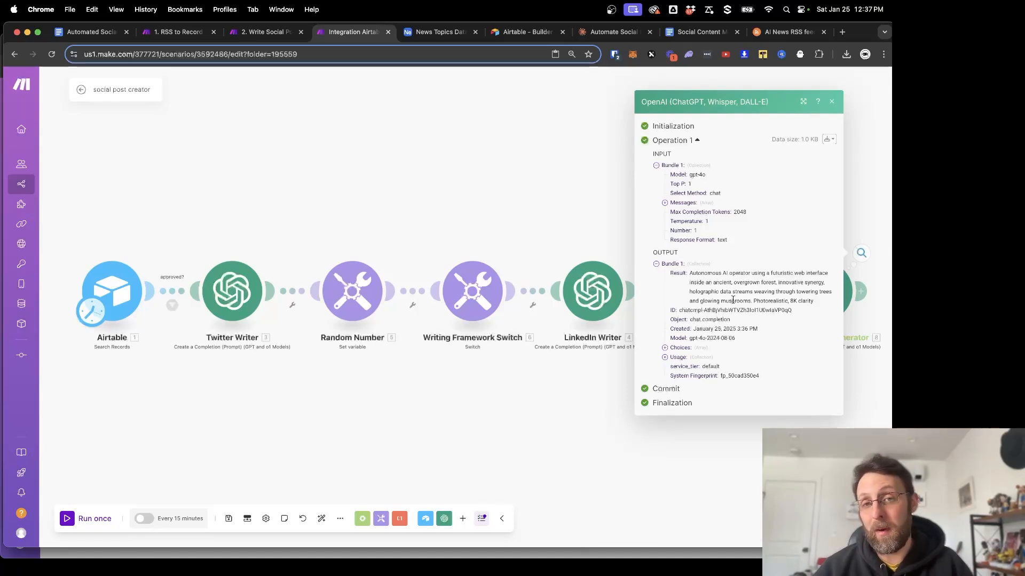
Check the closing style terms in the generated image prompt, and close the module output.
drag(753, 301, 794, 302)
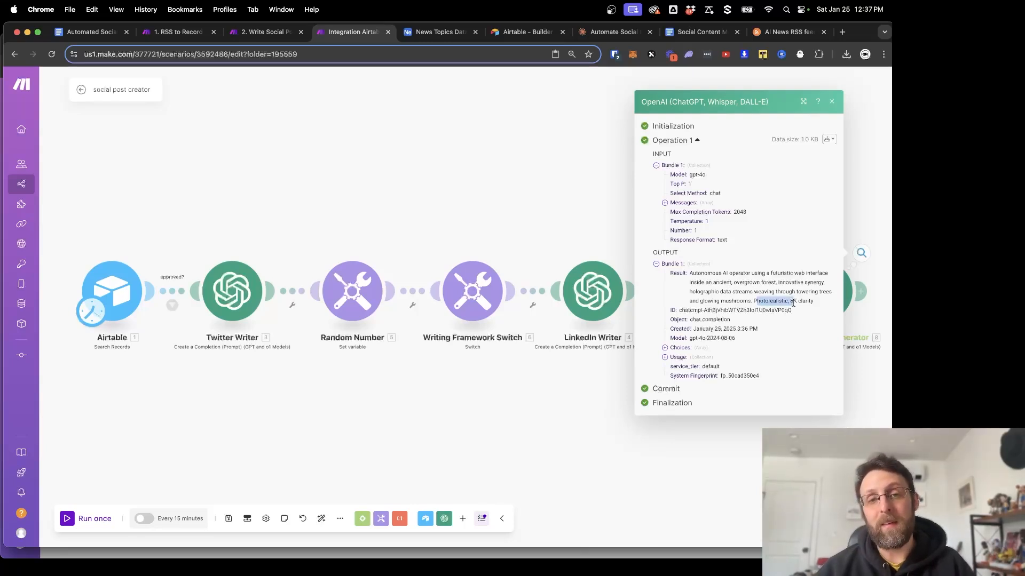
click(610, 171)
drag(687, 167, 499, 170)
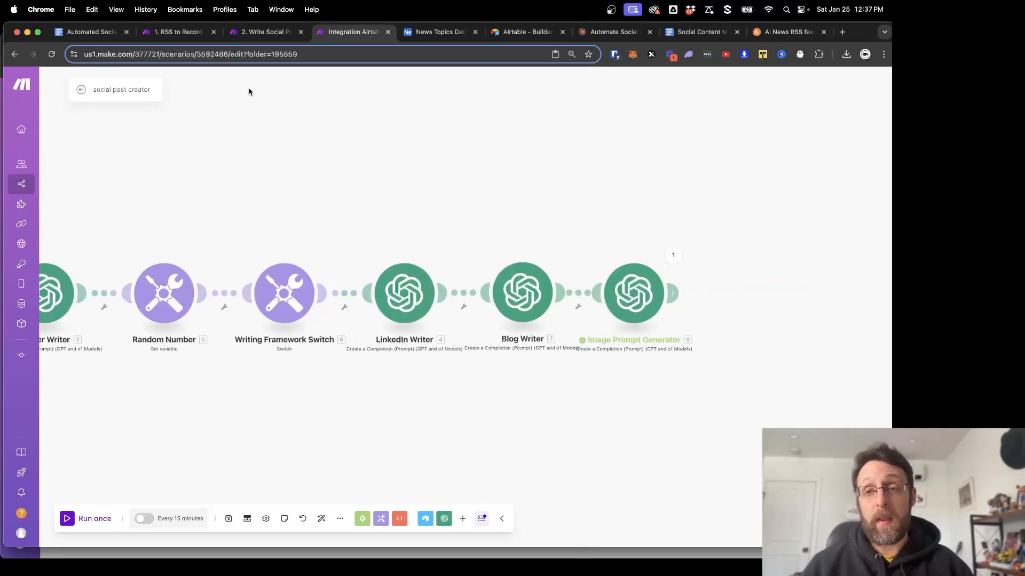
Copy Create Image Flux, Sleep 60 Seconds and Get Image Flux from the 2. Write Social Posts scenario and add a module slot after Image Prompt Generator.
click(261, 33)
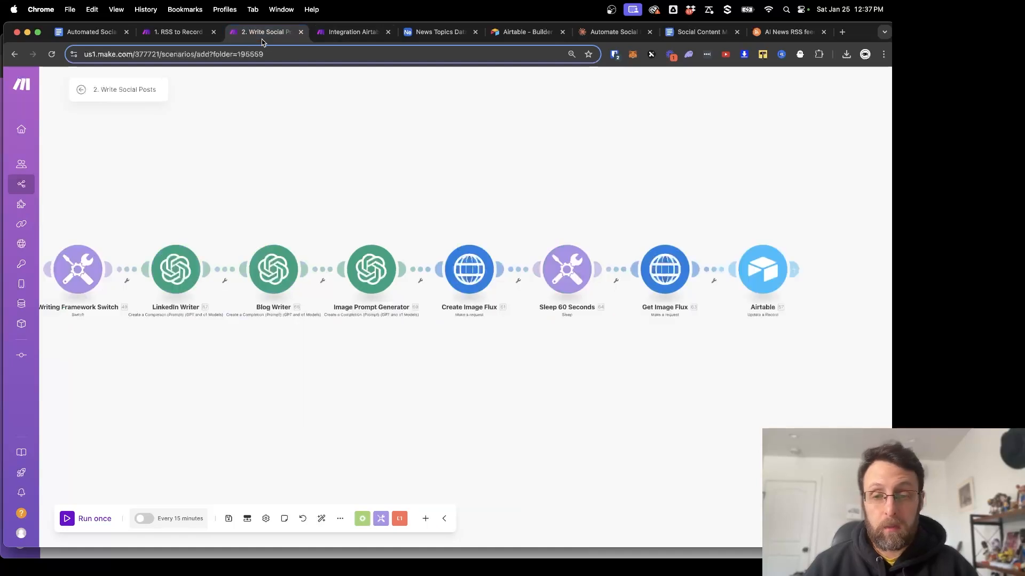
drag(455, 222, 657, 299)
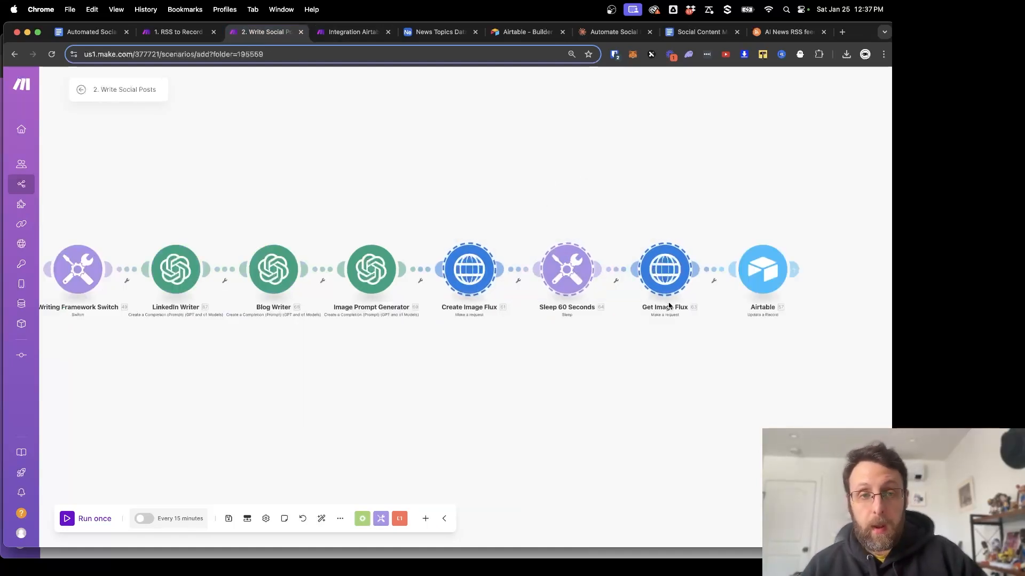
click(382, 39)
key(super+v)
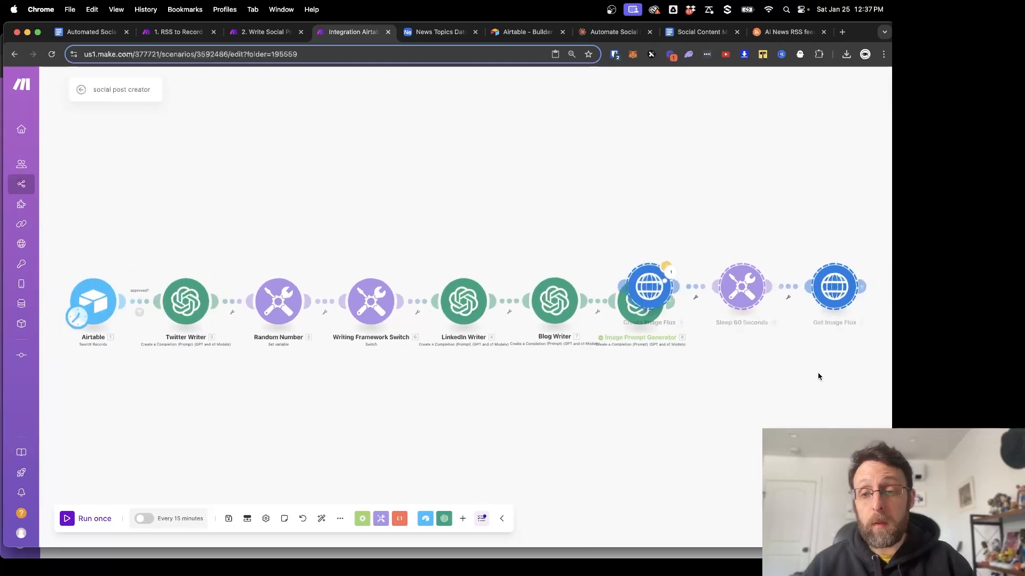
drag(572, 258, 662, 183)
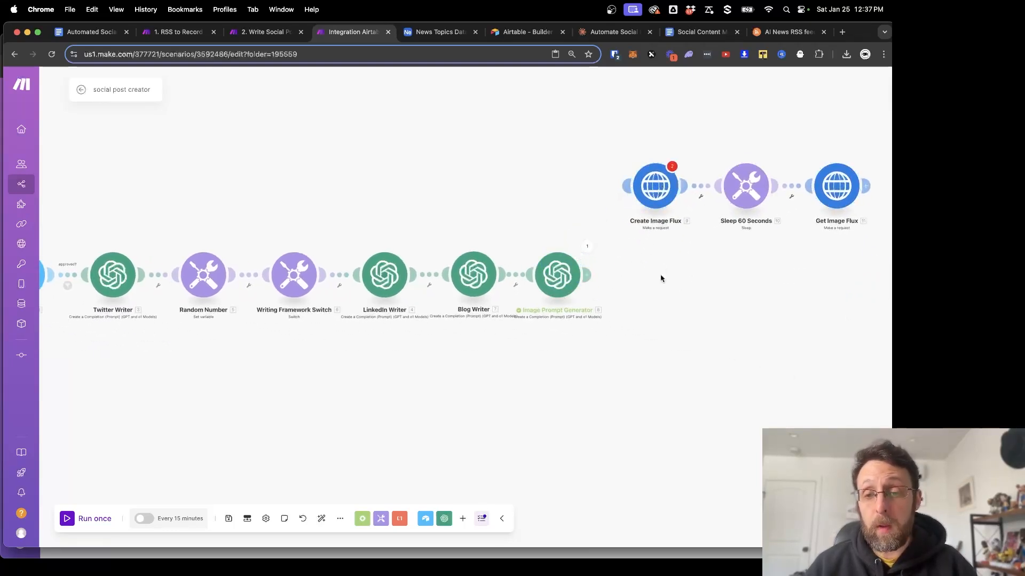
click(592, 278)
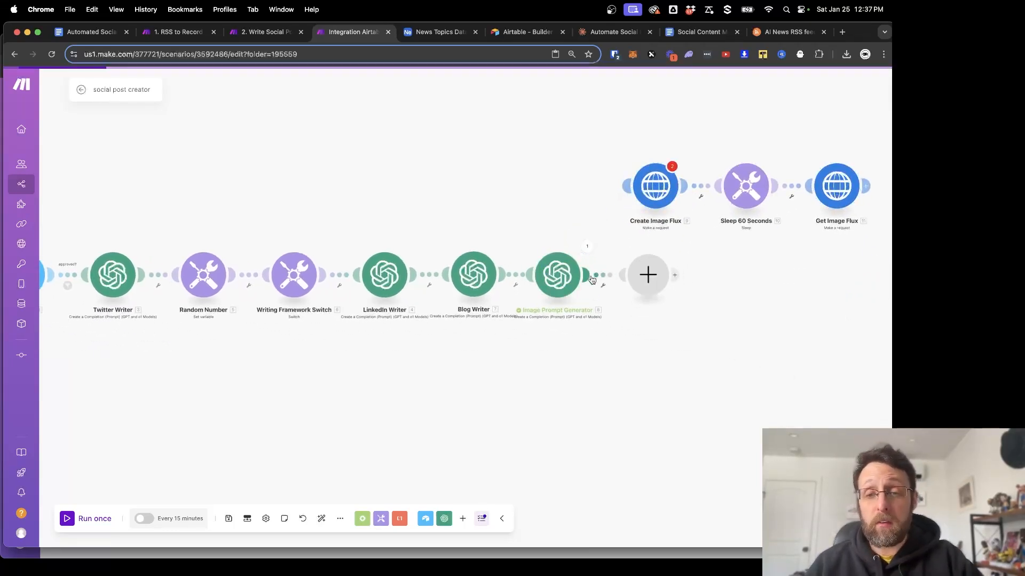
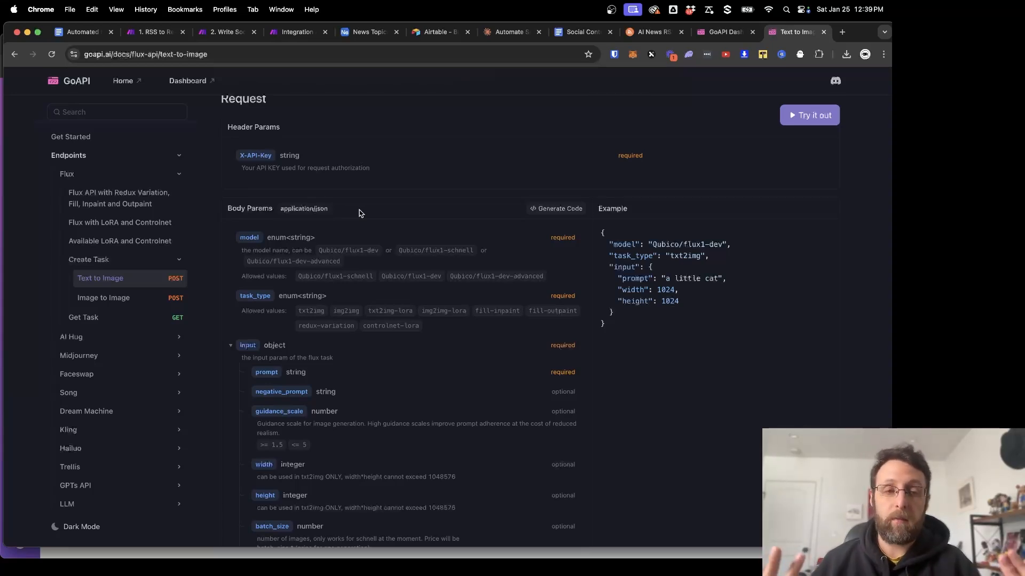
Examine the example request body on GoAPI's Flux text-to-image page, including the image width setting.
drag(601, 323, 605, 237)
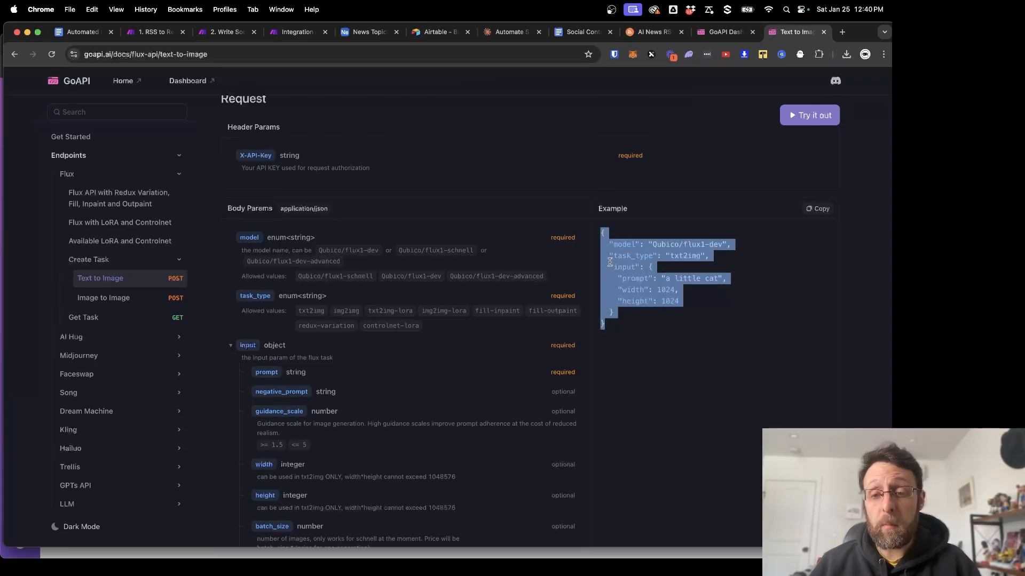
drag(602, 290, 703, 294)
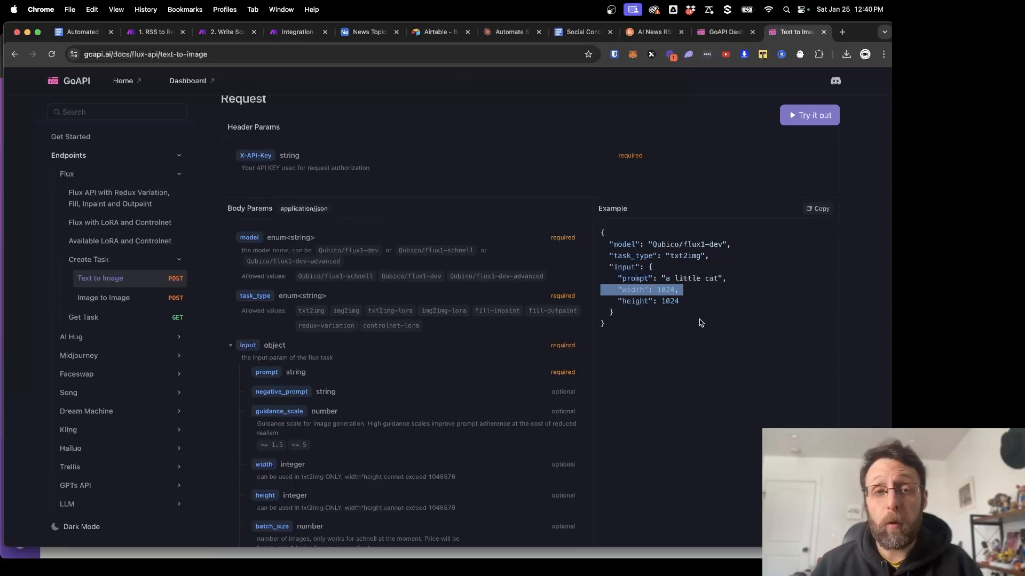
click(296, 32)
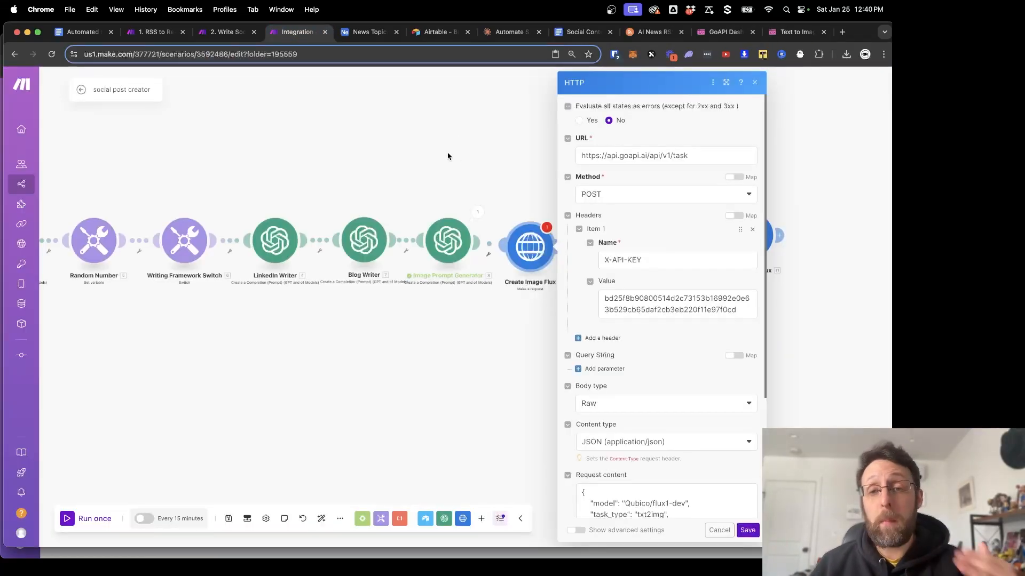
click(720, 154)
triple_click(720, 155)
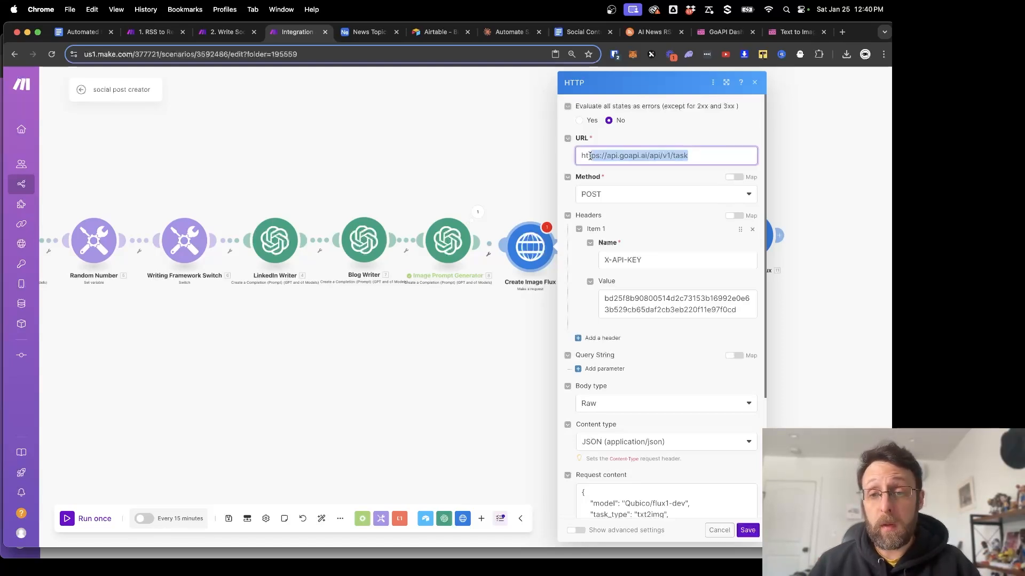
click(636, 176)
click(637, 194)
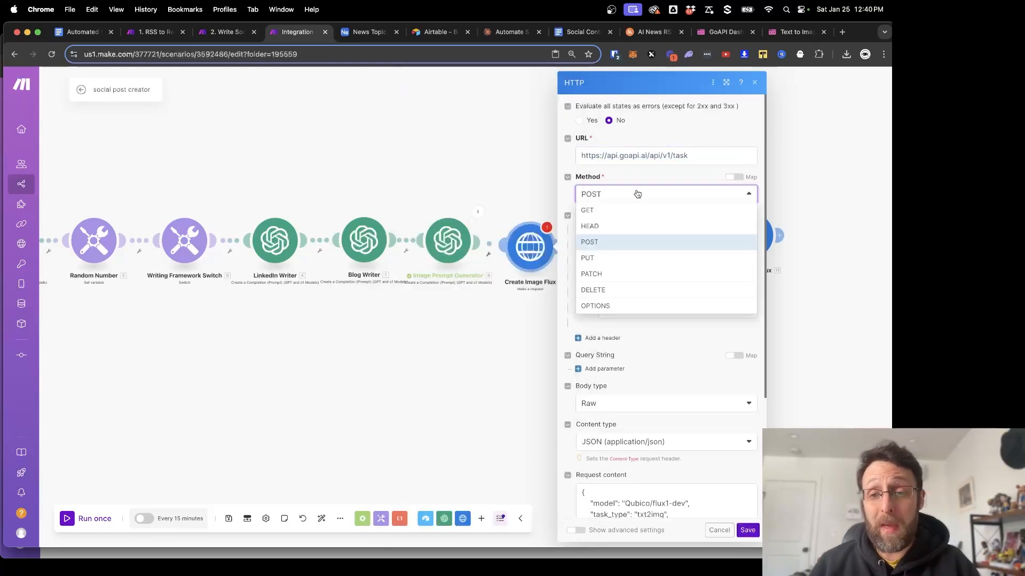
click(600, 243)
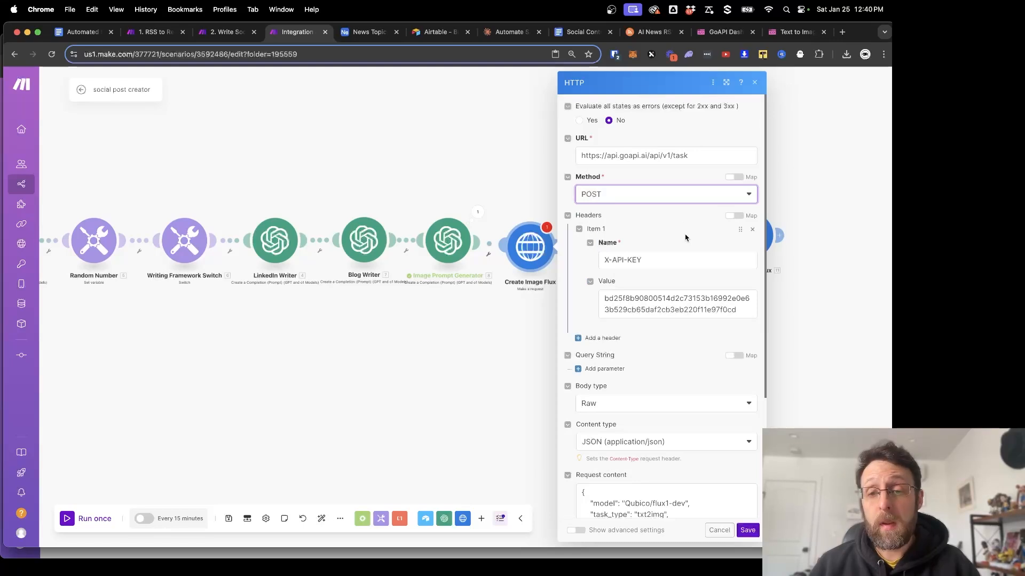
Delete Create Image Flux's existing API key header and add a new header named X-API-KEY with a blank value.
triple_click(670, 260)
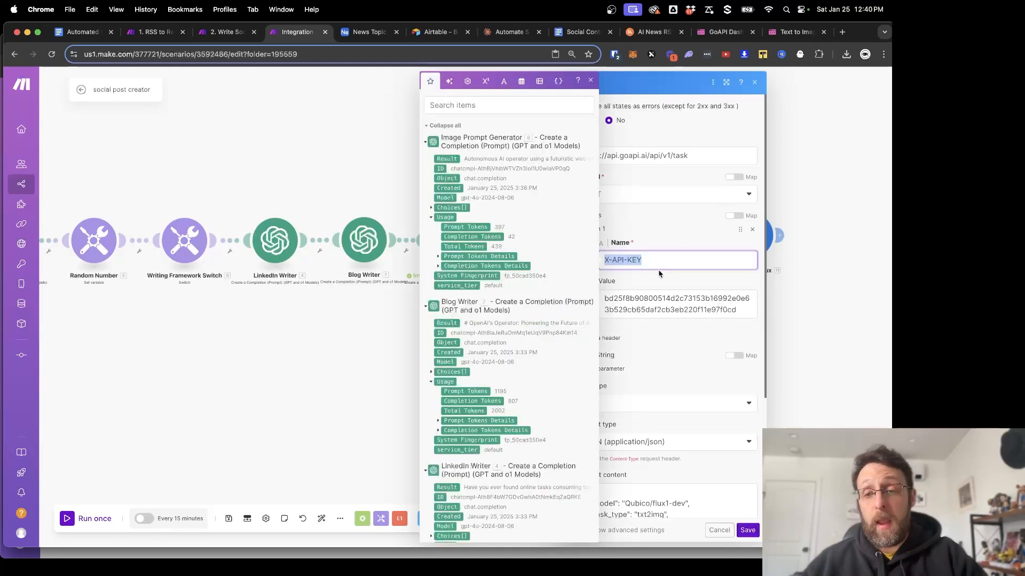
click(680, 231)
click(751, 229)
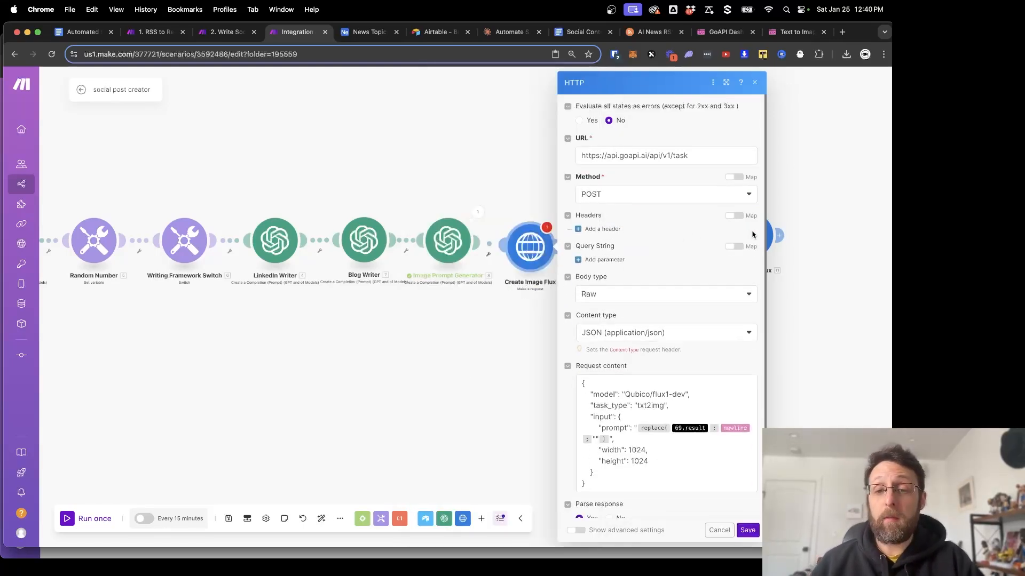
click(592, 229)
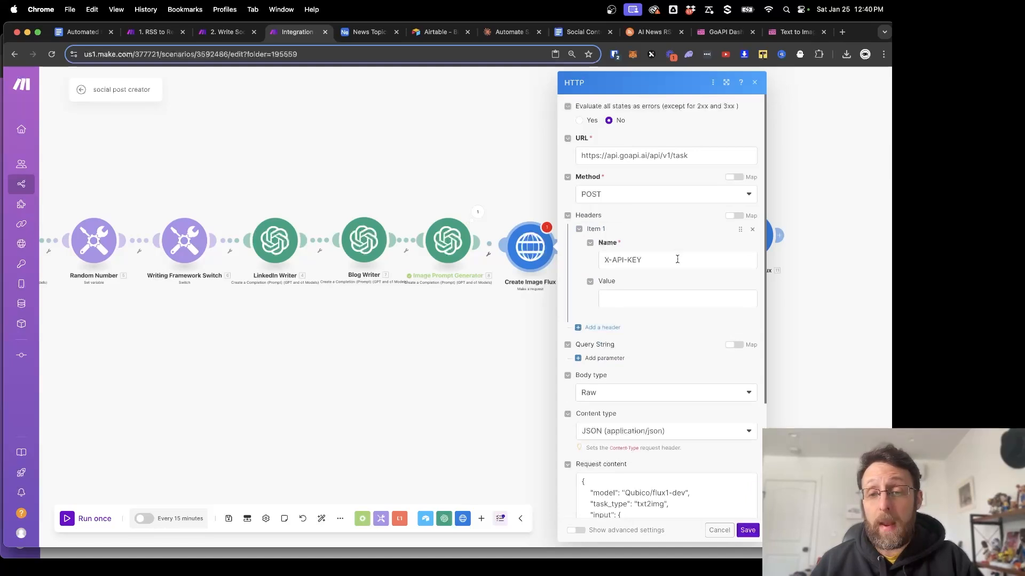
click(661, 261)
click(628, 261)
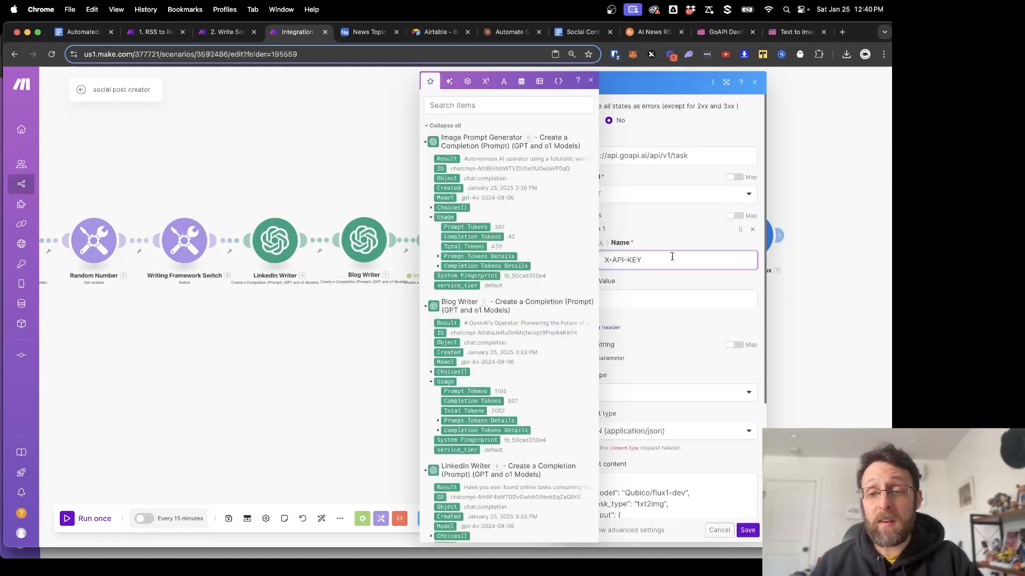
click(669, 239)
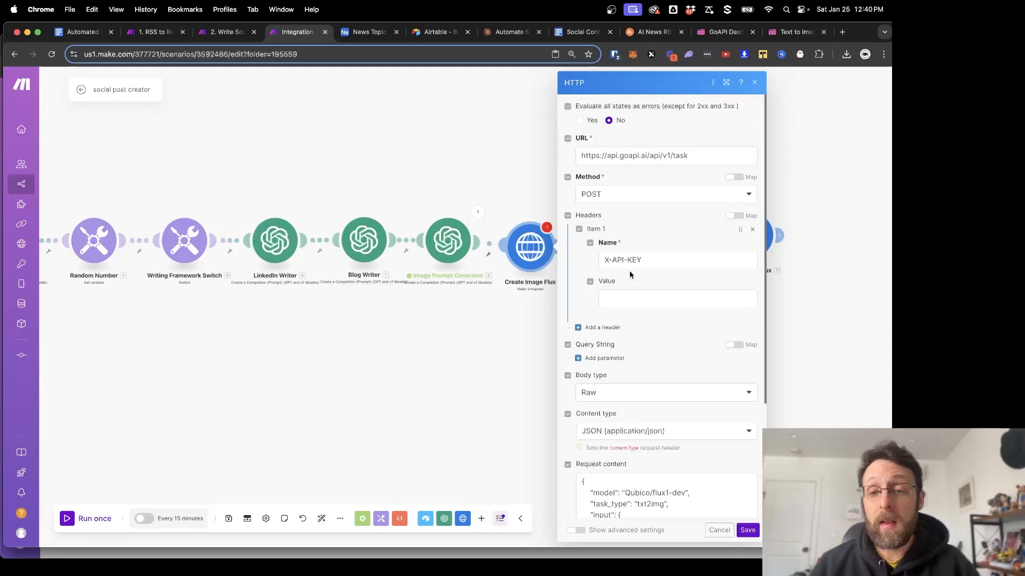
click(629, 297)
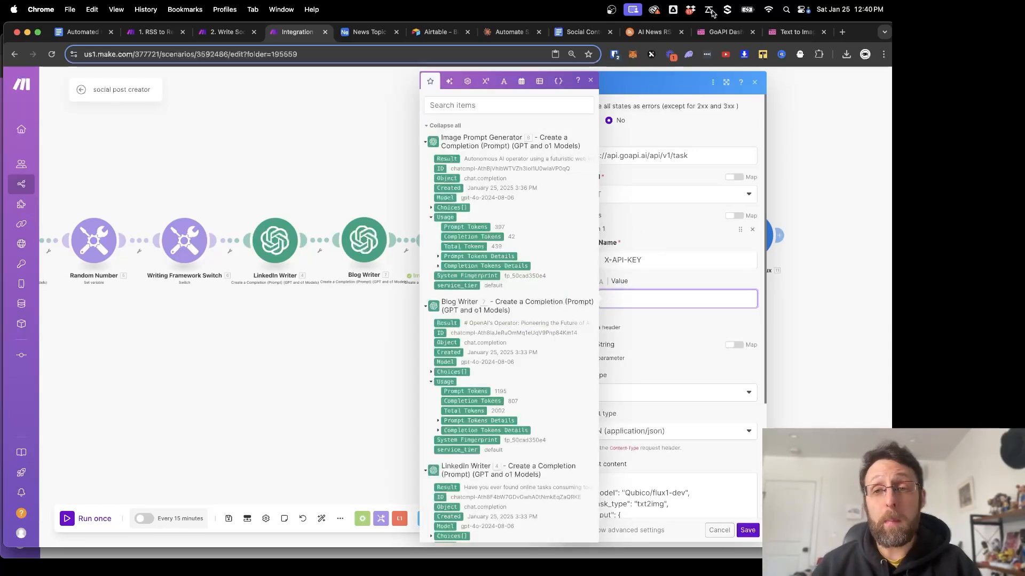
In the JSON request content, map the prompt's newline replace function to the Image Prompt Generator's Result.
scroll(688, 354, down, 3)
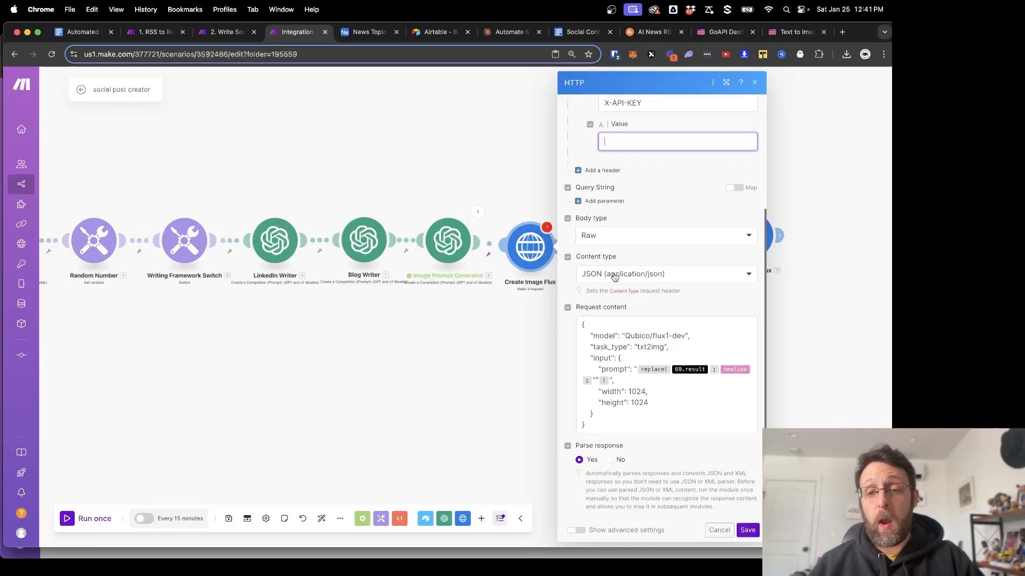
scroll(657, 333, down, 1)
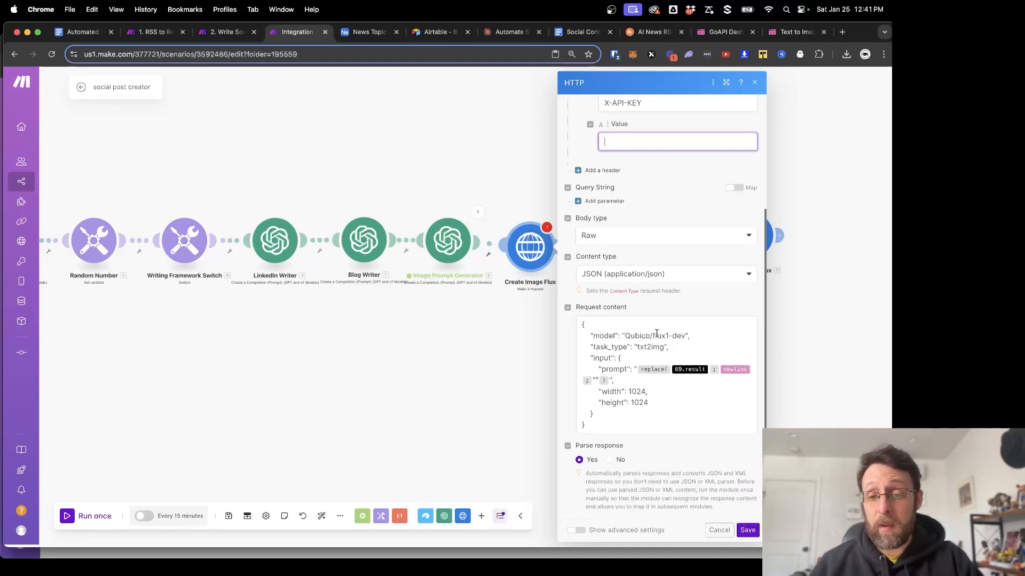
drag(592, 425, 571, 327)
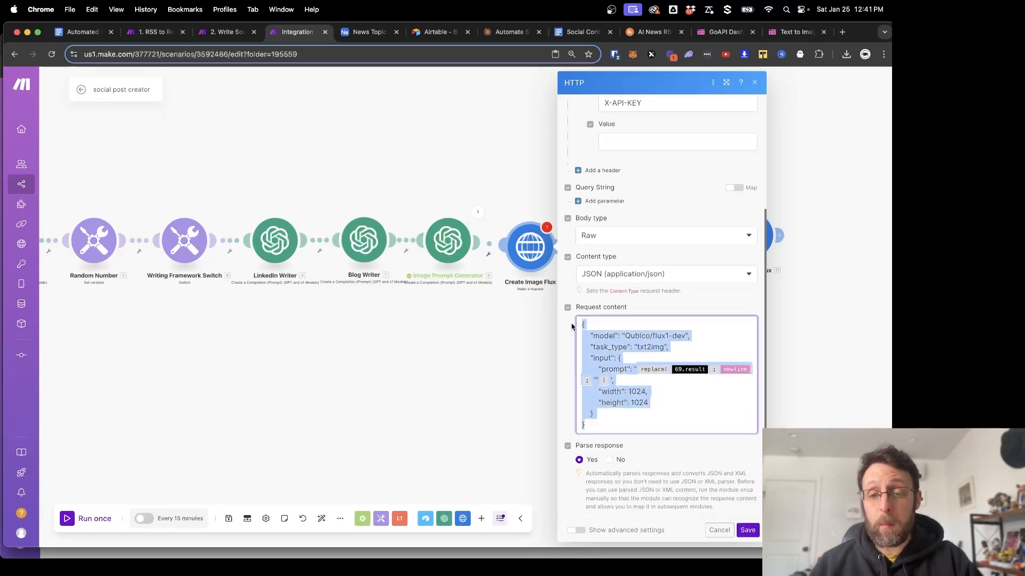
click(625, 421)
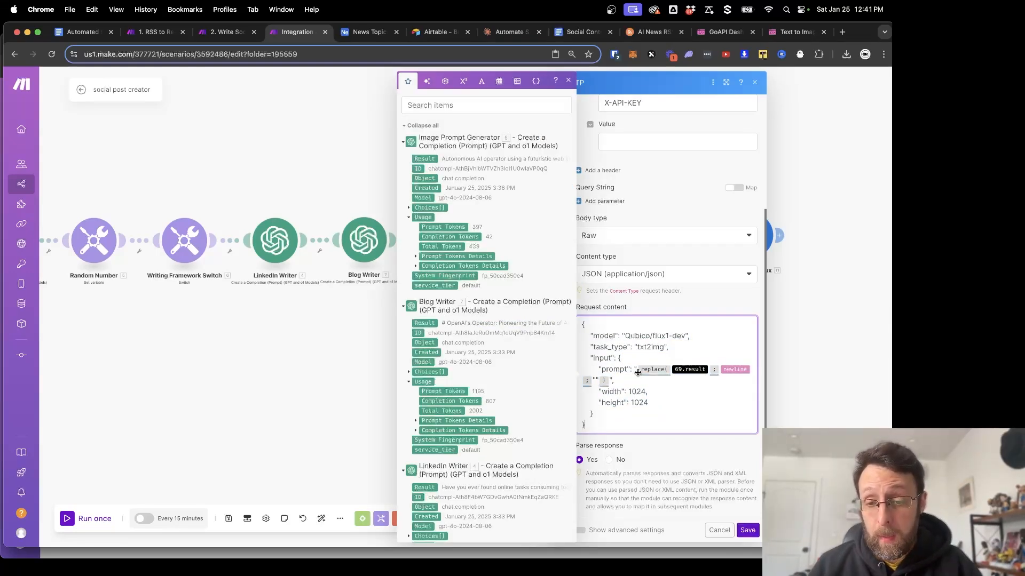
drag(635, 372, 609, 381)
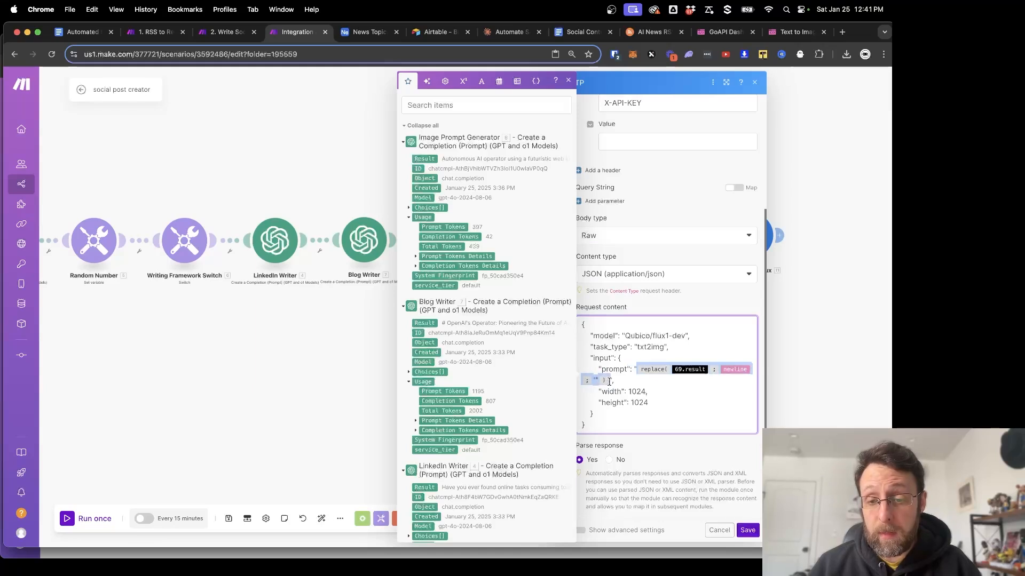
click(671, 391)
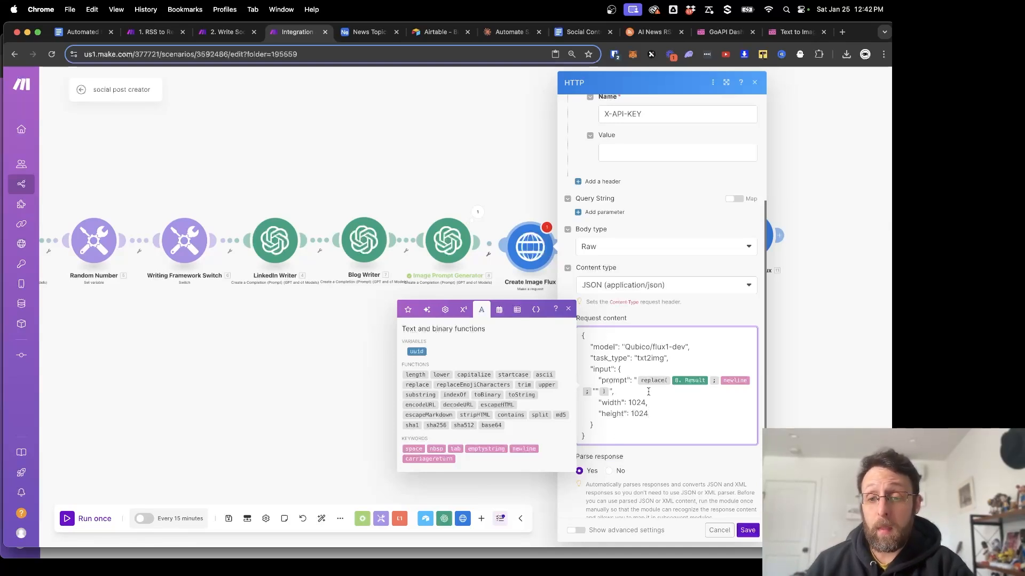
Compare the request content's structure with the text-to-image example in the GoAPI documentation.
click(795, 32)
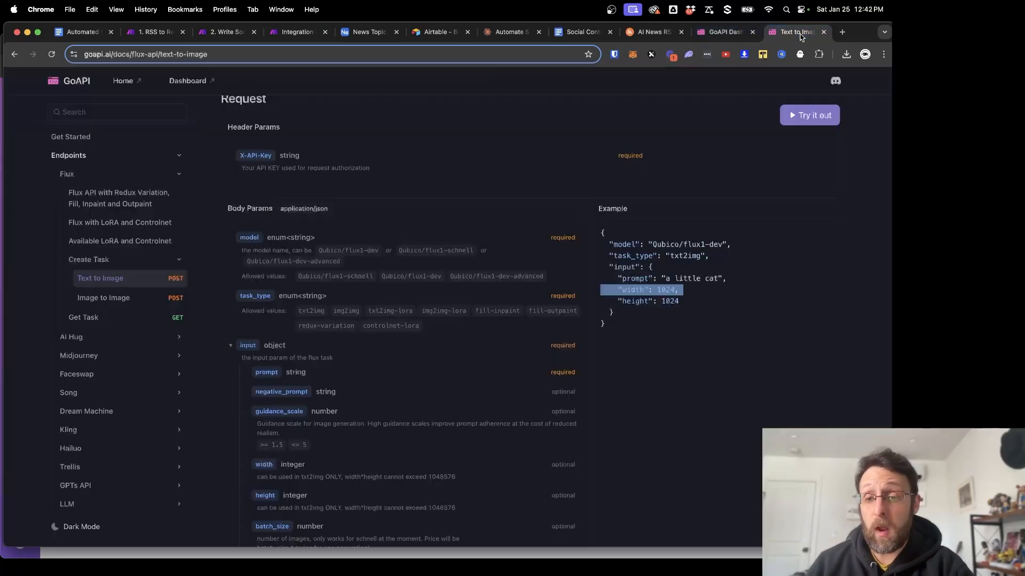
drag(658, 337, 604, 235)
click(639, 323)
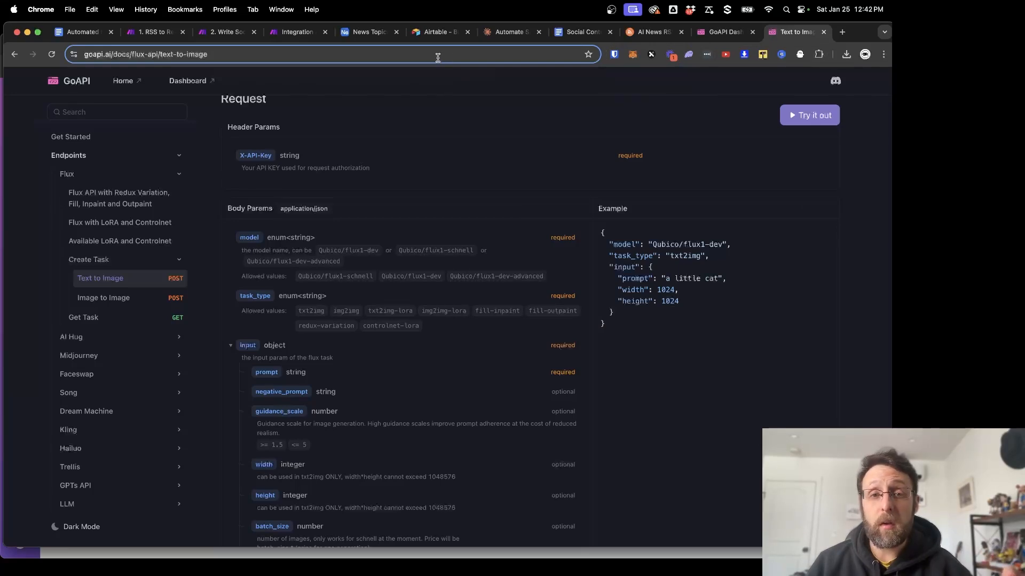
Return to Make and save the Create Image Flux module with Parse response set to Yes.
click(284, 33)
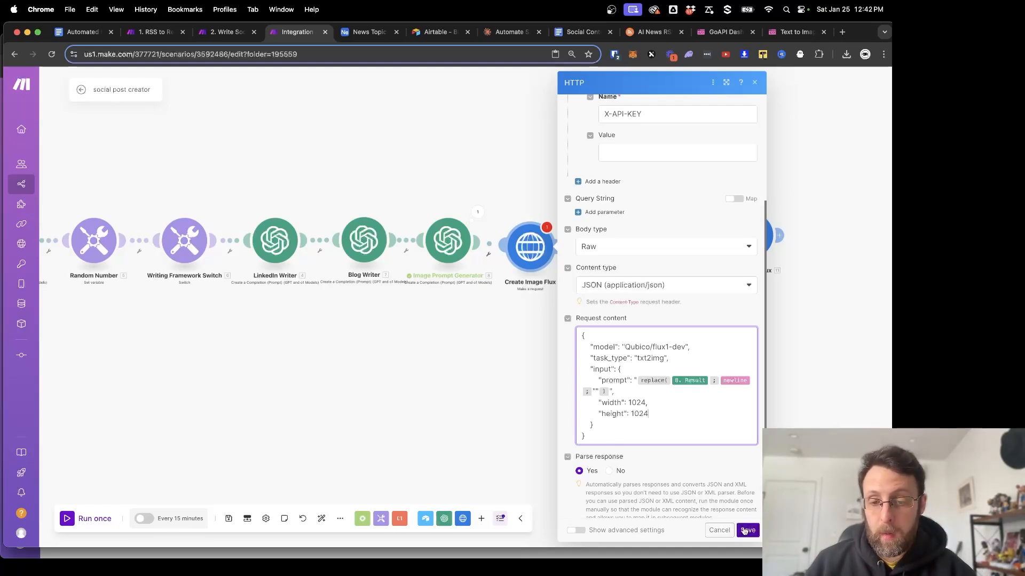
scroll(693, 496, down, 1)
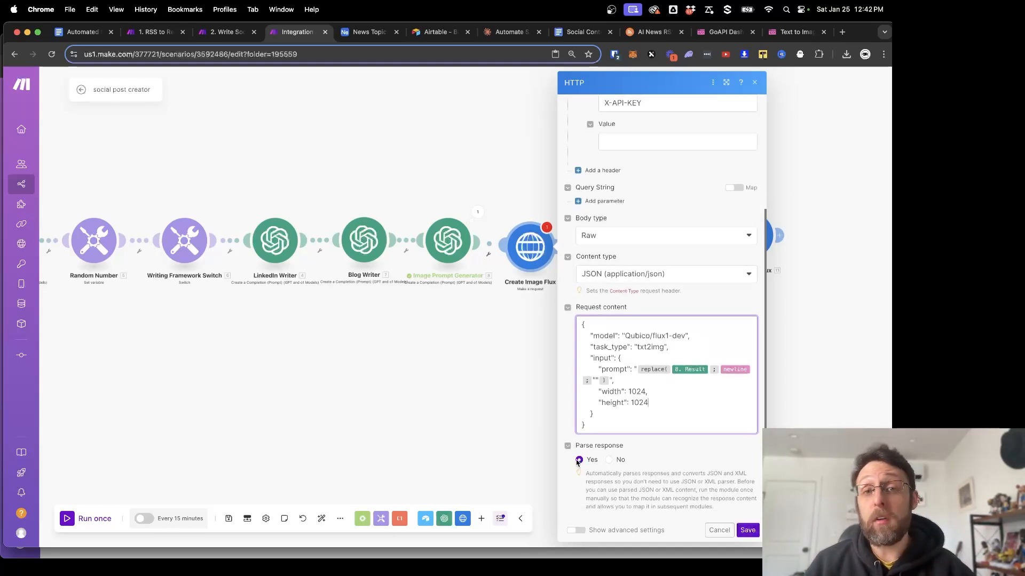
click(748, 530)
Save the scenario and line up Sleep 60 Seconds and Get Image Flux in a row after Create Image Flux.
drag(720, 338, 652, 339)
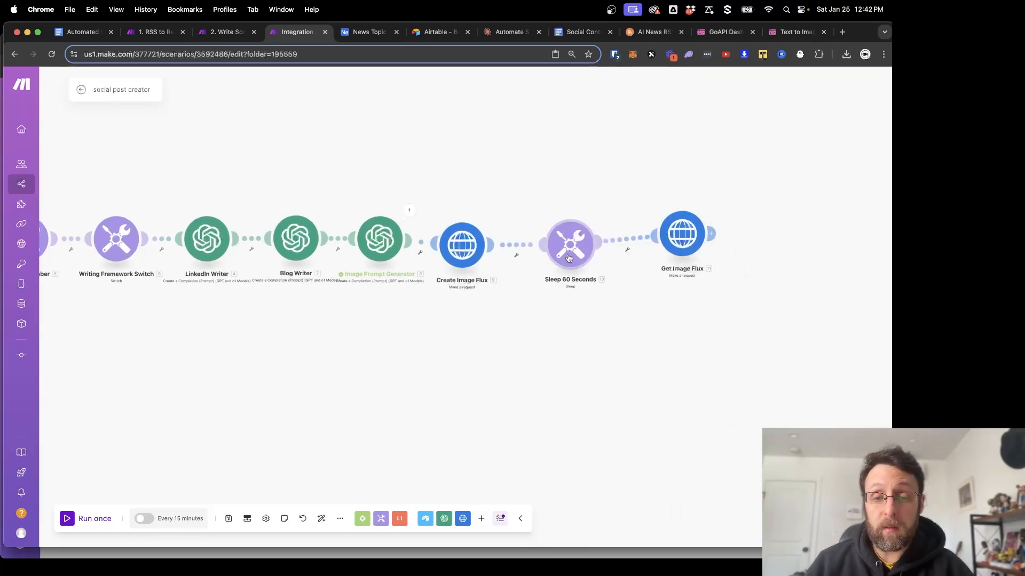
key(super+s)
scroll(541, 368, up, 1)
drag(541, 368, 465, 379)
drag(500, 239, 476, 241)
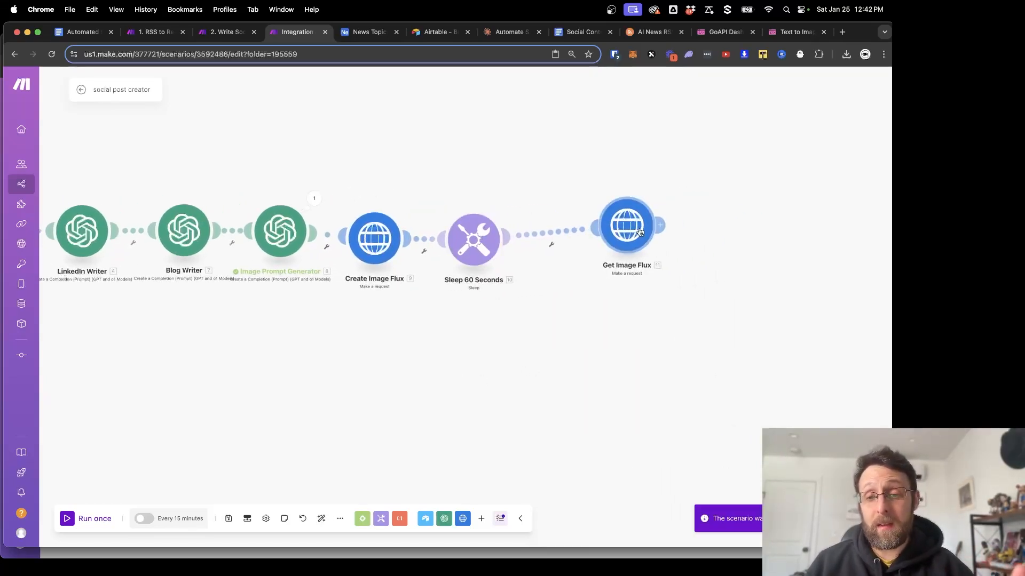
drag(639, 231, 597, 252)
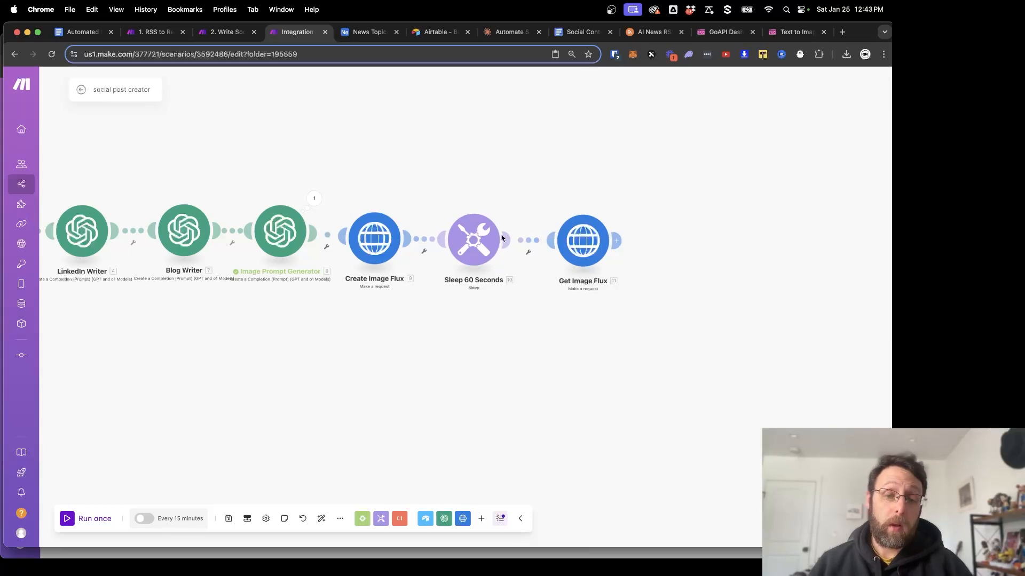
Check the task ID mapping in Get Image Flux's URL and line up the three image modules in a row.
click(591, 251)
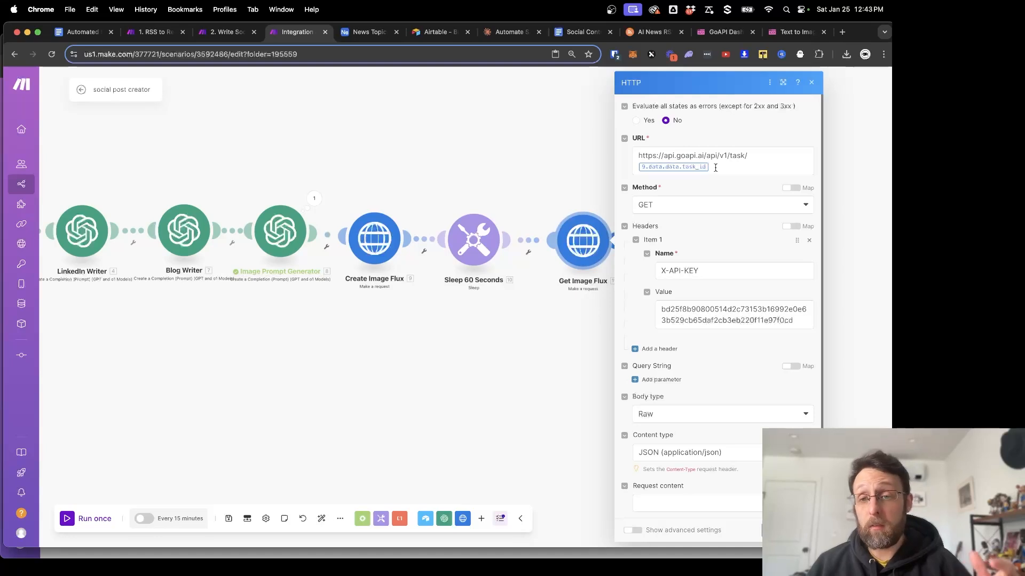
click(653, 155)
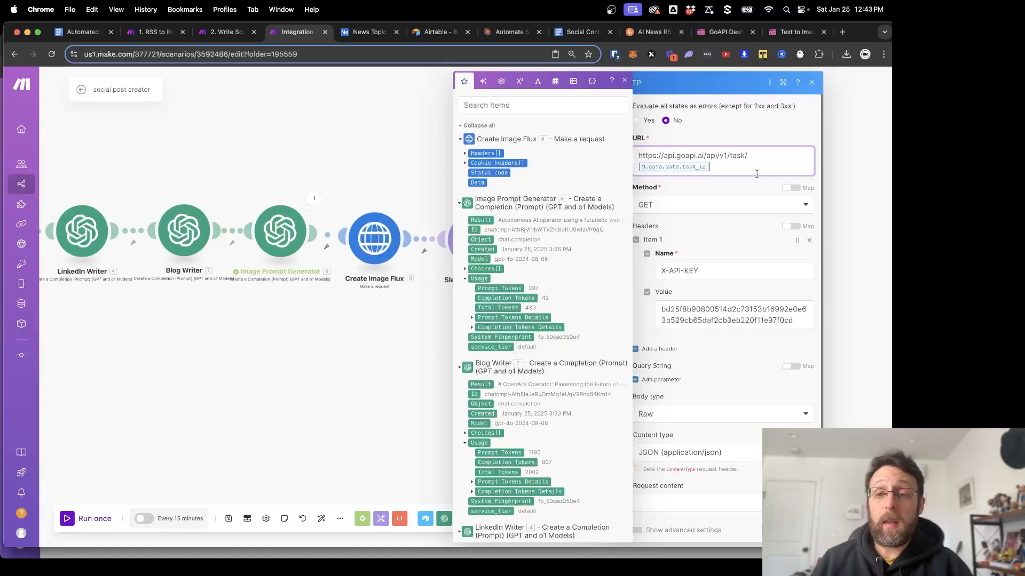
click(397, 250)
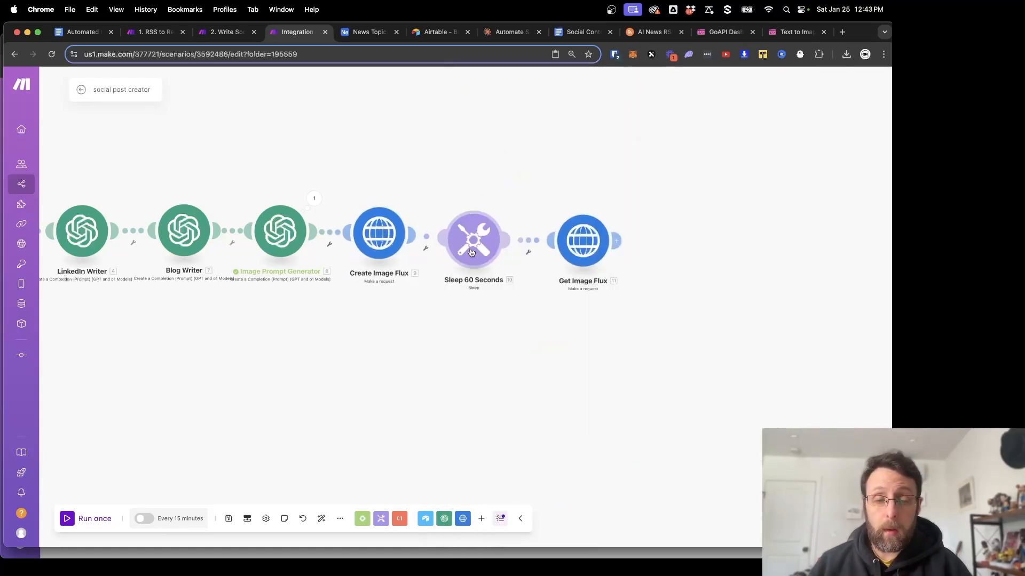
drag(471, 253, 480, 250)
drag(567, 256, 590, 251)
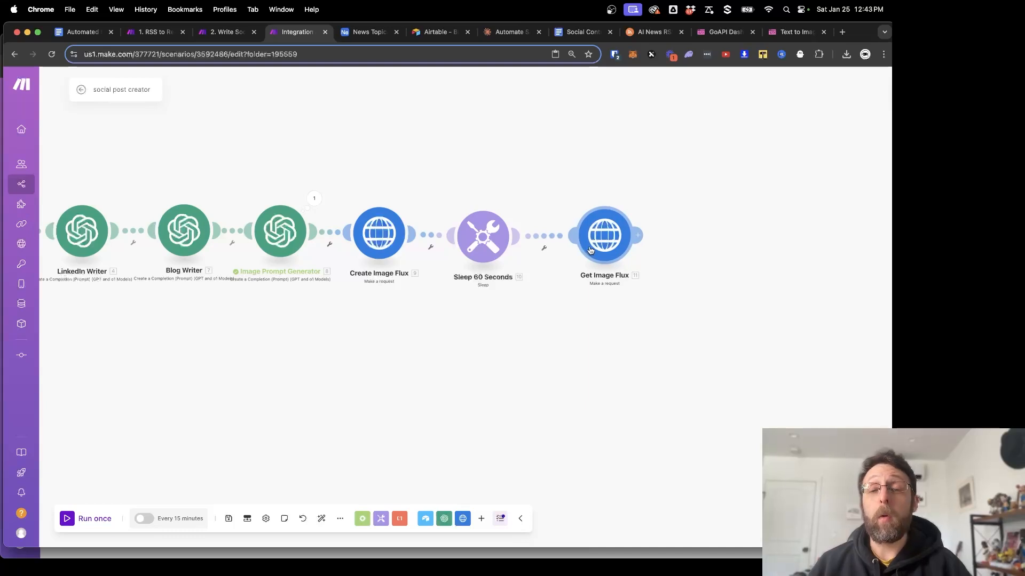
Run only the Create Image Flux module, using the Image Prompt Generator's output text copied in as the Result.
right_click(379, 228)
click(395, 241)
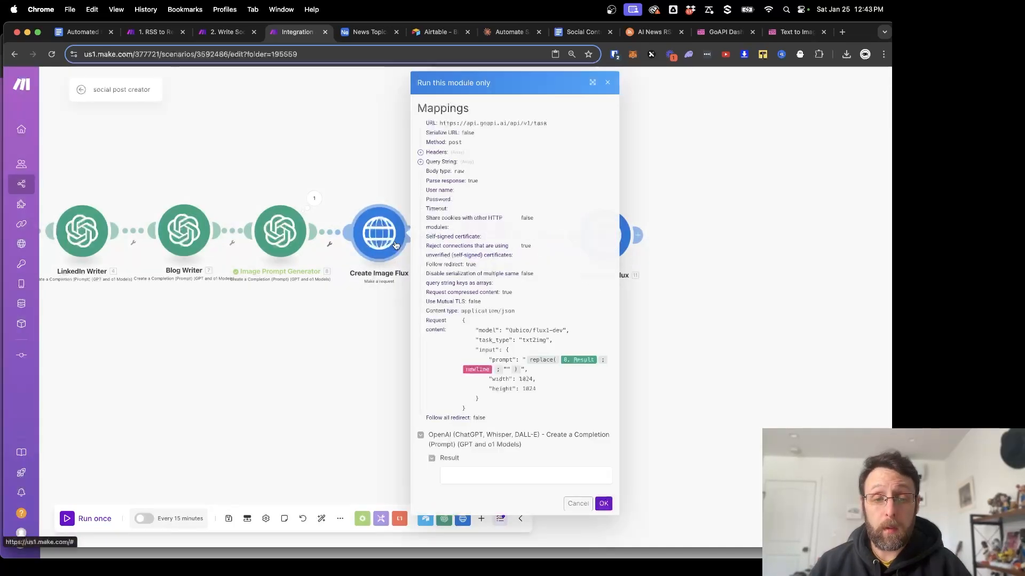
click(314, 199)
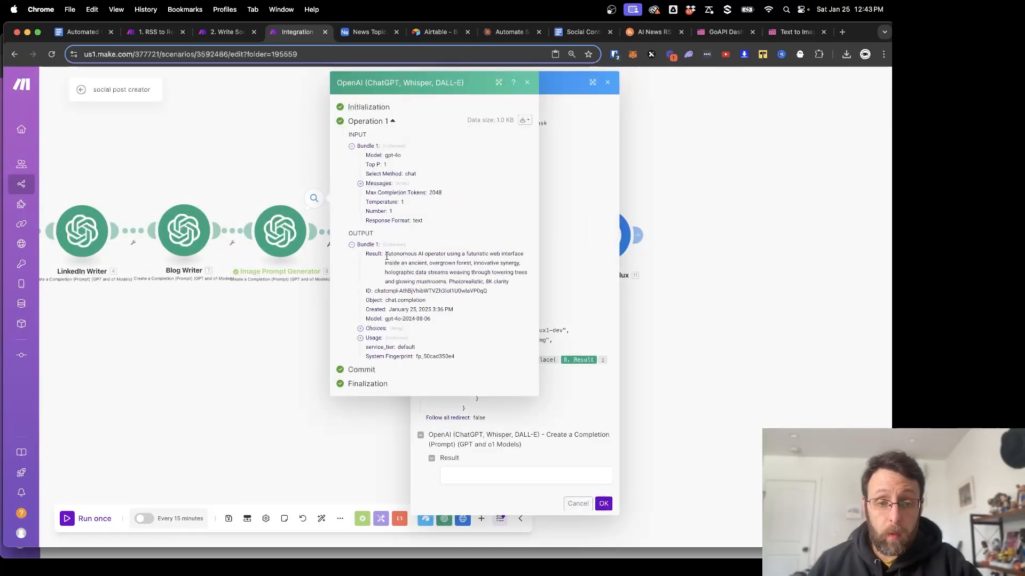
drag(385, 255, 514, 285)
key(super+c)
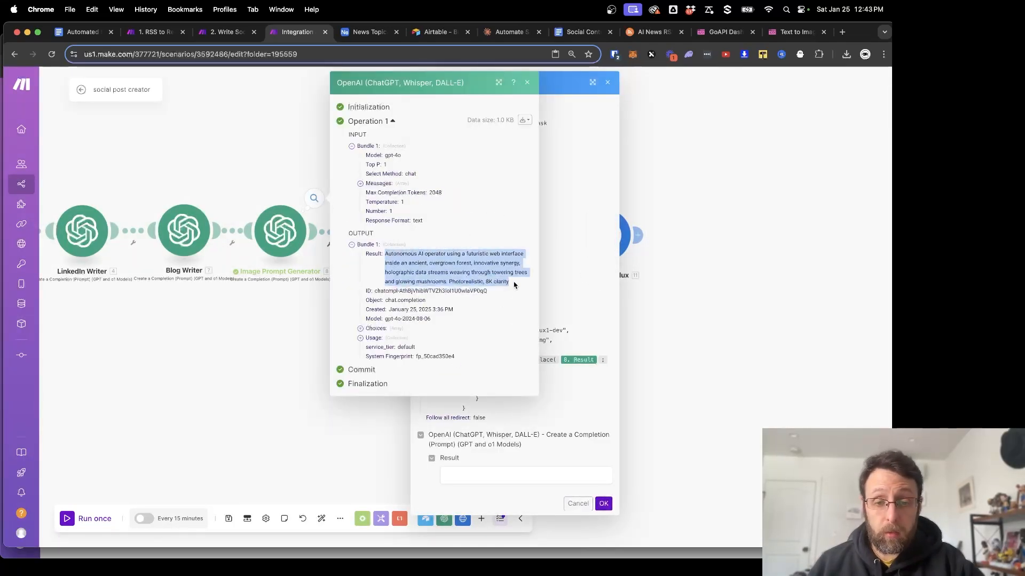
click(539, 473)
key(super+v)
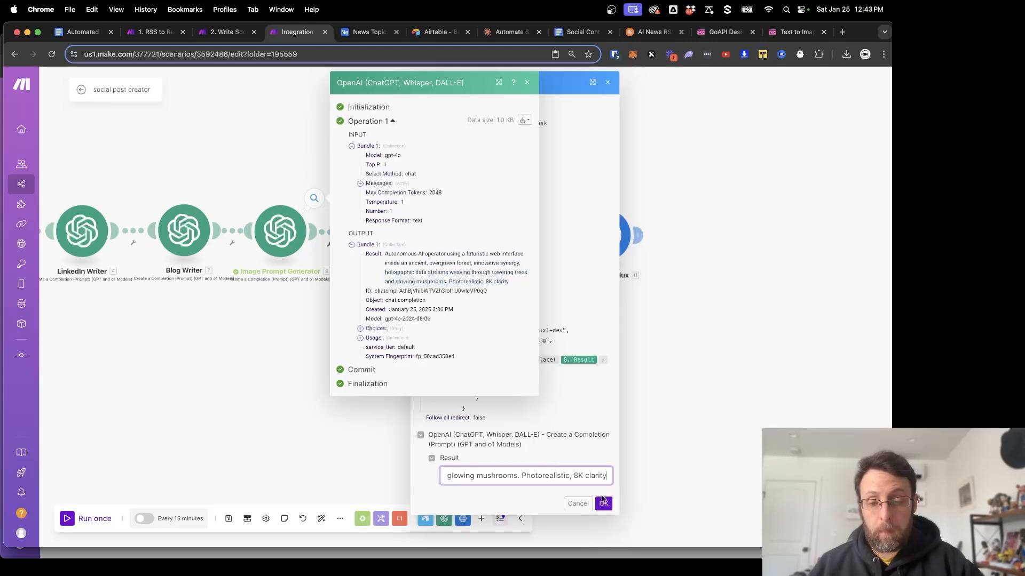
click(603, 504)
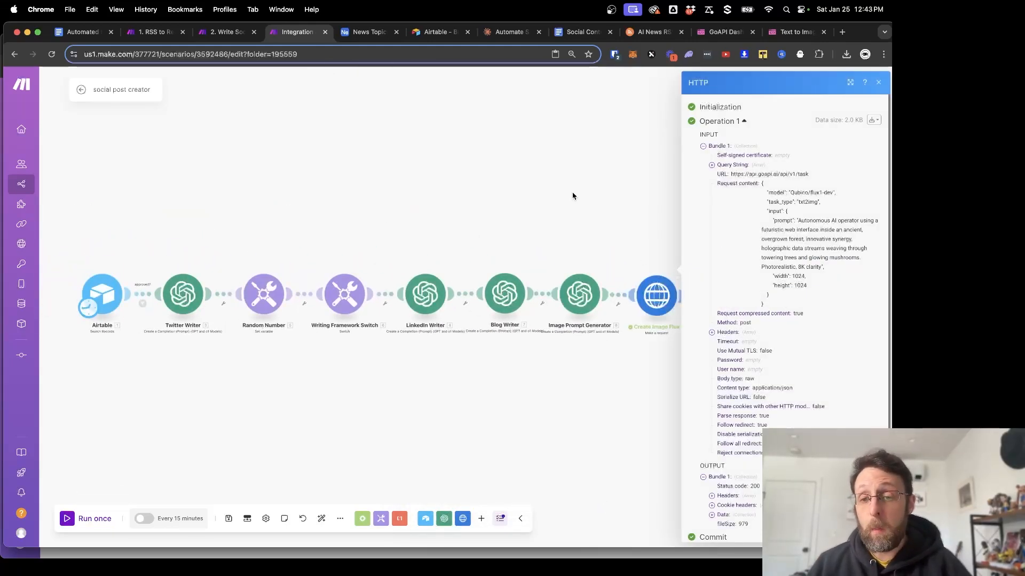
In Get Image Flux, replace the mapped value at the end of the URL with task_id from Create Image Flux's data.
drag(581, 194, 388, 183)
click(646, 295)
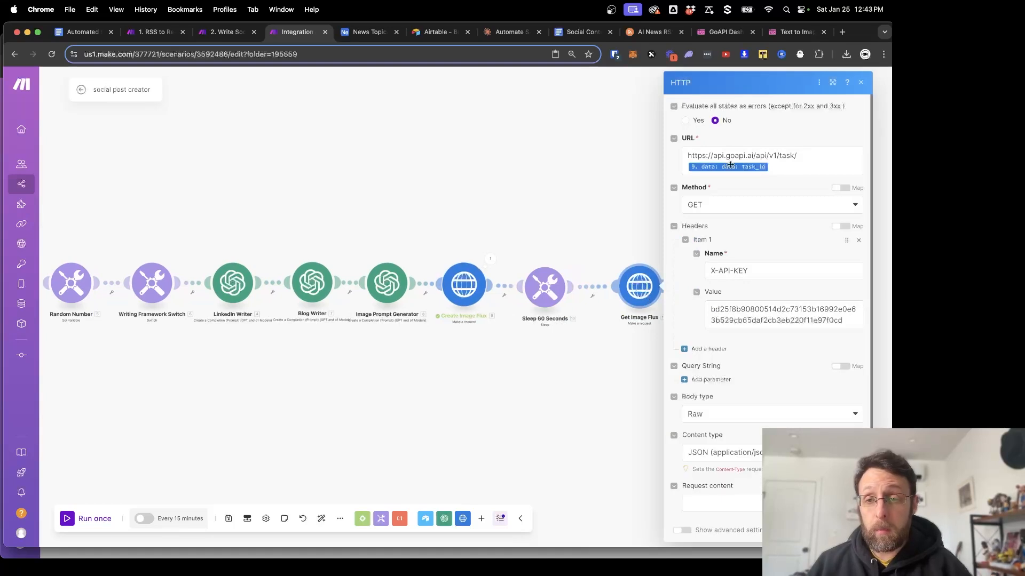
click(776, 167)
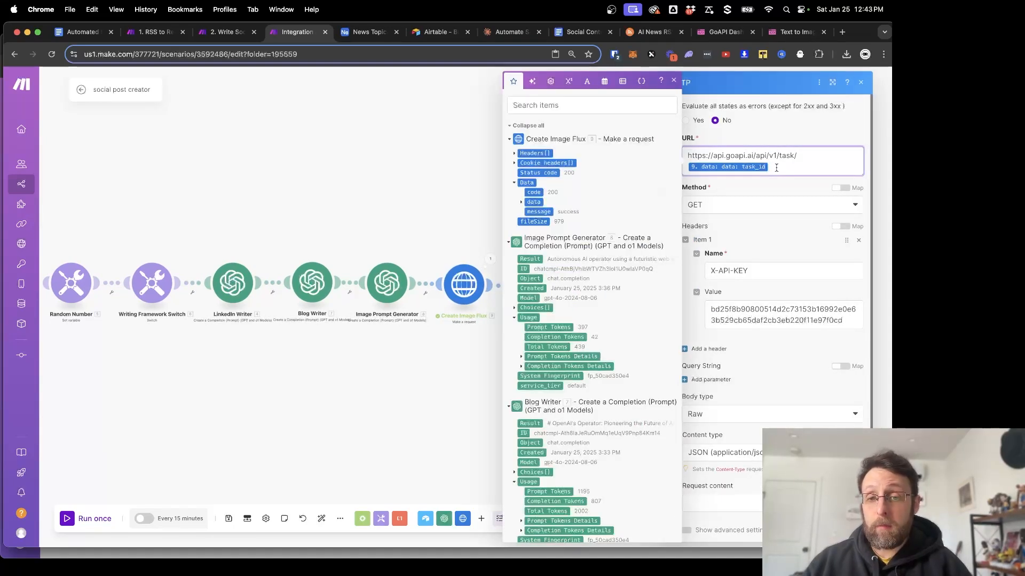
key(BackSpace)
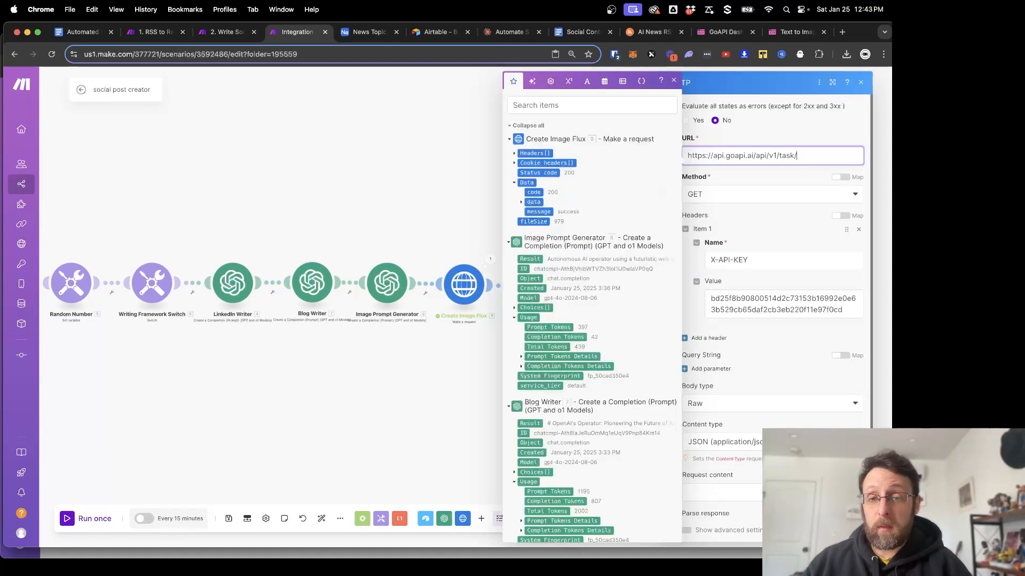
click(521, 205)
click(545, 211)
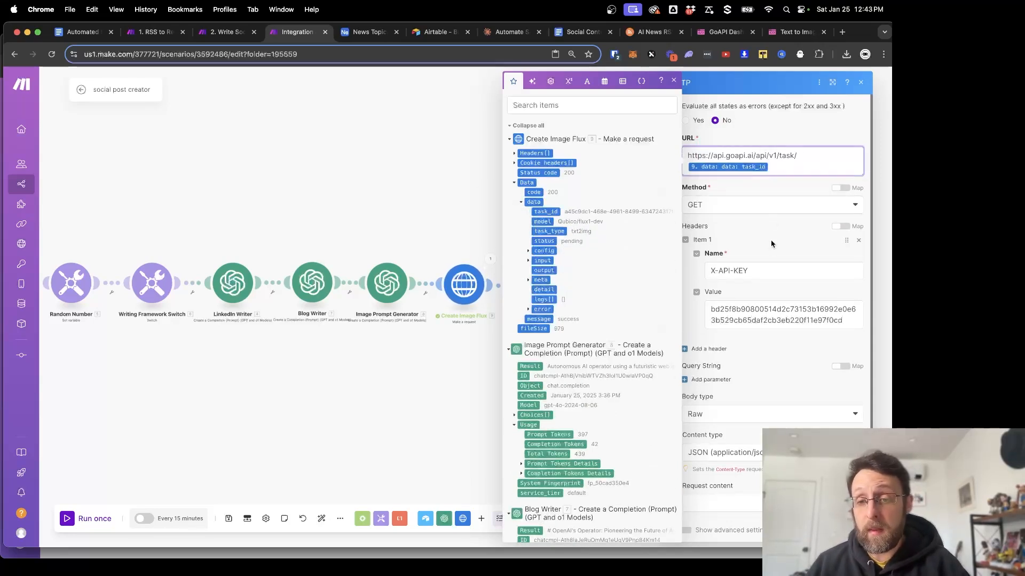
Choose GET as Get Image Flux's request method and review the module's remaining settings.
click(793, 202)
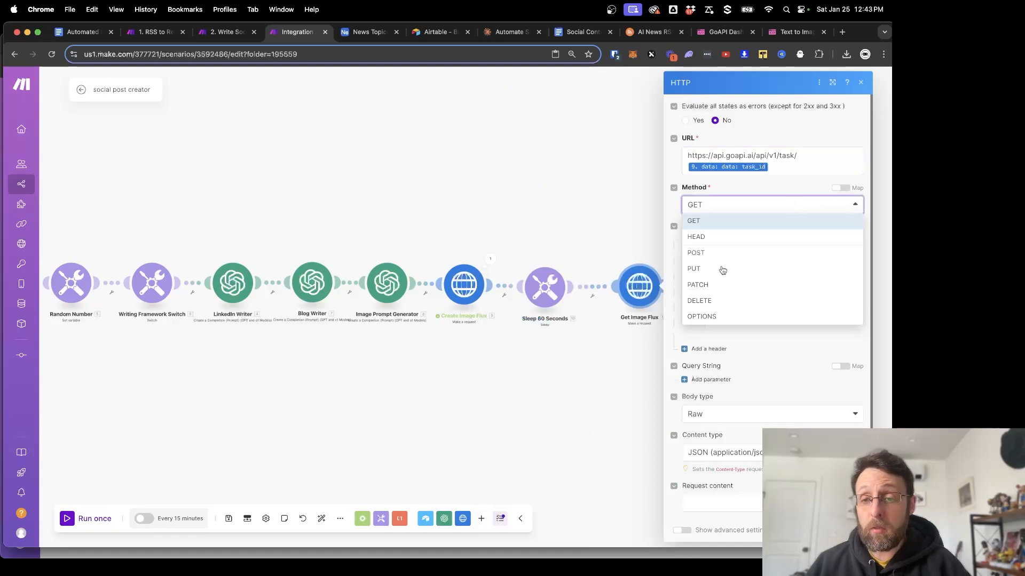
click(708, 220)
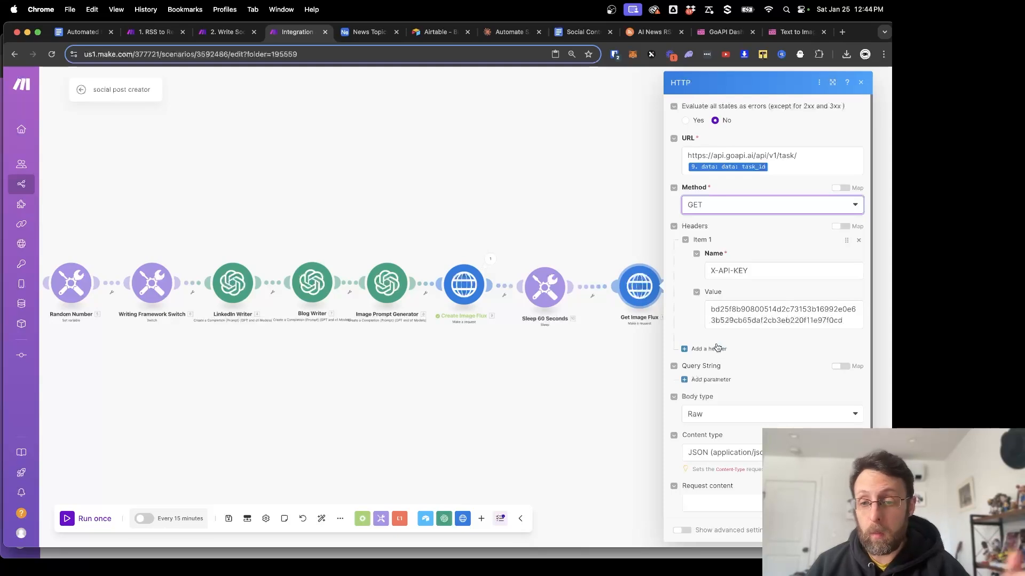
scroll(715, 347, down, 3)
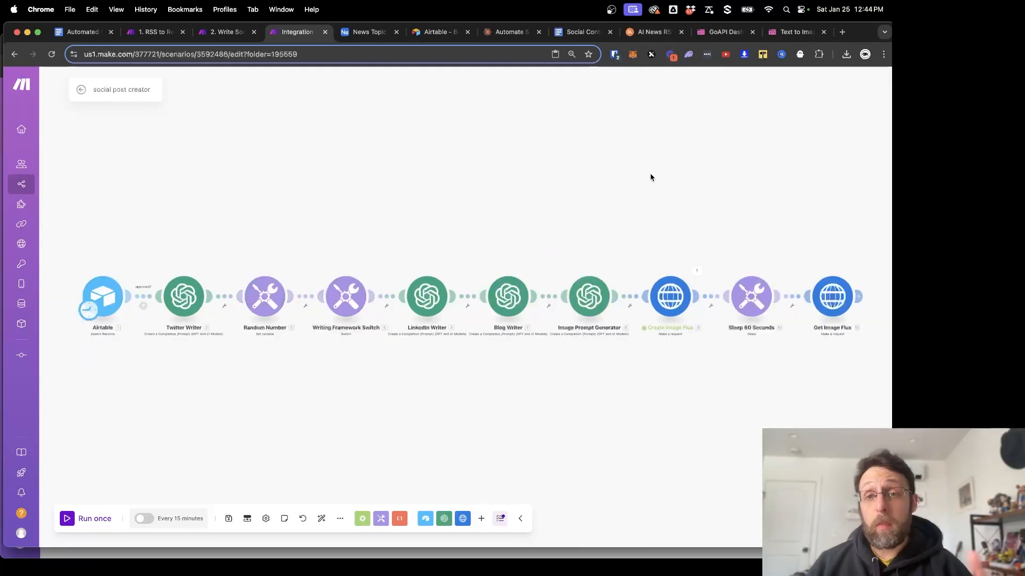
Add an Airtable Update a Record module after Get Image Flux.
scroll(649, 177, right, 4)
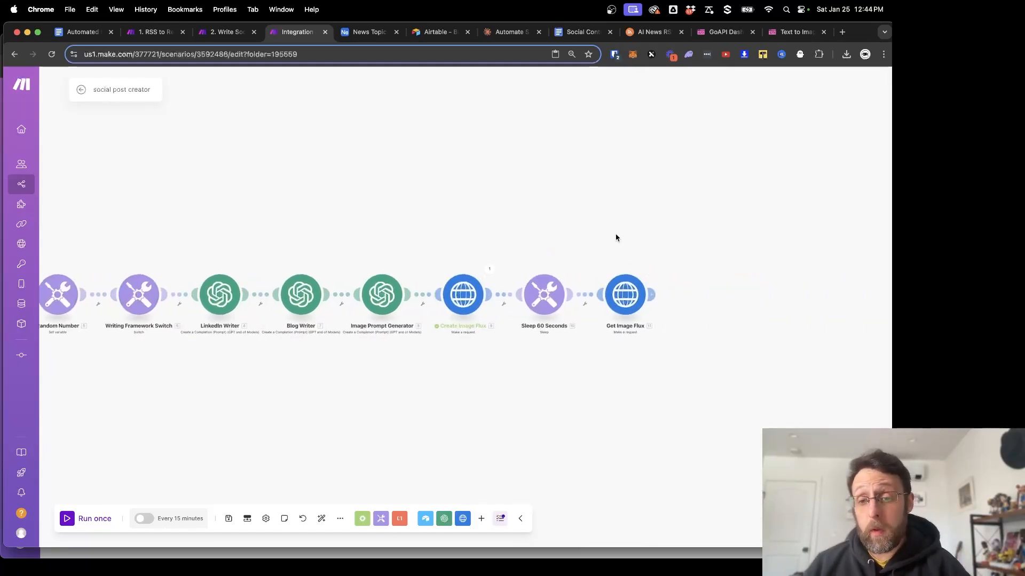
mouse_move(647, 296)
scroll(701, 208, left, 5)
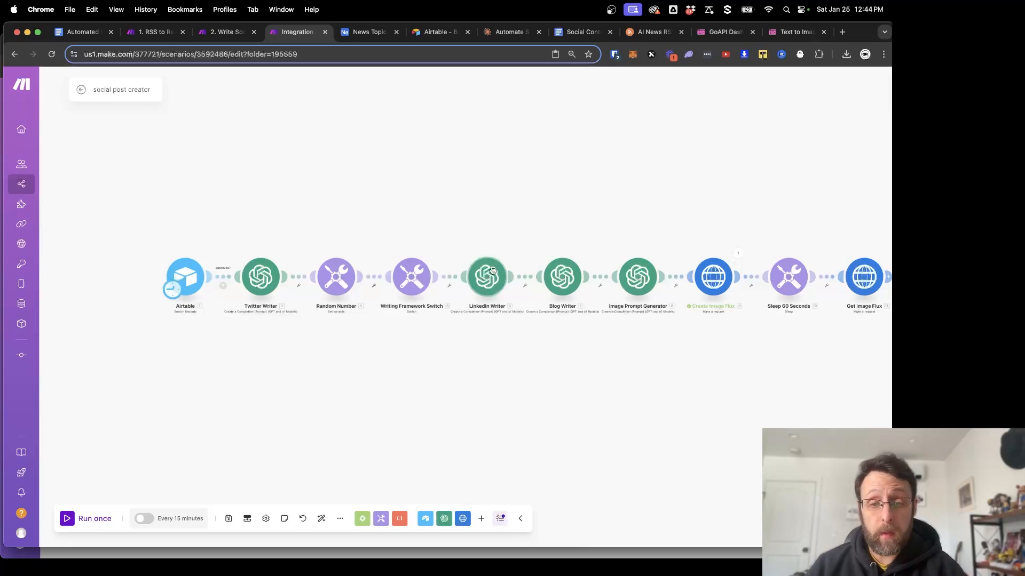
drag(674, 191, 425, 177)
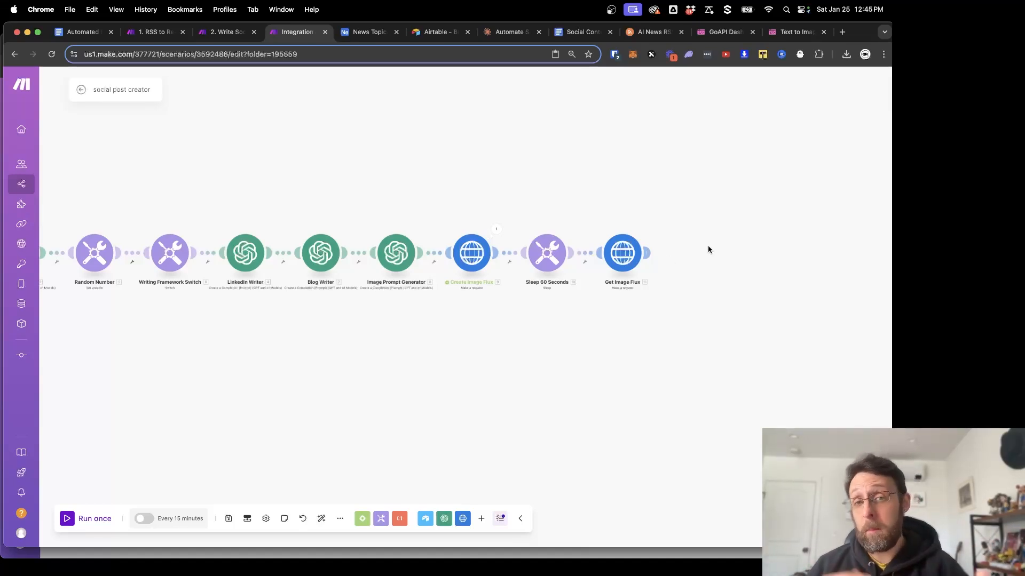
click(647, 252)
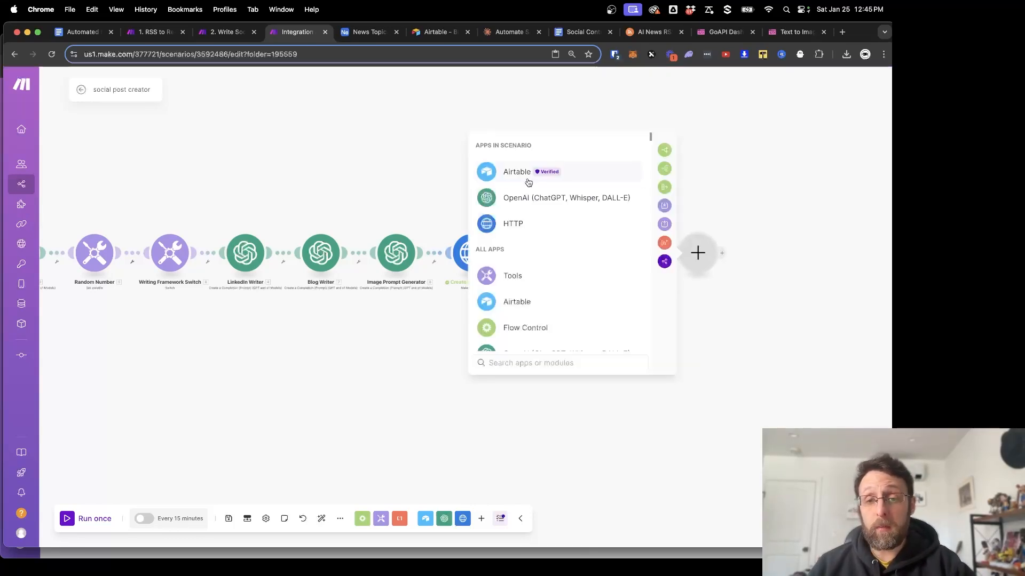
click(528, 181)
scroll(579, 274, down, 2)
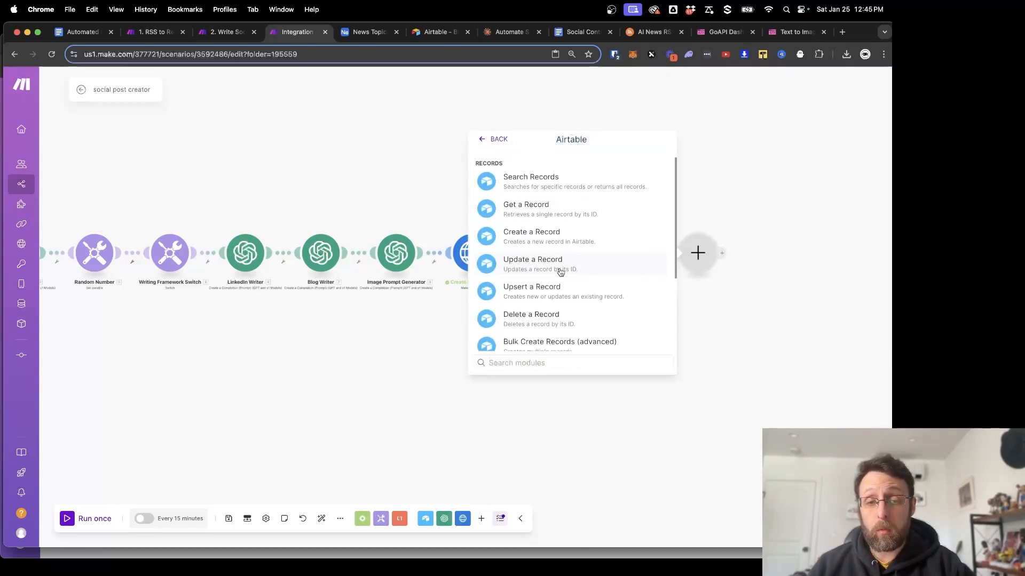
click(561, 272)
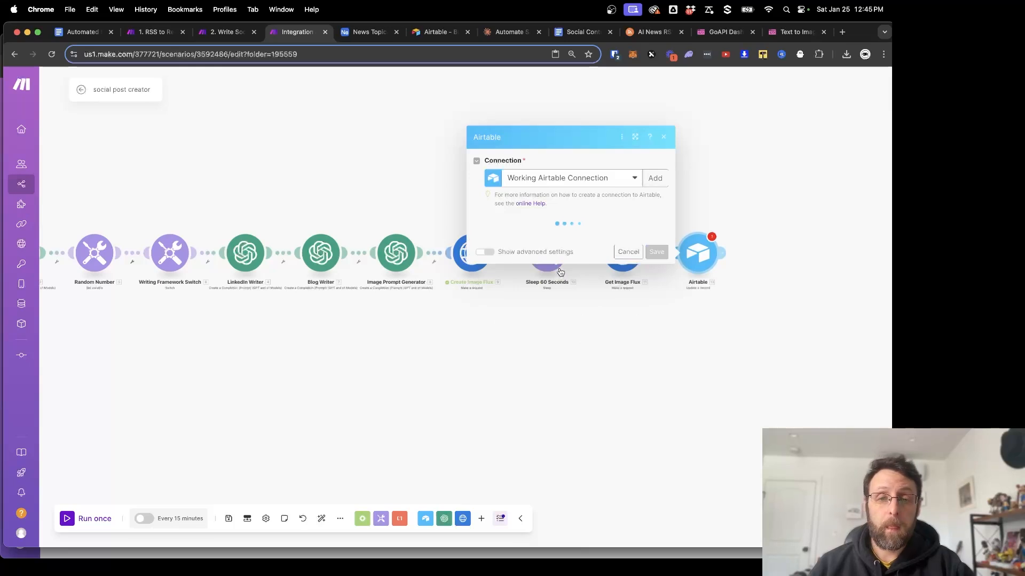
Point the Airtable update module to Table 1 in the News Topics Database base.
click(580, 241)
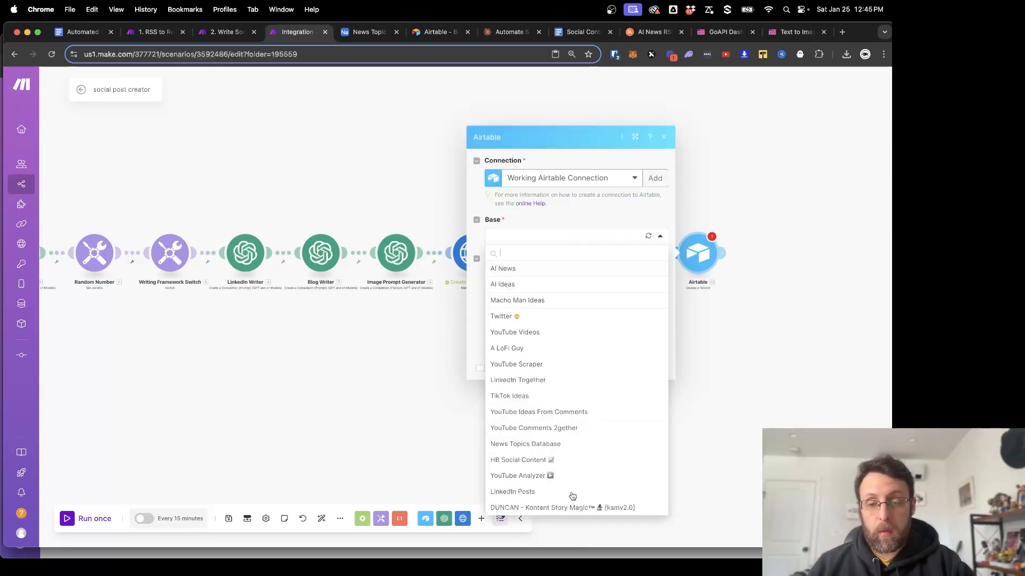
click(524, 446)
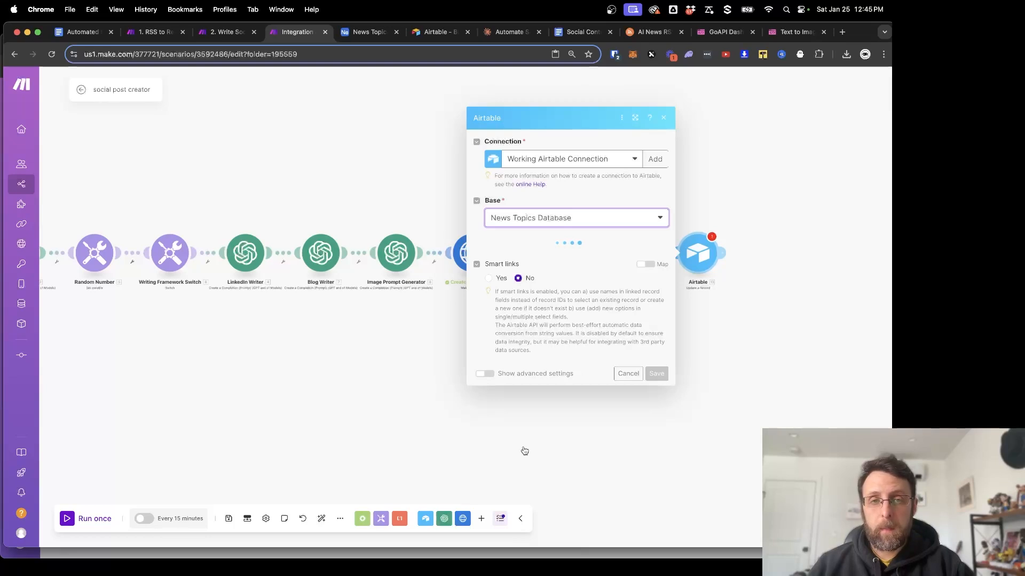
click(513, 258)
click(506, 276)
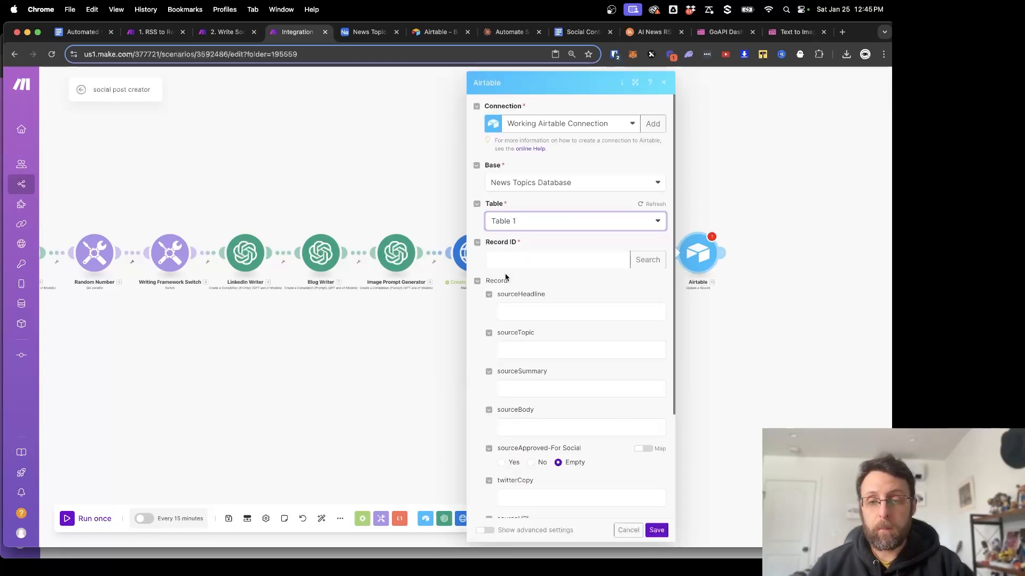
Map the update module's Record ID to the ID from the Airtable Search Records module.
click(514, 265)
scroll(650, 441, down, 15)
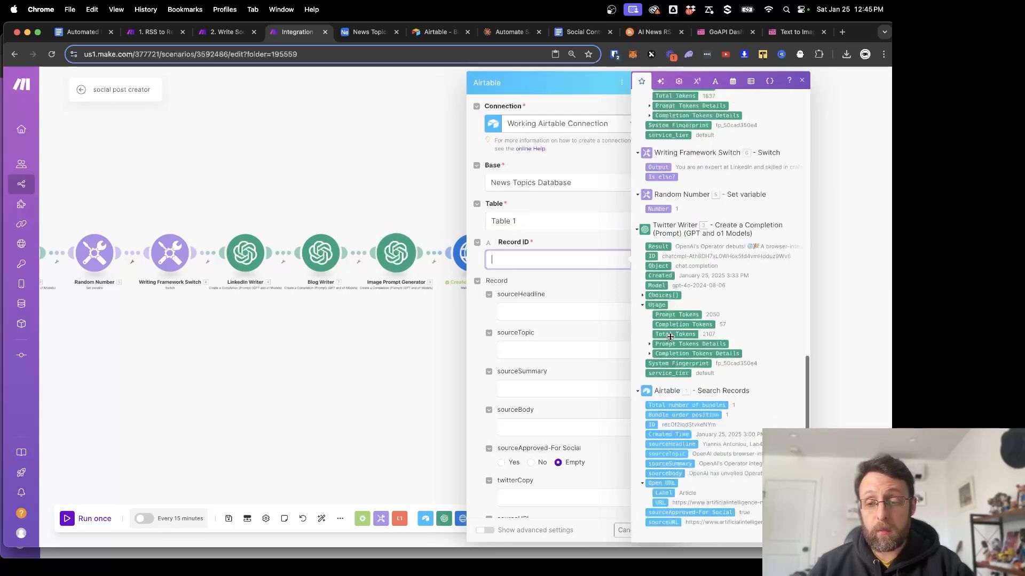
click(651, 426)
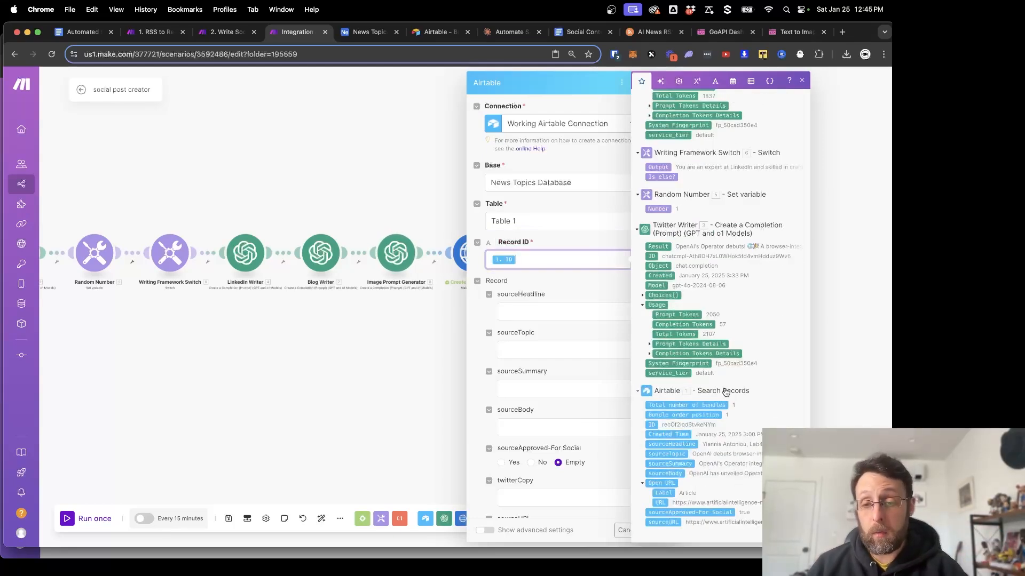
click(469, 364)
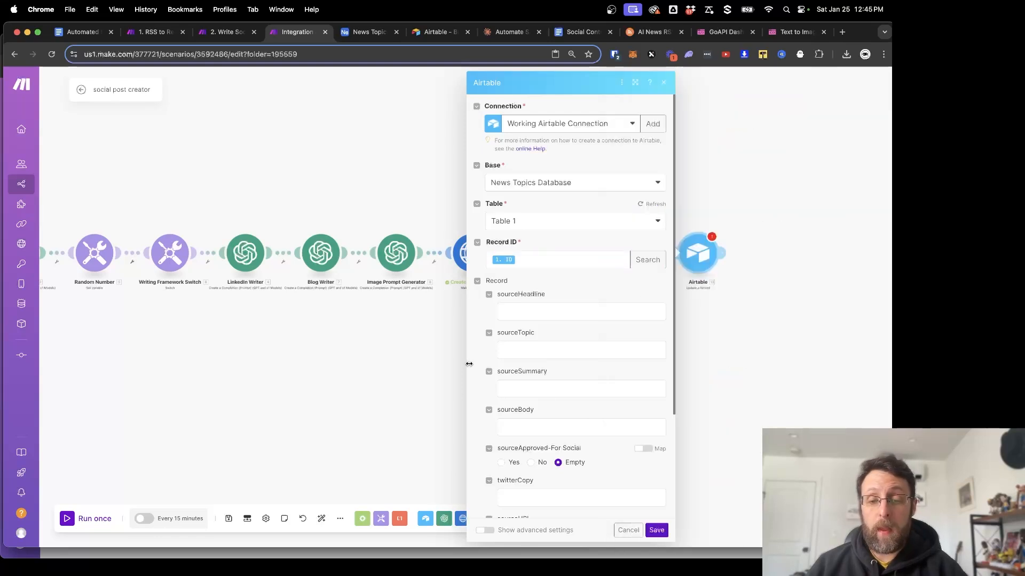
Switch to the News Topics Database in Airtable and duplicate the twitterCopy field as linkedinCopy.
scroll(508, 389, down, 3)
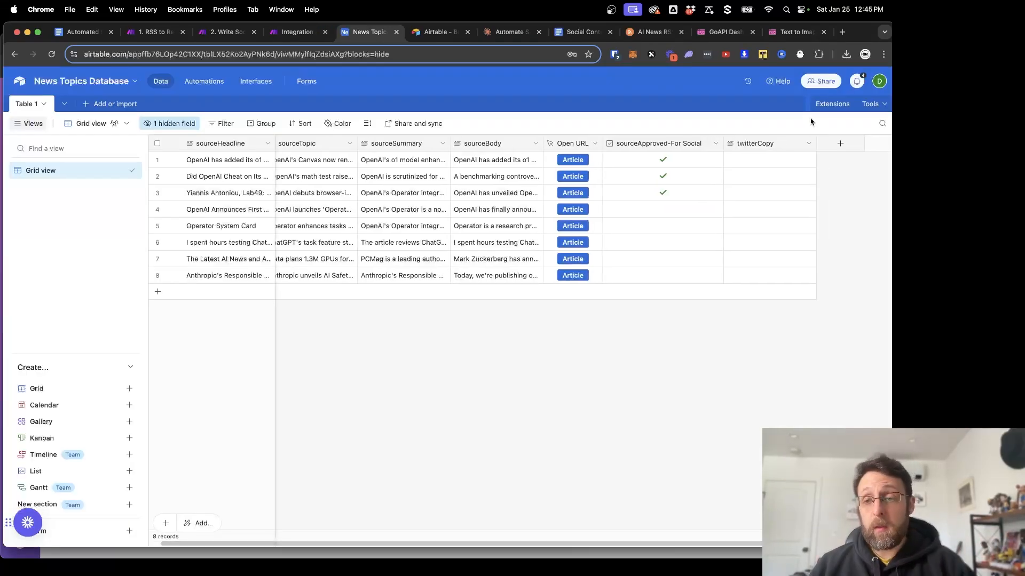
click(809, 143)
click(778, 191)
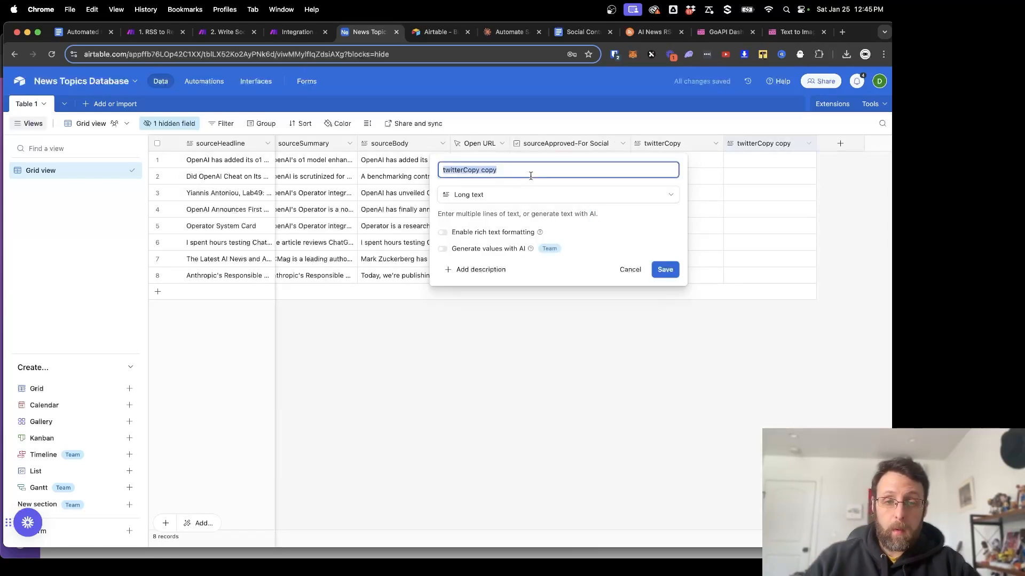
key(BackSpace)
text(linke)
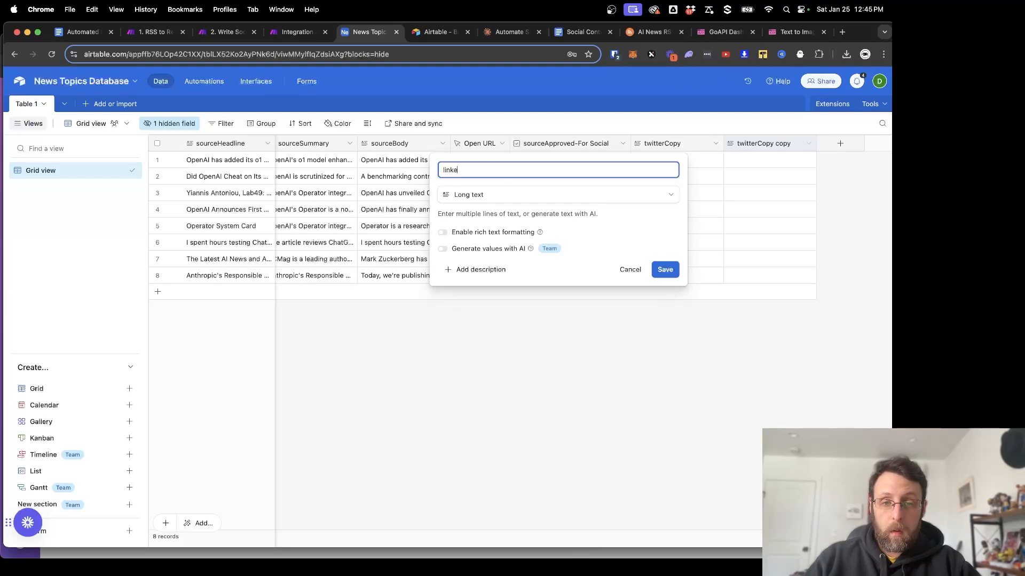
text(dinCopy)
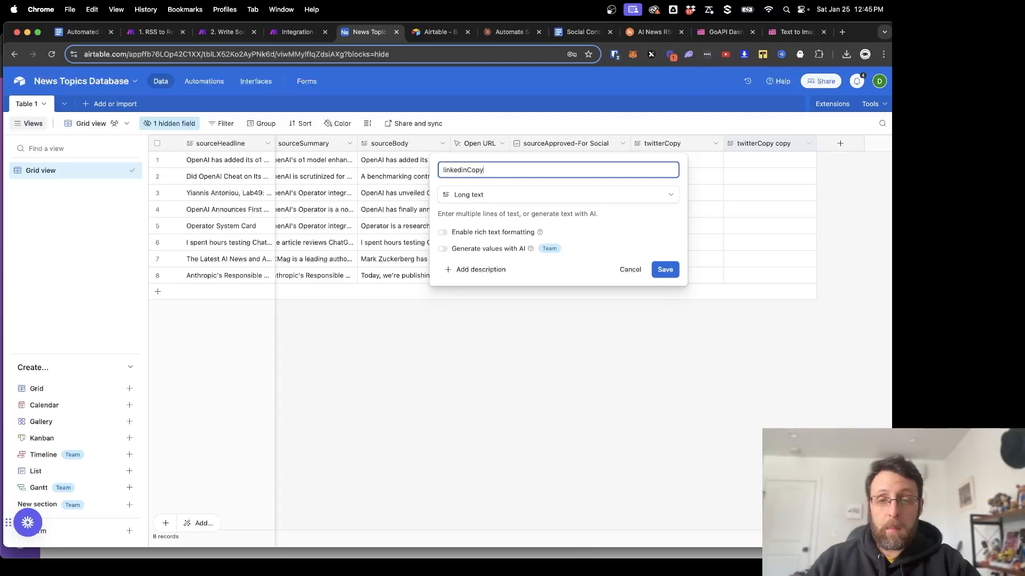
click(665, 269)
Duplicate the linkedinCopy field and name the copy blogCopy.
click(810, 145)
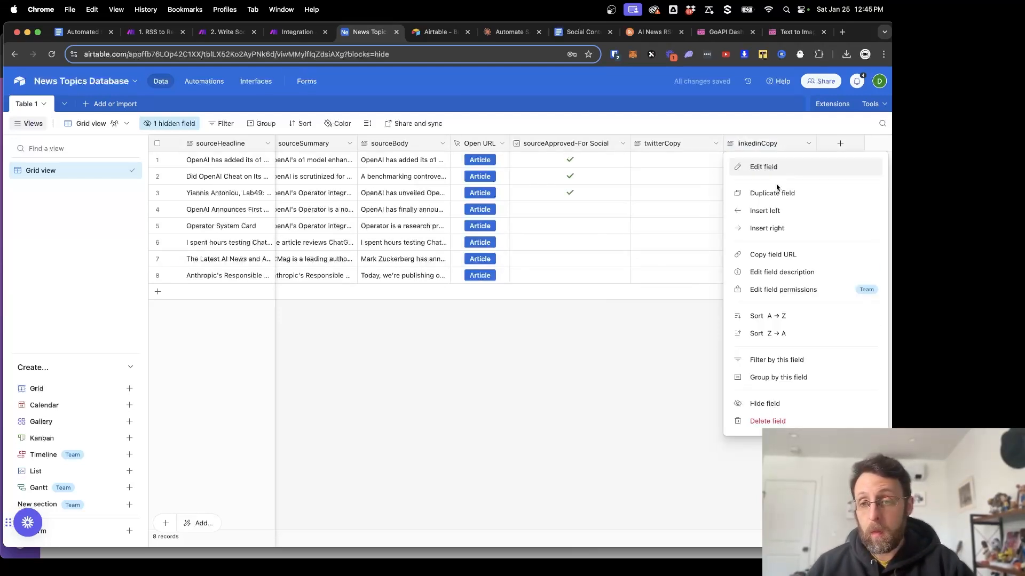
click(782, 192)
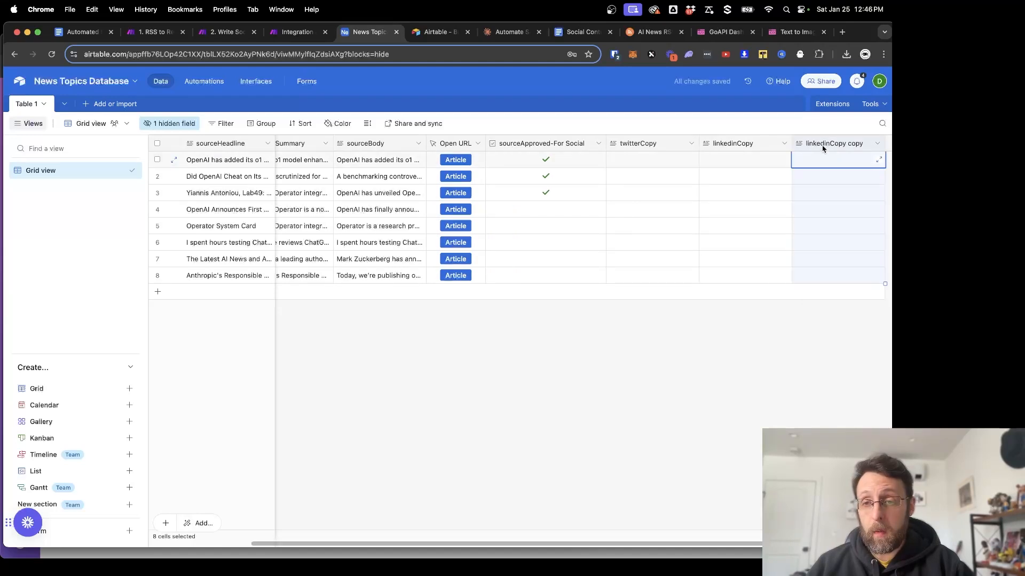
triple_click(509, 170)
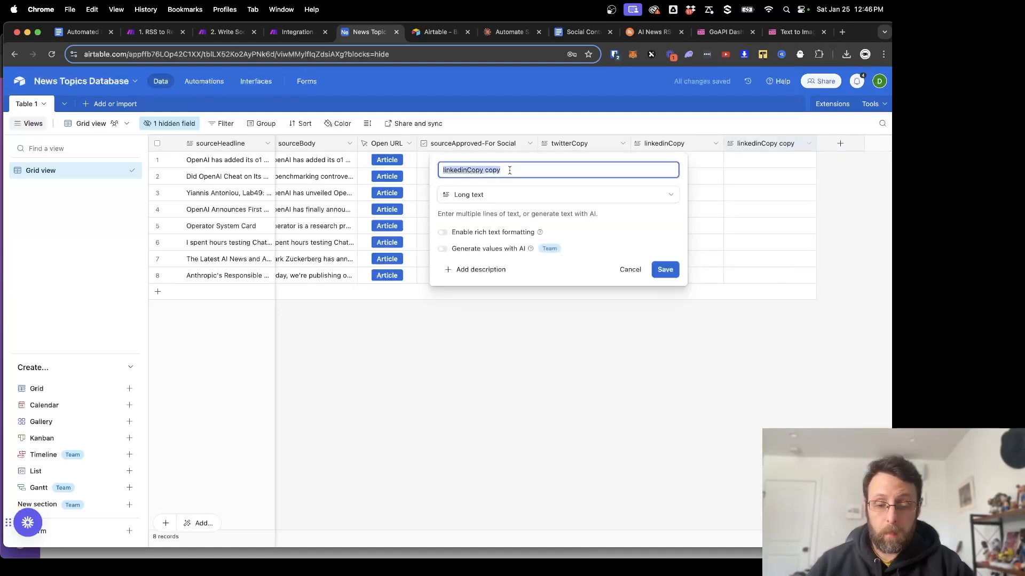
text(blogCopy)
click(669, 270)
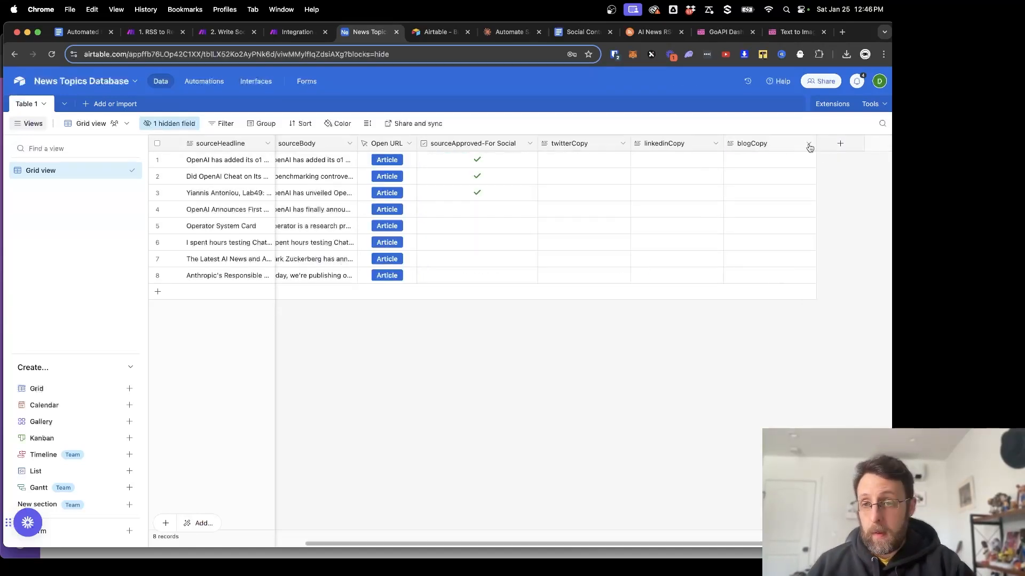
Duplicate the blogCopy field as a long text field named imagePrompt.
click(808, 144)
click(771, 195)
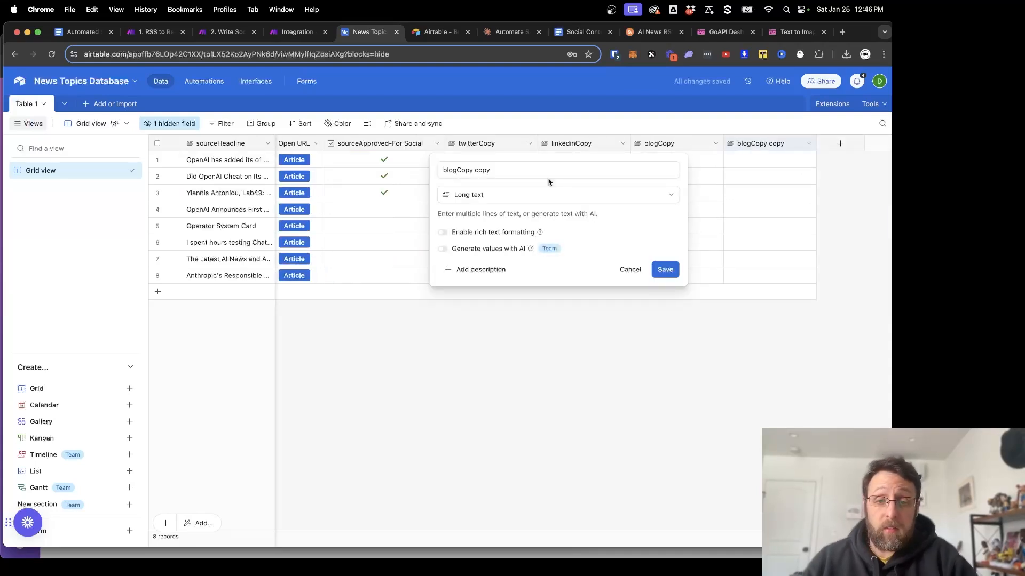
triple_click(521, 170)
text(image)
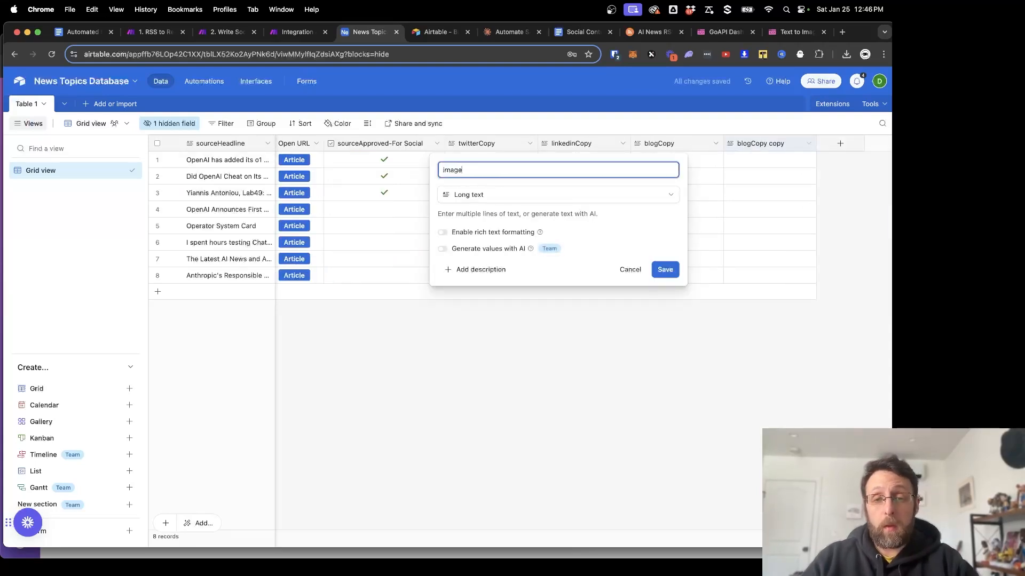
text(Prompt)
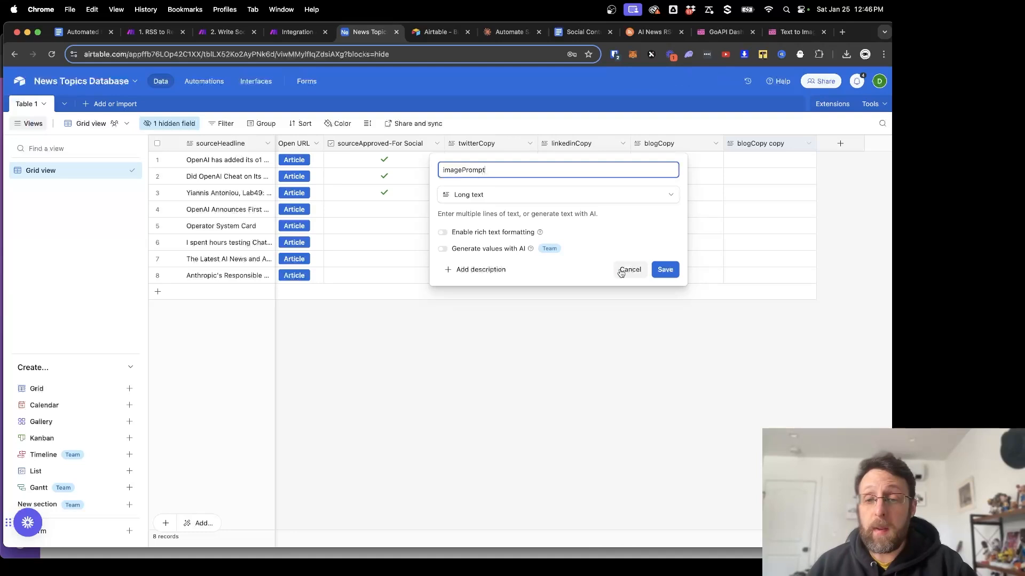
click(665, 269)
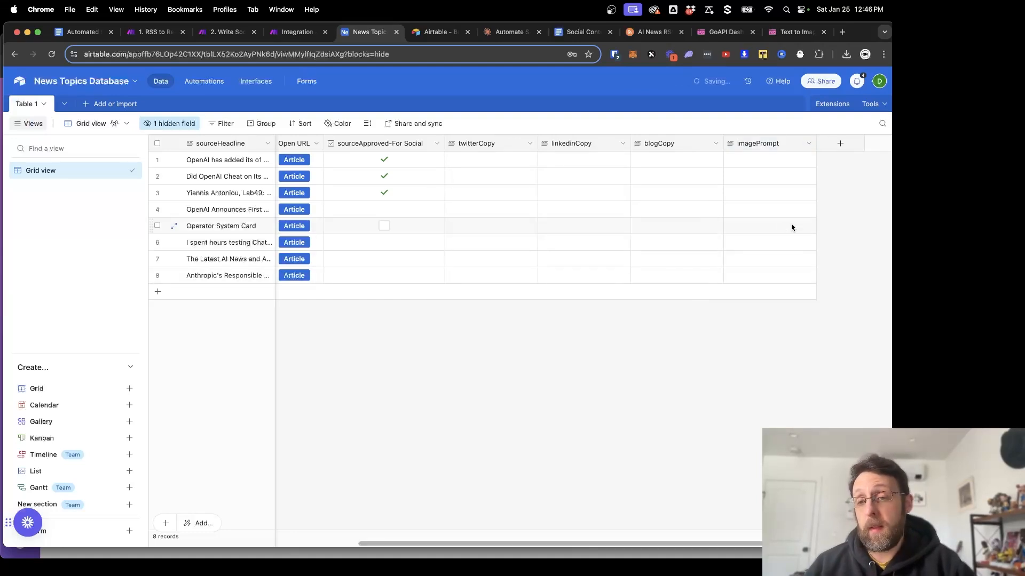
Add an Attachment field named Image after imagePrompt in Table 1.
click(836, 145)
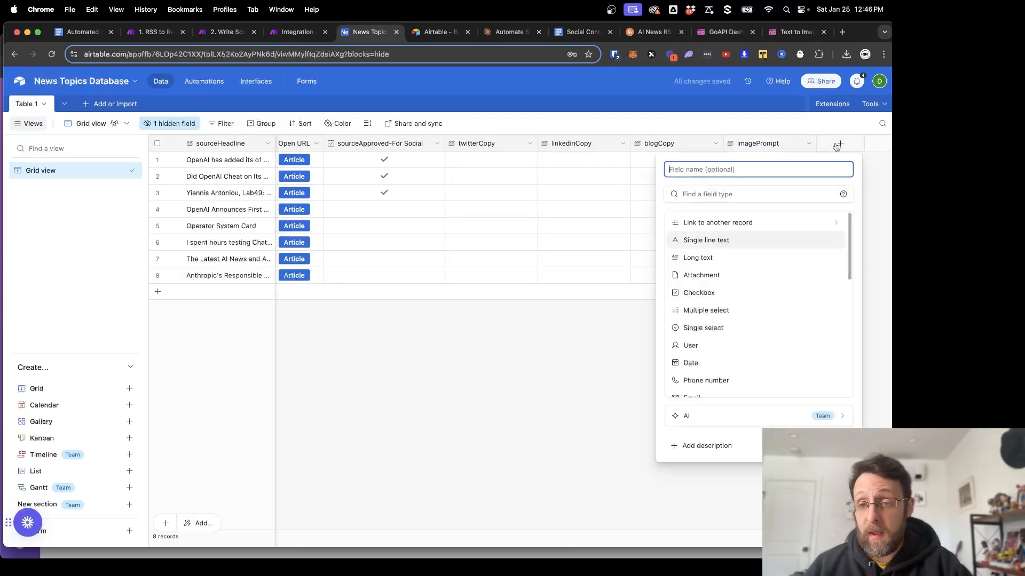
click(710, 278)
click(712, 170)
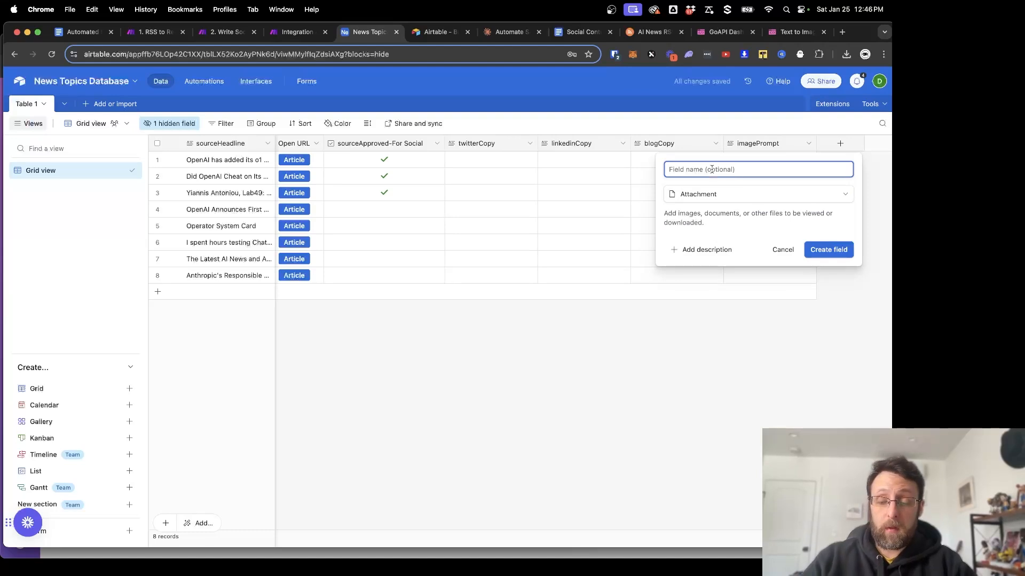
text(Image)
click(837, 255)
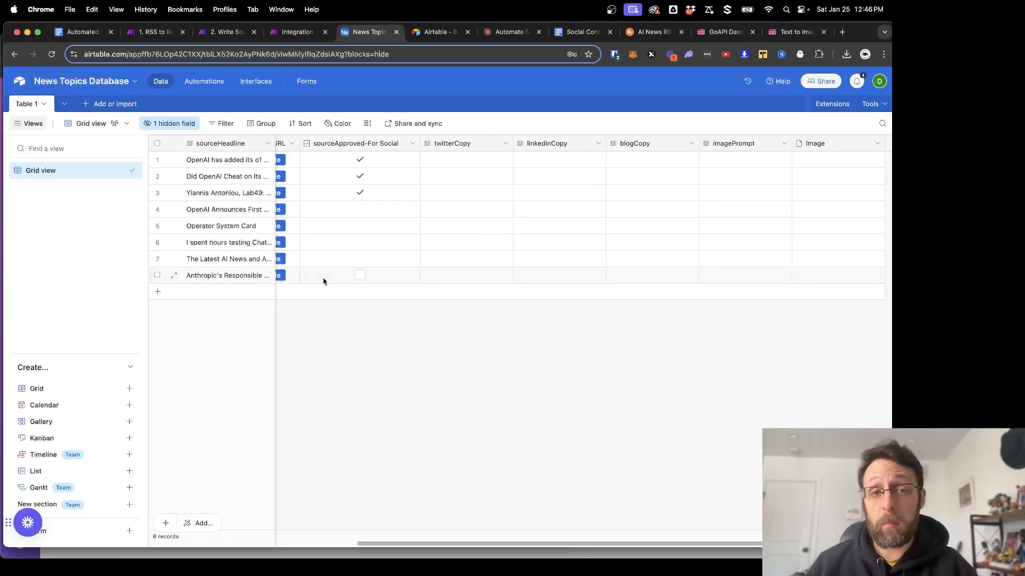
Switch to the social post creator scenario in Make and refresh the table fields in the Airtable Update a Record module.
click(288, 33)
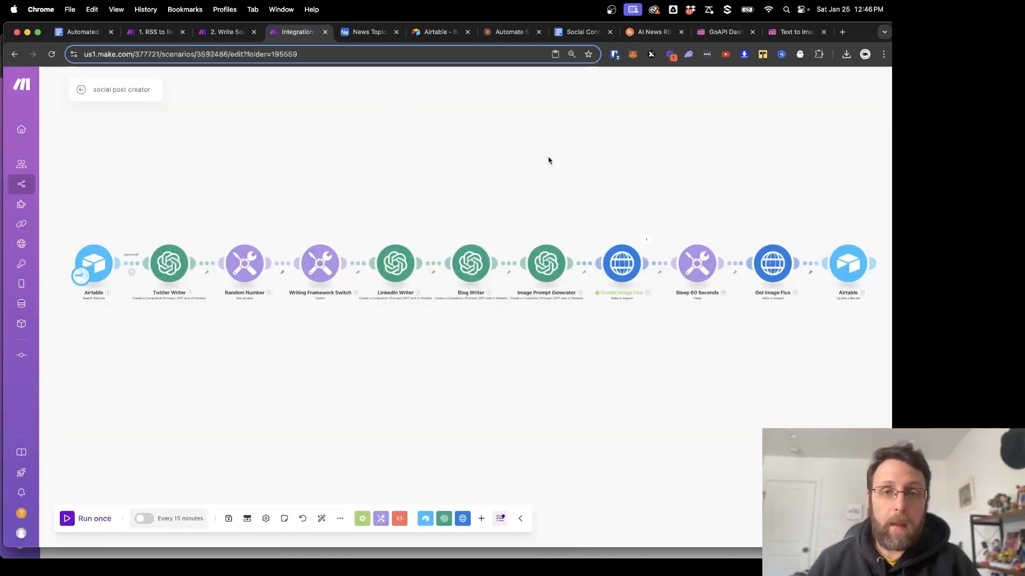
scroll(649, 176, right, 6)
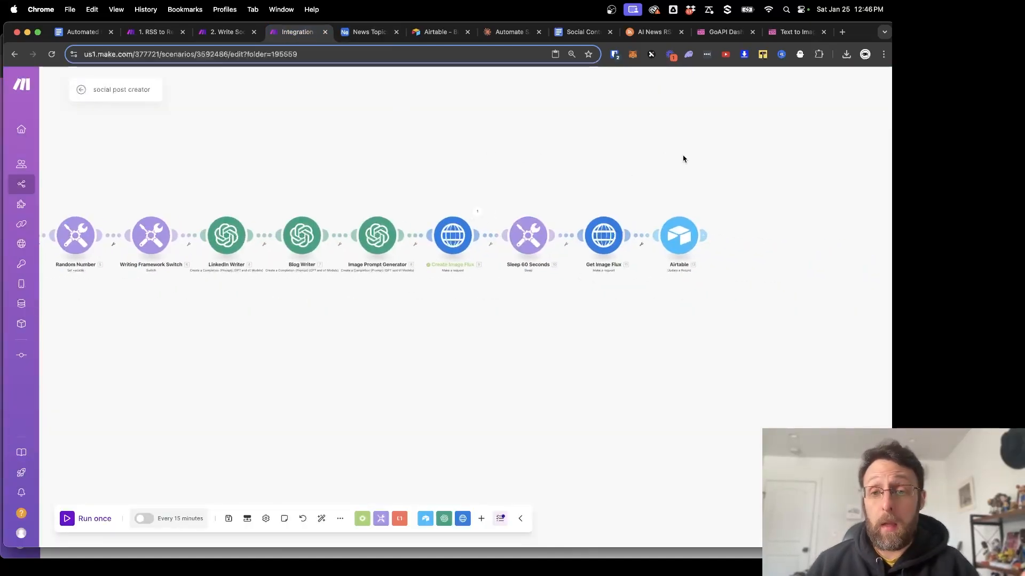
scroll(683, 159, up, 5)
click(643, 282)
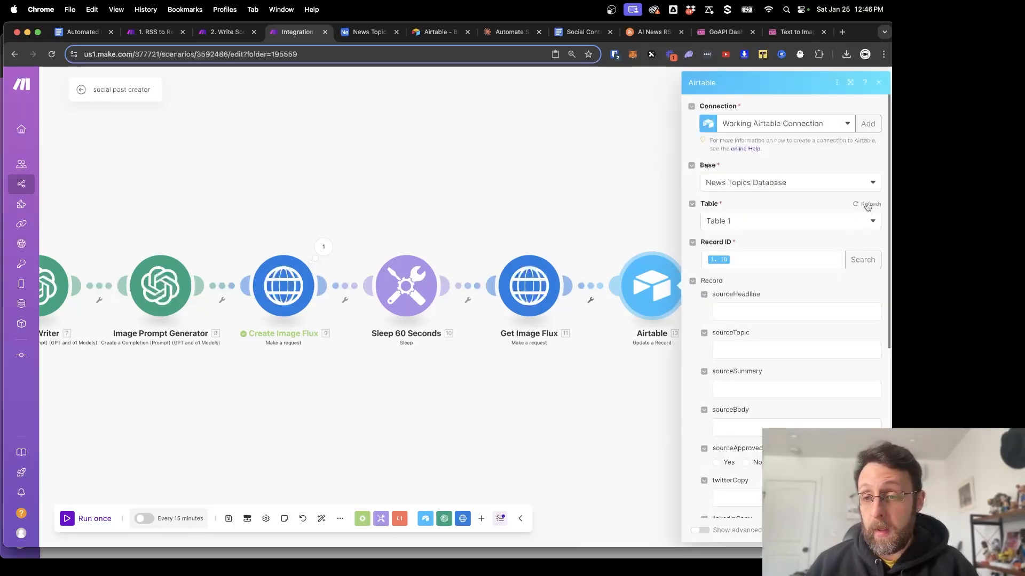
click(868, 206)
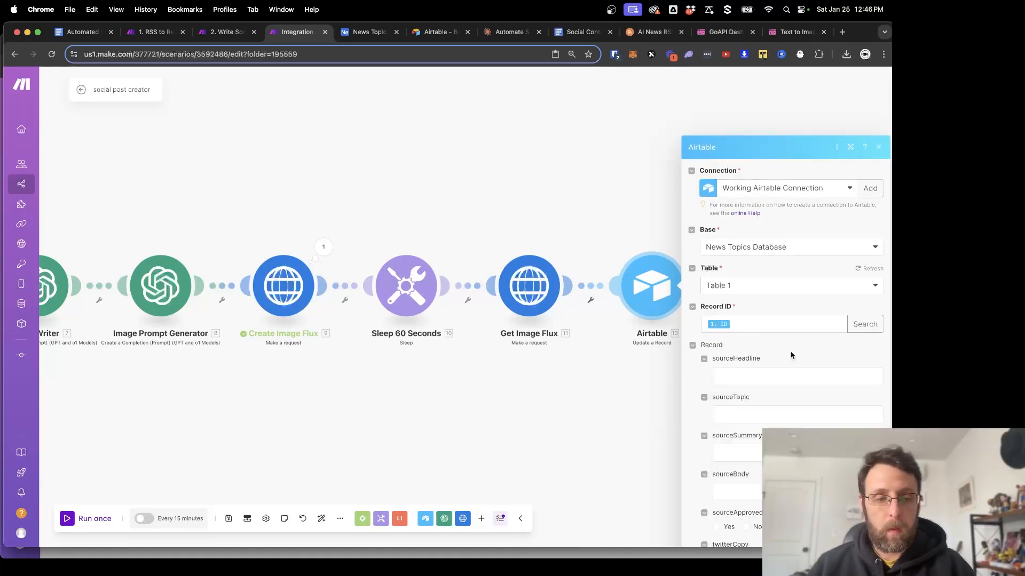
Map twitterCopy to the Twitter Writer result and linkedinCopy to the LinkedIn Writer result in the update module.
scroll(768, 314, down, 1)
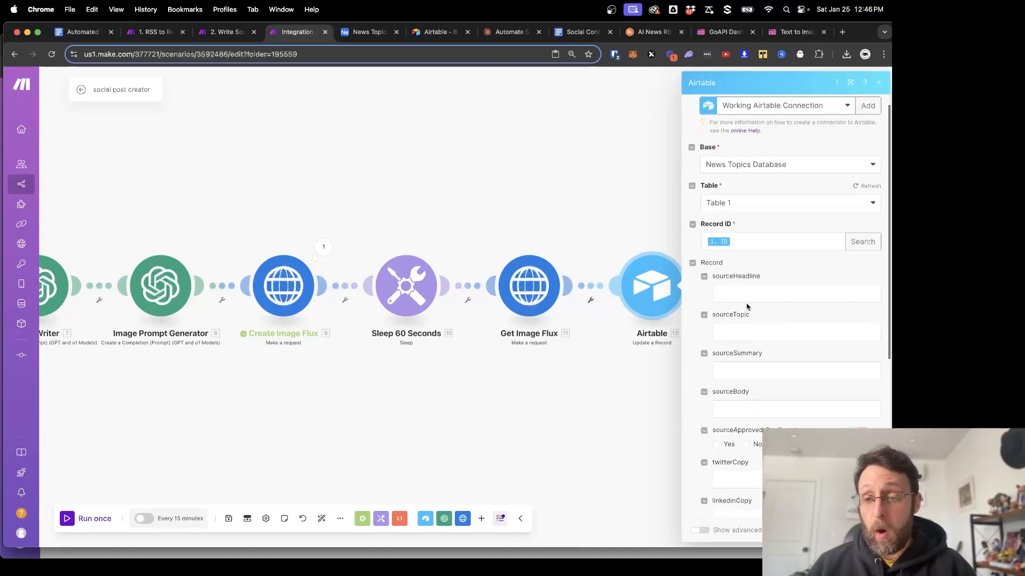
scroll(756, 403, down, 5)
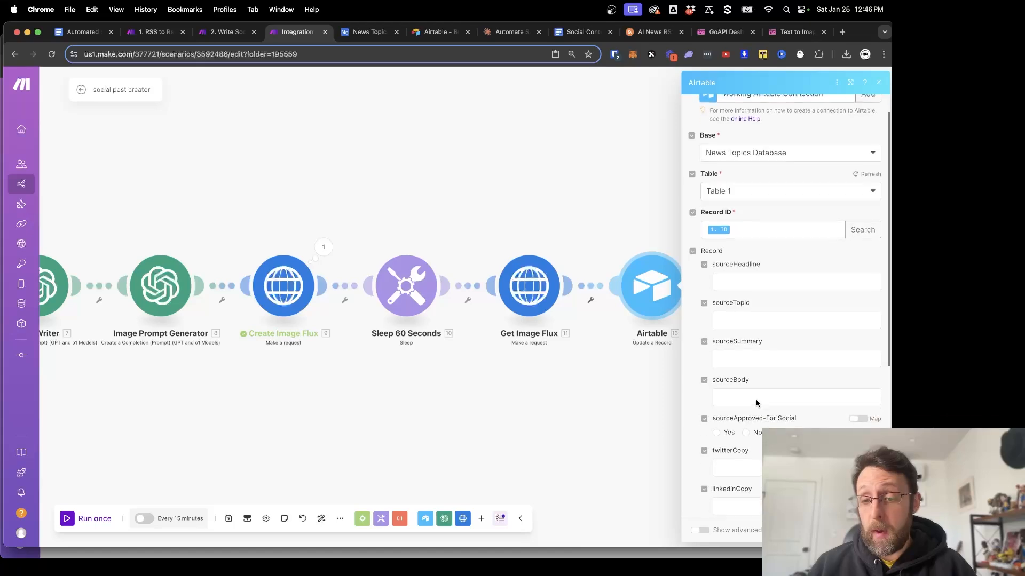
click(792, 362)
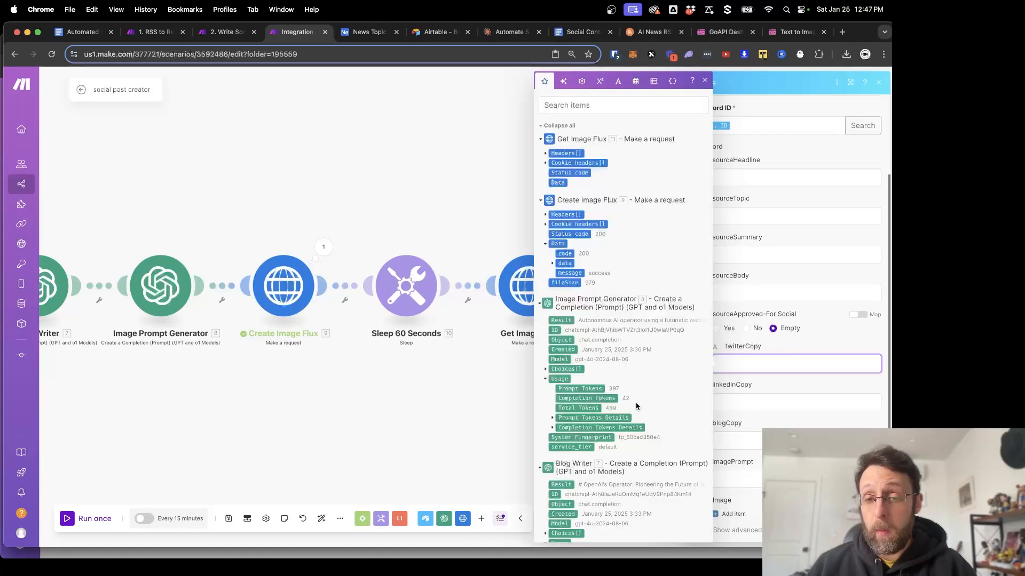
scroll(636, 406, down, 15)
click(560, 246)
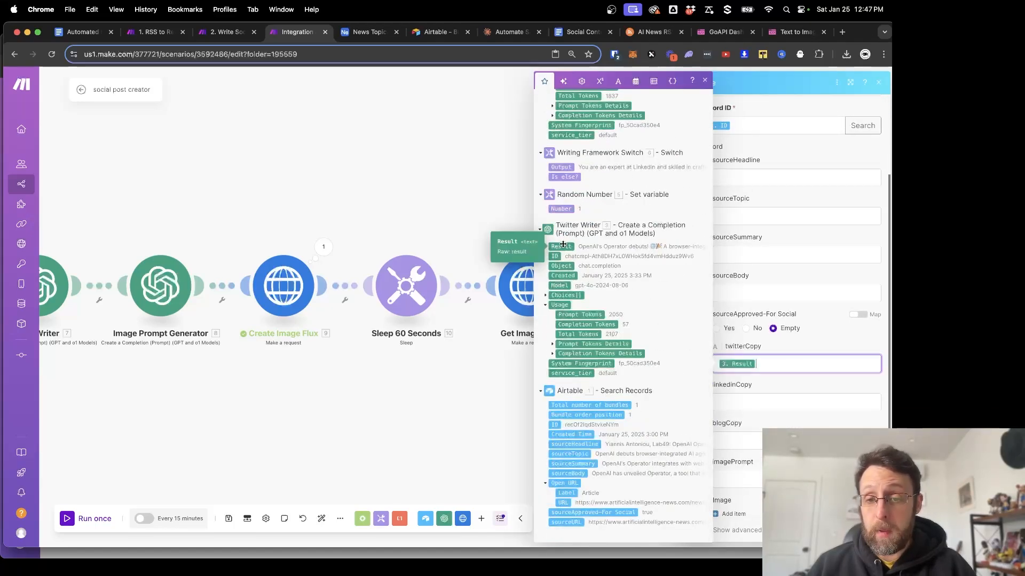
click(759, 407)
scroll(656, 309, up, 3)
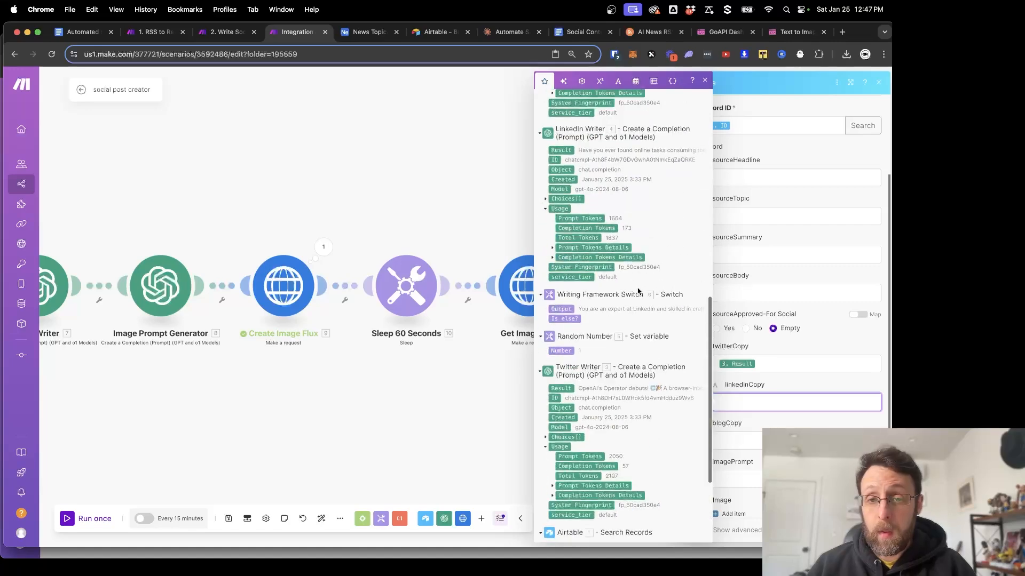
click(562, 150)
Map blogCopy to the Blog Writer result and imagePrompt to the Image Prompt Generator result.
click(739, 440)
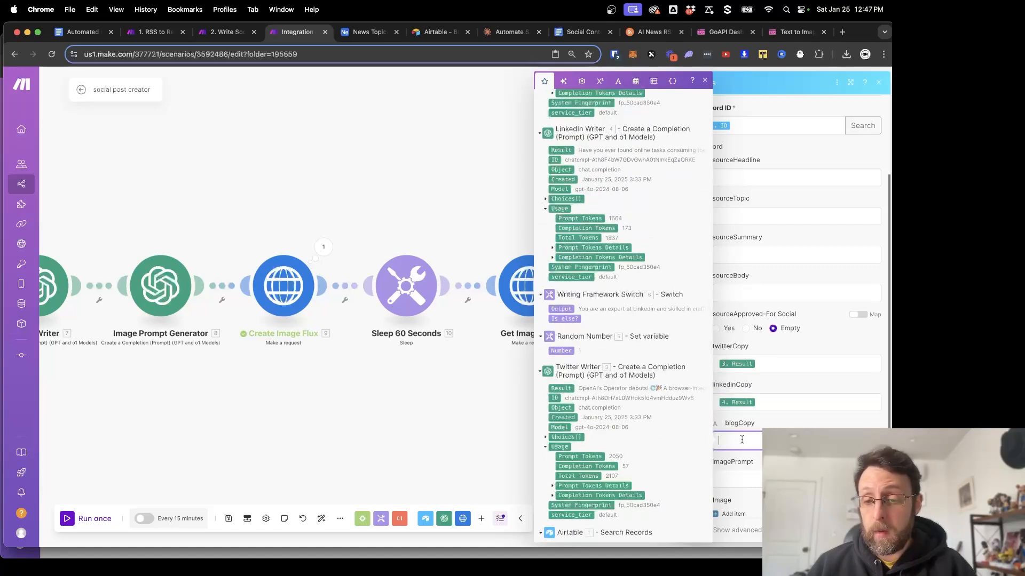
scroll(614, 371, up, 3)
click(561, 147)
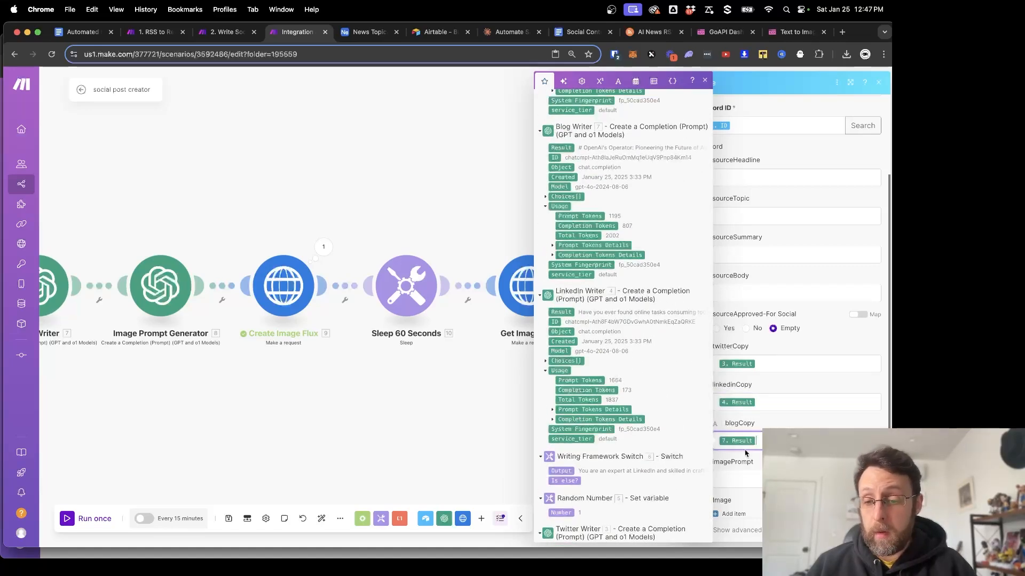
click(747, 480)
scroll(593, 340, up, 3)
scroll(593, 340, up, 5)
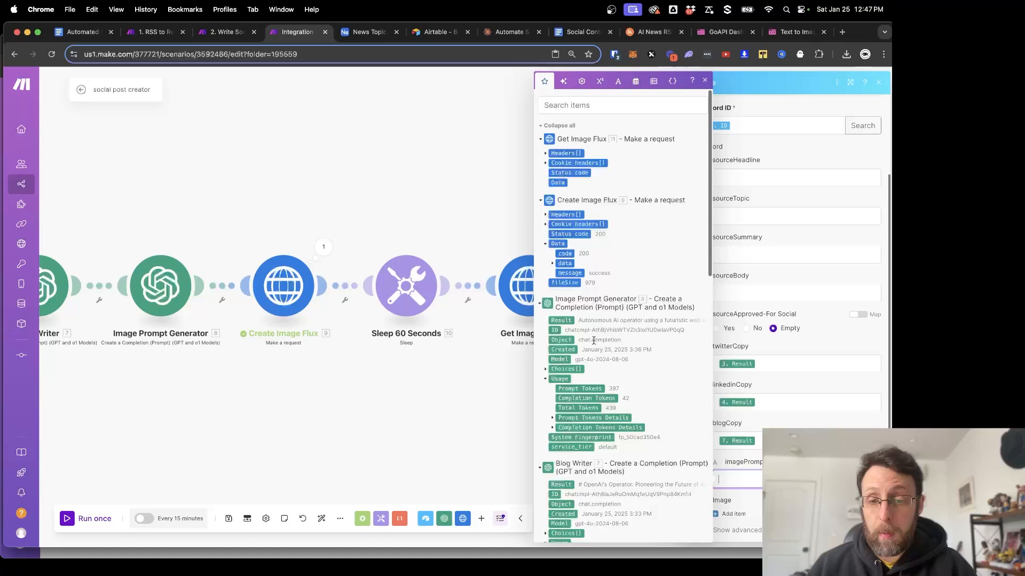
click(561, 321)
Save the Airtable update module's field mappings and save the scenario.
scroll(748, 427, down, 3)
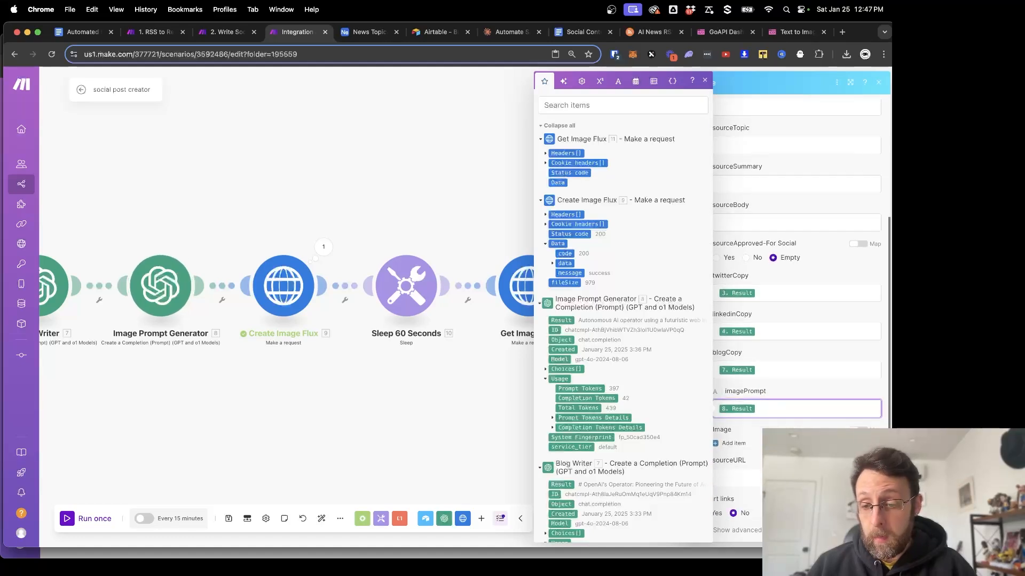
click(739, 478)
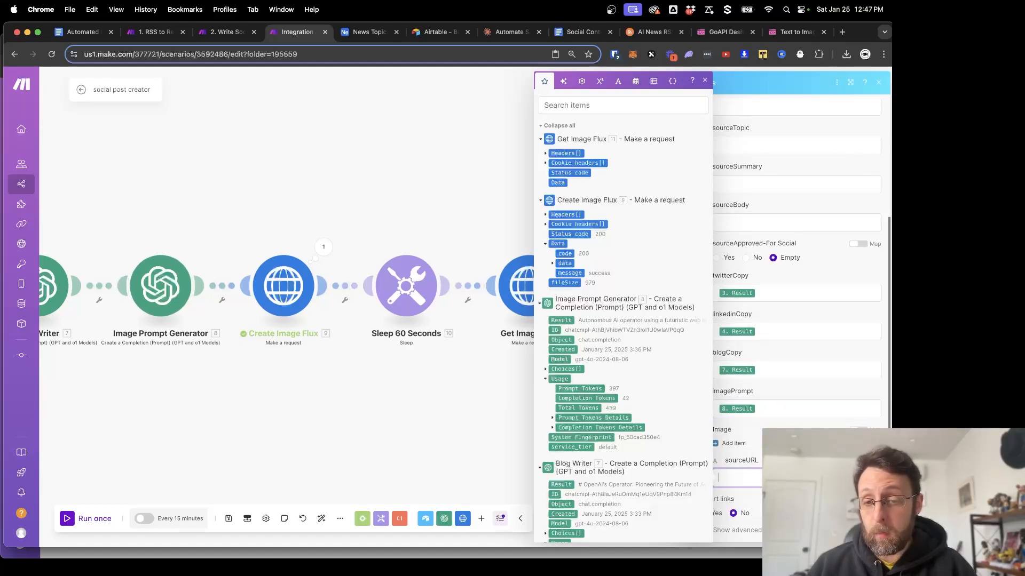
click(870, 530)
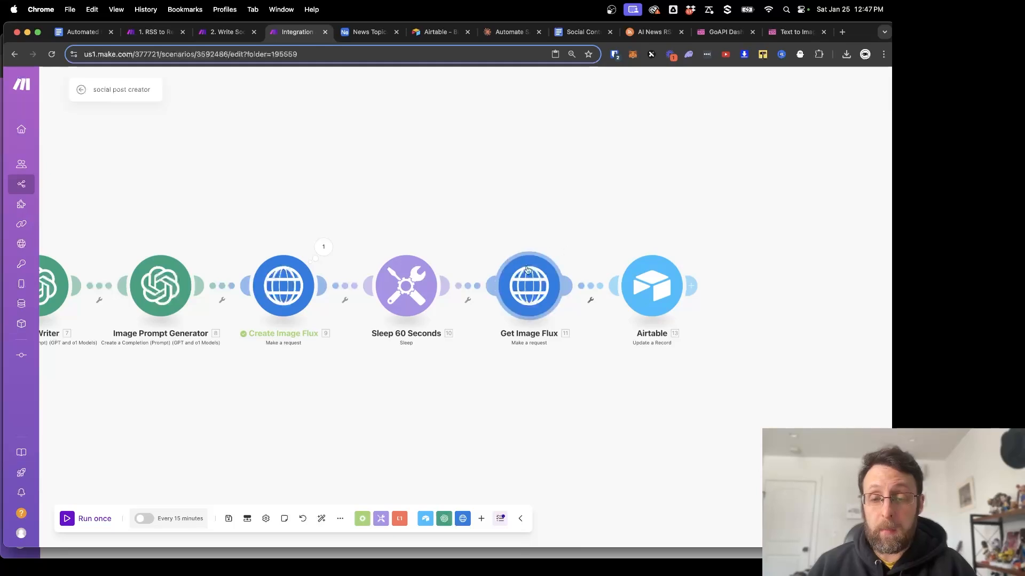
click(228, 519)
click(227, 519)
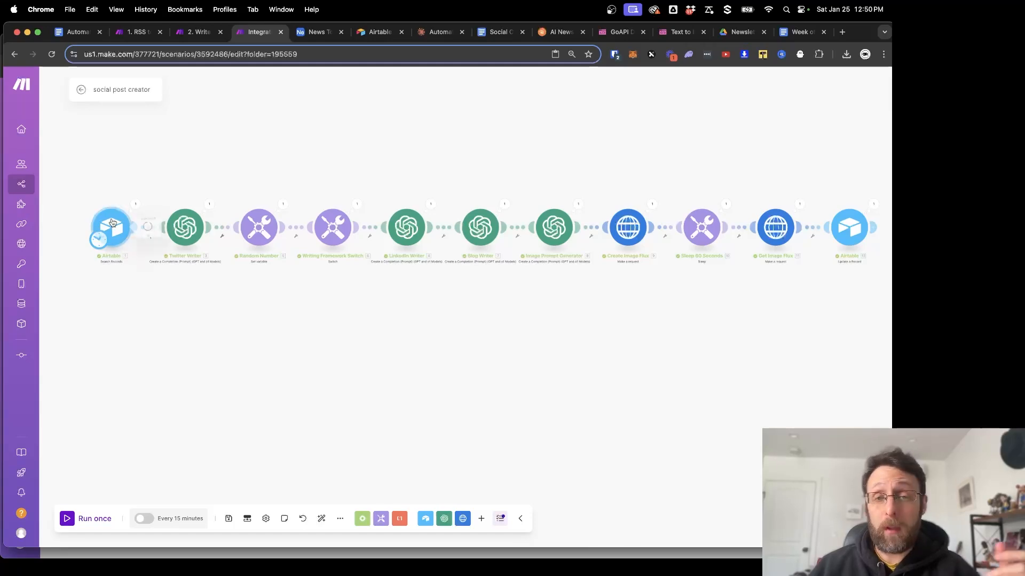
Set the record limit of the Airtable Search Records module to 10 and save the module.
click(111, 228)
click(187, 388)
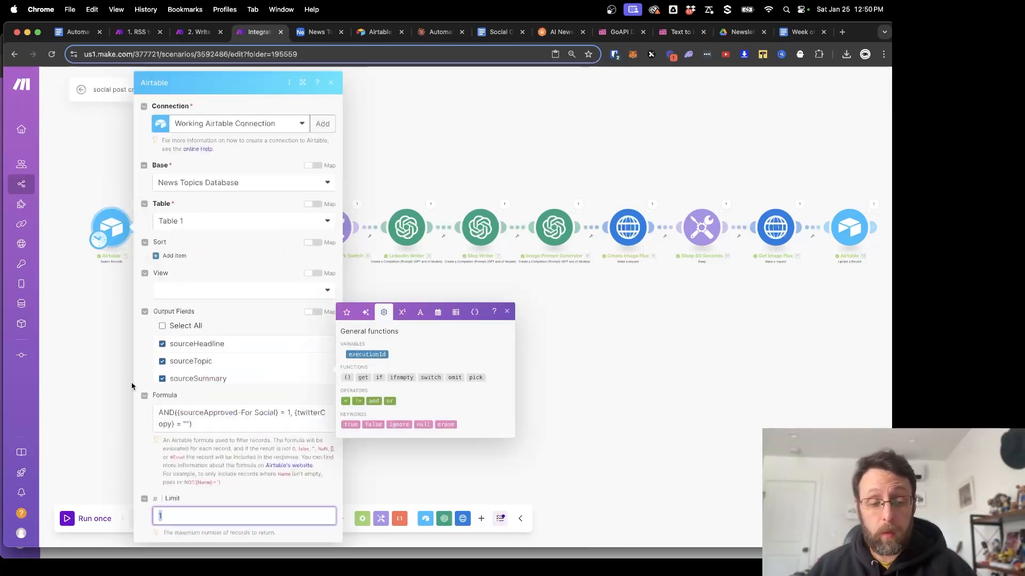
key(BackSpace)
text(3)
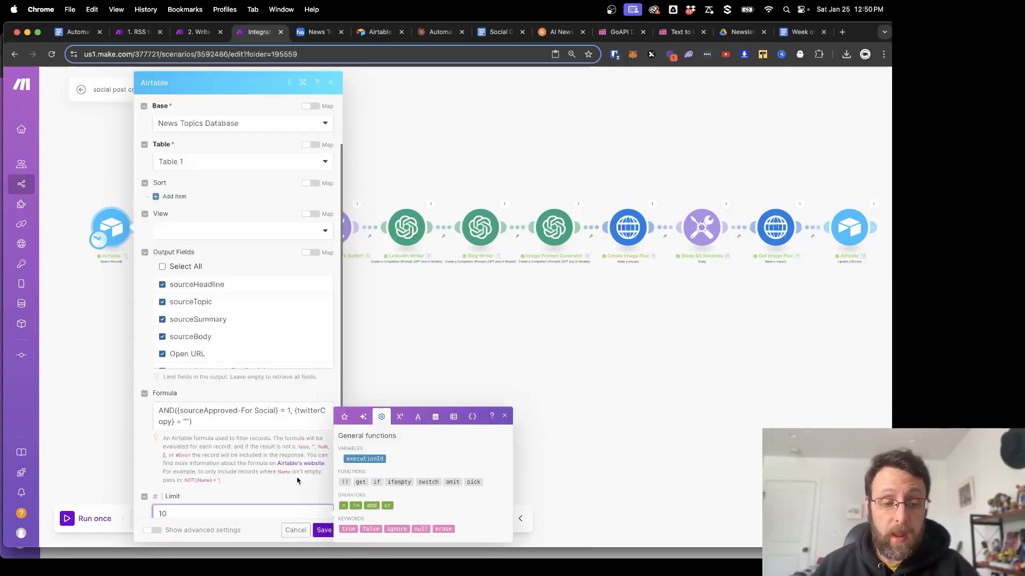
click(324, 529)
Check the approved records in the Airtable base, and back in Make save the scenario and run it once.
click(316, 32)
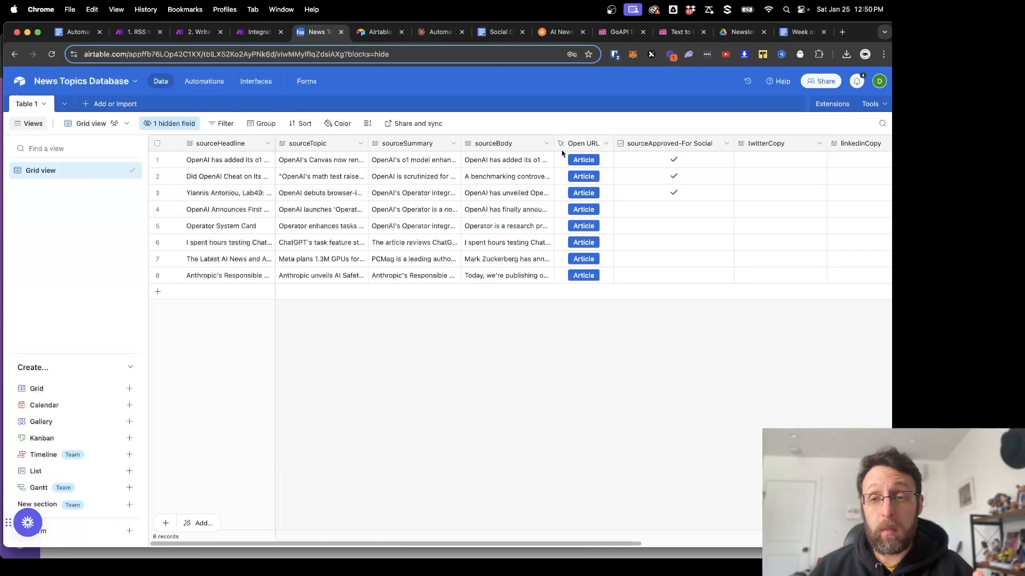
click(258, 32)
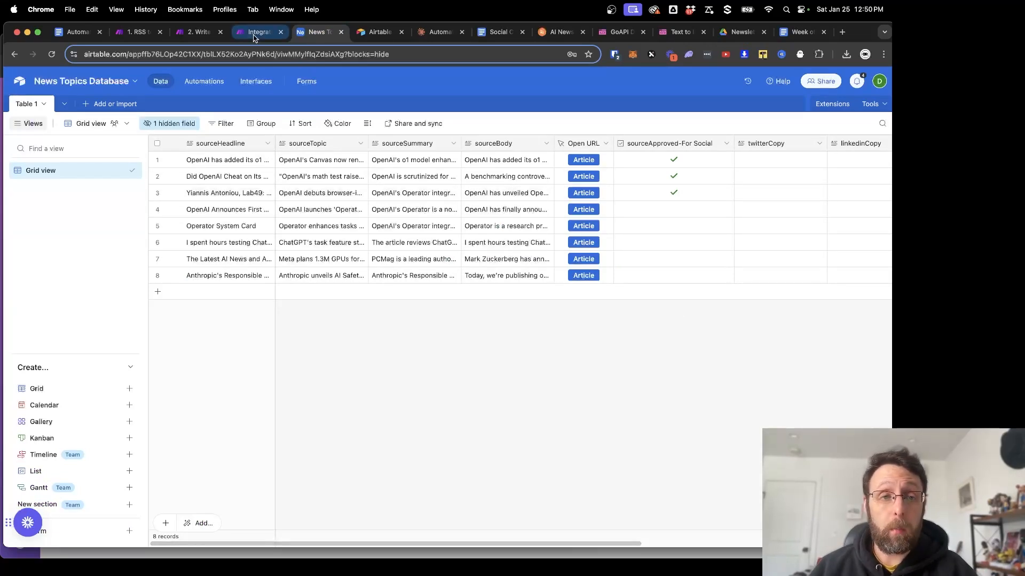
click(229, 518)
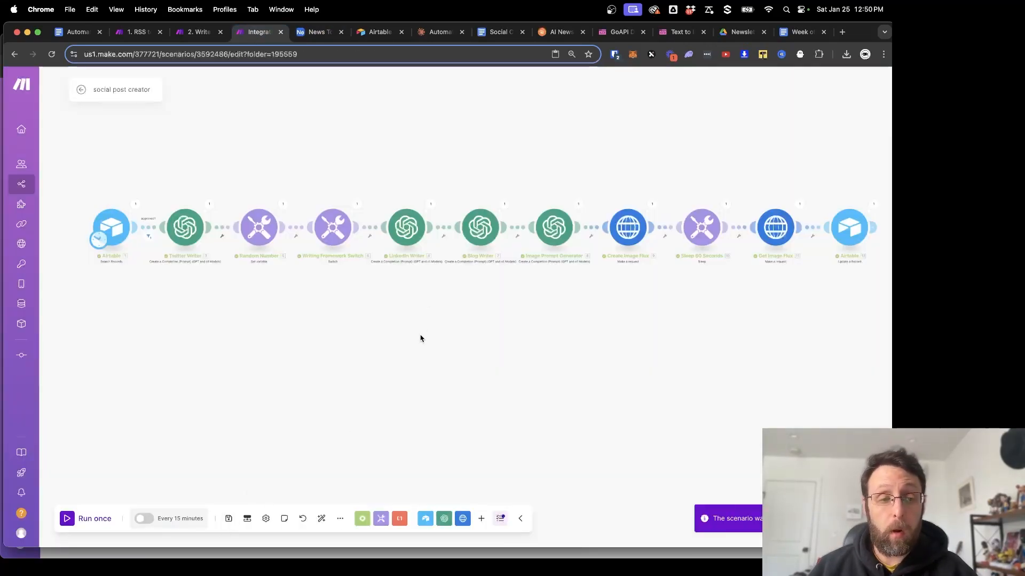
click(66, 518)
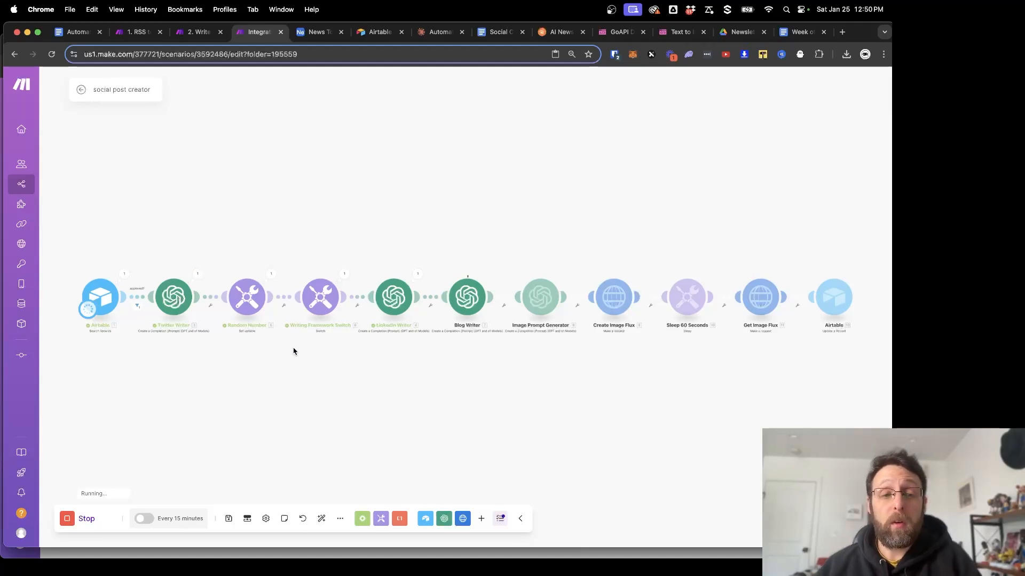
Inspect the run output of the Random Number and Writing Framework Switch modules.
click(270, 273)
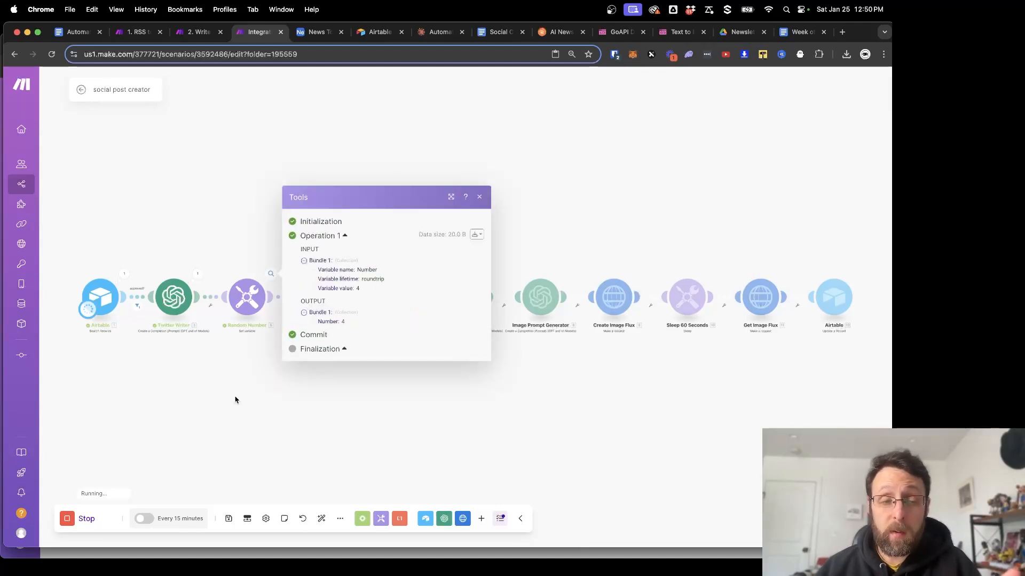
click(257, 374)
click(344, 274)
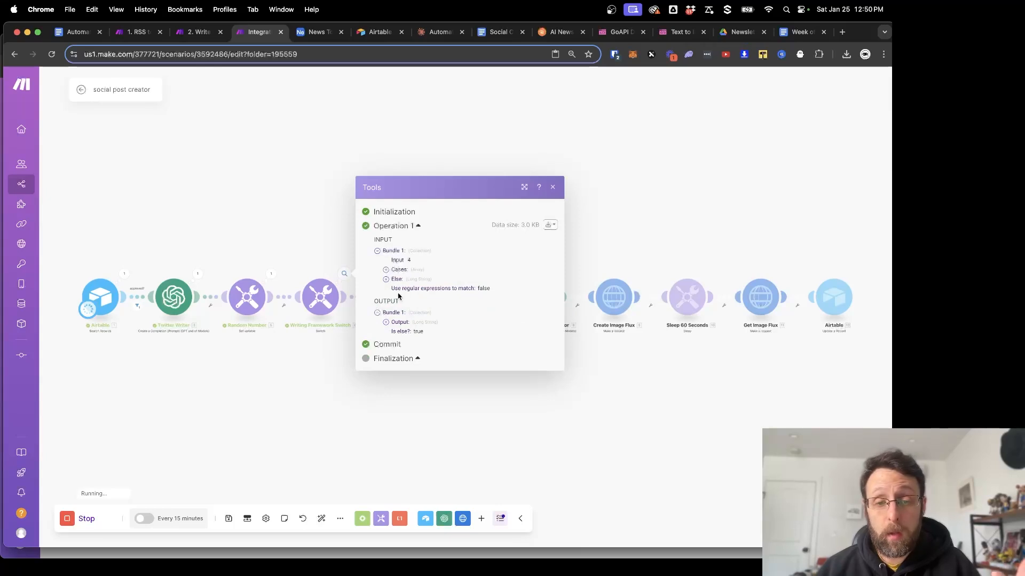
Inspect the prompt output by the Writing Framework Switch and the post generated by the LinkedIn Writer module.
click(394, 324)
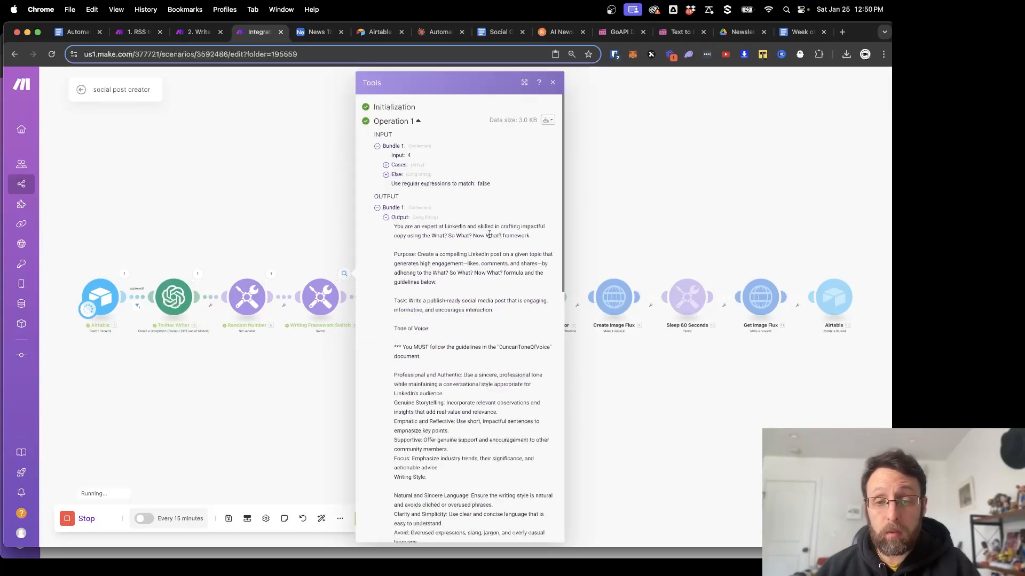
click(325, 355)
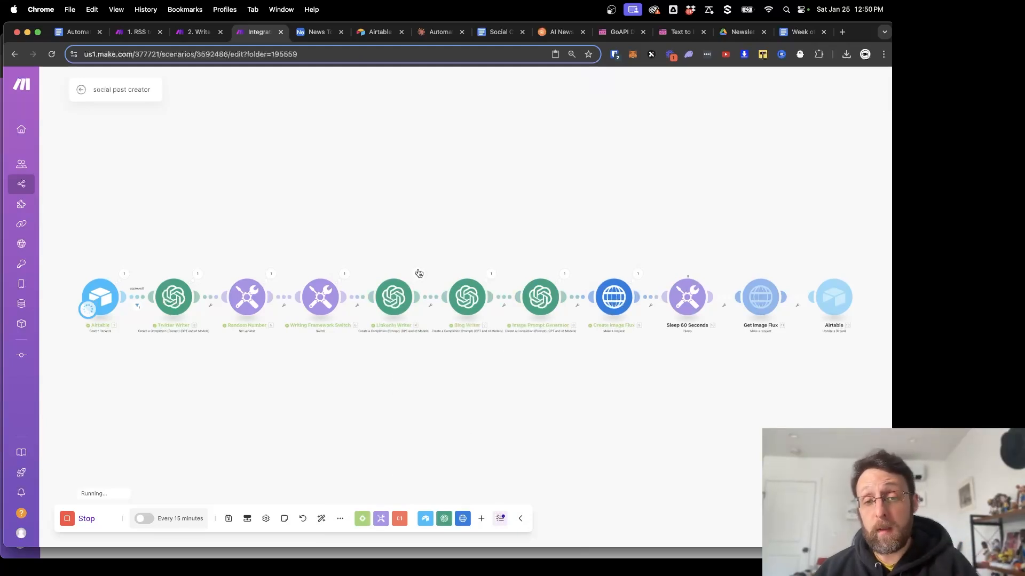
click(418, 274)
drag(485, 256, 558, 381)
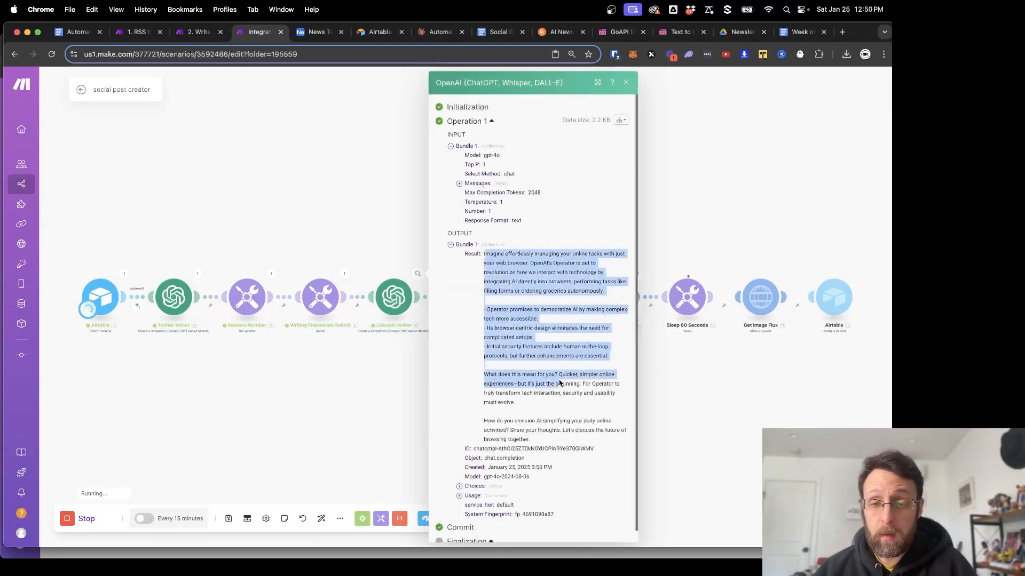
click(375, 390)
drag(458, 373, 399, 367)
Read through the full blog article in the Blog Writer module's run output.
click(431, 267)
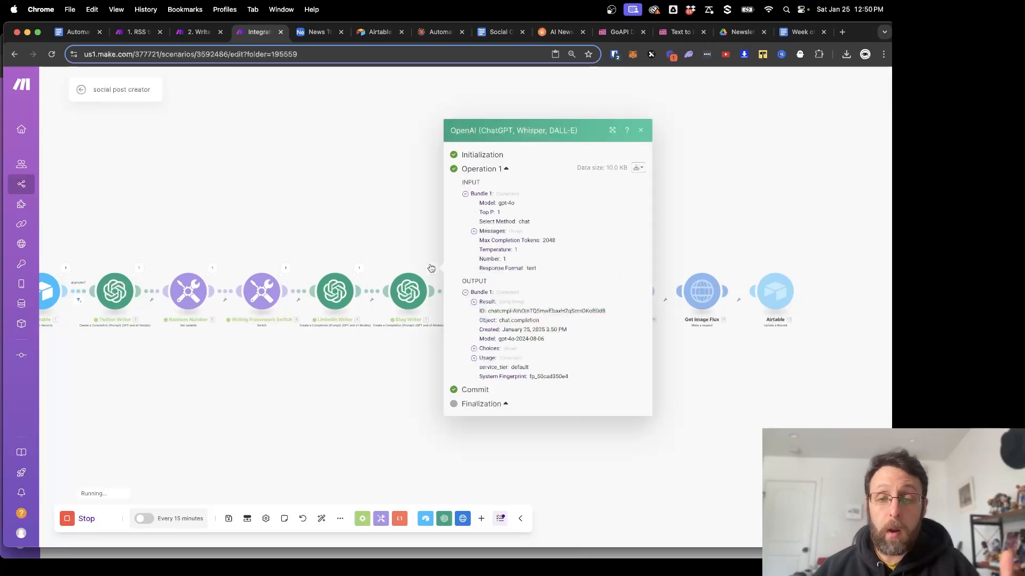
click(482, 298)
scroll(494, 277, down, 5)
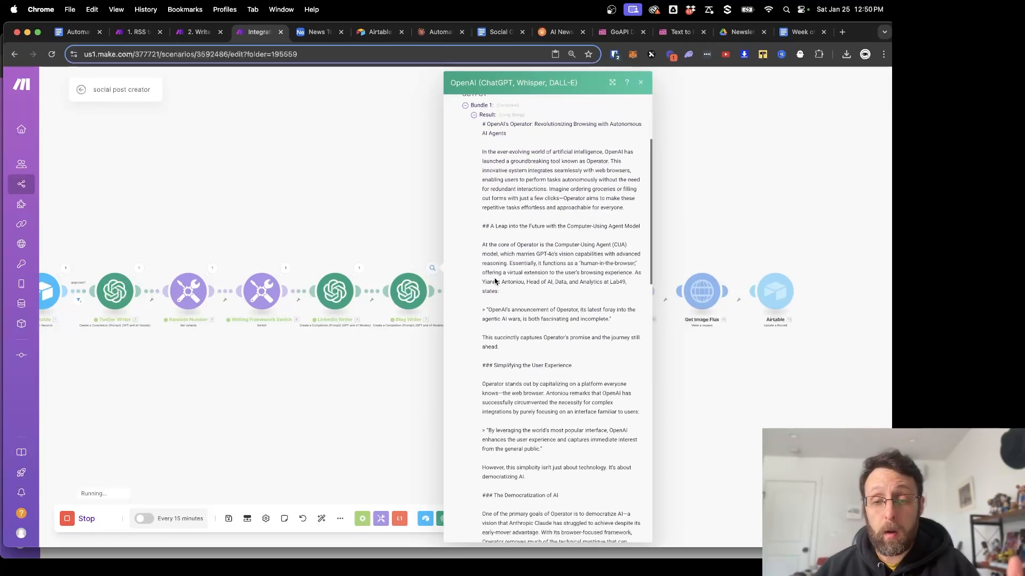
scroll(494, 277, down, 3)
scroll(494, 282, down, 4)
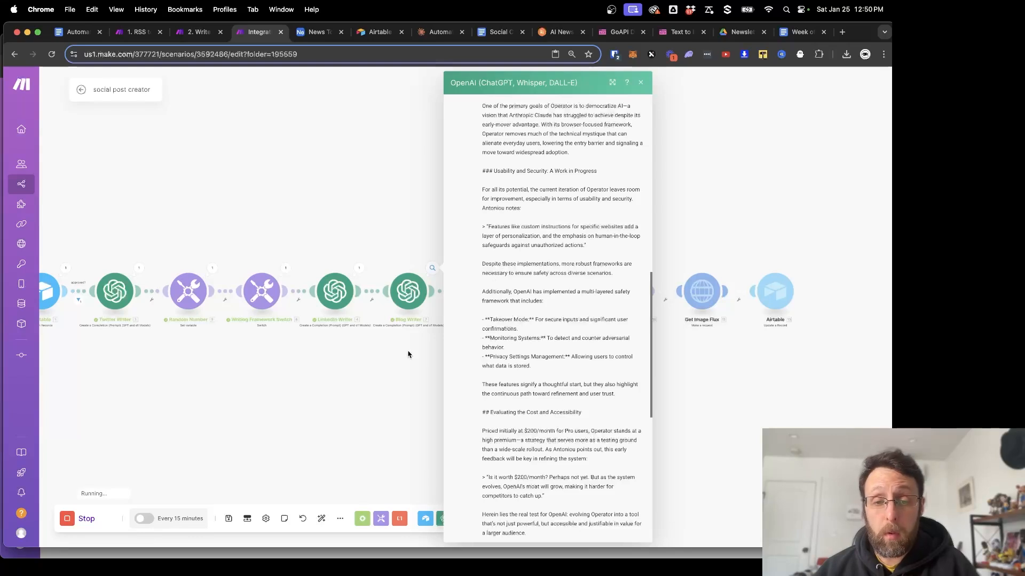
click(397, 361)
drag(453, 347, 420, 335)
Inspect the image prompt in the Image Prompt Generator module's run output.
click(474, 260)
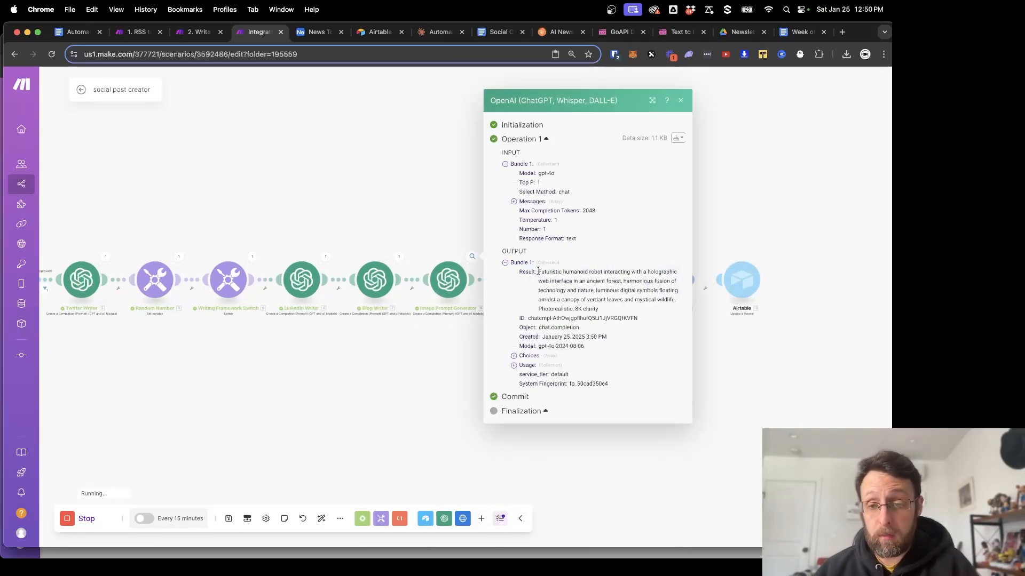
drag(617, 274, 663, 273)
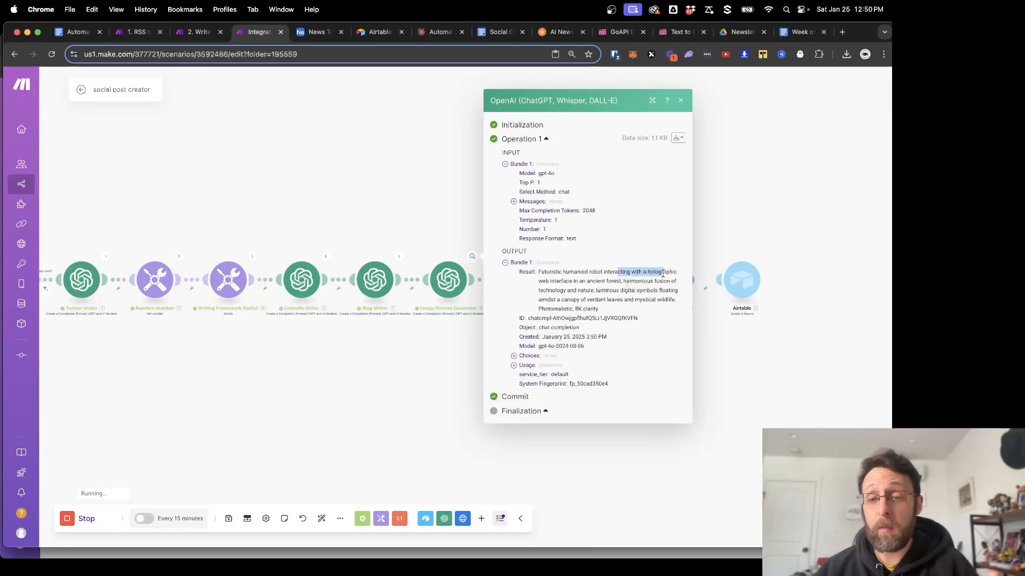
click(418, 360)
drag(515, 350, 441, 343)
scroll(442, 343, up, 3)
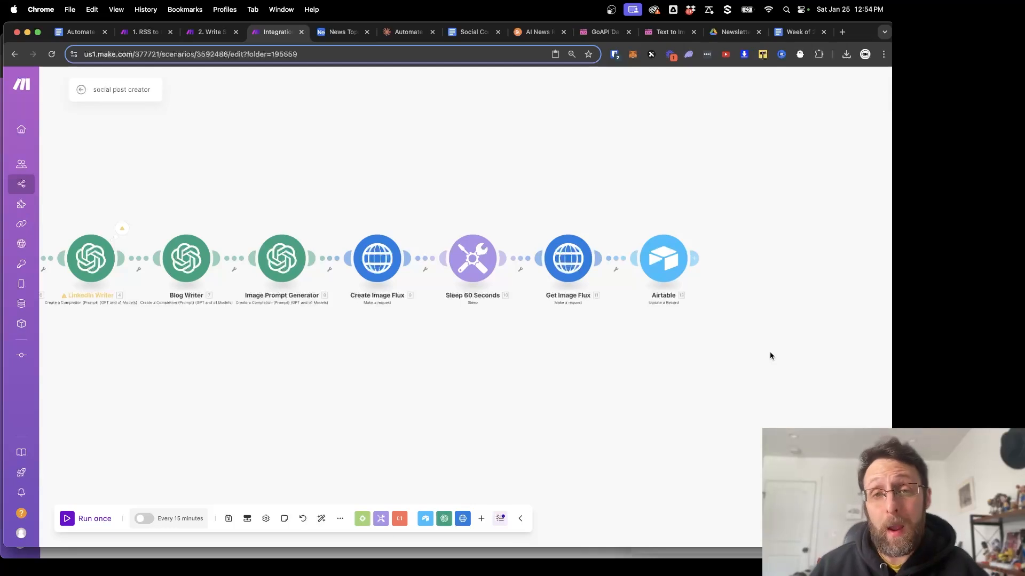
Add an Image item to the Airtable update module with Get Image Flux's image_url as its File URL, and save the module and scenario.
click(661, 270)
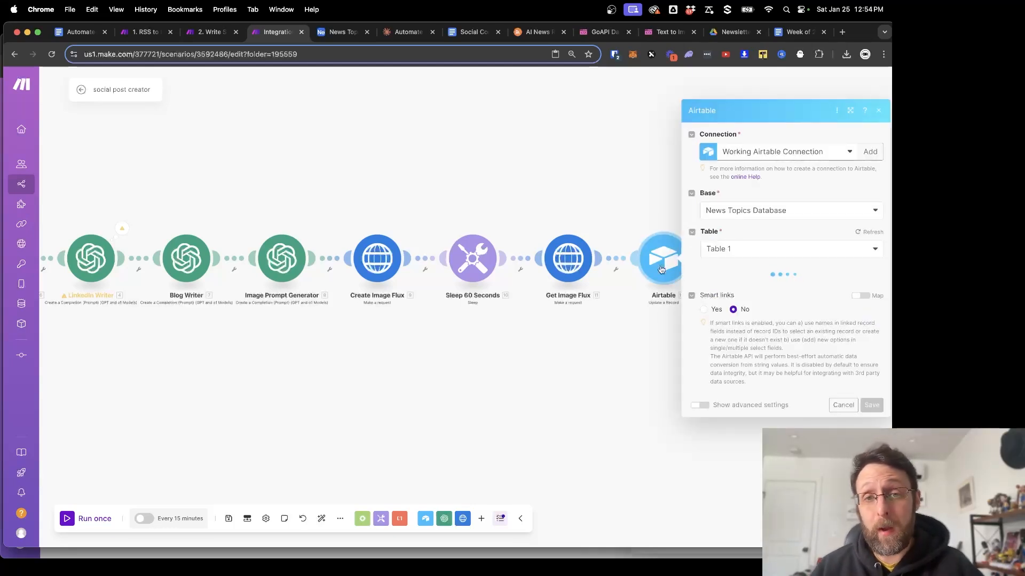
scroll(755, 380, down, 5)
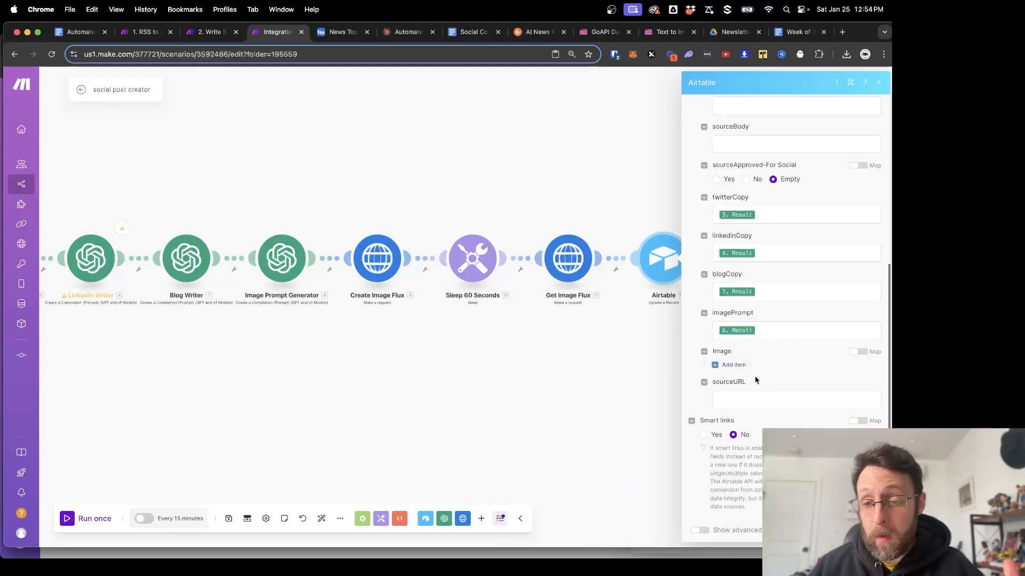
click(732, 365)
click(773, 397)
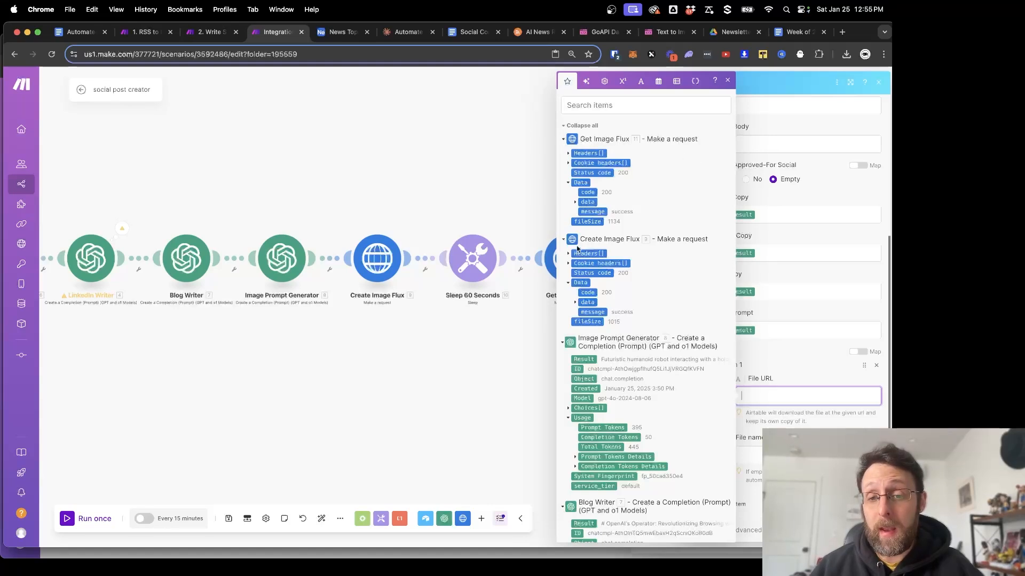
click(575, 203)
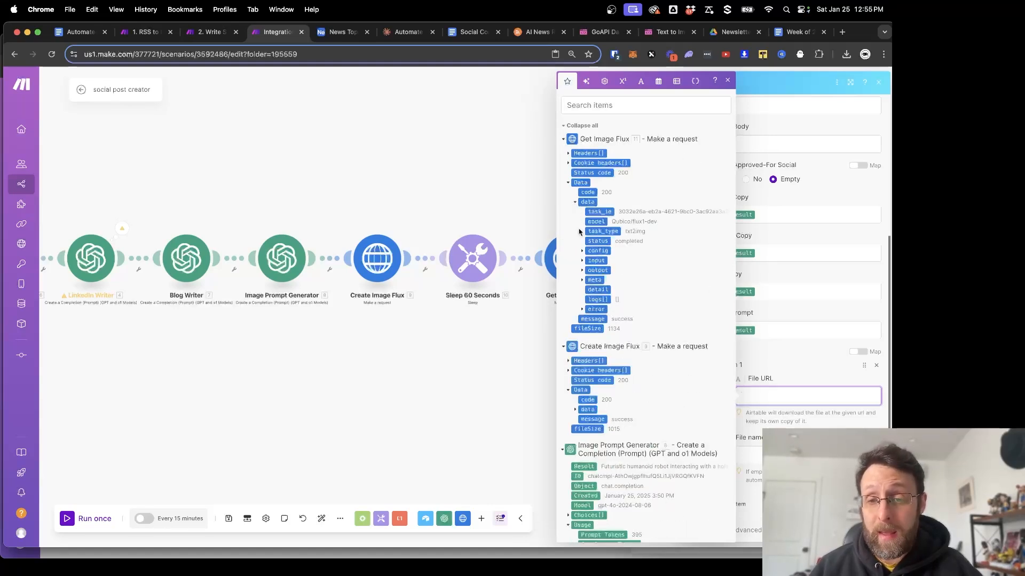
click(582, 271)
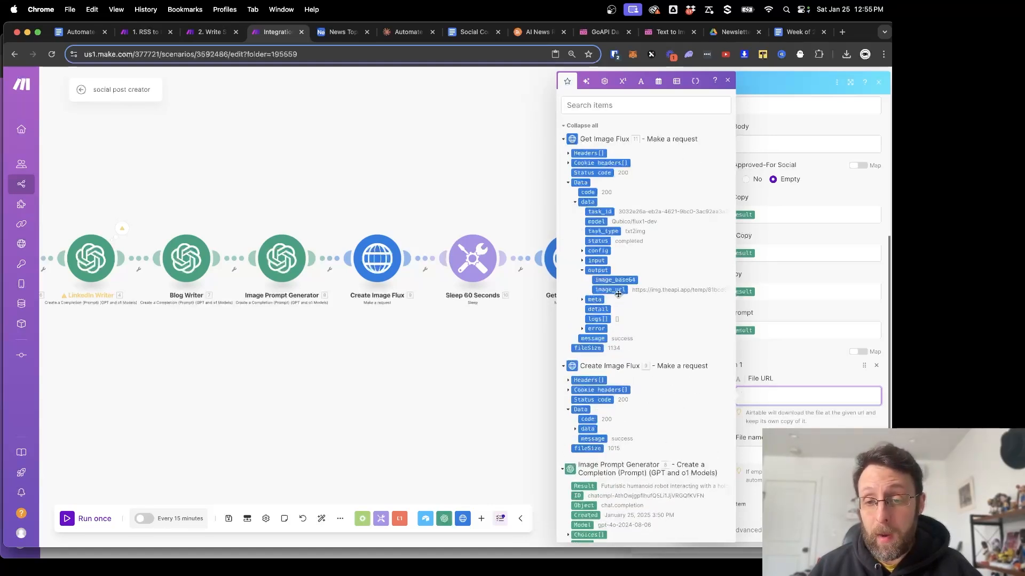
click(610, 289)
click(869, 530)
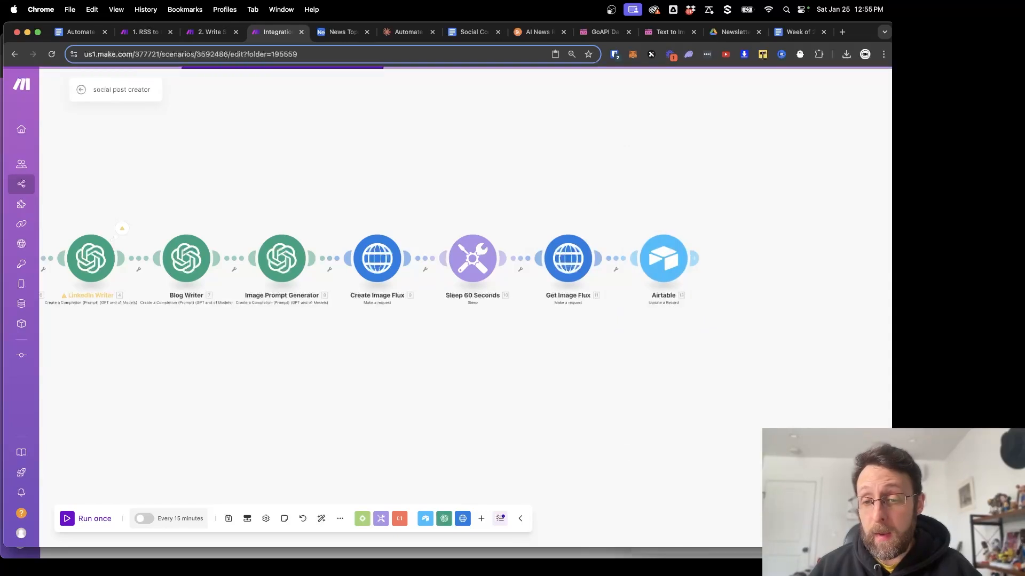
click(229, 518)
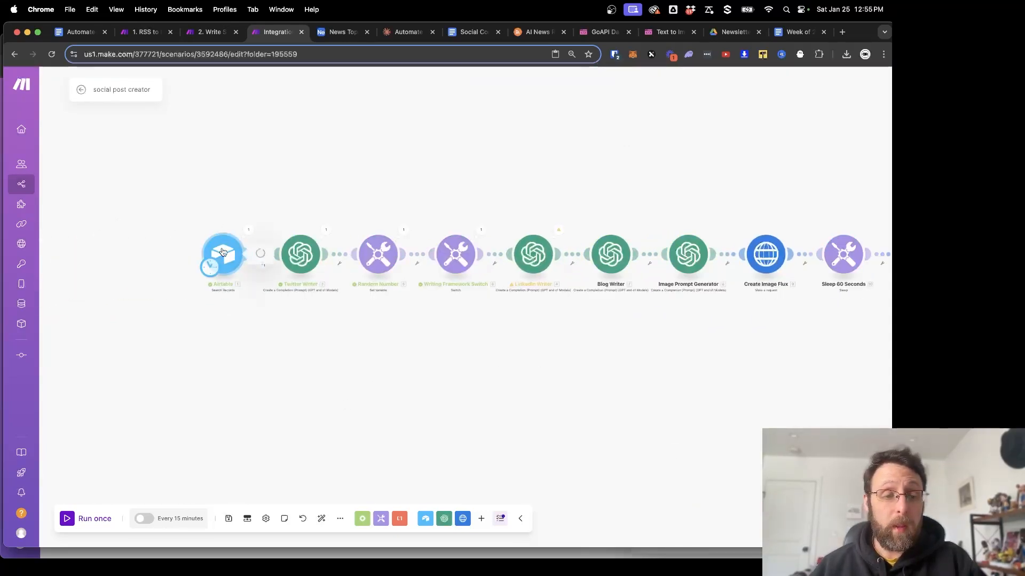
Set the record limit of the Airtable Search Records module to 10 and save the module.
click(222, 254)
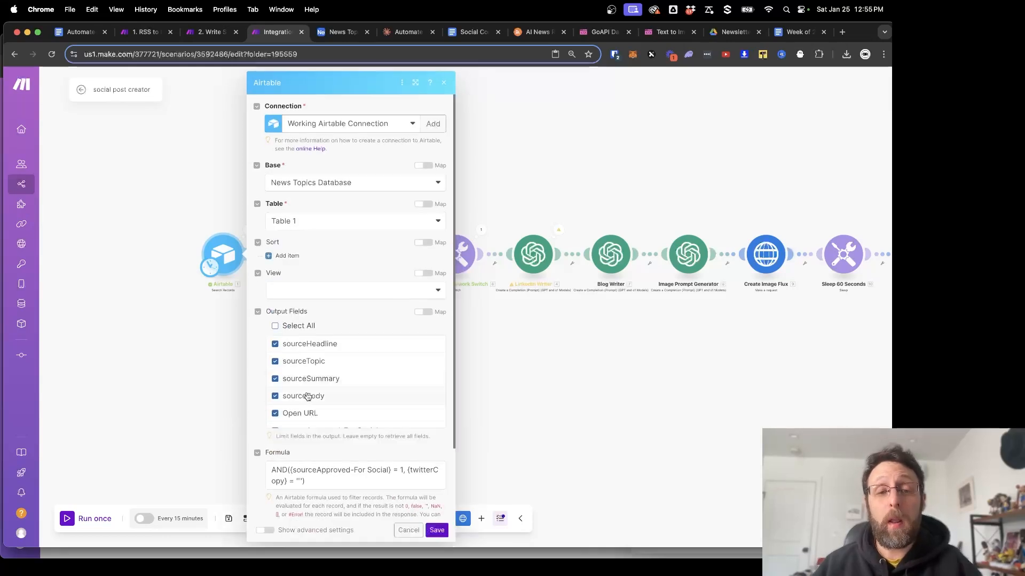
scroll(285, 463, down, 3)
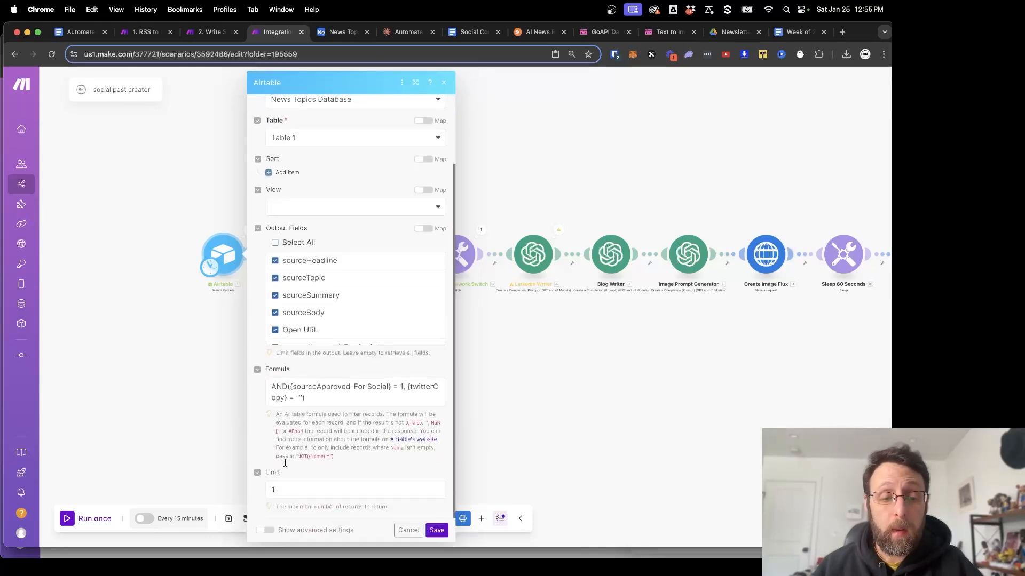
click(307, 497)
text(0)
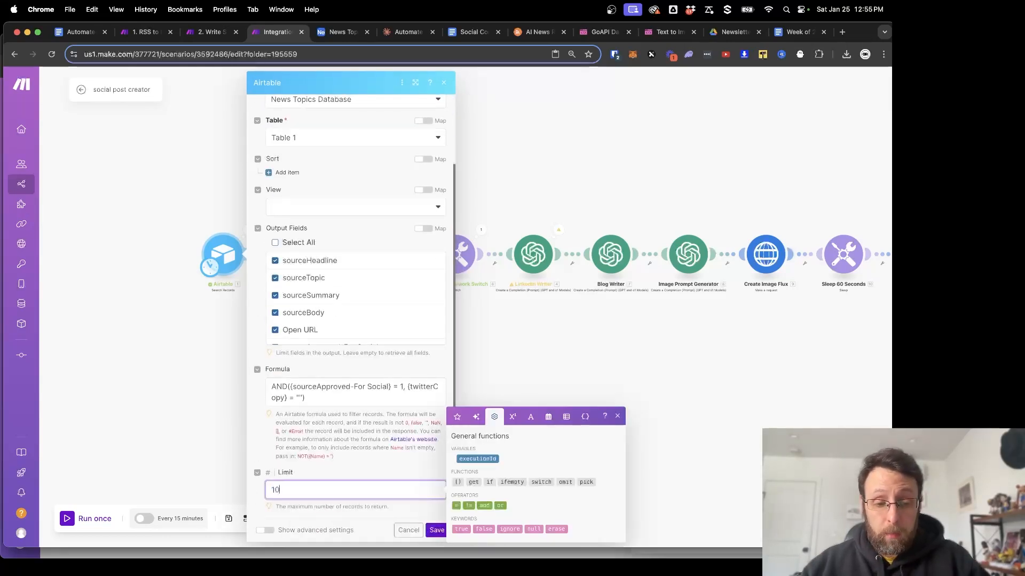
click(436, 531)
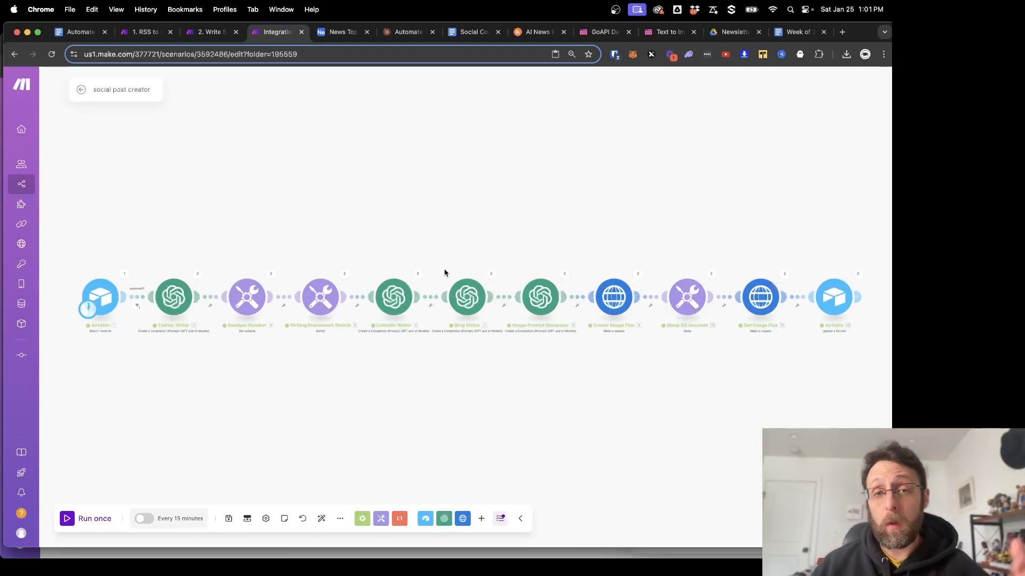
Switch to the News Topics Database in Airtable and check the first record's linkedinCopy, blogCopy and imagePrompt cells.
click(341, 36)
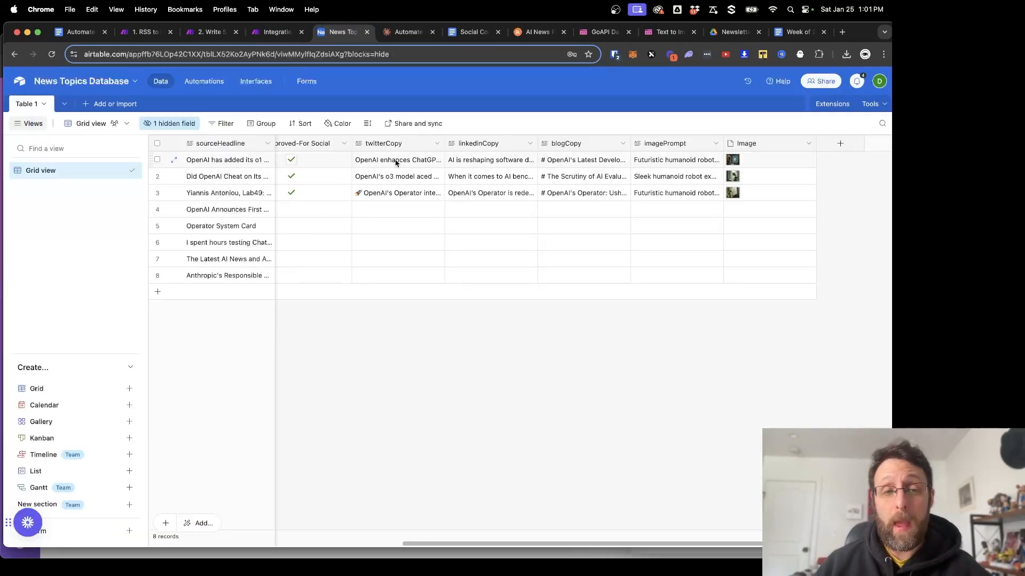
click(472, 161)
click(552, 167)
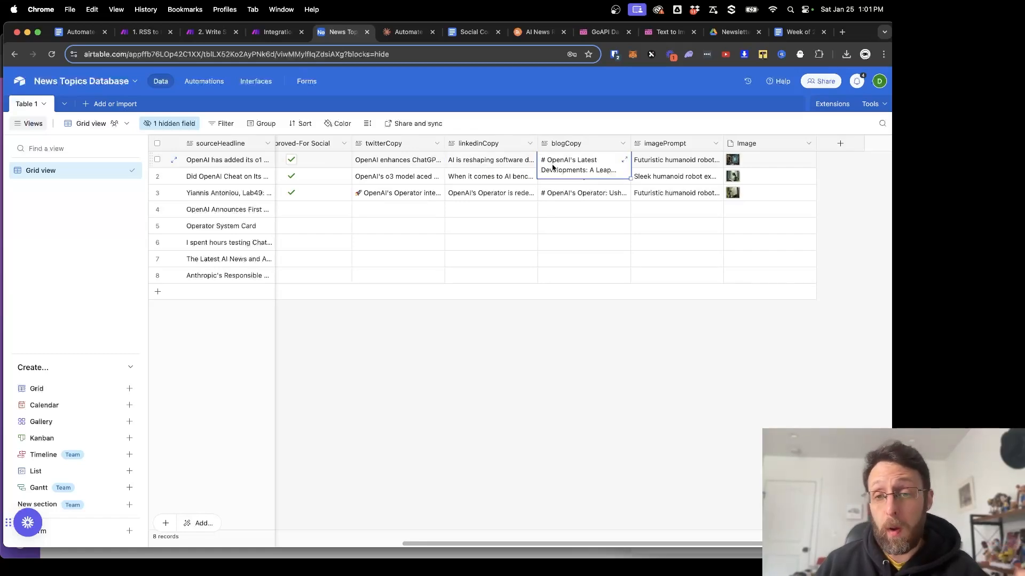
click(657, 167)
Expand the first record, review its source fields, generated copy and image prompt, and view its image at full size.
click(174, 160)
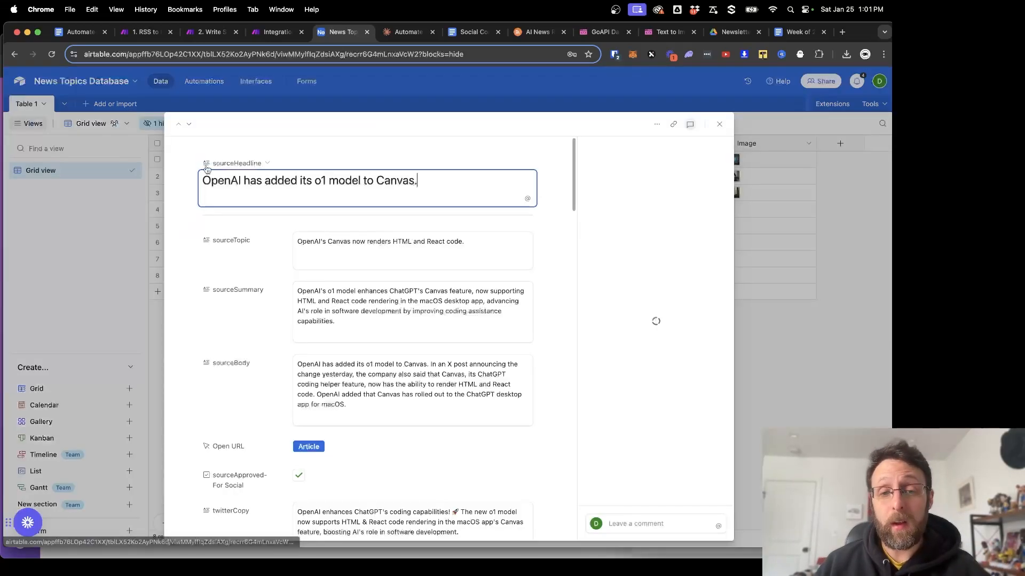
scroll(258, 326, down, 5)
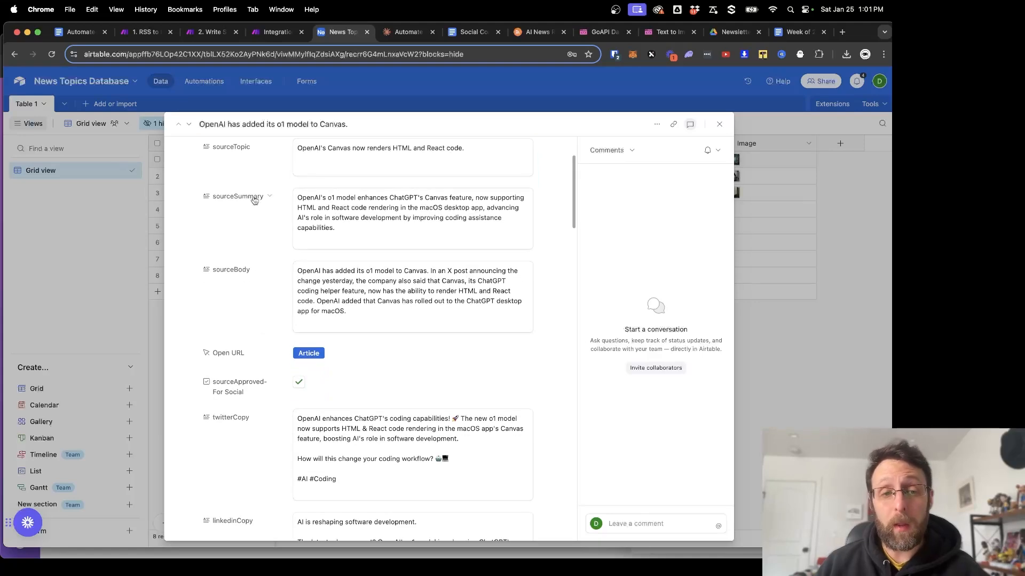
scroll(384, 291, up, 3)
scroll(384, 290, down, 5)
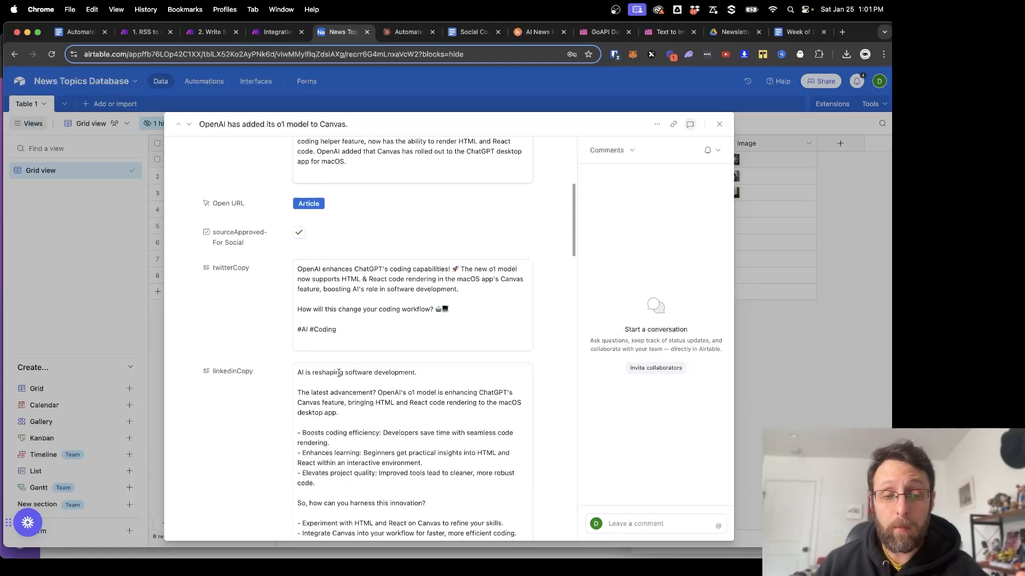
scroll(333, 292, down, 2)
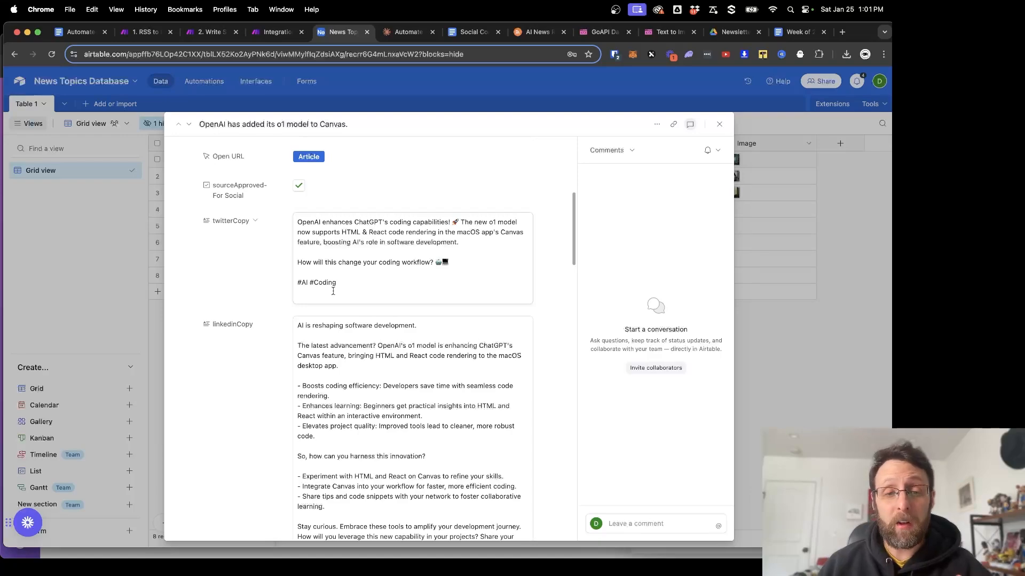
drag(363, 288, 310, 264)
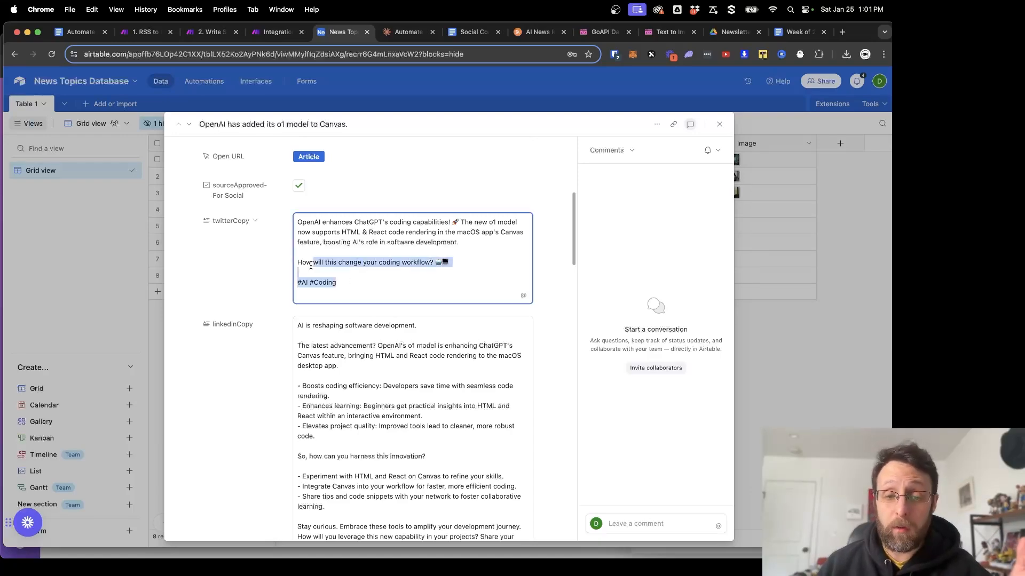
scroll(258, 372, down, 6)
scroll(258, 372, down, 15)
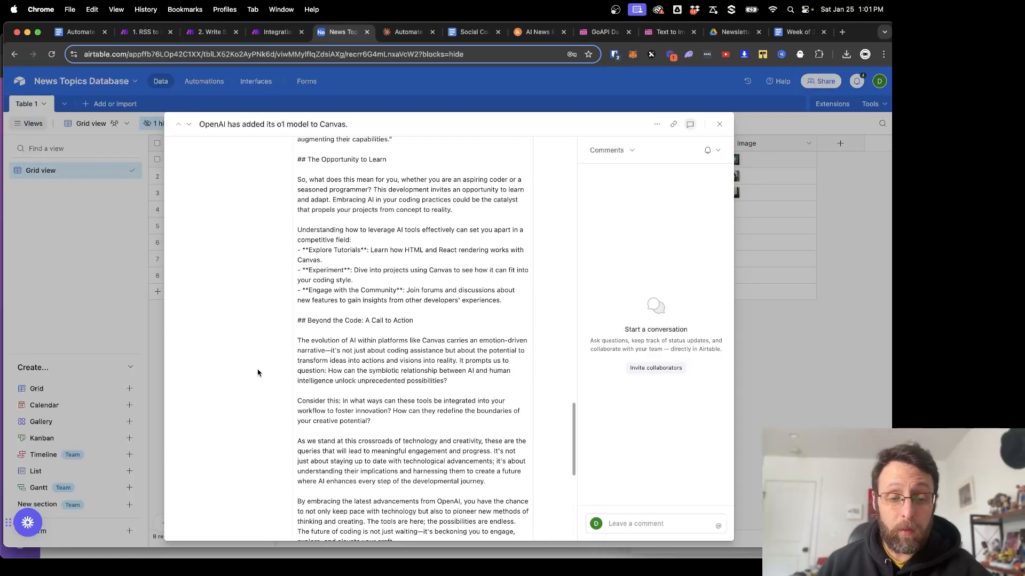
scroll(312, 263, down, 2)
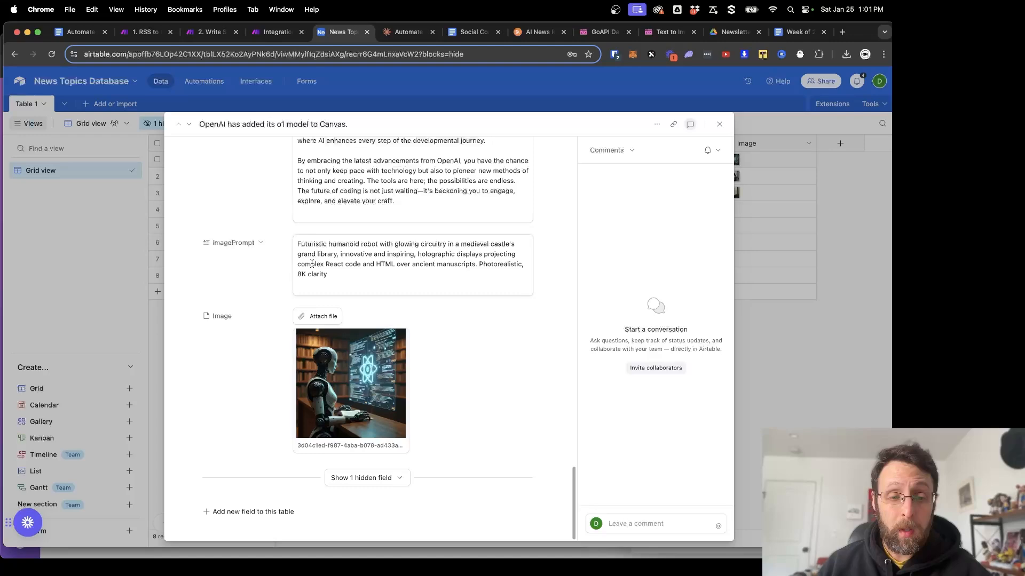
click(362, 372)
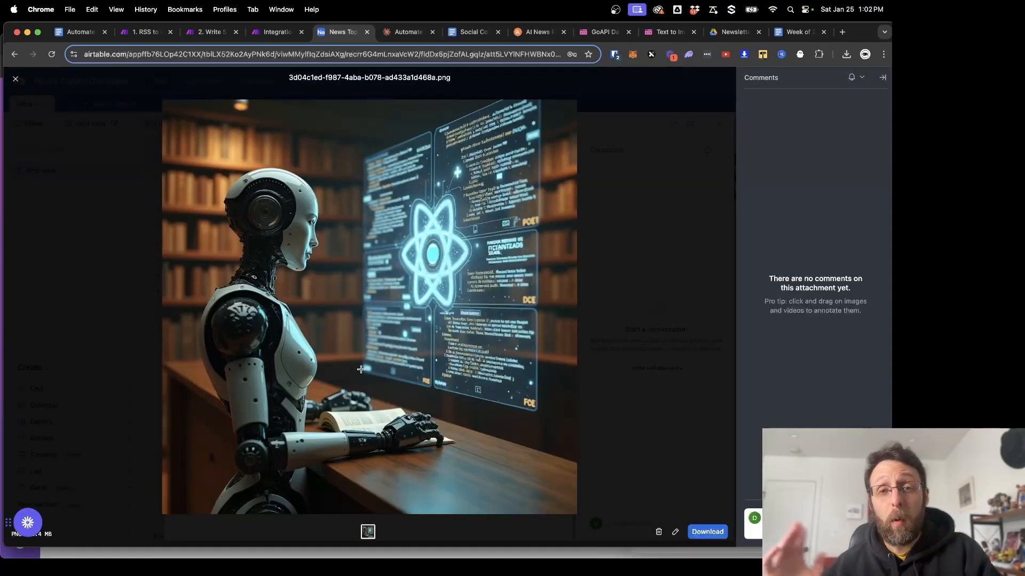
key(Escape)
key(Escape)
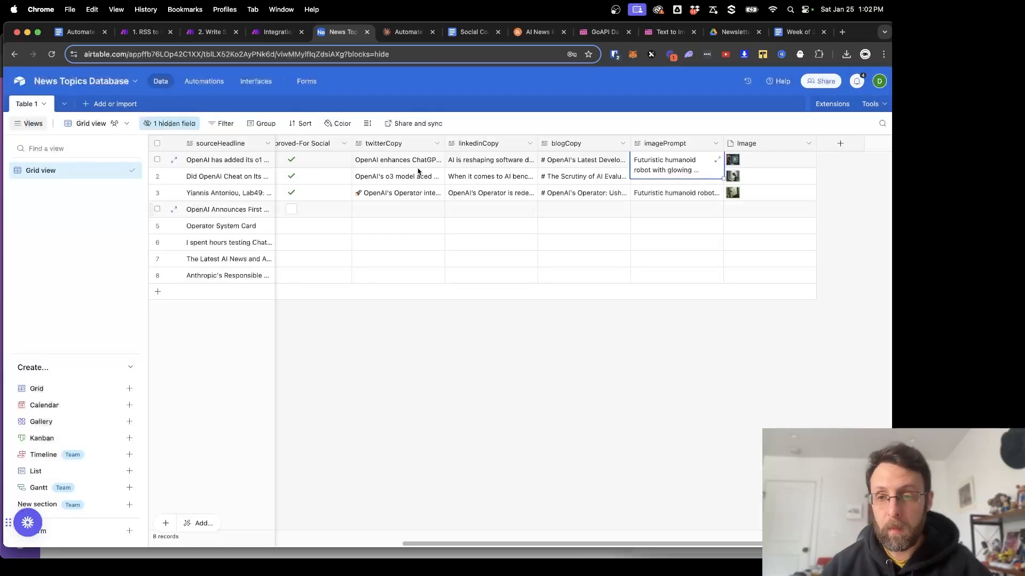
Review the generated copy and image of the "Did OpenAI Cheat on Its Big Math Test?" record, and view the third record's image.
click(175, 178)
scroll(335, 393, down, 15)
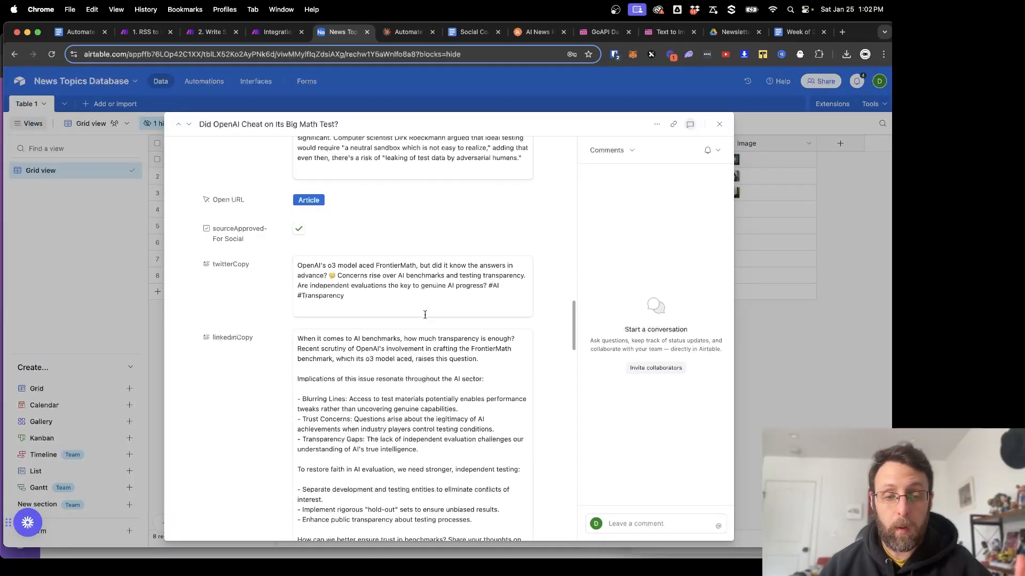
click(336, 394)
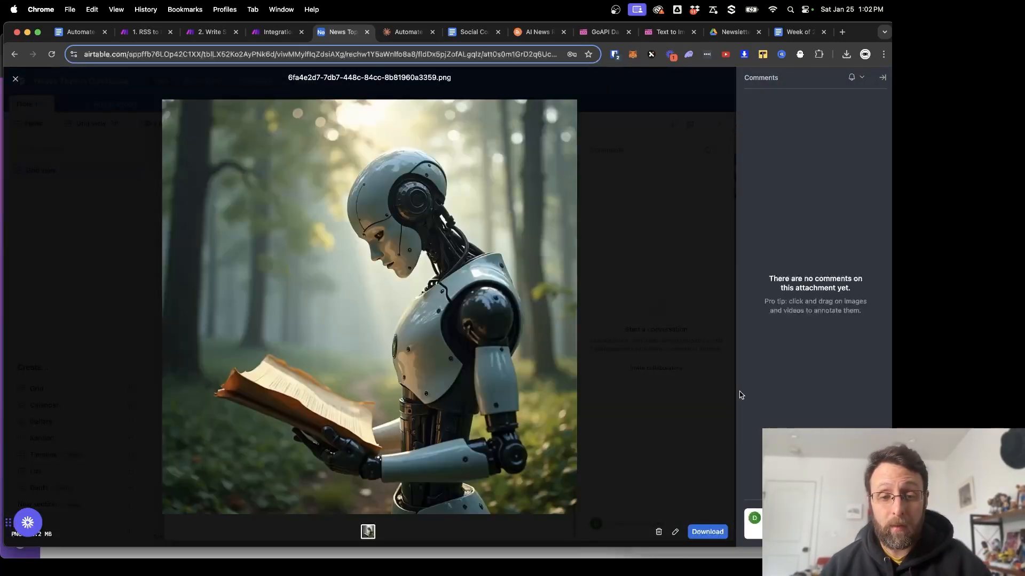
key(Escape)
key(Escape)
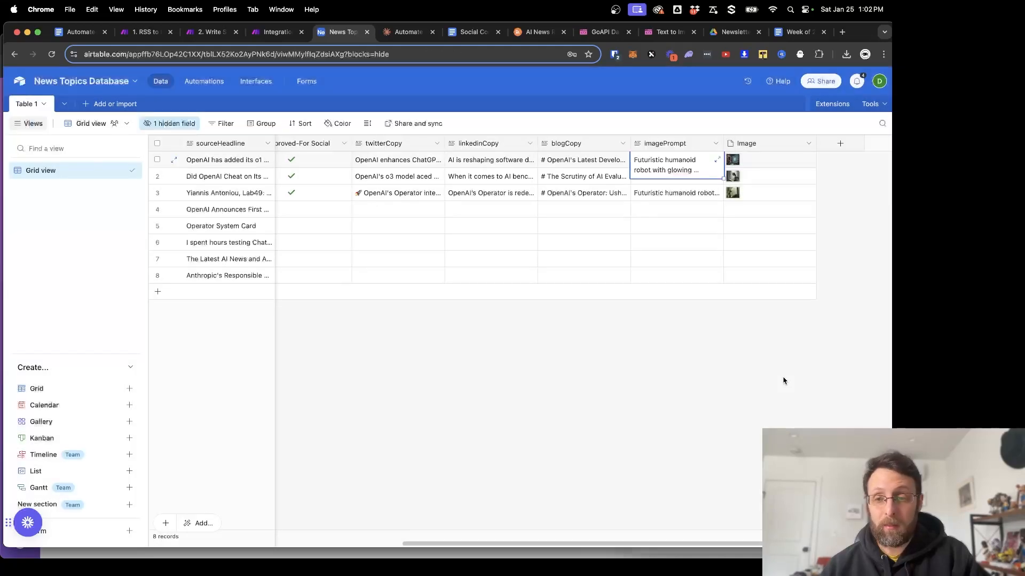
click(732, 202)
click(733, 194)
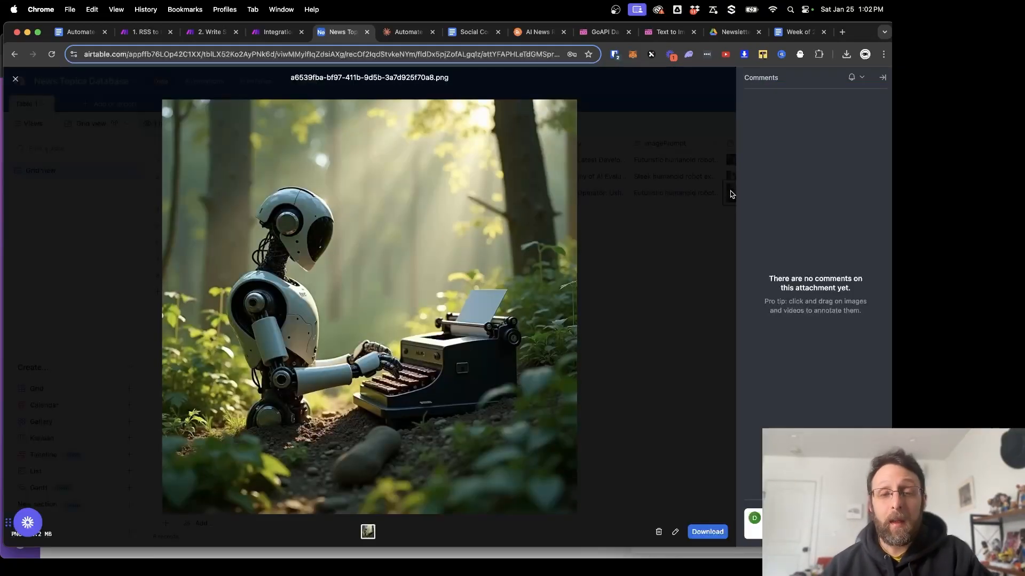
Close the image preview and read the full twitterCopy text of the "Did OpenAI Cheat on Its Big Math Test?" record.
click(696, 250)
click(690, 382)
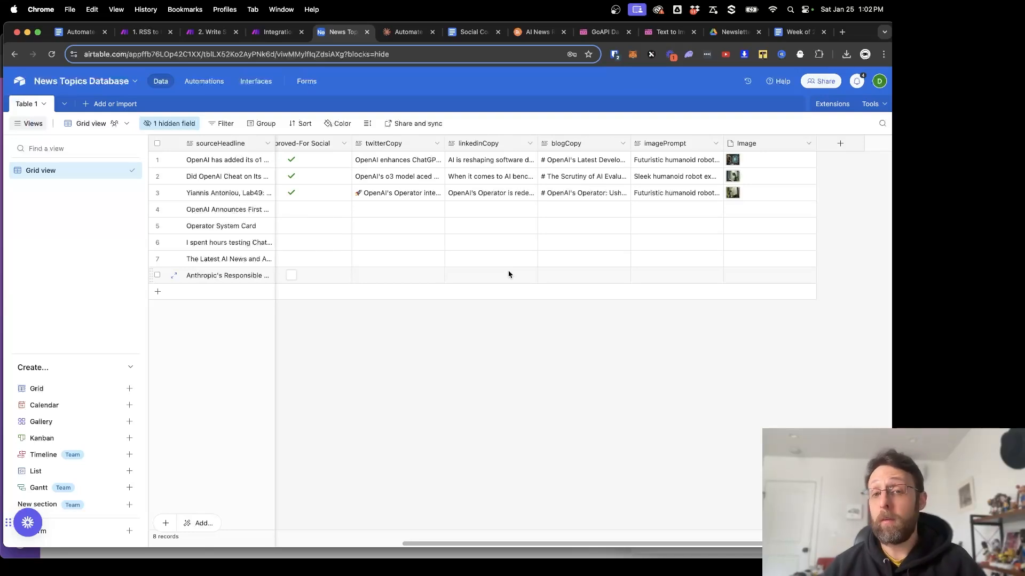
click(418, 177)
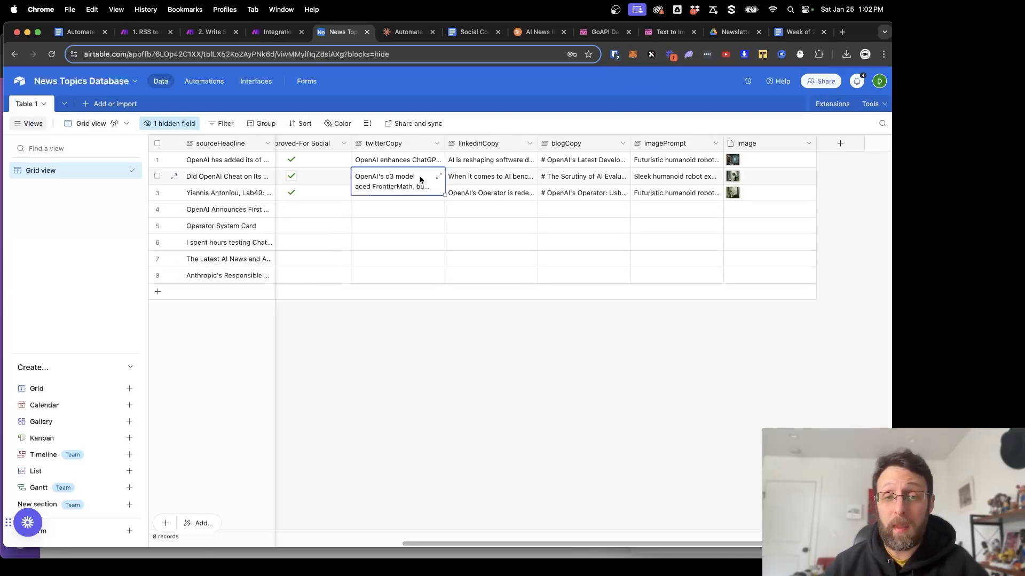
click(418, 178)
scroll(406, 184, up, 3)
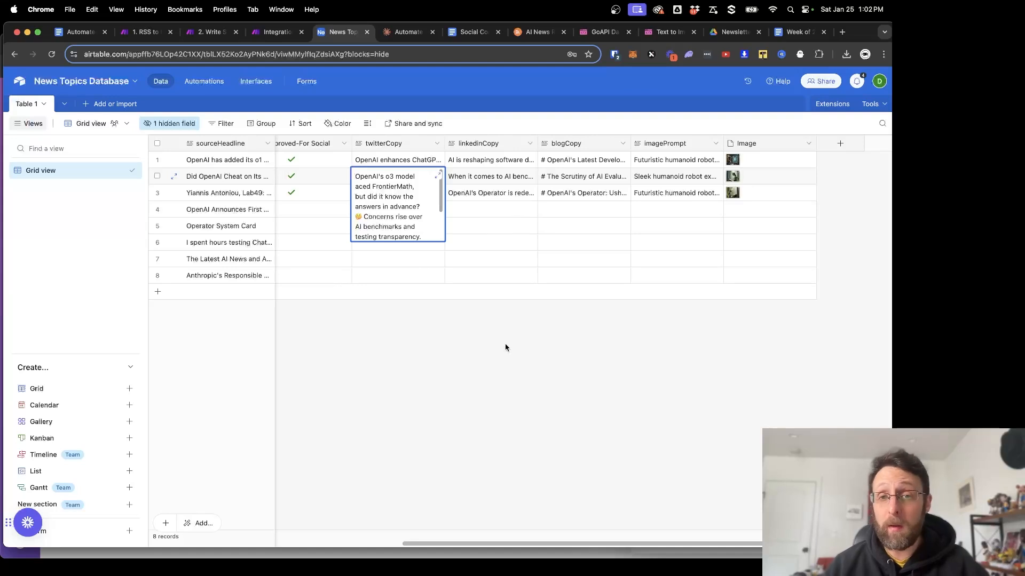
click(520, 368)
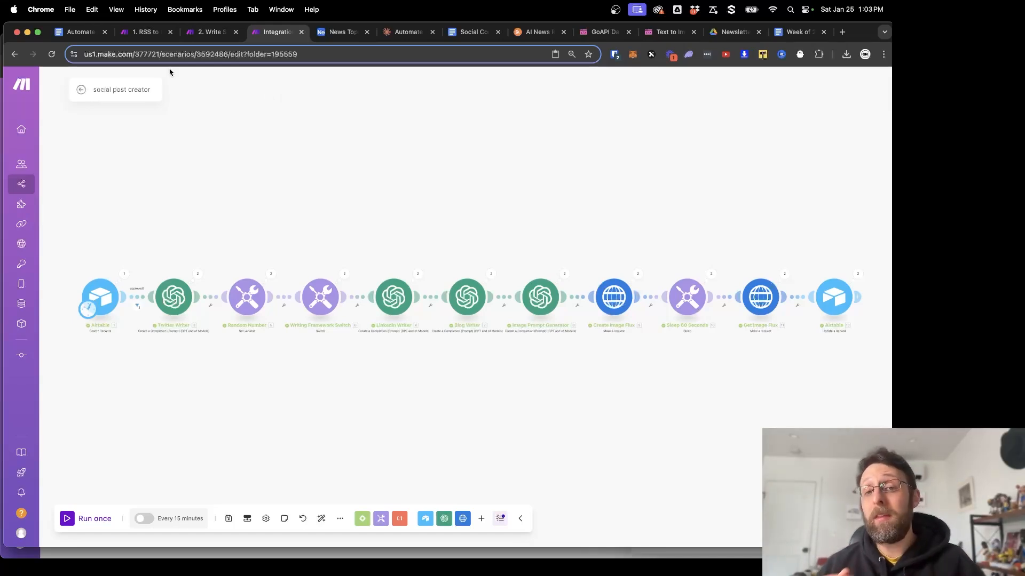
Look over the "1. RSS to Record" scenario in Make and return to the "social post creator" scenario.
click(146, 32)
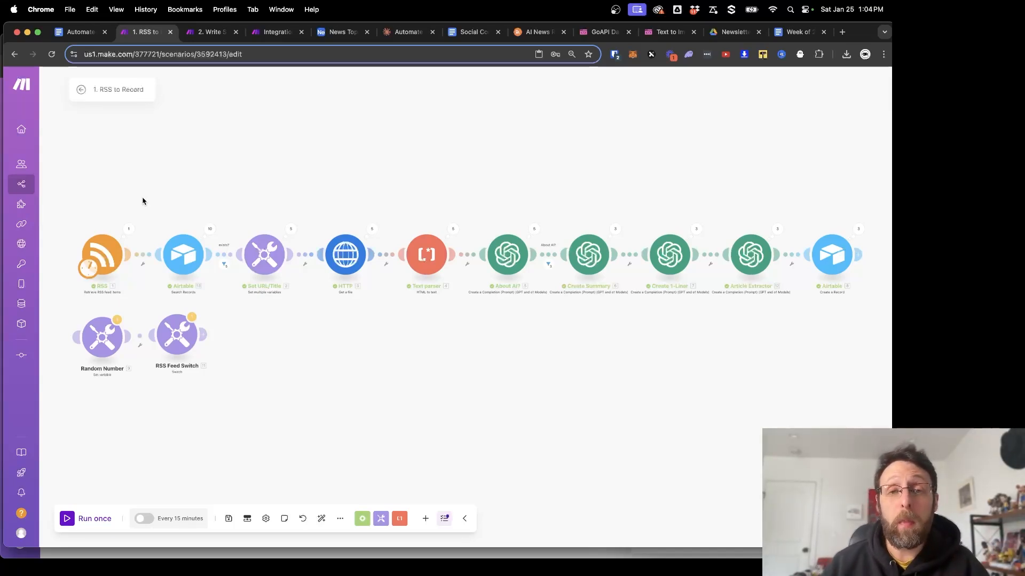
click(276, 33)
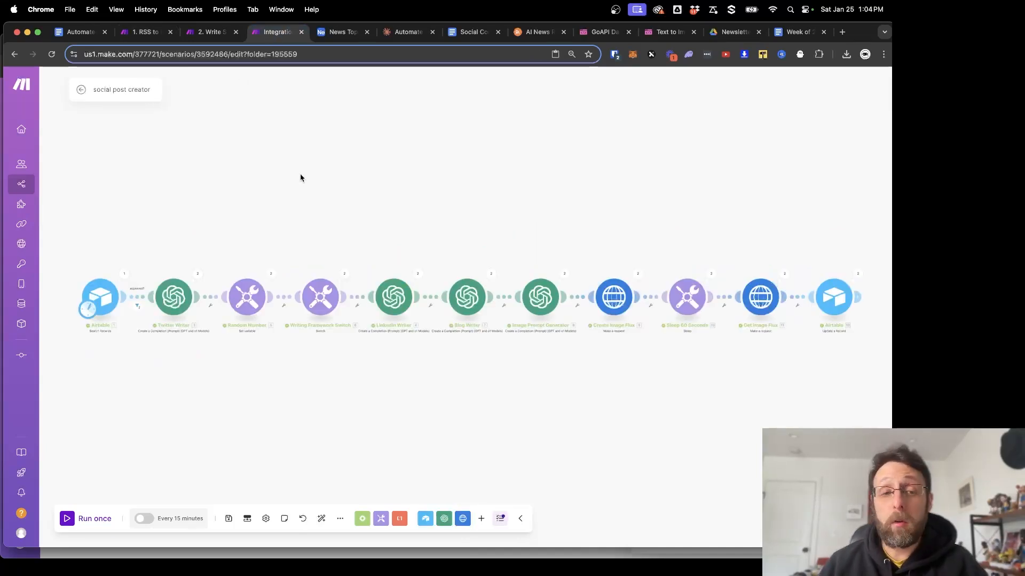